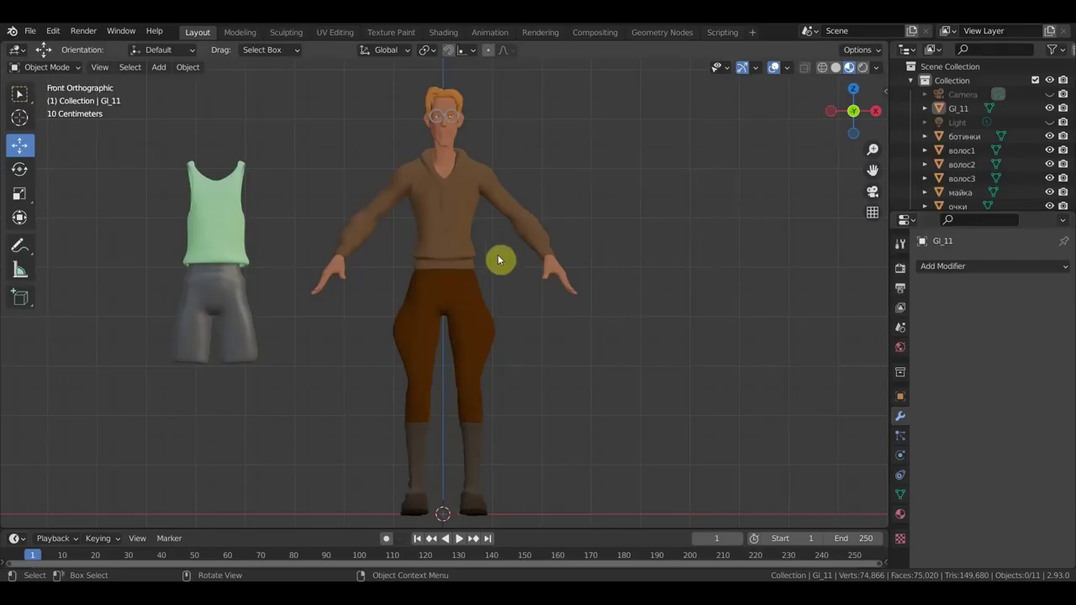
Move the sweater and trousers off the character to his right
left_click(458, 226)
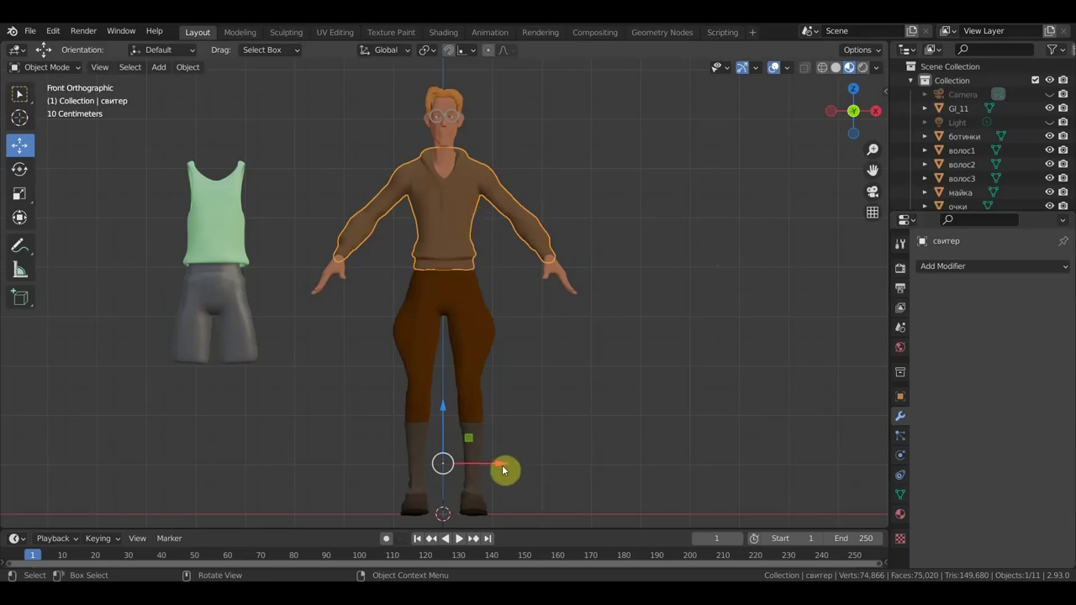
key("g")
left_click(744, 467)
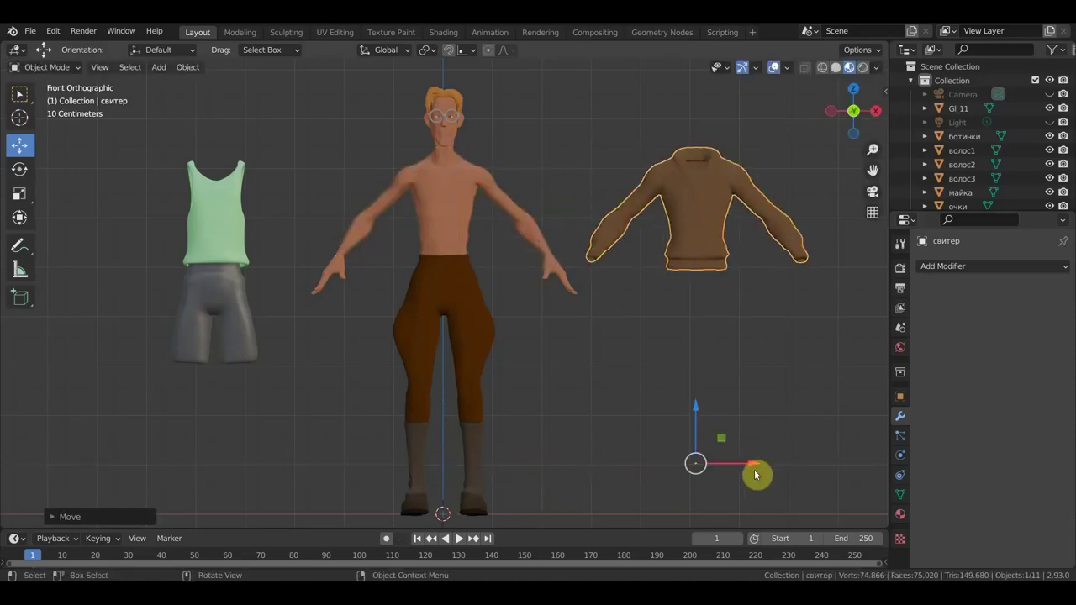
left_click(476, 347)
key("g")
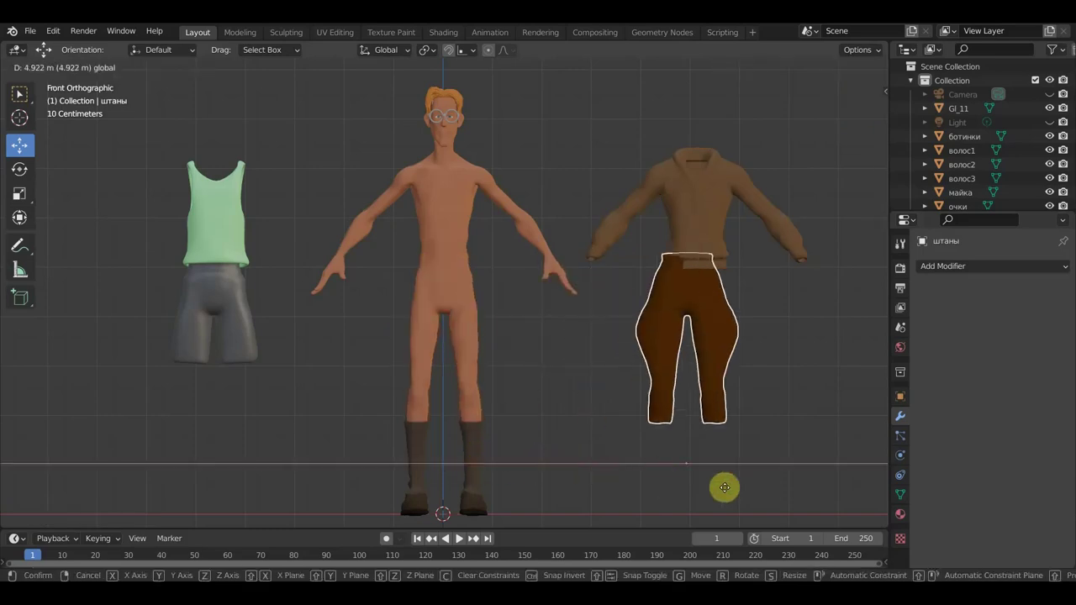
left_click(751, 502)
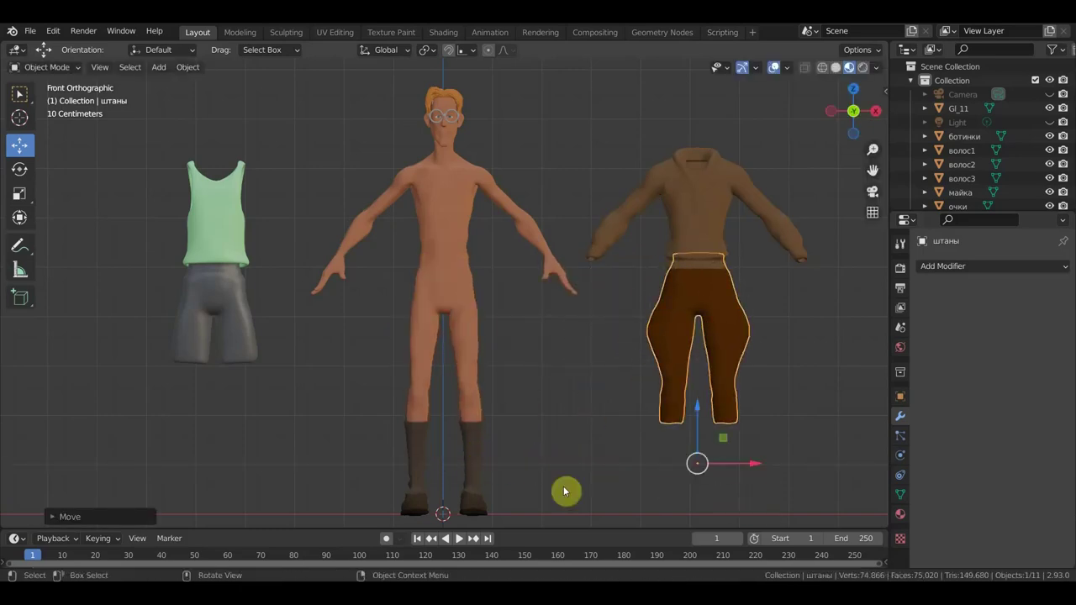
Move the boots beside the character's feet and check the scene from the front
left_click(481, 478)
key("g")
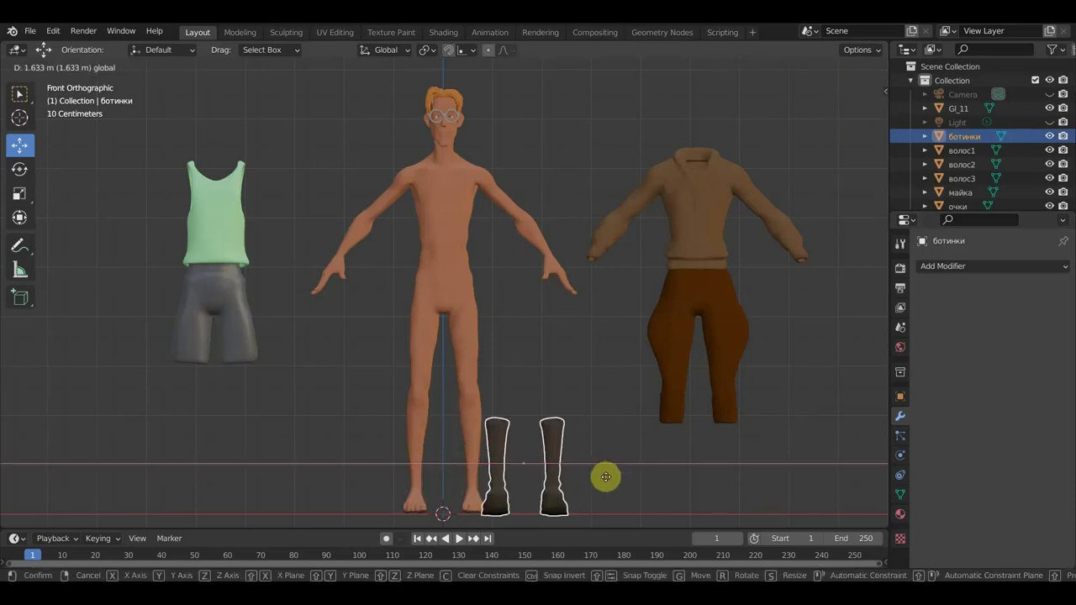
left_click(627, 481)
mouse_move(625, 475)
middle_mouse_down()
mouse_move(395, 402)
mouse_move(563, 408)
mouse_move(456, 404)
mouse_move(476, 409)
middle_mouse_up()
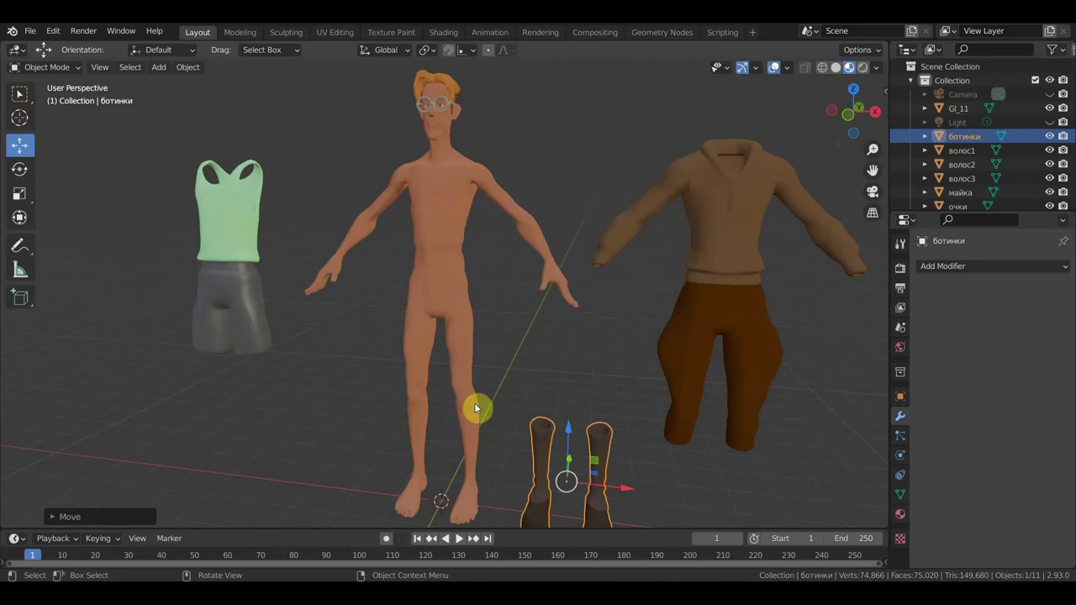
key("KP_1")
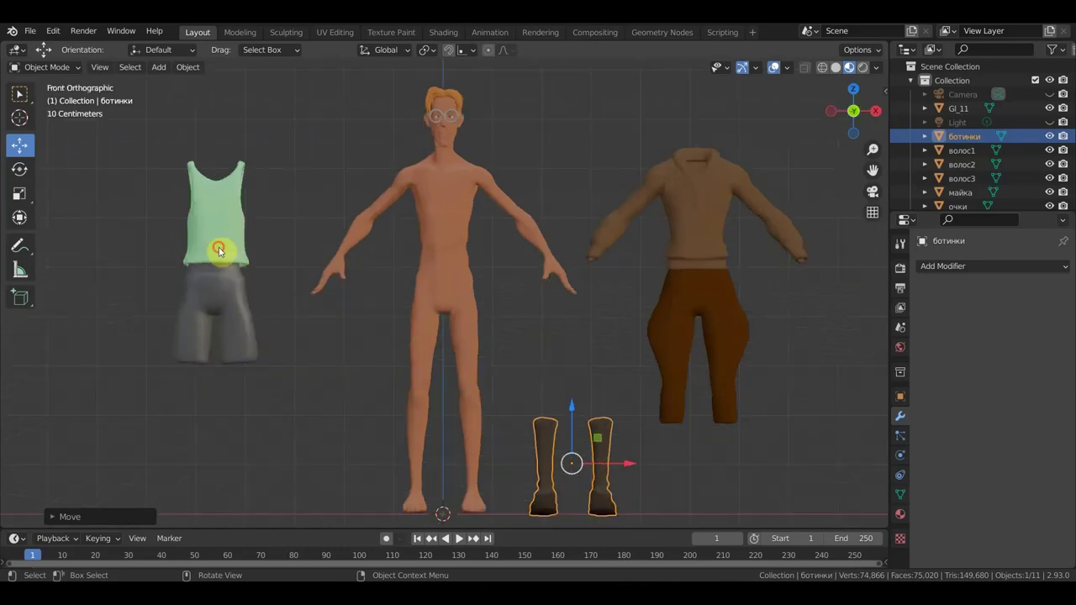
Slide the green tank top and grey shorts onto the body and check the shorts from several angles
left_click(219, 250)
left_click_drag(273, 464, 503, 481)
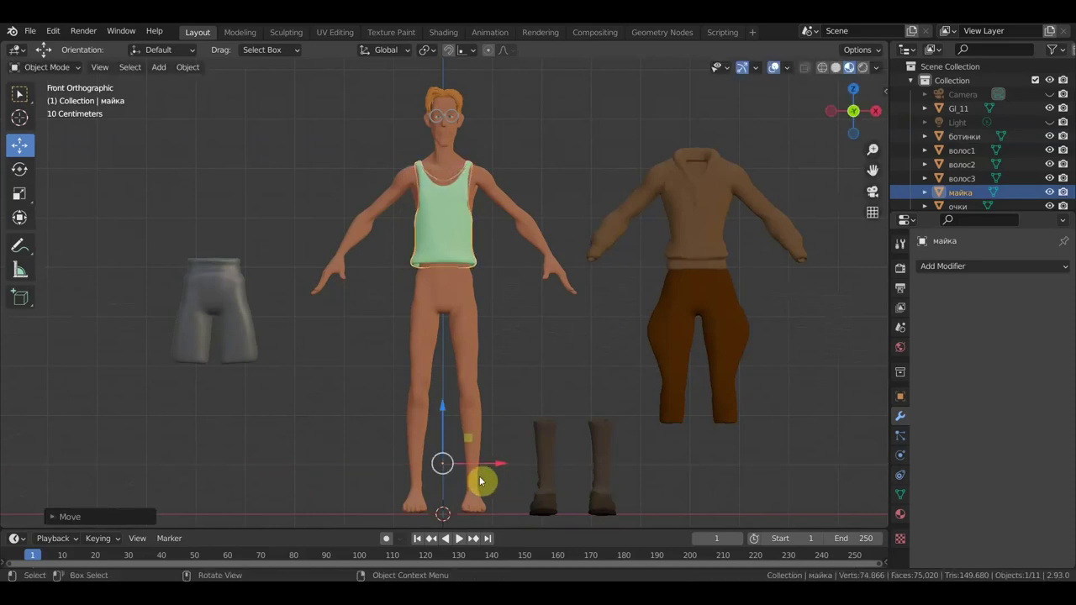
left_click(225, 336)
left_click_drag(275, 469, 507, 504)
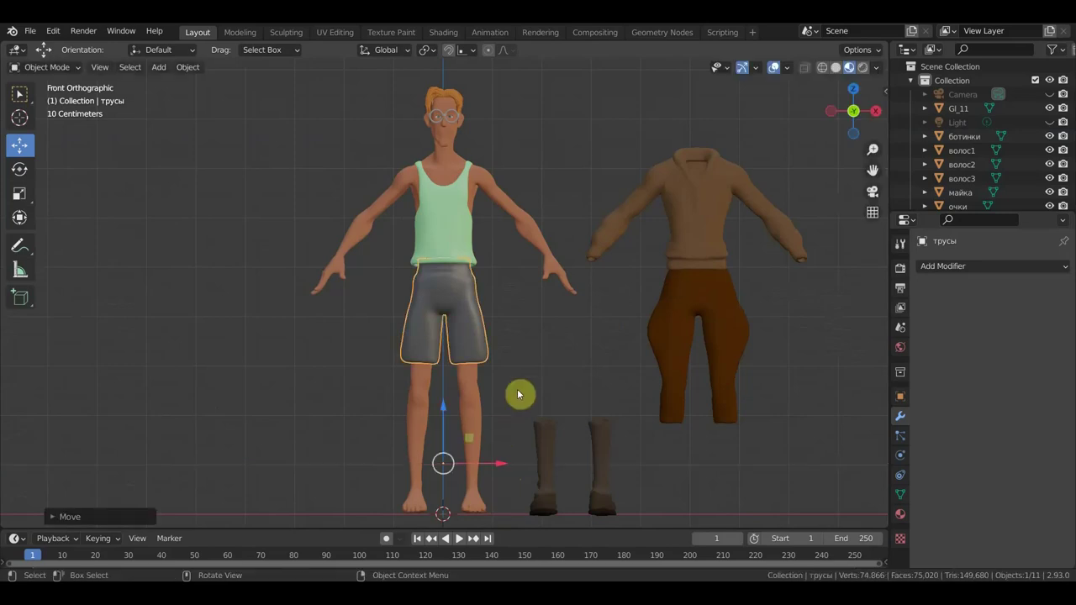
middle_click_drag(519, 393, 605, 409)
scroll(433, 318, "up", 3)
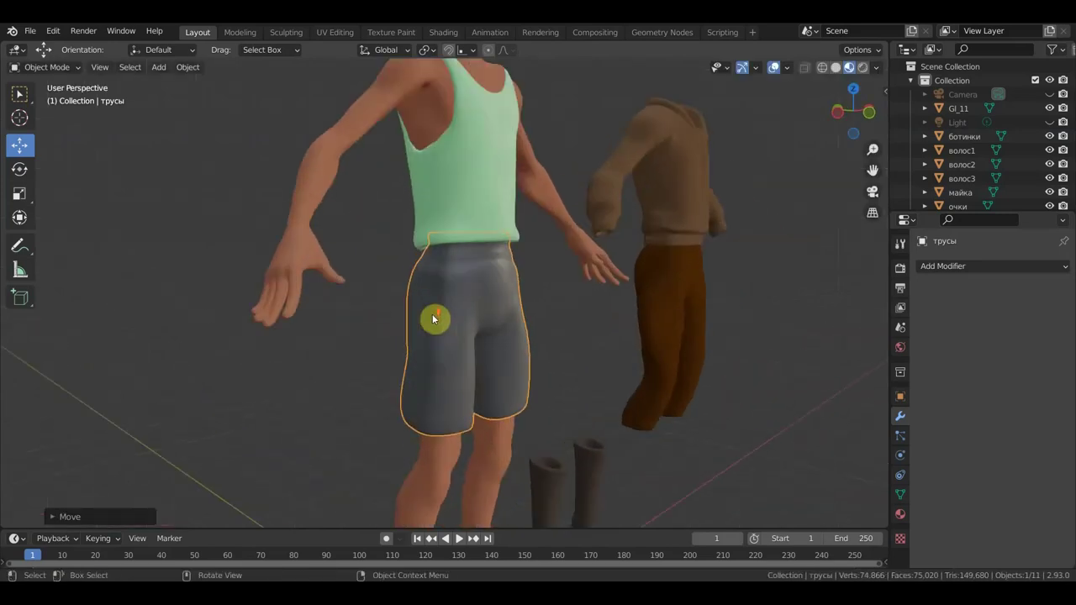
scroll(469, 370, "down", 2)
middle_click_drag(454, 347, 354, 344)
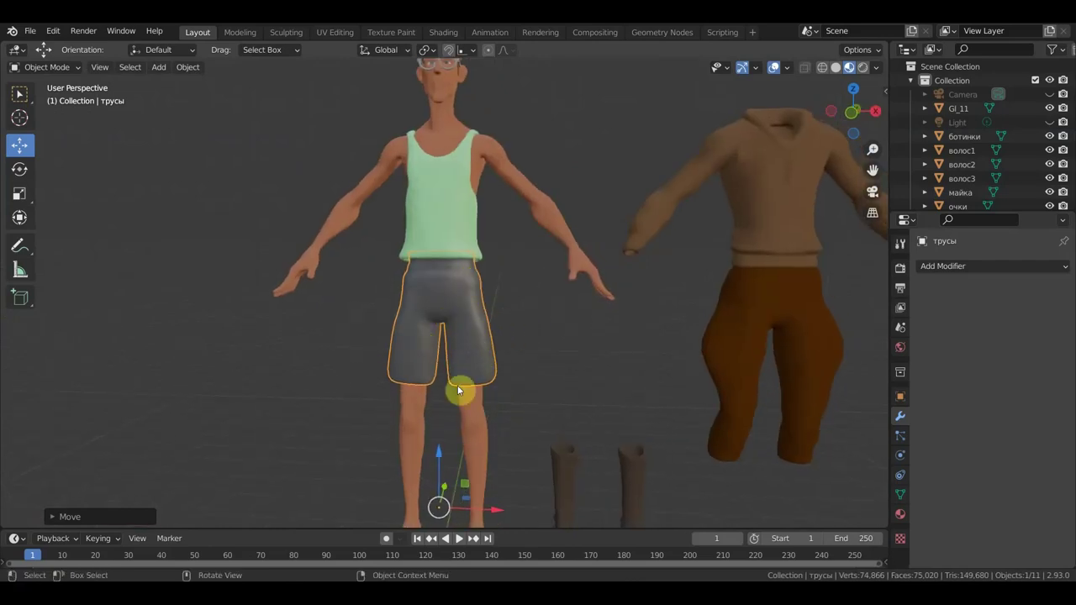
mouse_move(472, 367)
middle_mouse_down()
mouse_move(432, 365)
mouse_move(505, 368)
mouse_move(495, 446)
middle_mouse_up()
key("KP_1")
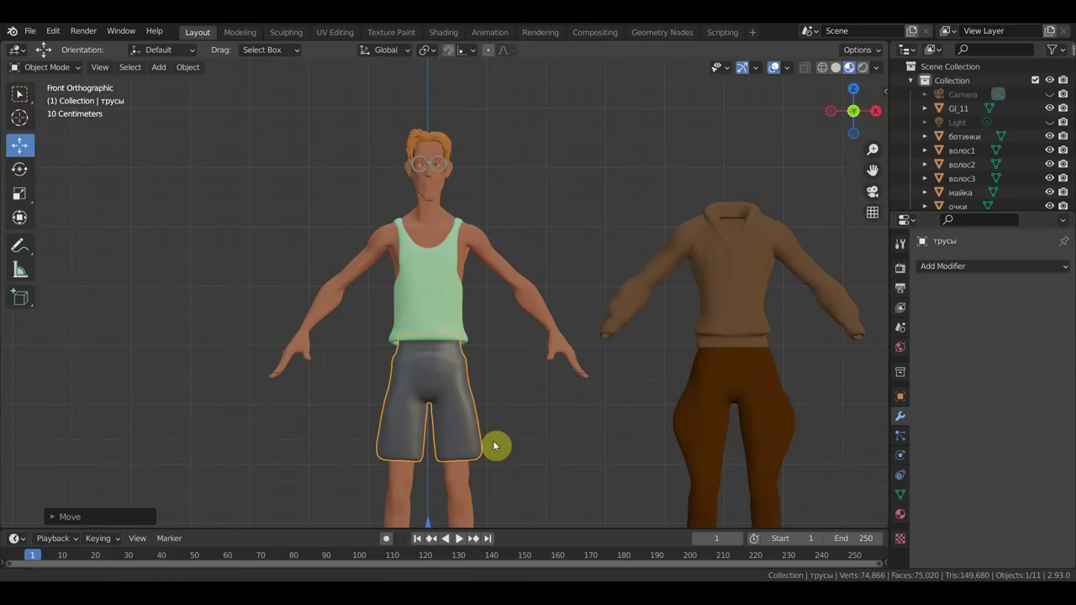
Inspect the head and glasses from the side, frame the legs in front view, and select the tank top
key("KP_3")
scroll(615, 315, "up", 4)
mouse_move(615, 315)
middle_mouse_down()
mouse_move(585, 385)
mouse_move(569, 500)
mouse_move(524, 483)
mouse_move(446, 483)
mouse_move(468, 461)
middle_mouse_up()
scroll(466, 461, "up", 2)
mouse_move(397, 403)
middle_mouse_down()
mouse_move(106, 406)
mouse_move(384, 399)
middle_mouse_up()
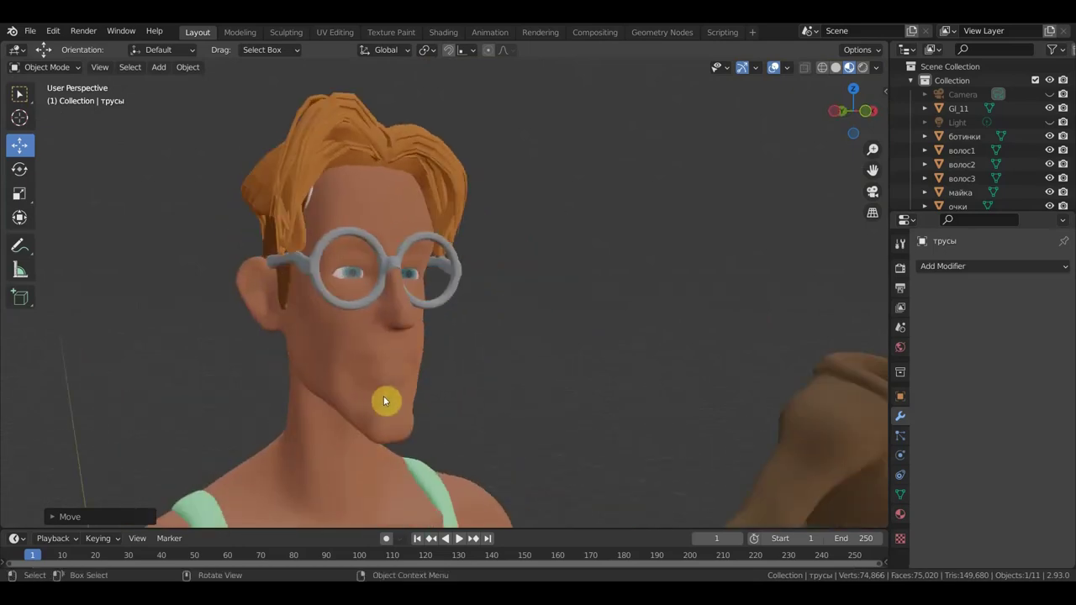
key("KP_1")
scroll(432, 402, "down", 3)
scroll(433, 413, "down", 2)
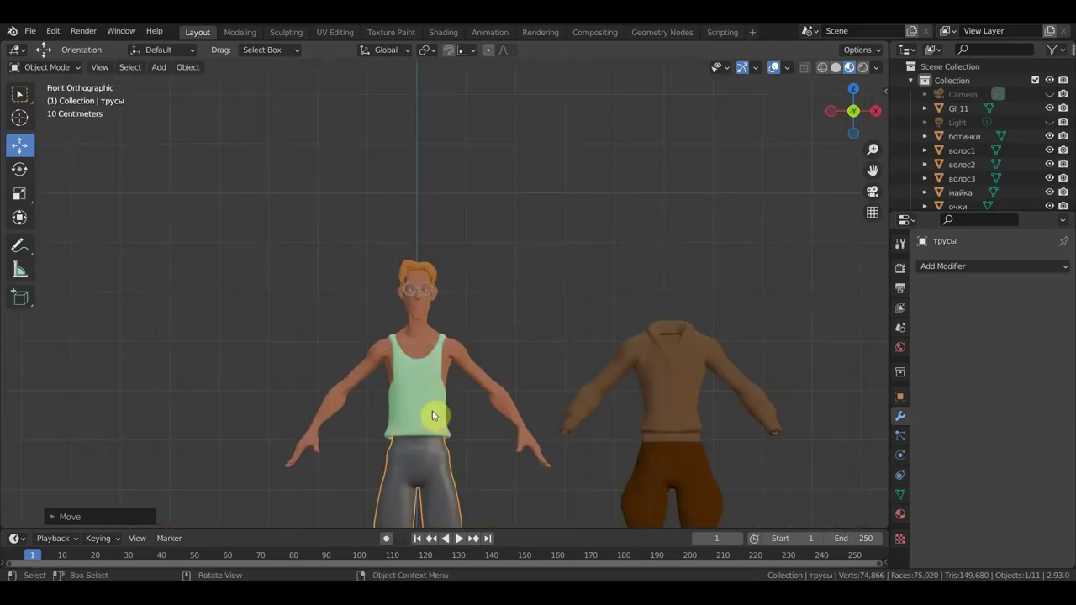
mouse_move(444, 418)
middle_mouse_down("shift")
mouse_move(462, 377)
mouse_move(462, 260)
middle_mouse_up("shift")
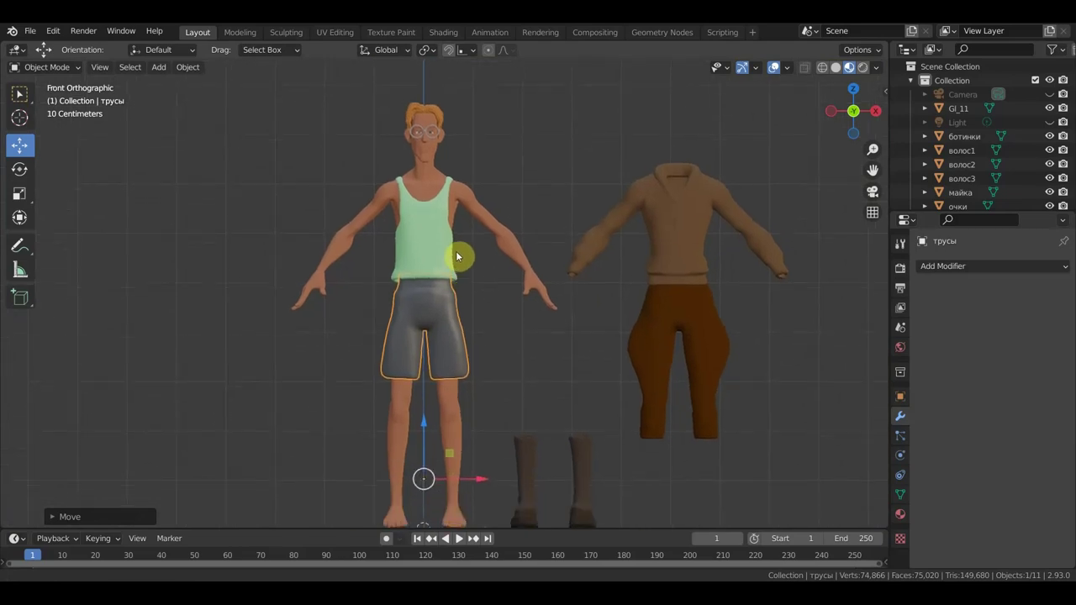
left_click(423, 256)
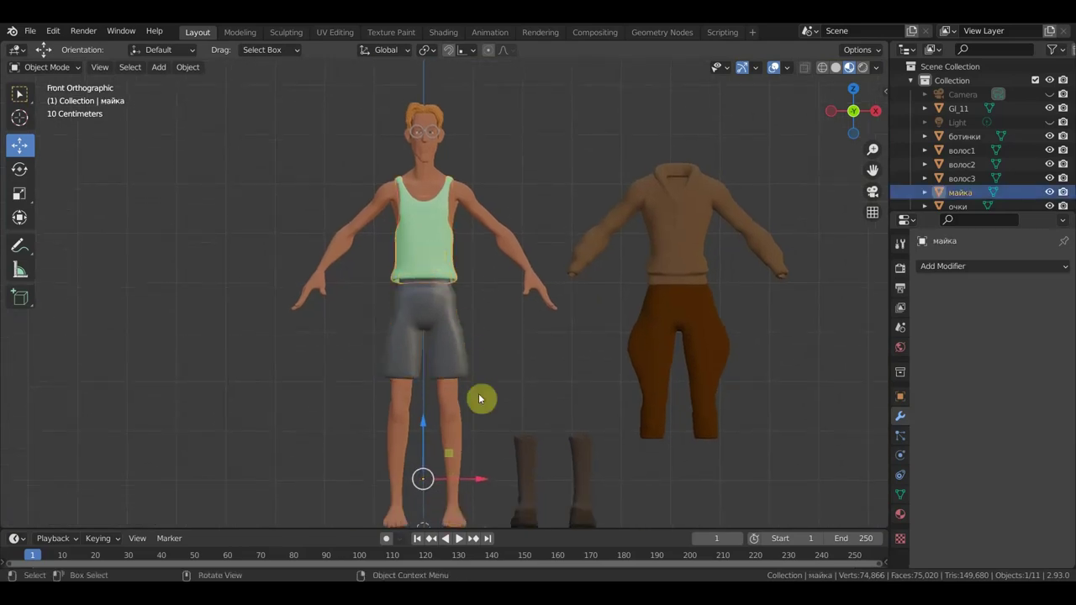
Move the tank top left of the character and the shorts to the far right along X
key("g")
key("x")
left_click(264, 469)
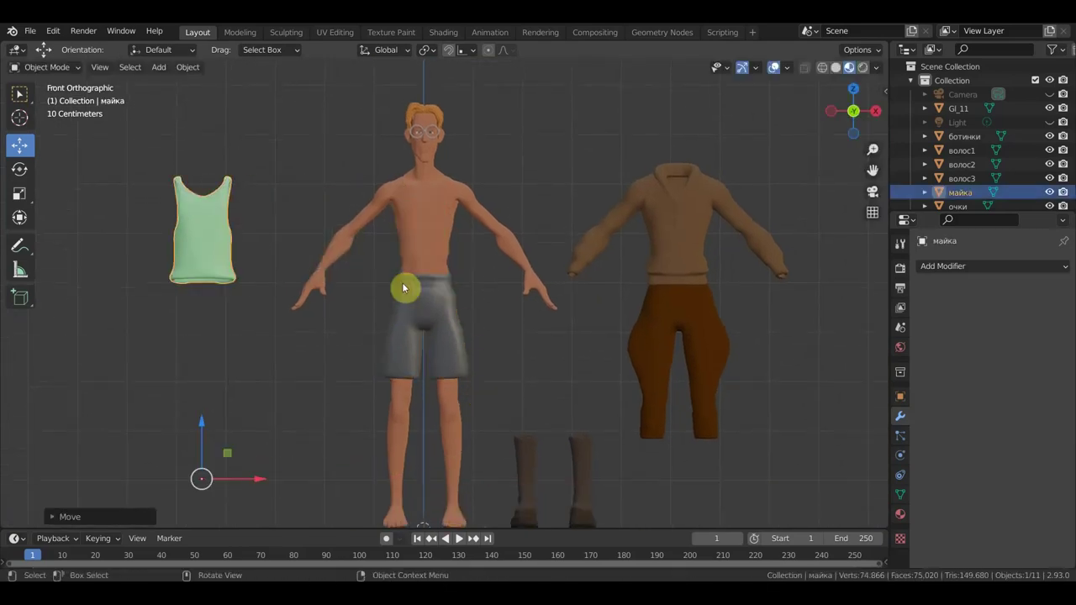
left_click(445, 346)
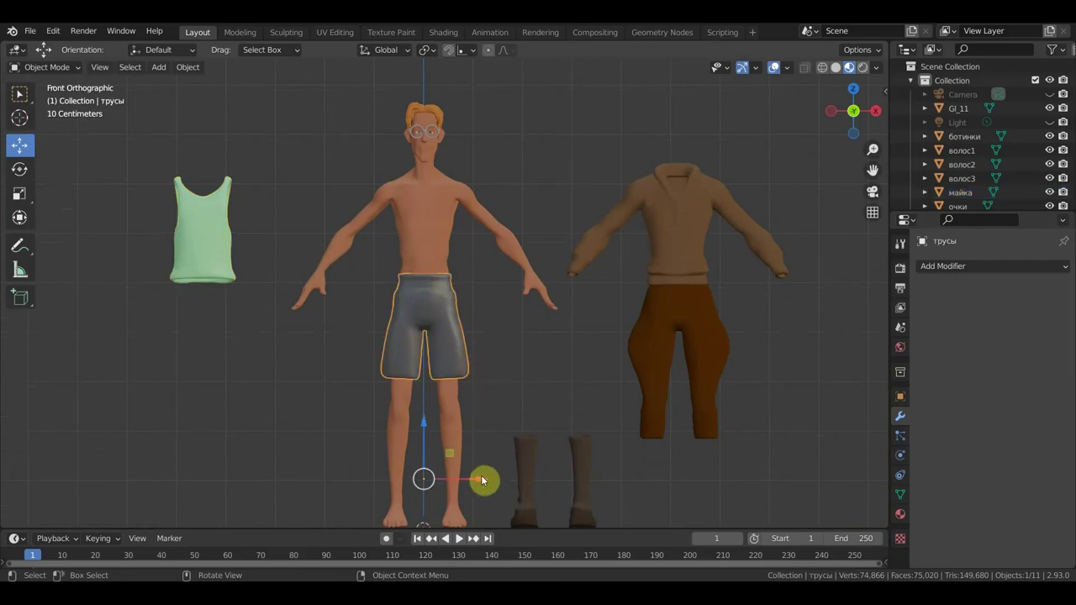
key("g")
key("x")
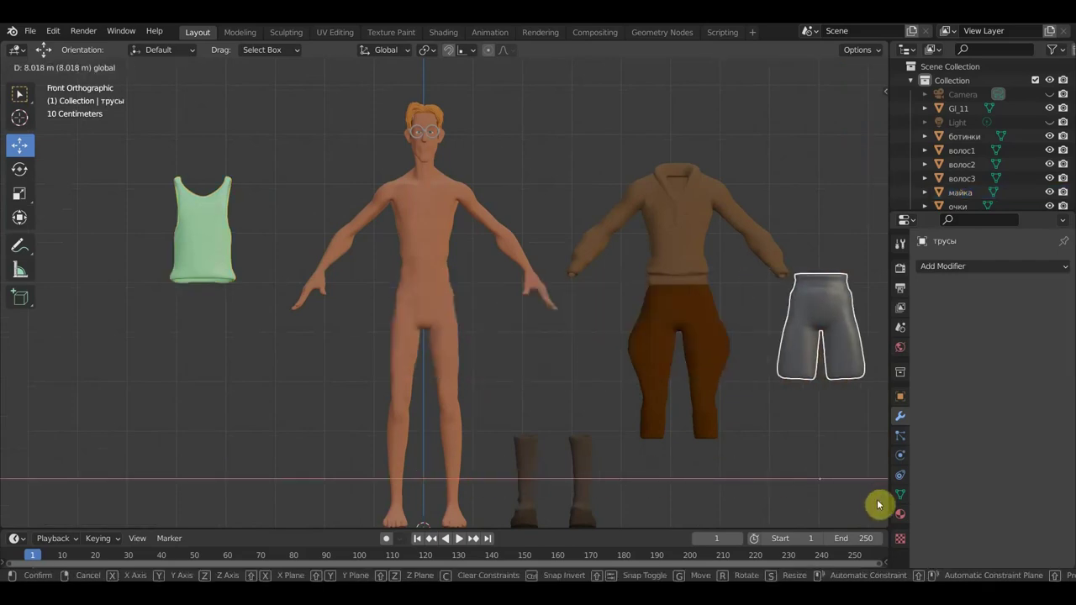
left_click(878, 505)
Zoom in and orbit around the torso, then frame the feet in front view
scroll(622, 354, "up", 3)
scroll(622, 353, "up", 2)
scroll(642, 87, "up", 1)
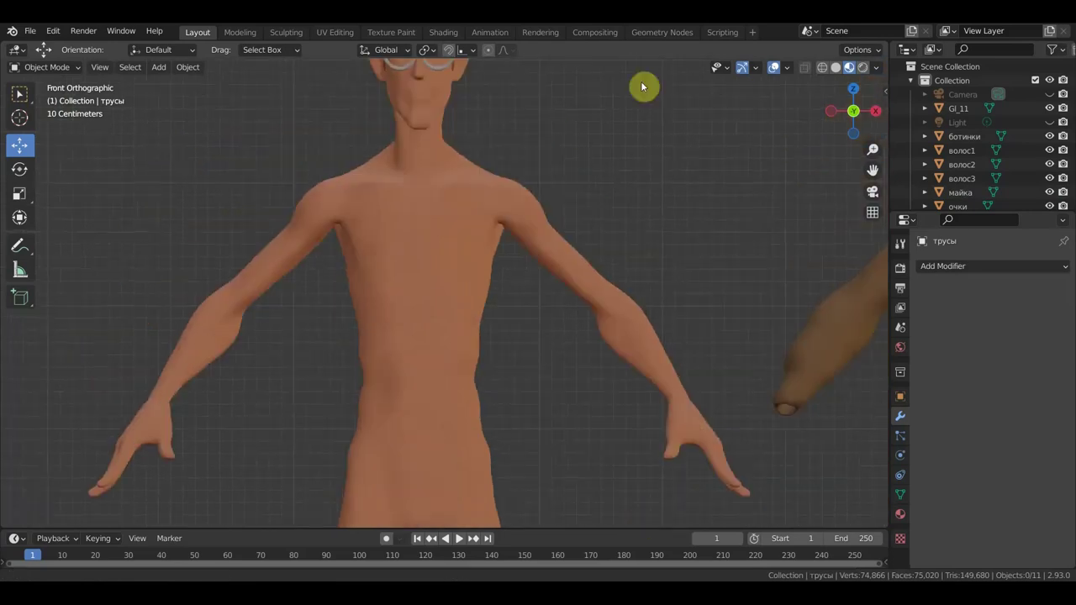
scroll(558, 173, "up", 2)
mouse_move(557, 174)
middle_mouse_down()
mouse_move(661, 197)
mouse_move(848, 202)
mouse_move(732, 286)
mouse_move(754, 283)
mouse_move(768, 273)
mouse_move(759, 259)
mouse_move(726, 286)
mouse_move(718, 281)
mouse_move(693, 365)
middle_mouse_up()
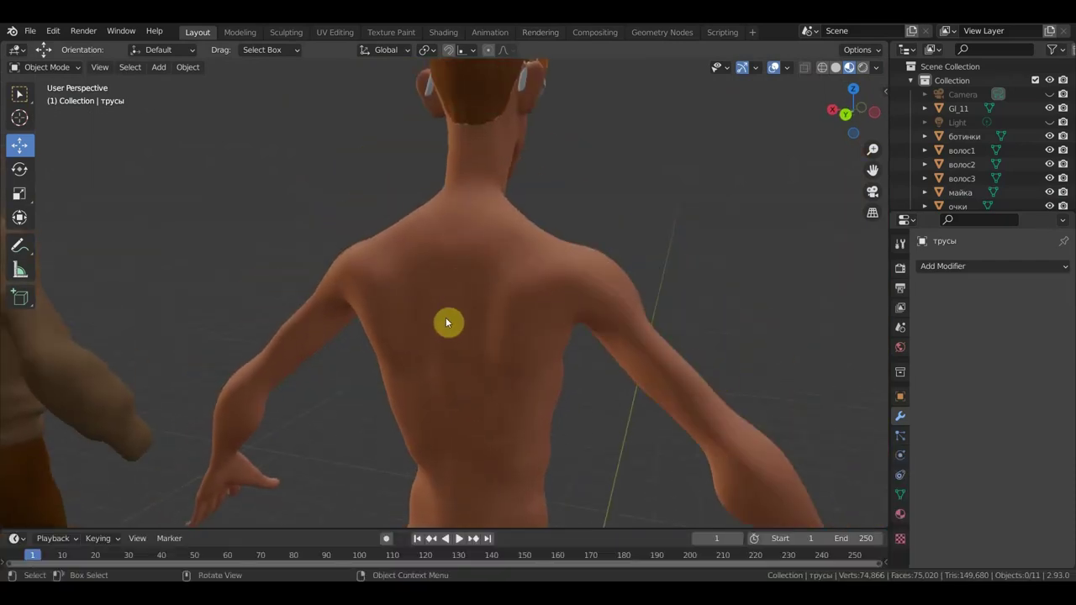
mouse_move(476, 414)
middle_mouse_down()
mouse_move(603, 418)
mouse_move(658, 393)
mouse_move(636, 371)
mouse_move(713, 365)
middle_mouse_up()
scroll(714, 361, "down", 2)
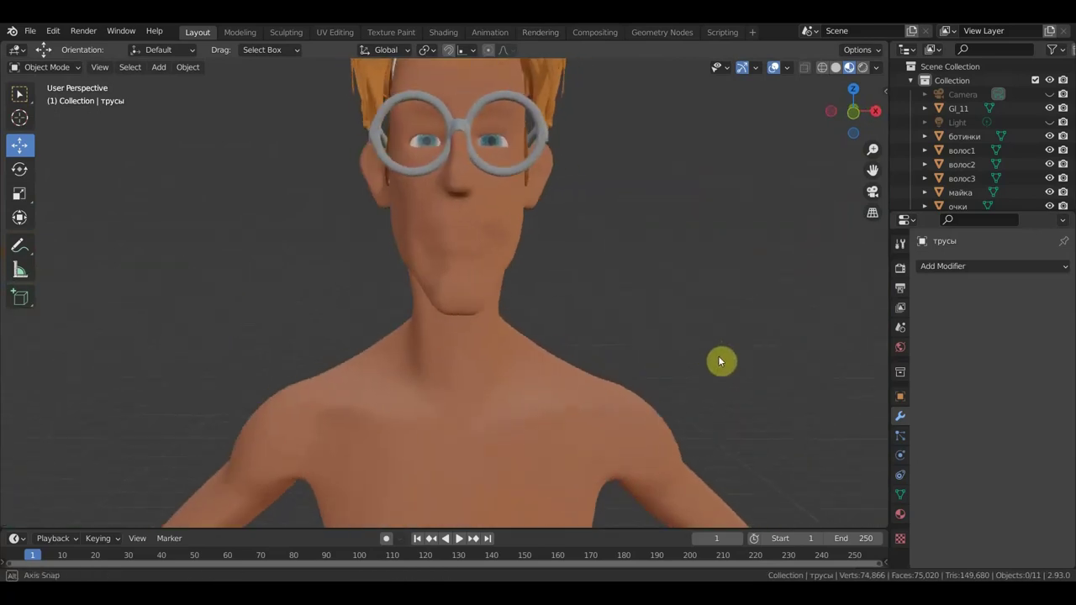
scroll(706, 356, "down", 3)
scroll(692, 332, "down", 2)
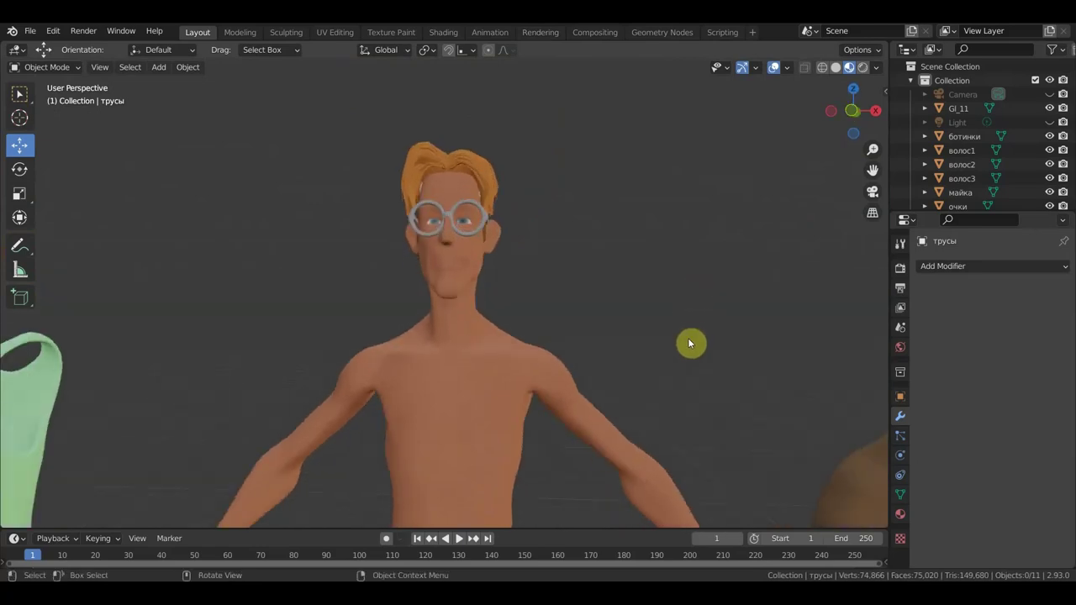
key("KP_1")
middle_click_drag(669, 355, 663, 200, "shift")
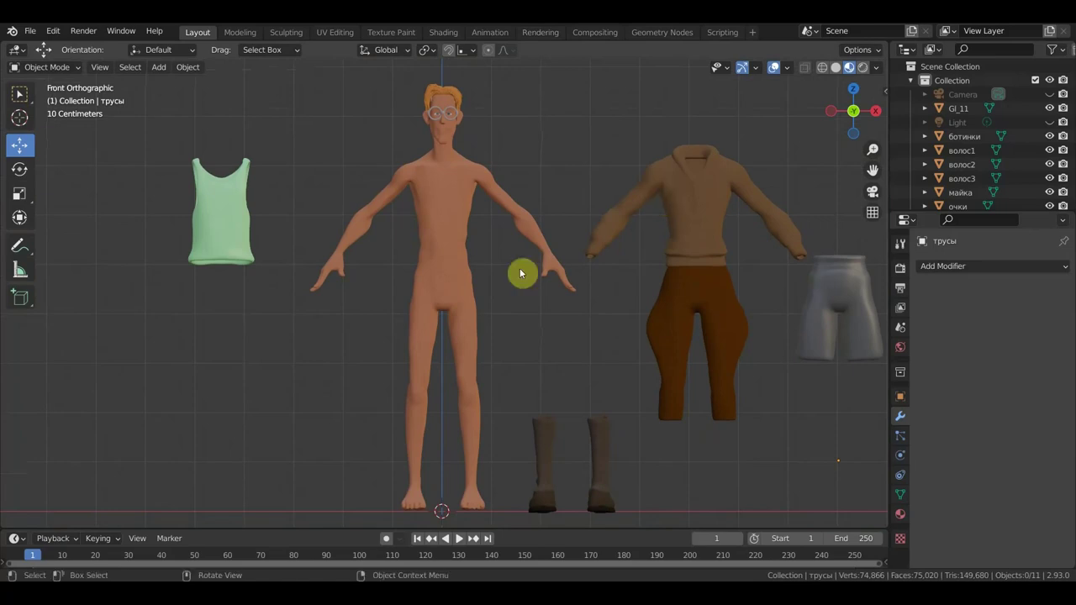
Select the character's body and review its Principled BSDF settings in the Shading workspace
left_click(443, 215)
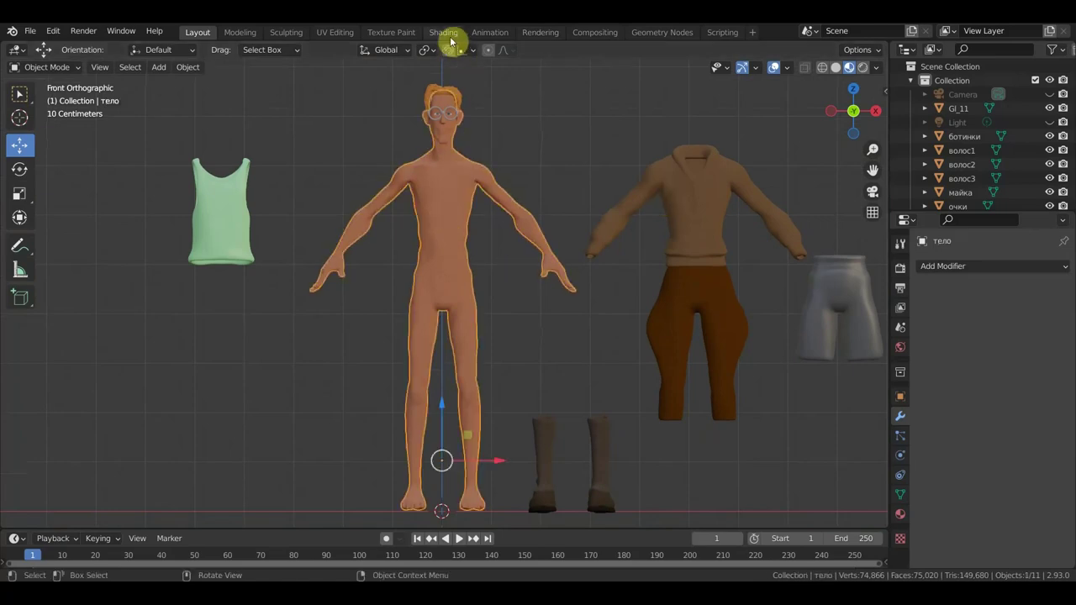
left_click(445, 33)
scroll(448, 437, "down", 3)
scroll(533, 447, "down", 1)
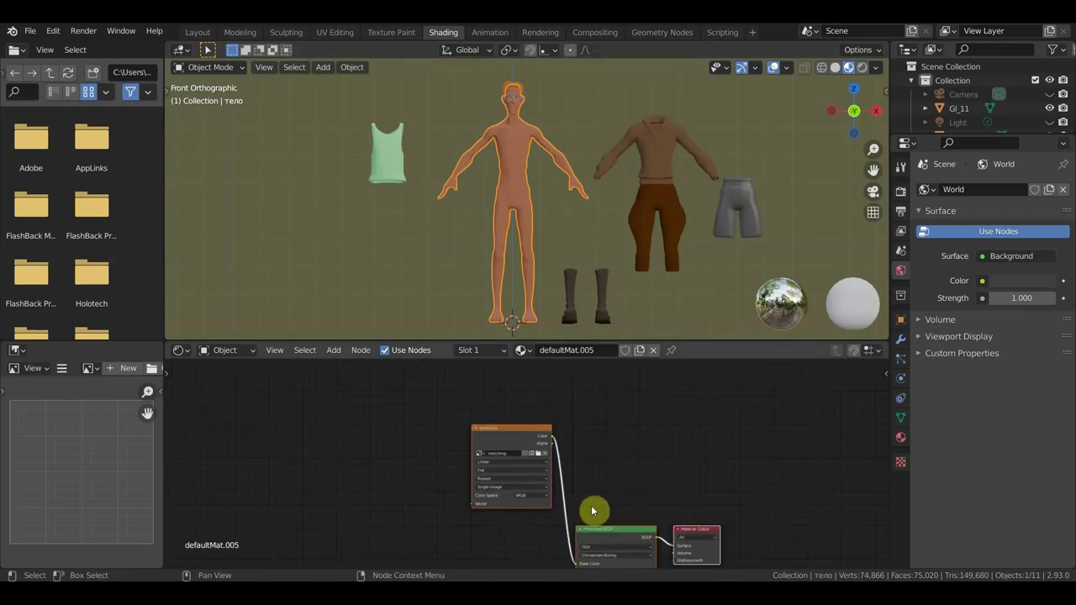
scroll(580, 435, "down", 2, "shift")
middle_click_drag(534, 548, 512, 407)
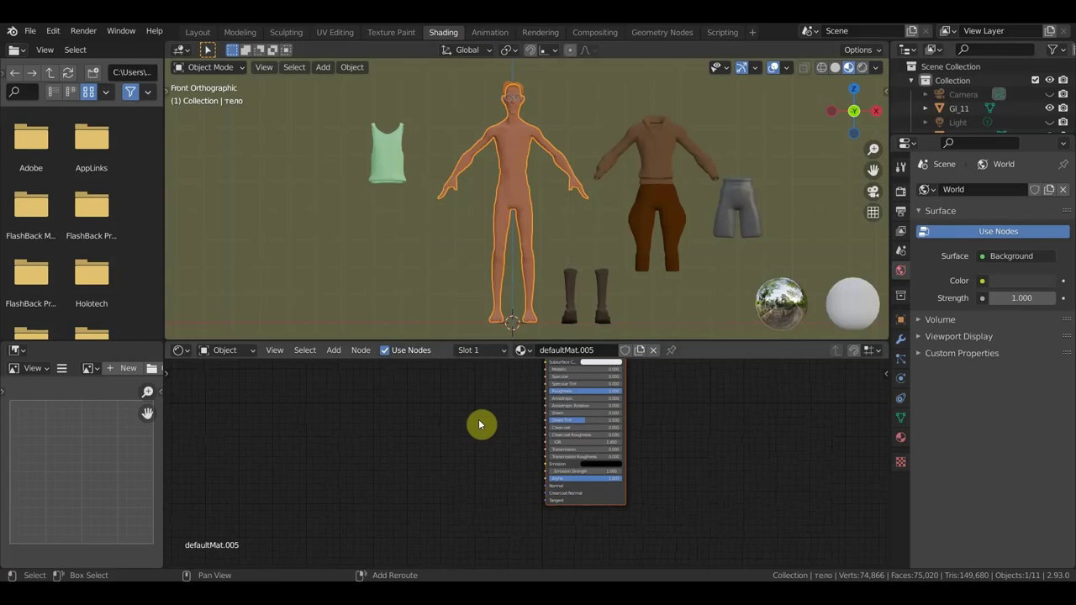
scroll(480, 426, "up", 5, "shift")
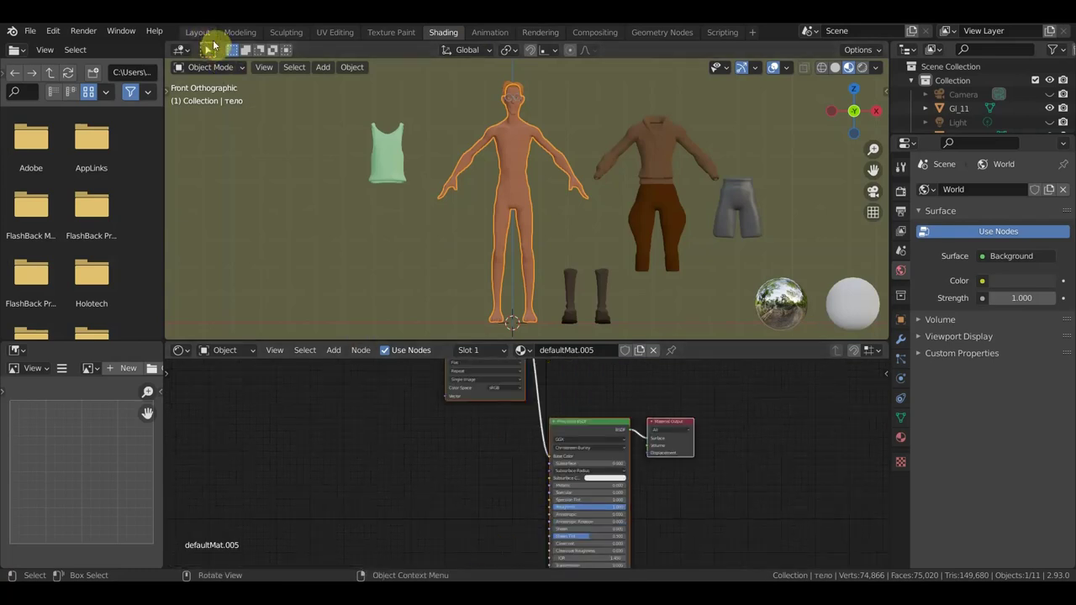
Return to Layout, zoom in on the head and glasses, and bring up the recent files list
left_click(199, 34)
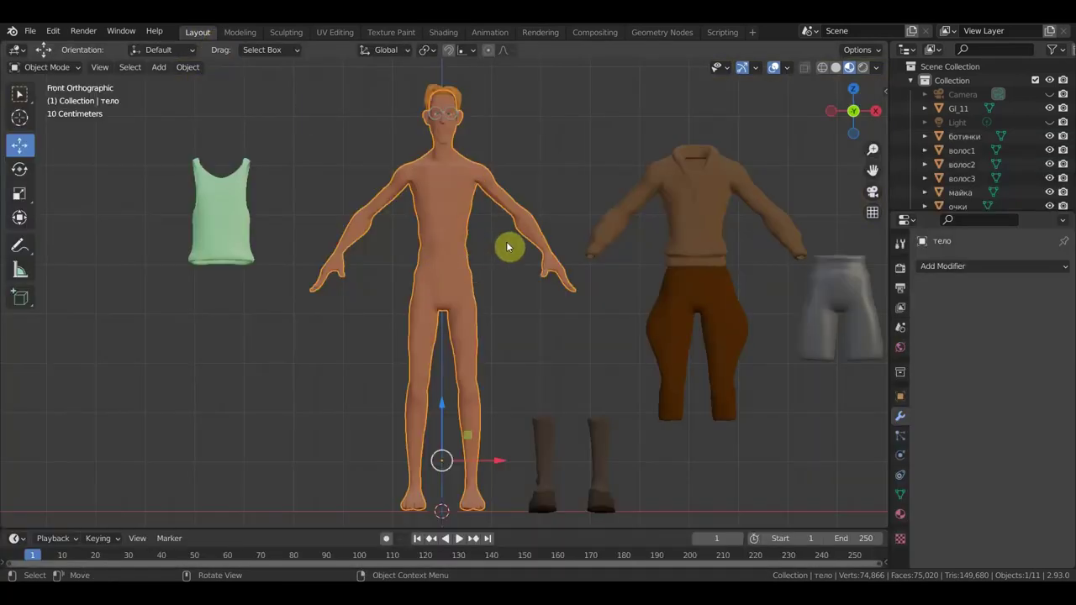
scroll(496, 235, "up", 3)
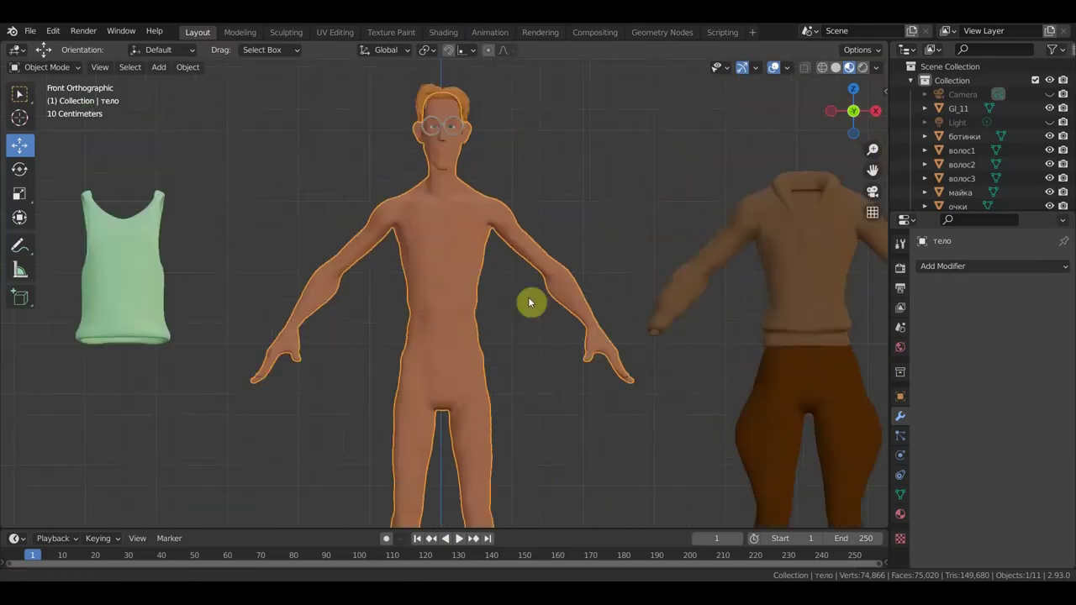
scroll(528, 336, "up", 2)
scroll(517, 353, "up", 4)
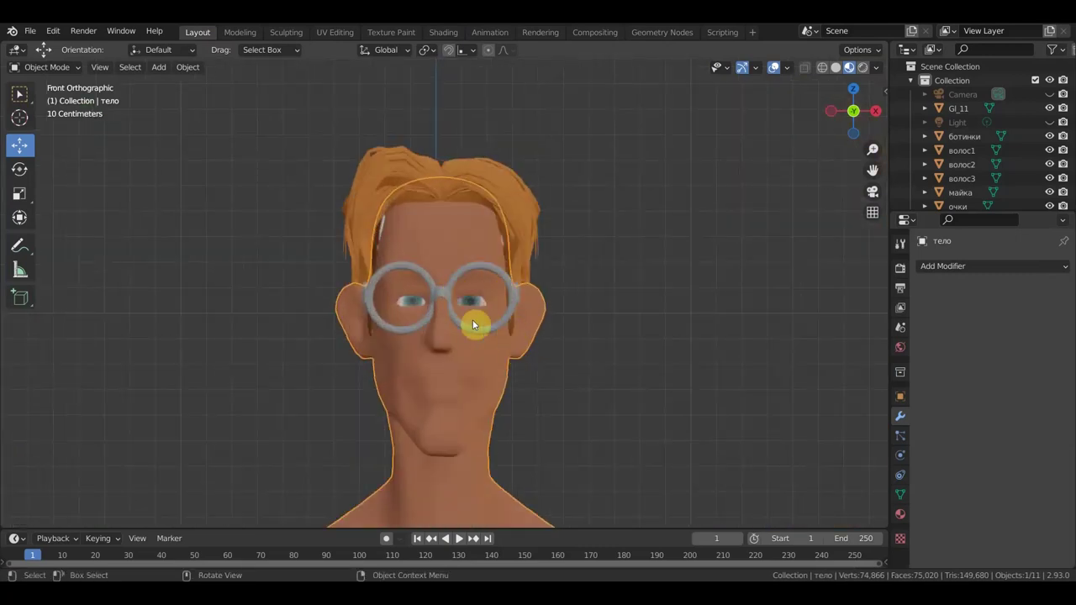
left_click(32, 32)
mouse_move(64, 75)
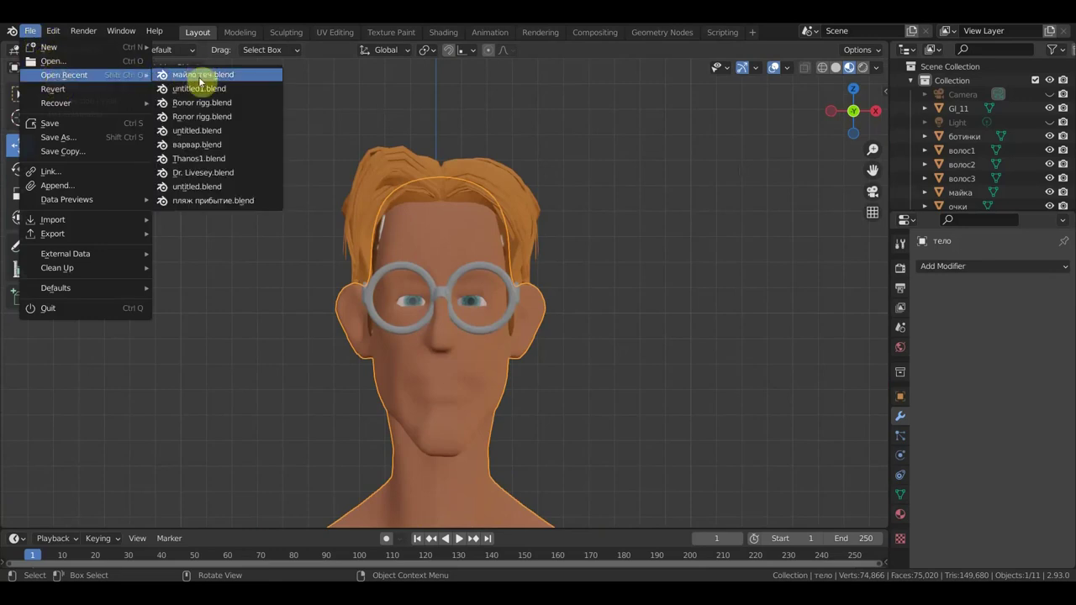
Reload майло теч.blend without saving changes and reframe the view along the body
left_click(198, 79)
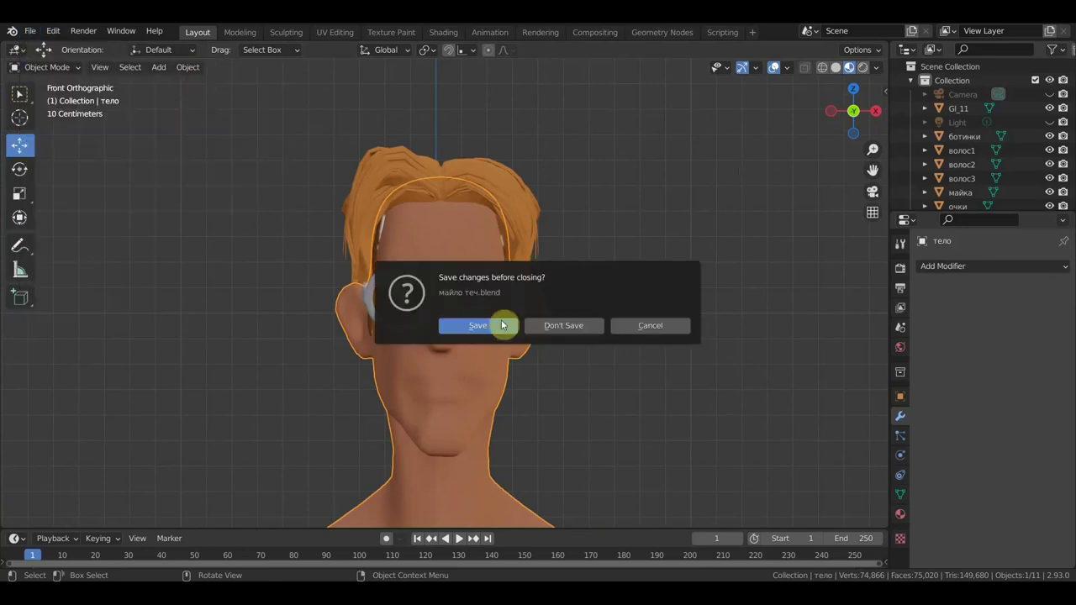
left_click(569, 330)
scroll(555, 336, "up", 5)
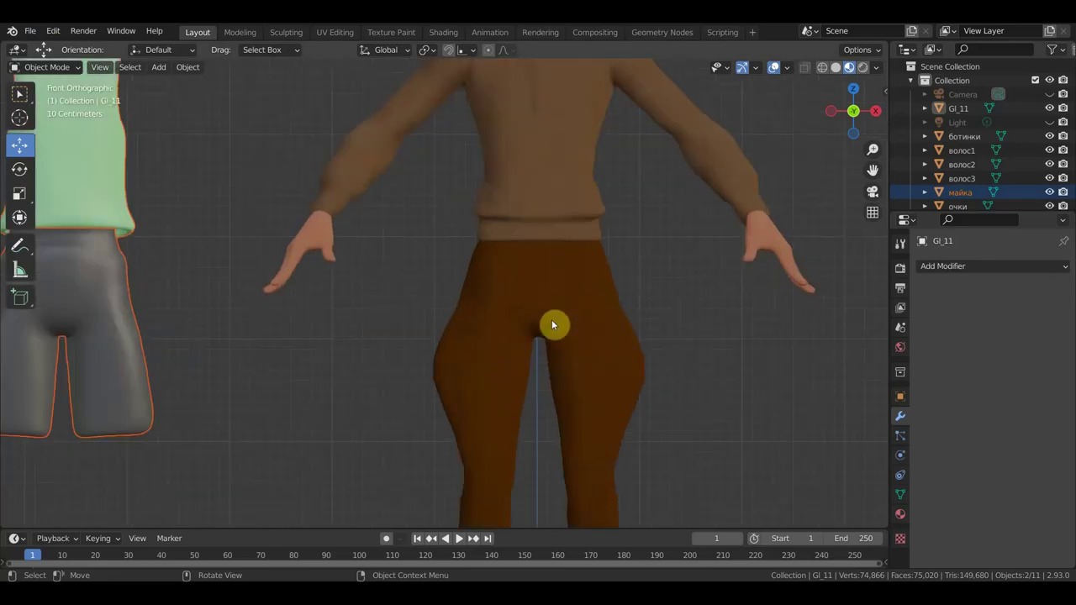
scroll(553, 319, "down", 3)
middle_click_drag(544, 324, 468, 444, "shift")
scroll(461, 428, "up", 2)
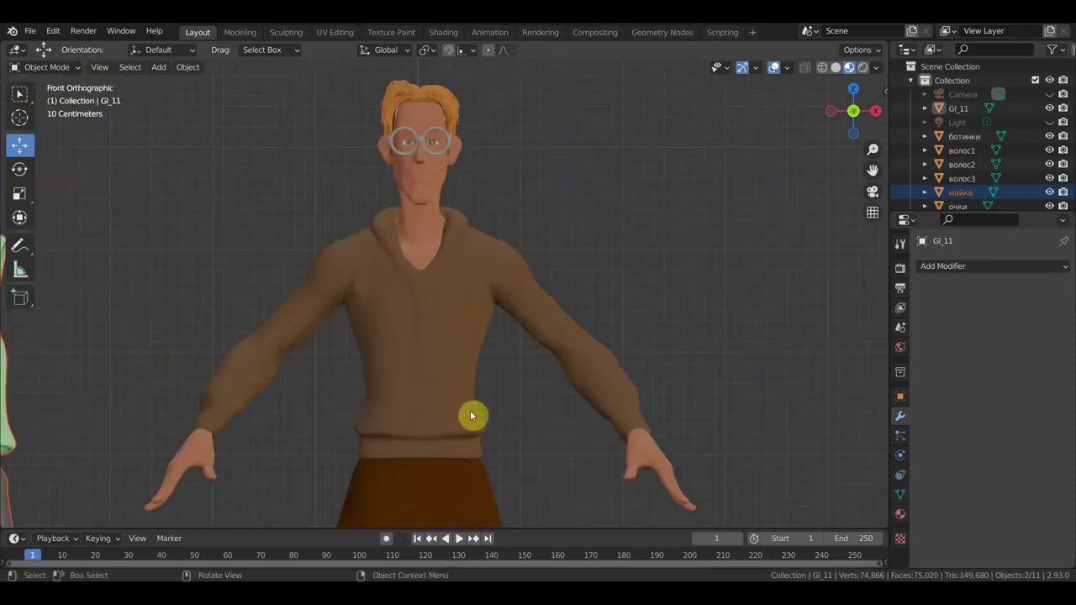
scroll(469, 415, "down", 2)
Select the tank top, centre the head in view, and bring up the Add > Mesh menu
left_click(200, 313)
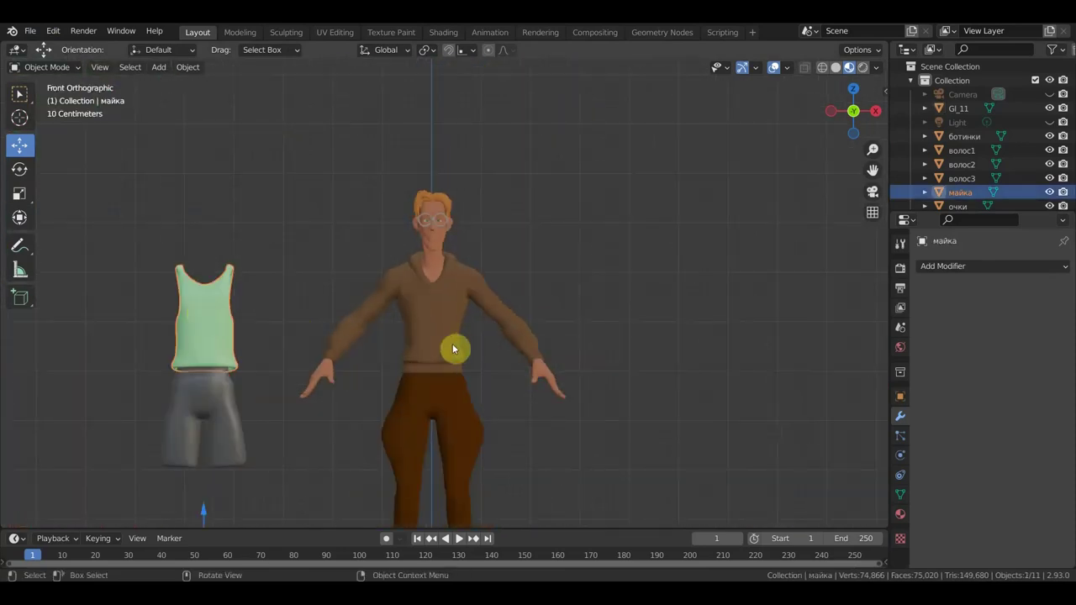
scroll(480, 233, "up", 3)
mouse_move(493, 216)
middle_mouse_down("shift")
mouse_move(499, 398)
mouse_move(528, 268)
middle_mouse_up("shift")
scroll(505, 392, "up", 4)
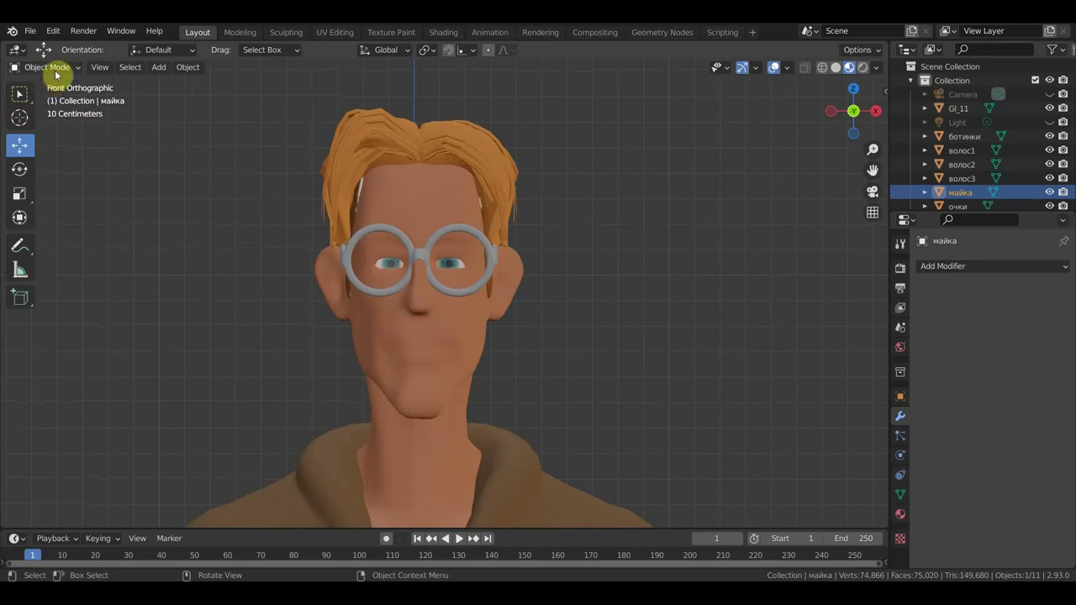
left_click(159, 67)
mouse_move(178, 83)
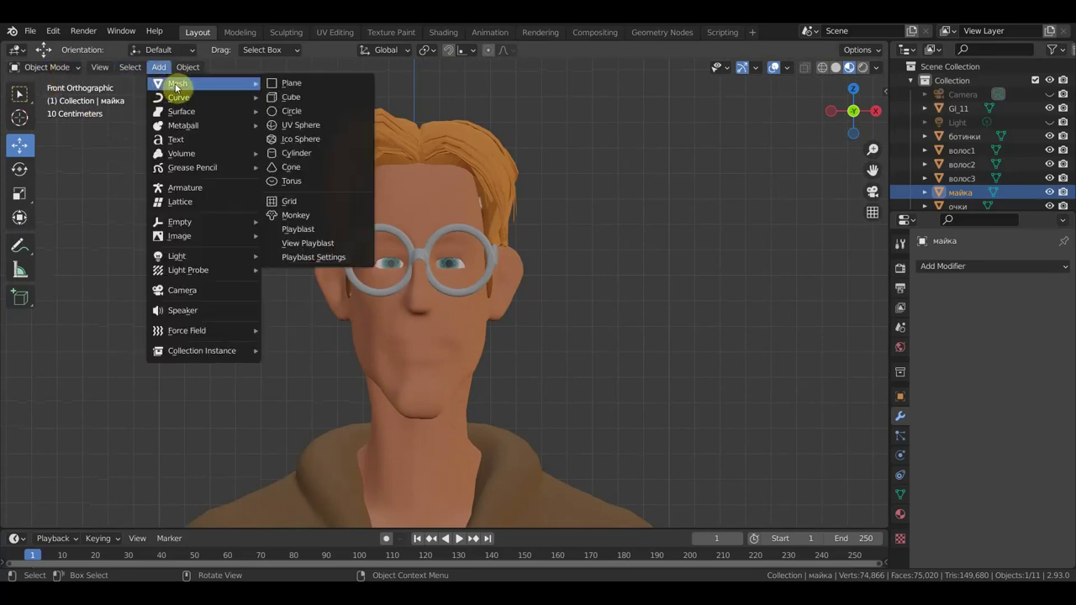
Add a circle mesh and rotate it upright in side view
left_click(294, 111)
scroll(461, 255, "down", 5)
scroll(471, 262, "down", 3)
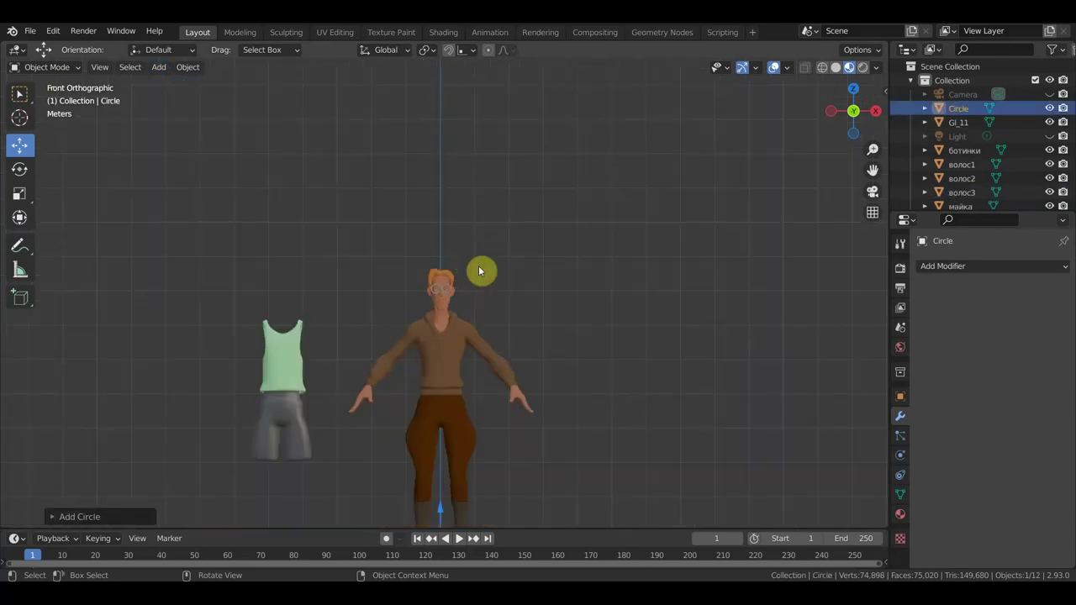
scroll(483, 272, "down", 1)
mouse_move(487, 271)
middle_mouse_down("shift")
mouse_move(480, 196)
mouse_move(480, 207)
middle_mouse_up("shift")
key("KP_3")
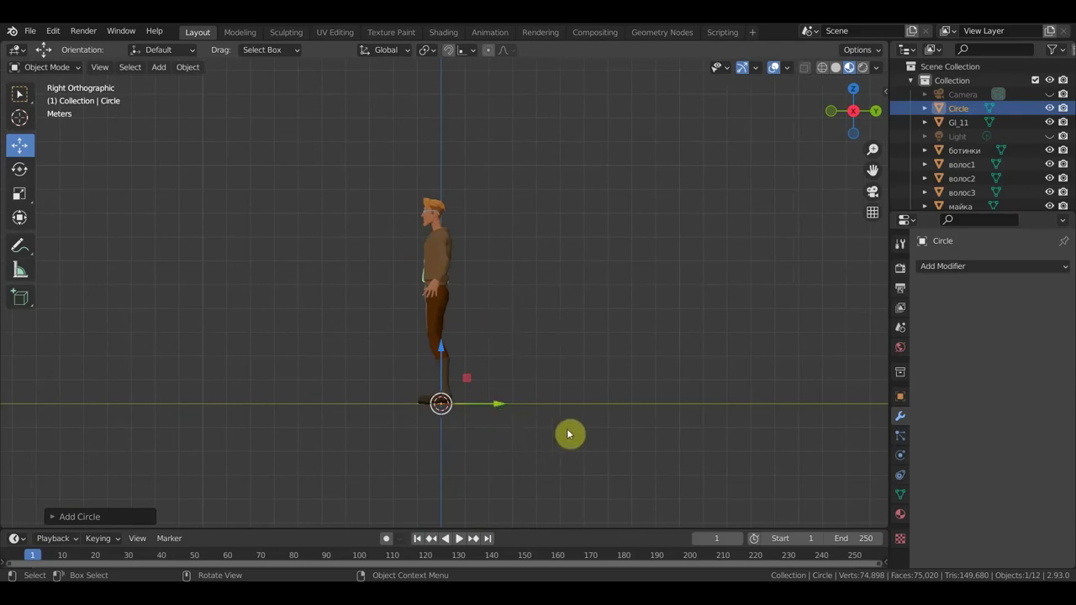
key("r")
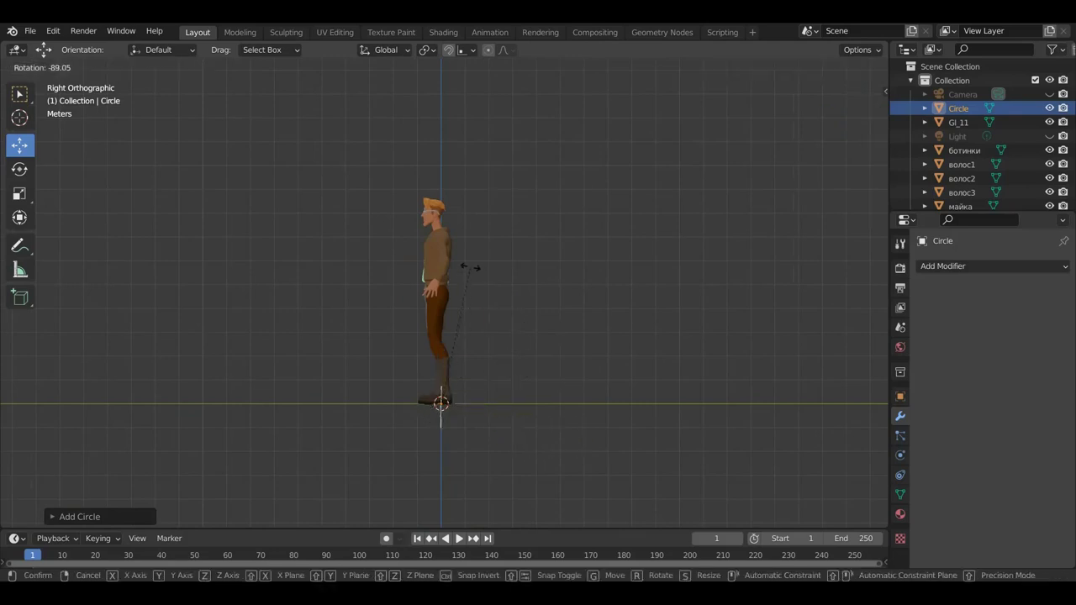
left_click(471, 276)
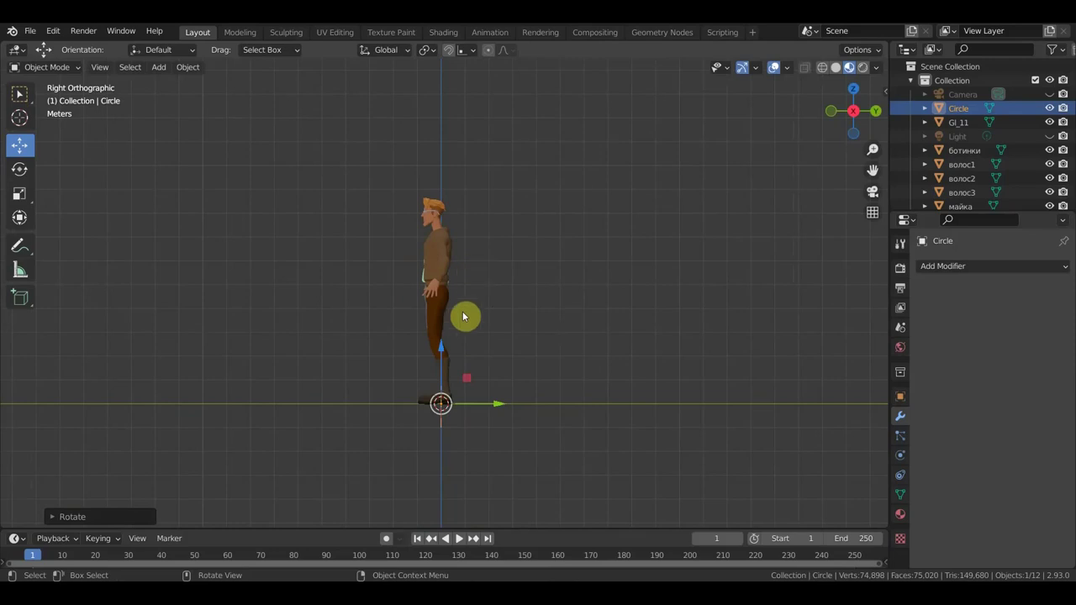
Move the circle forward and up to head height, then switch to Edit Mode
left_click_drag(497, 412, 425, 393)
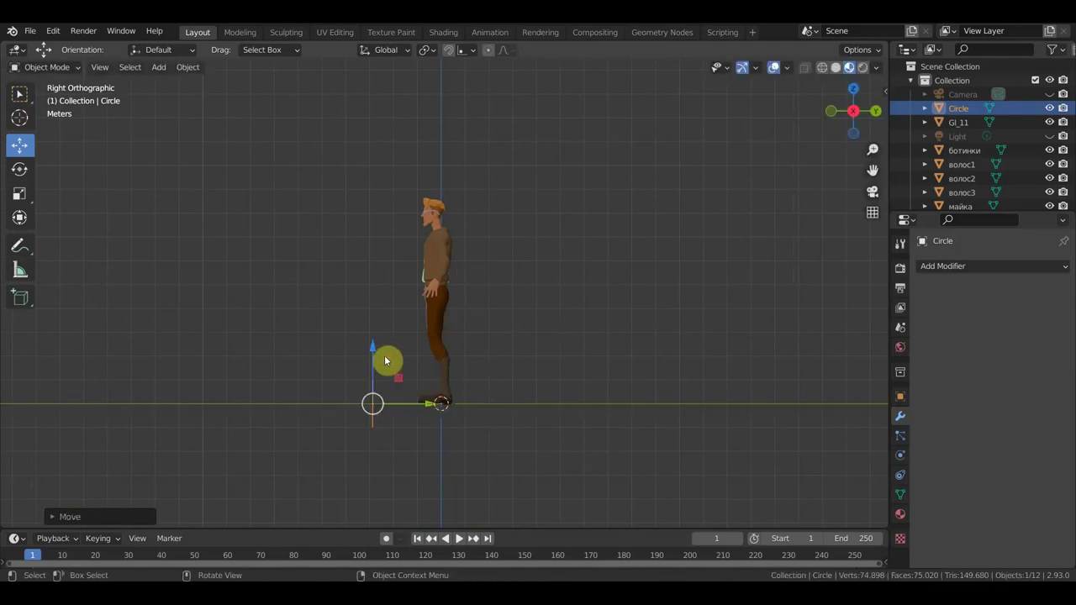
left_click_drag(379, 350, 400, 163)
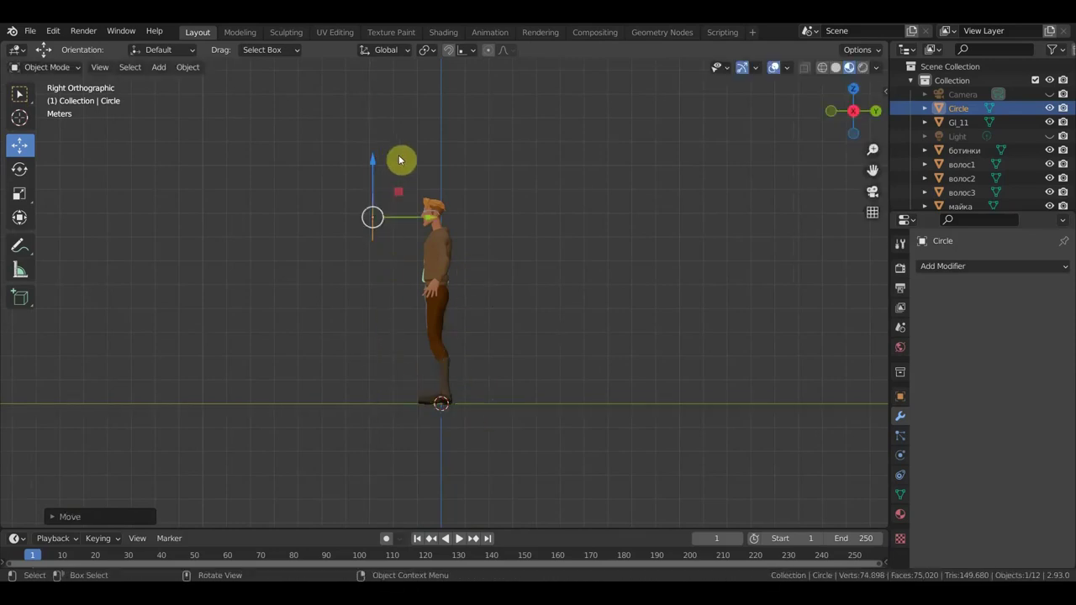
key("KP_1")
key("KP_1")
scroll(486, 241, "up", 5)
middle_click_drag(522, 214, 570, 431, "shift")
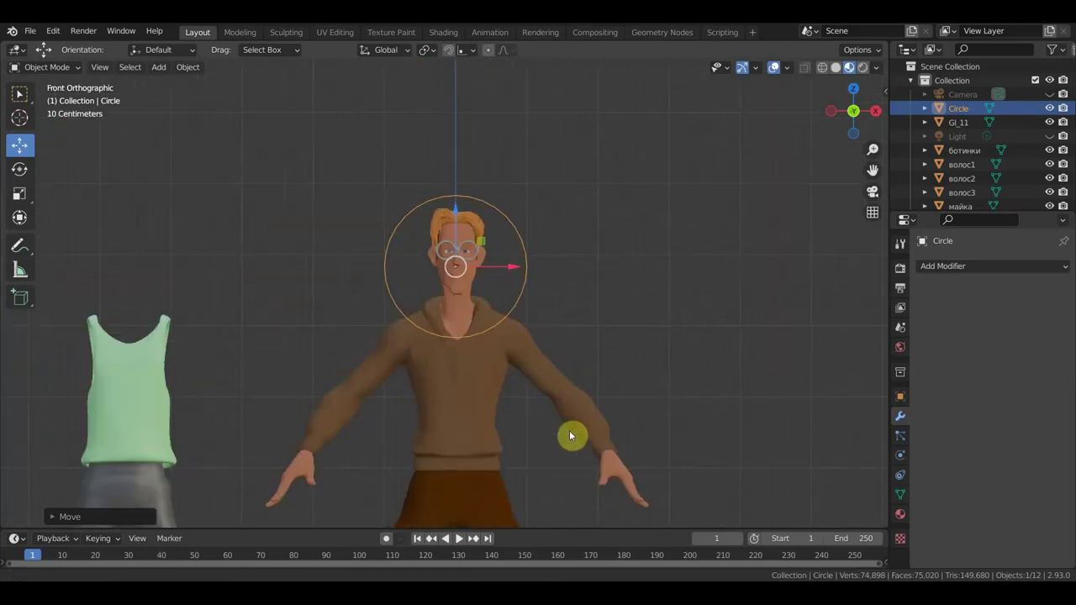
left_click(46, 67)
left_click(67, 96)
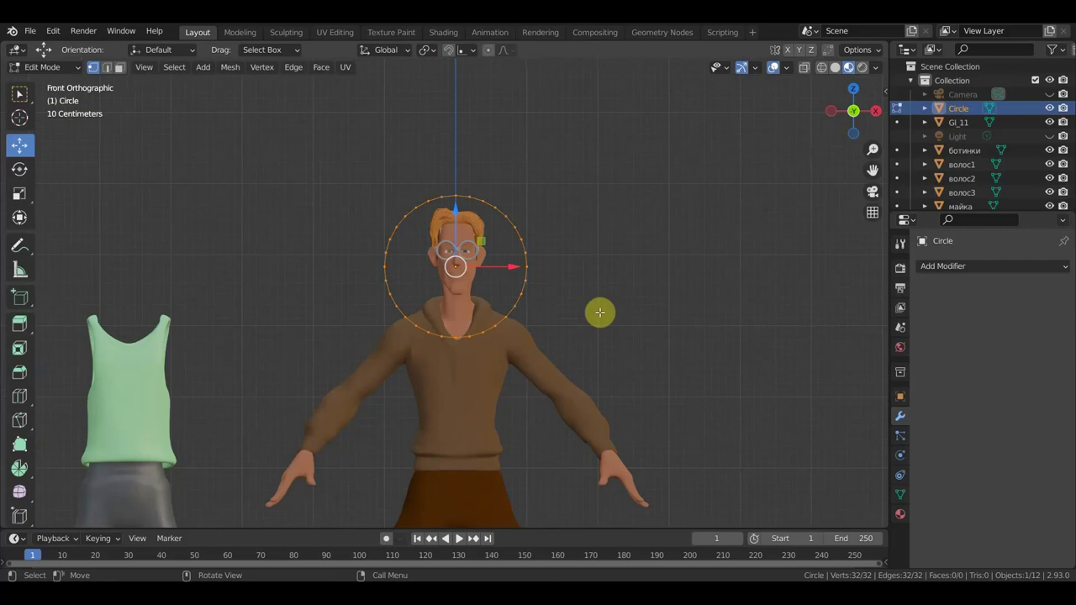
Fill the circle with a face and scale the disc down
key("f")
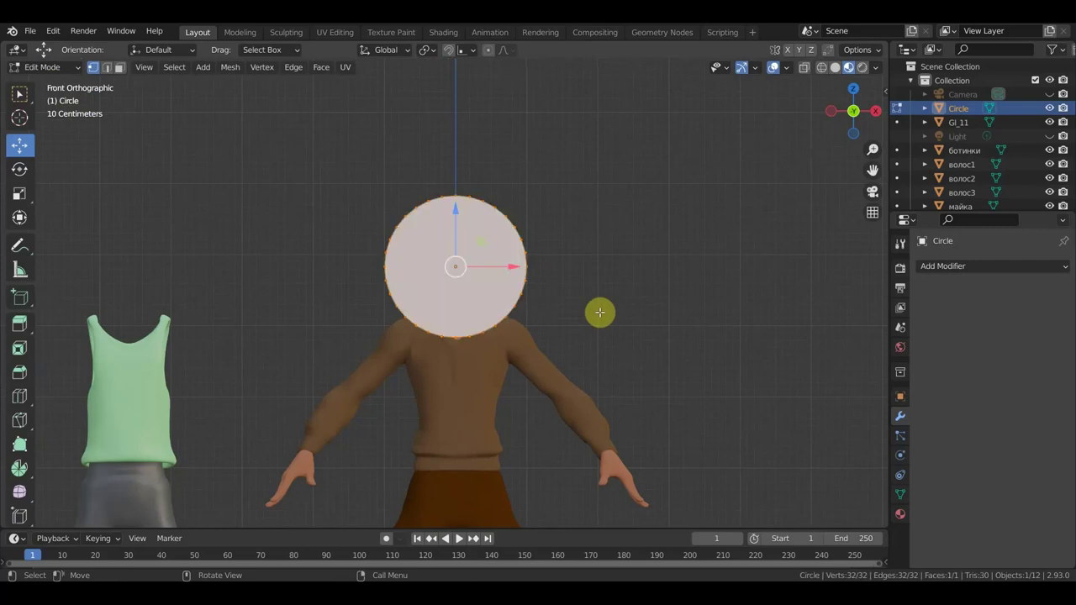
scroll(563, 298, "up", 4)
scroll(505, 269, "down", 1)
scroll(521, 269, "down", 1)
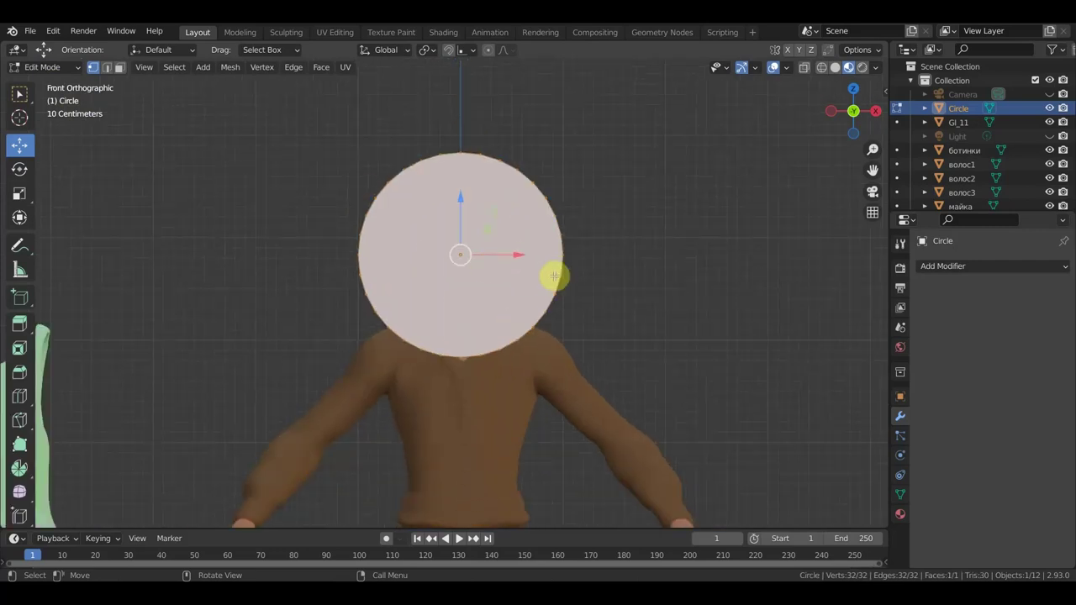
key("s")
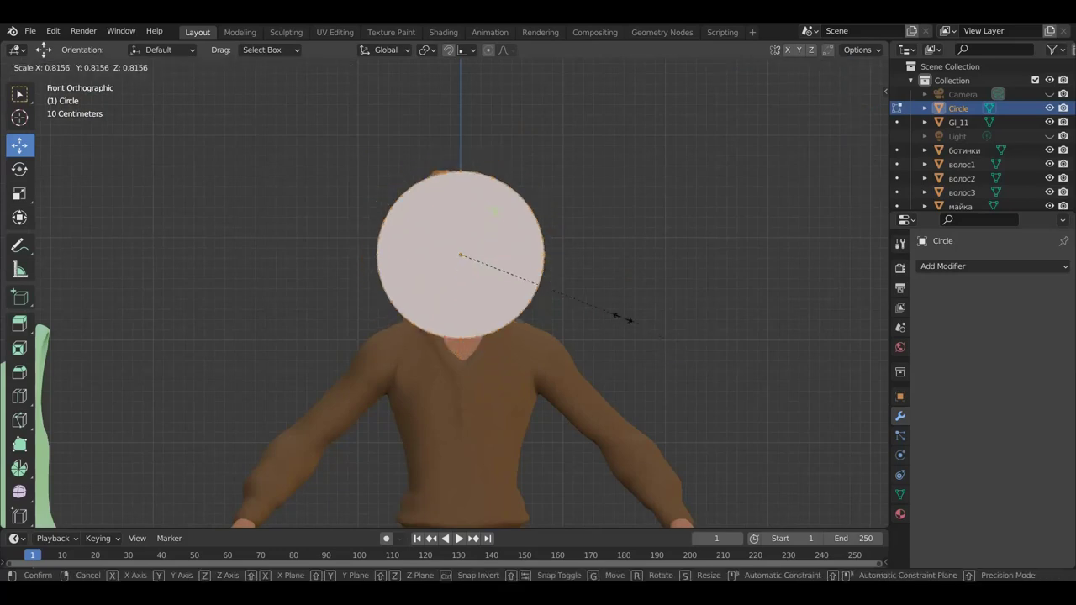
left_click(502, 264)
scroll(505, 270, "up", 3)
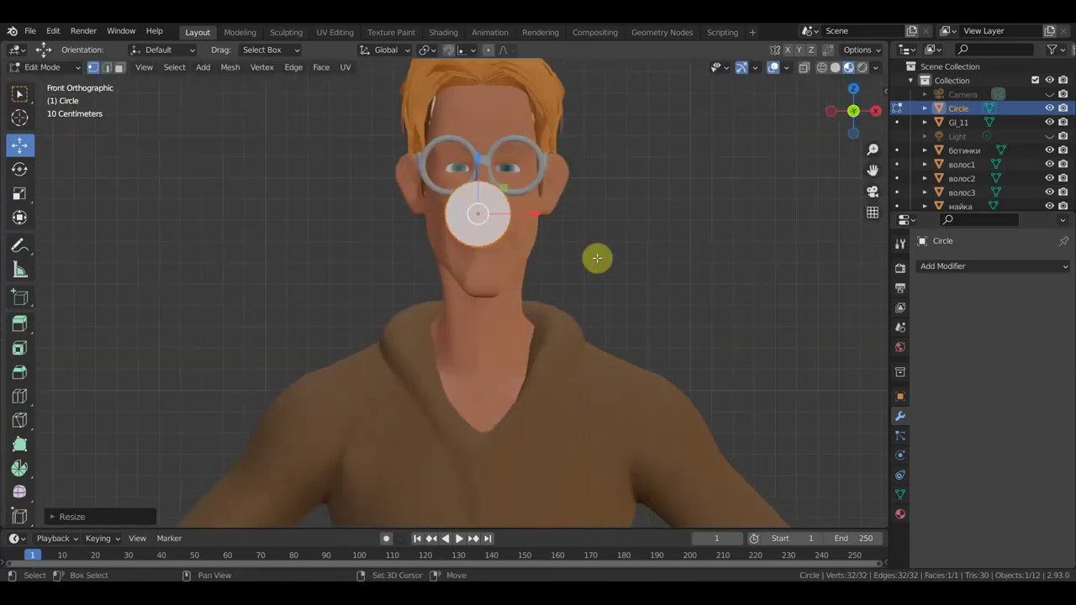
scroll(596, 257, "up", 1)
scroll(545, 396, "up", 1)
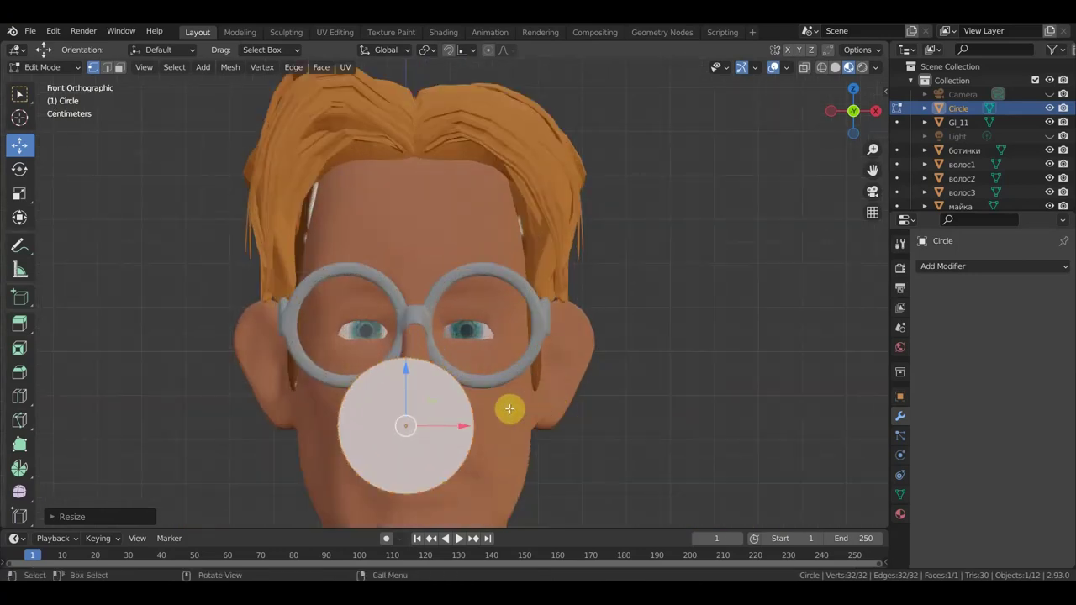
Move the disc over the right eye and resize it to fit inside the glasses frame
key("g")
left_click(592, 309)
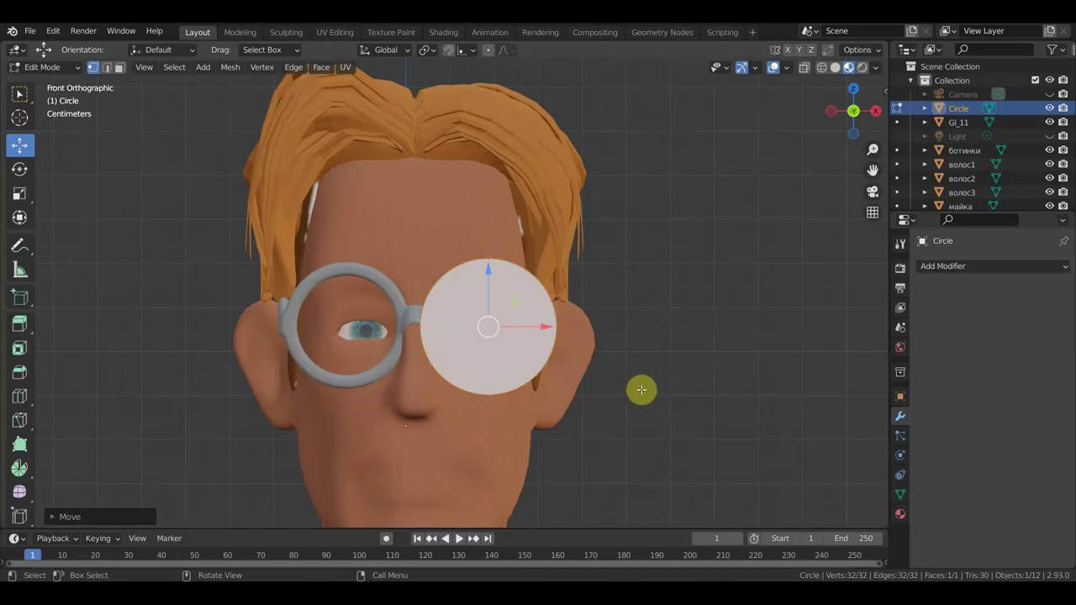
key("s")
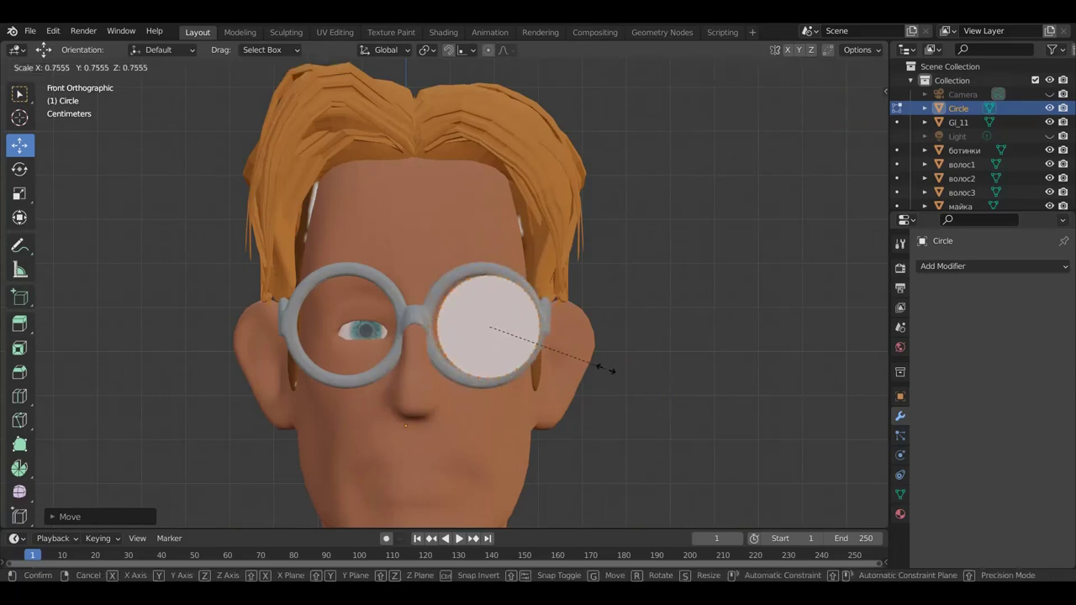
left_click(604, 368)
key("g")
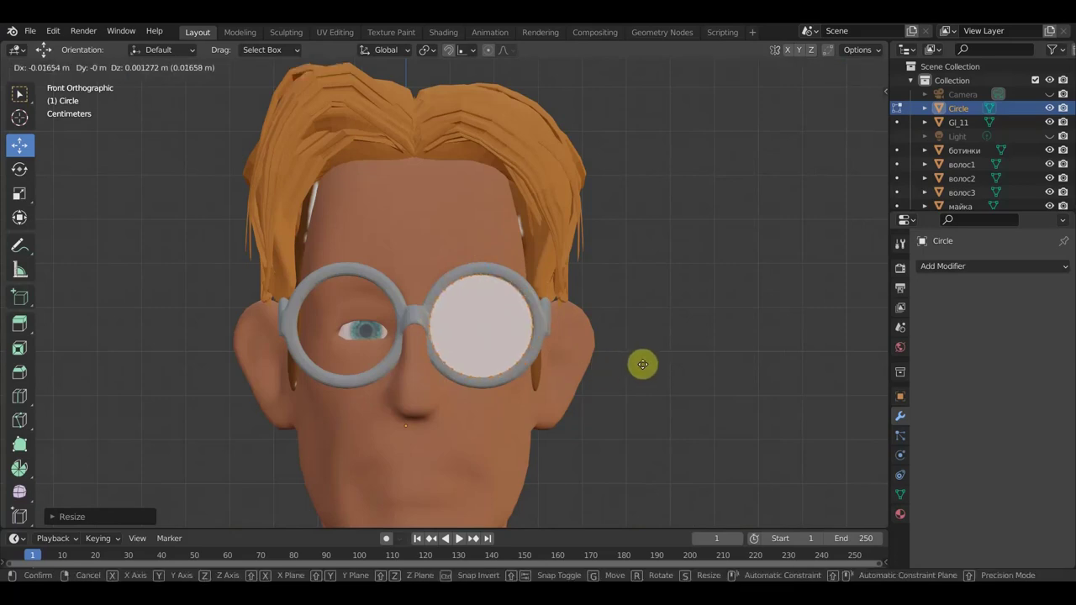
left_click(645, 363)
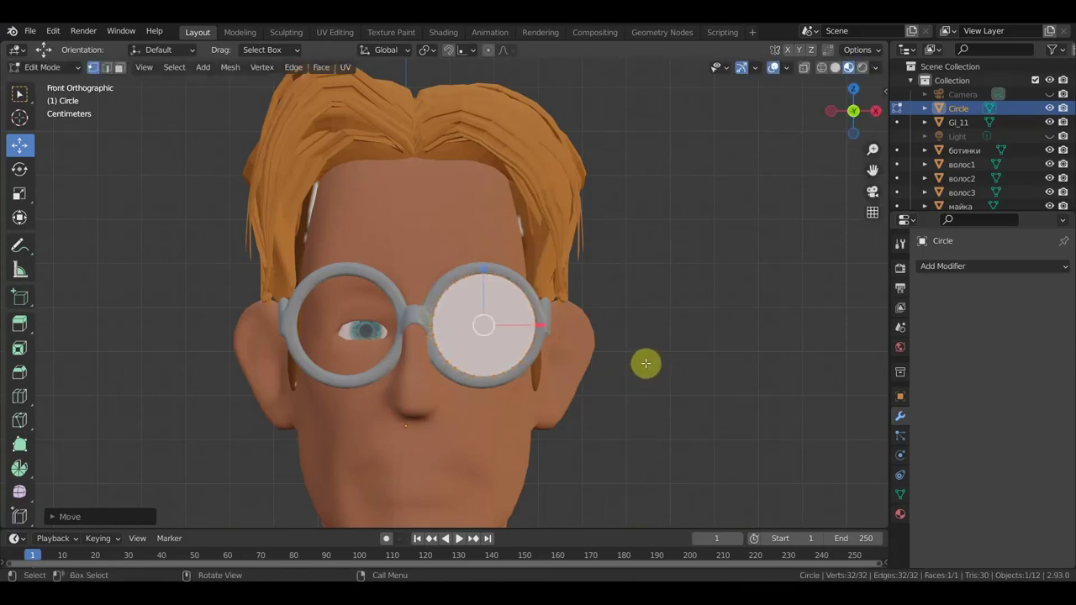
In side view, push the lens disc back to the depth of the glasses frame
mouse_move(645, 363)
middle_mouse_down()
mouse_move(521, 370)
mouse_move(611, 370)
middle_mouse_up()
scroll(611, 370, "up", 2)
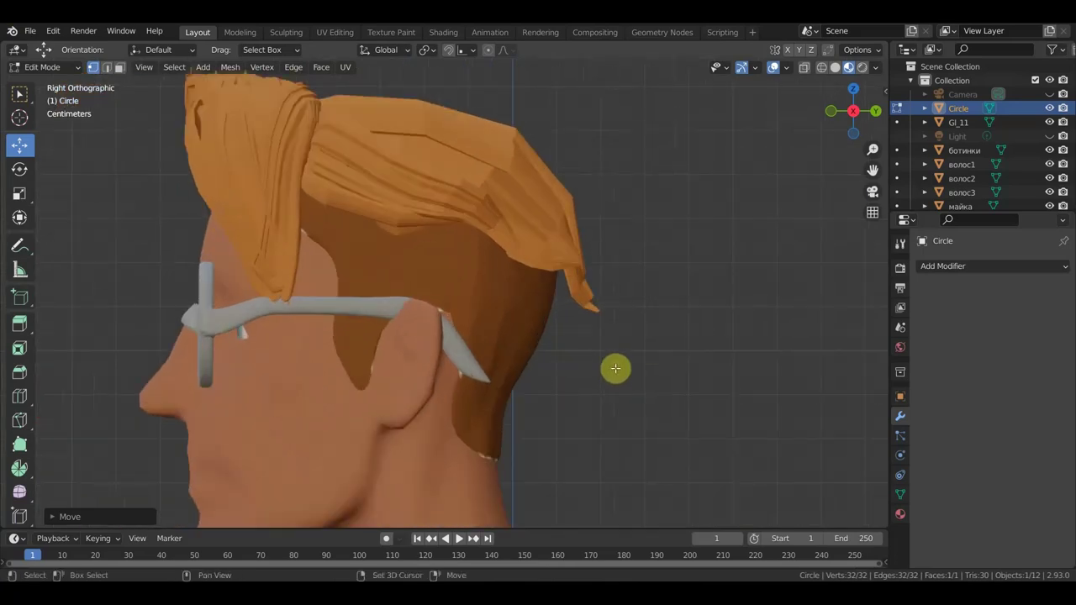
middle_click_drag(615, 368, 667, 364)
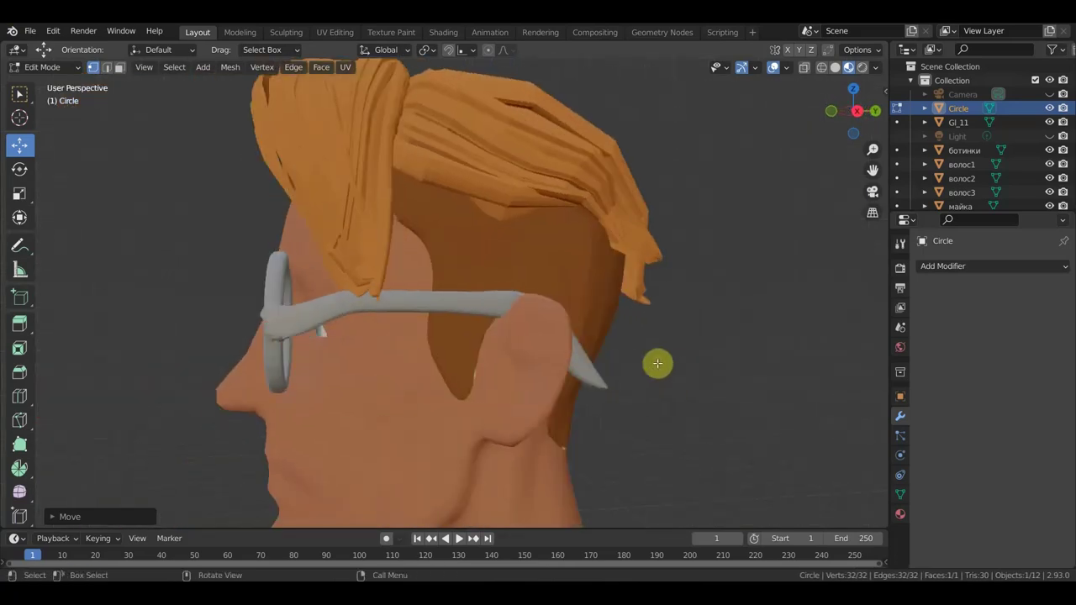
key("KP_3")
scroll(656, 362, "down", 3)
scroll(560, 379, "down", 2)
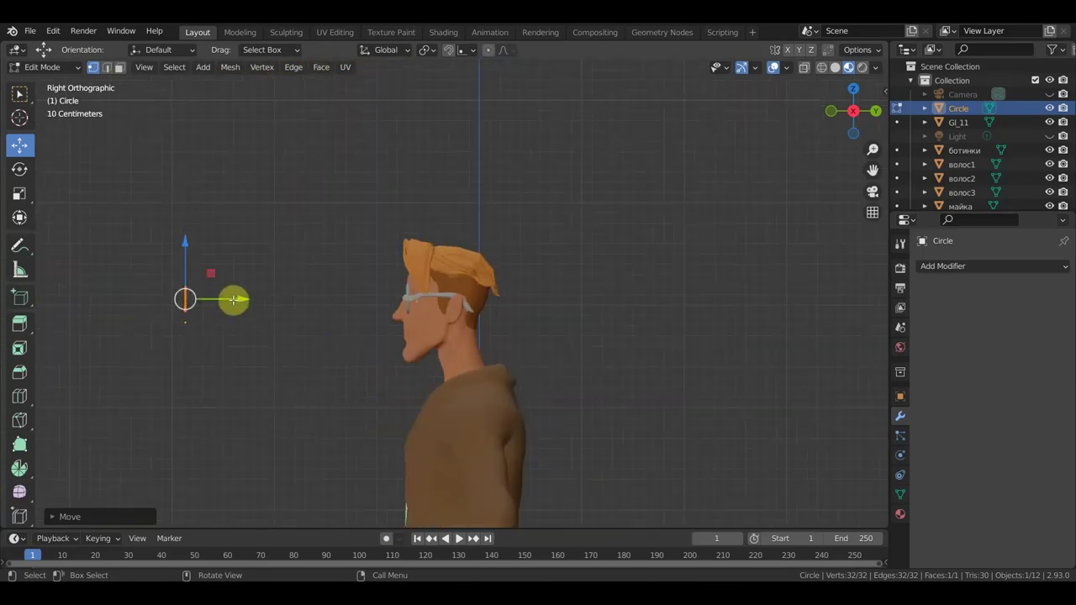
left_click_drag(242, 303, 451, 307)
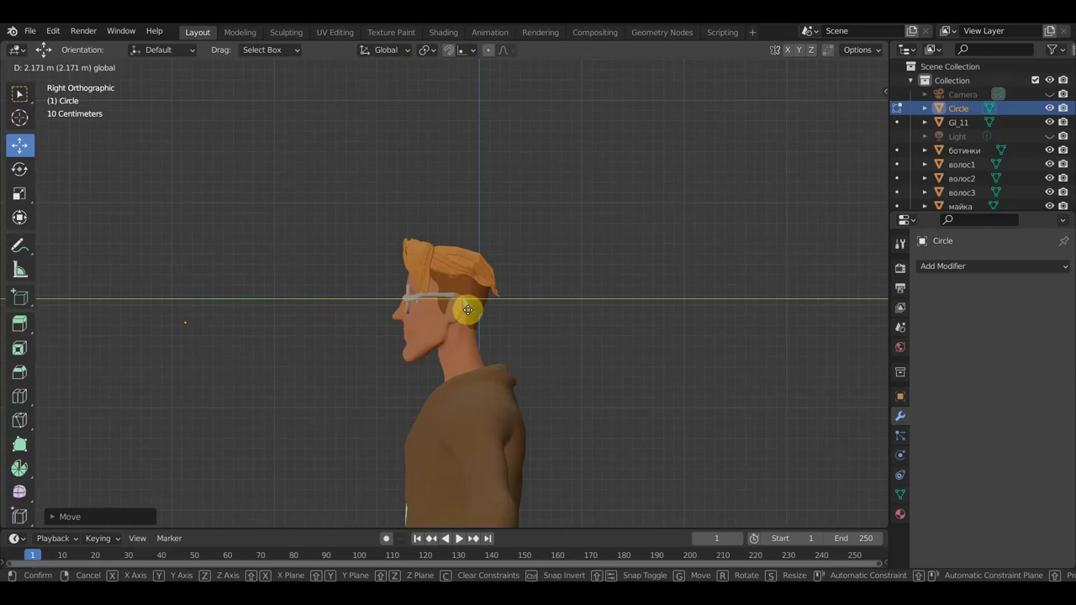
left_click(468, 310)
Nudge the lens so it sits centred in the round frame, checked from the front
scroll(463, 310, "up", 3)
scroll(454, 311, "up", 3)
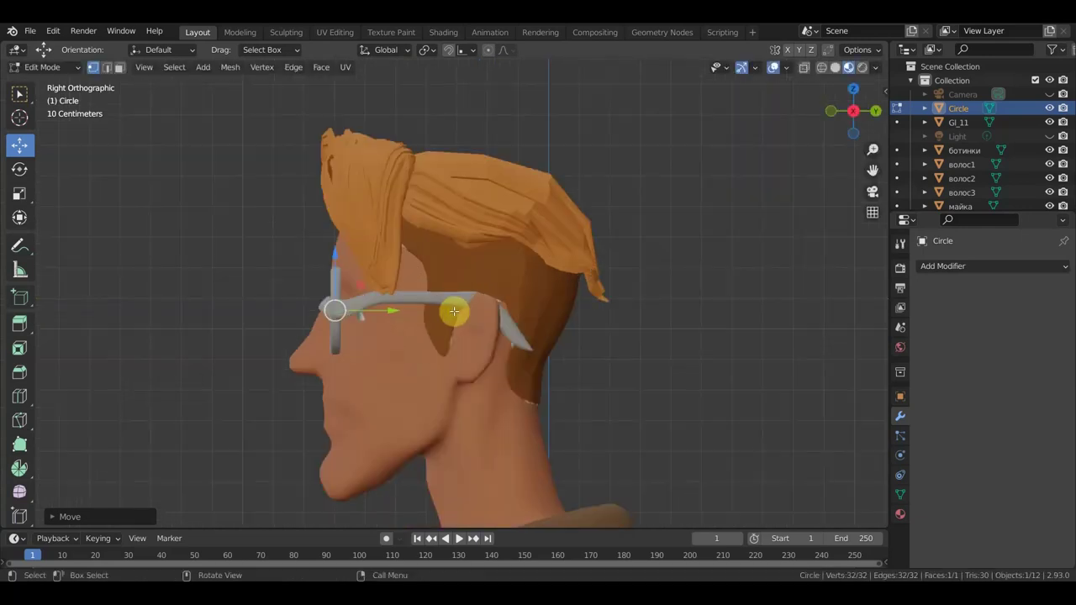
middle_click_drag(454, 311, 512, 332)
scroll(504, 333, "up", 3)
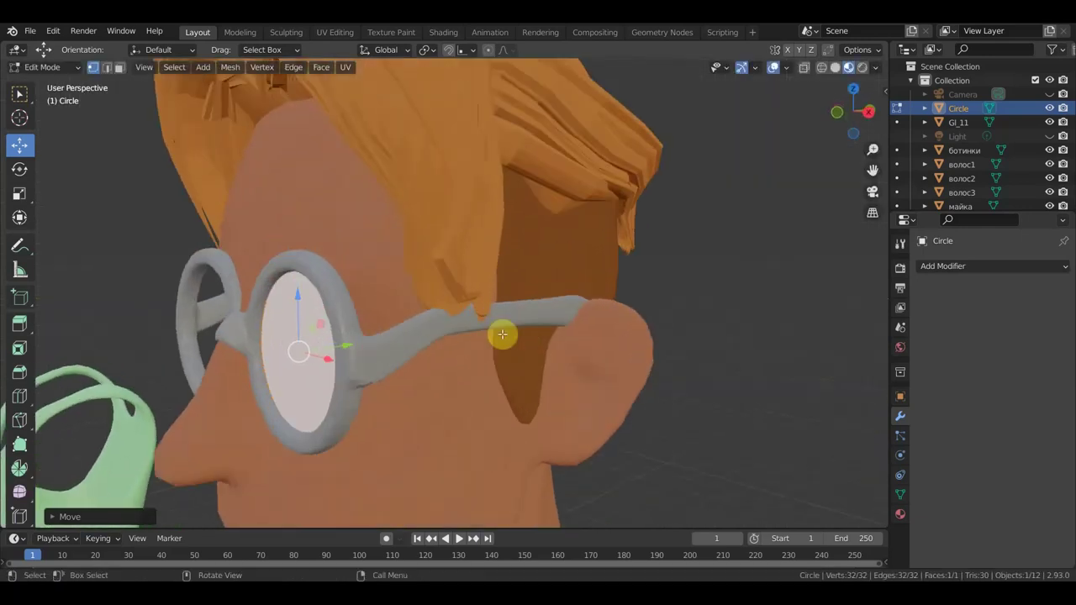
left_click_drag(344, 345, 348, 346)
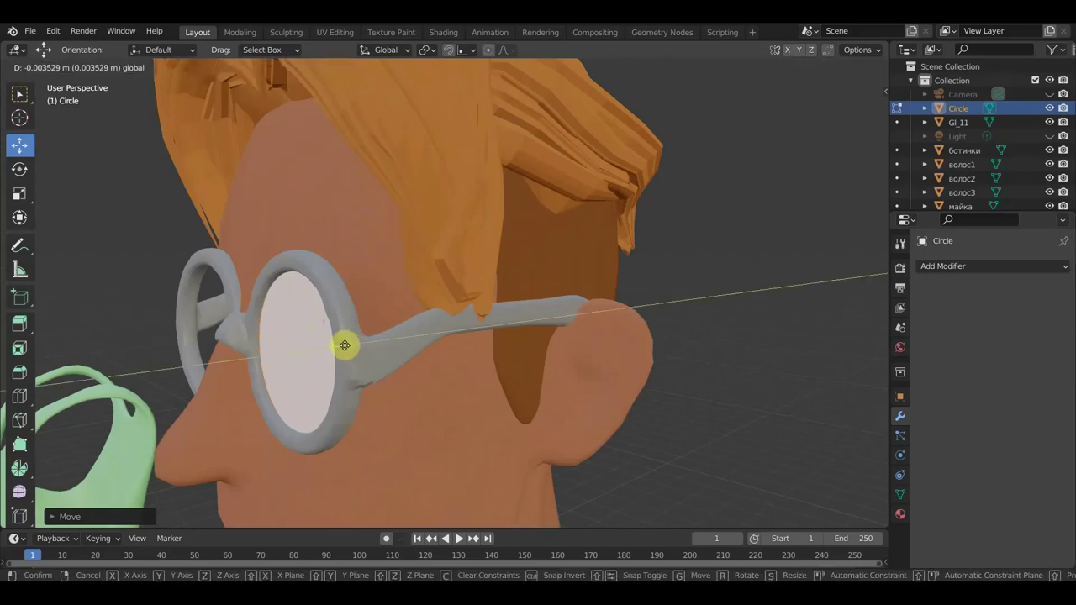
key("KP_1")
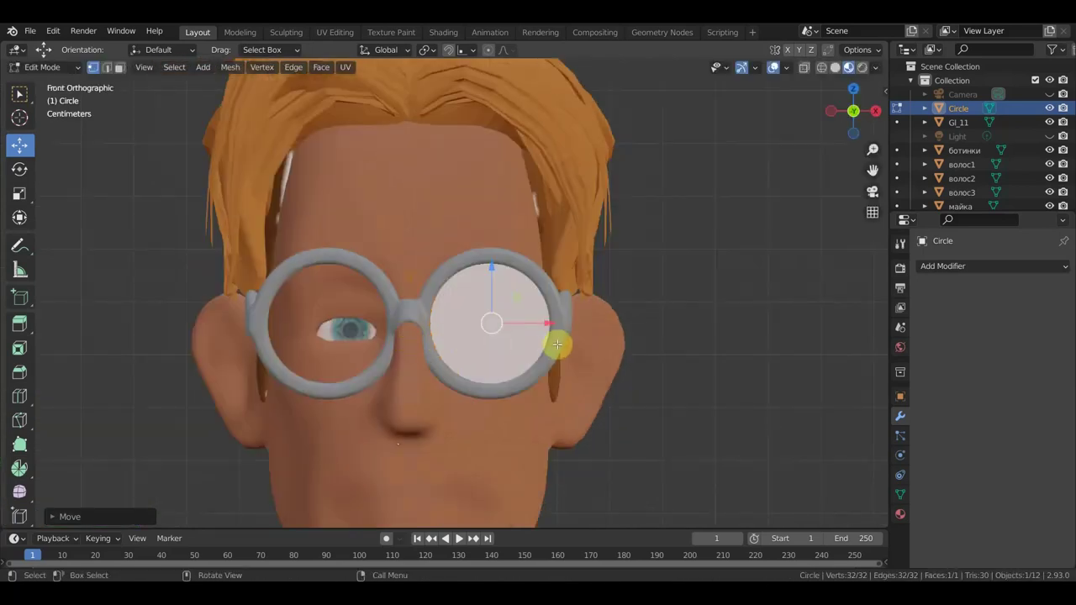
scroll(605, 327, "down", 2)
scroll(623, 315, "down", 1)
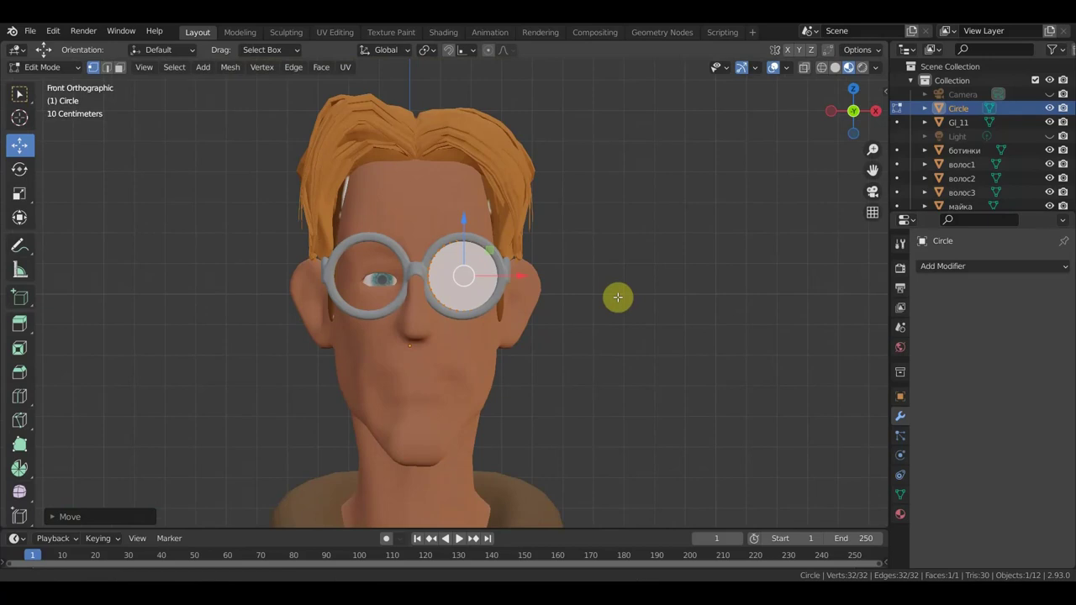
left_click(53, 67)
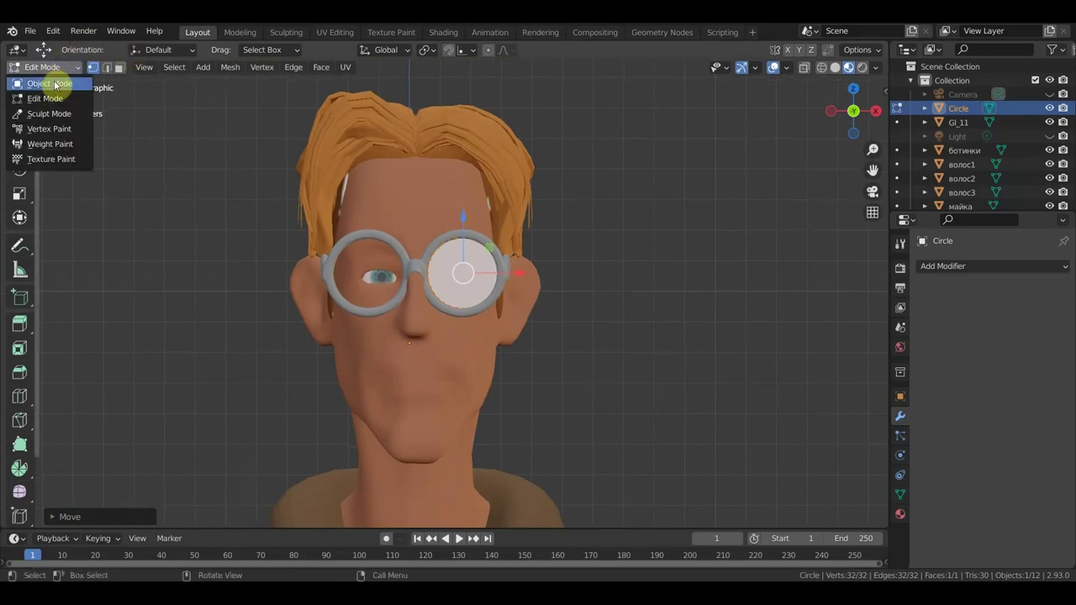
Create a new 1024×1024 black image in the UV Editing workspace
left_click(53, 85)
left_click(340, 35)
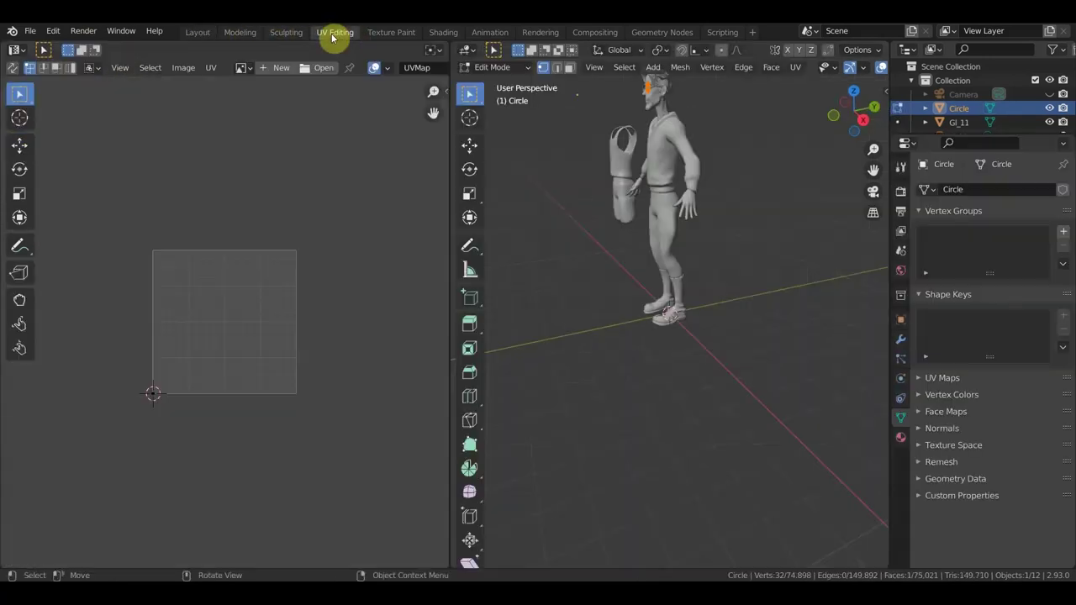
left_click(283, 68)
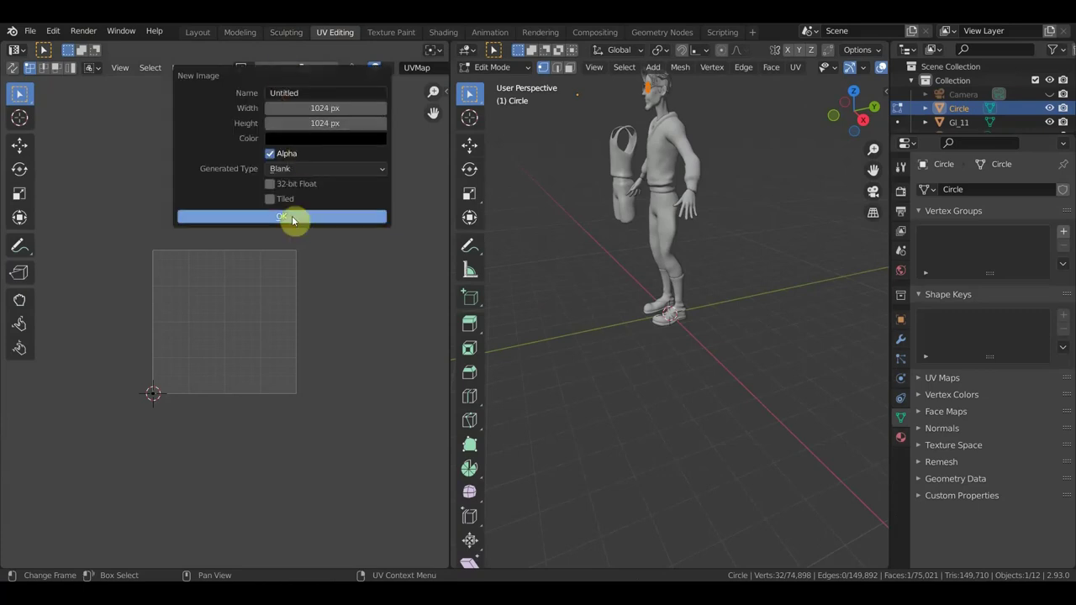
left_click(291, 220)
mouse_move(684, 174)
middle_mouse_down()
mouse_move(745, 174)
mouse_move(745, 163)
mouse_move(705, 315)
middle_mouse_up()
scroll(704, 315, "up", 5)
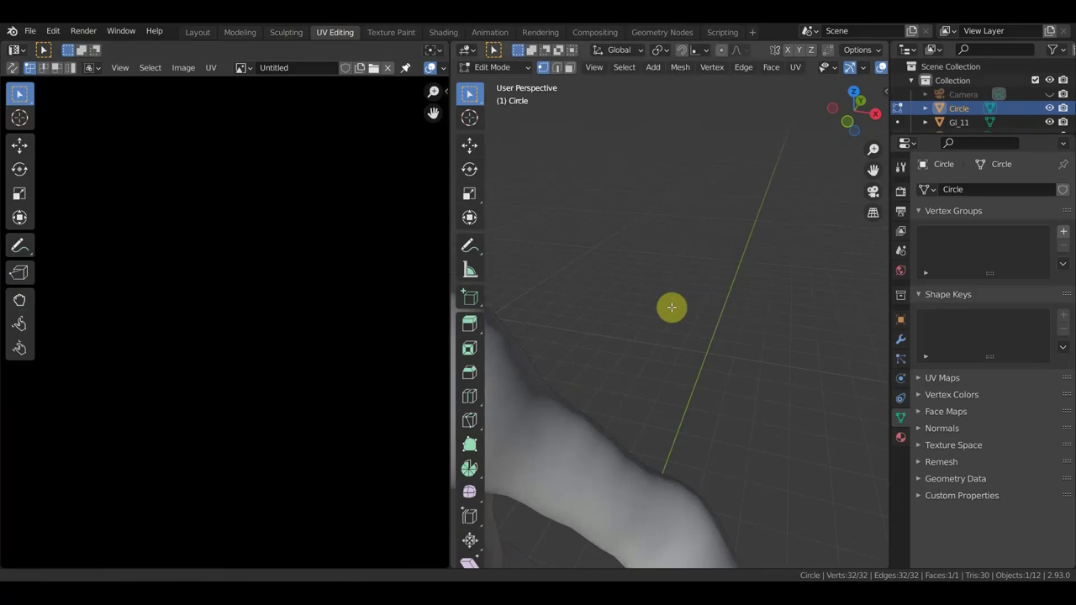
scroll(778, 317, "down", 2)
scroll(778, 317, "down", 2)
scroll(778, 317, "down", 2)
scroll(778, 317, "down", 3)
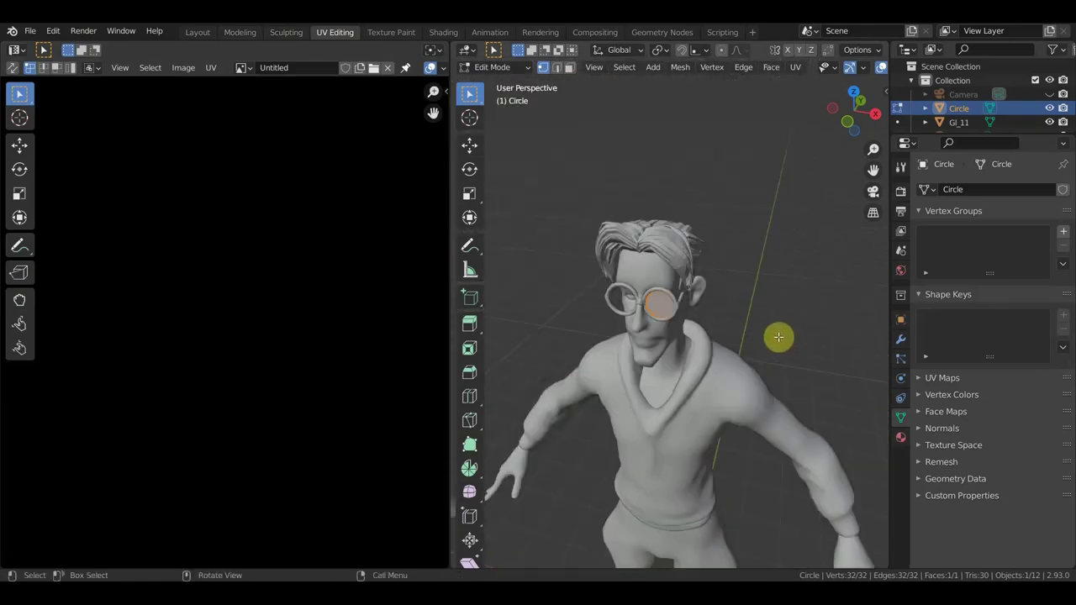
scroll(775, 316, "up", 1)
scroll(776, 317, "down", 1)
key("Home")
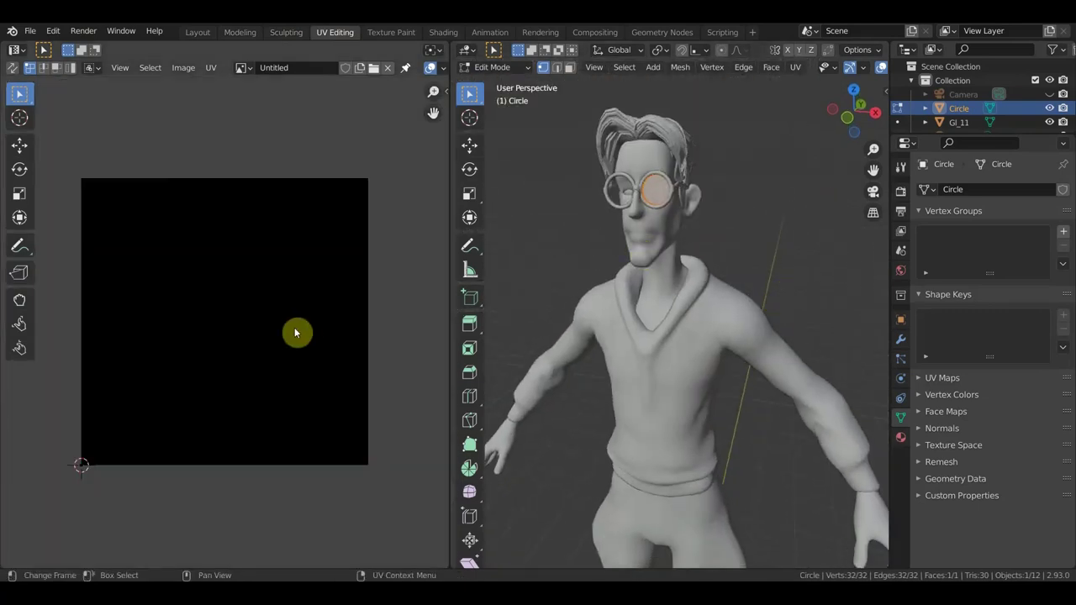
Unwrap the lens with Smart UV Project (0.010 island margin) and return to Layout
left_click(799, 73)
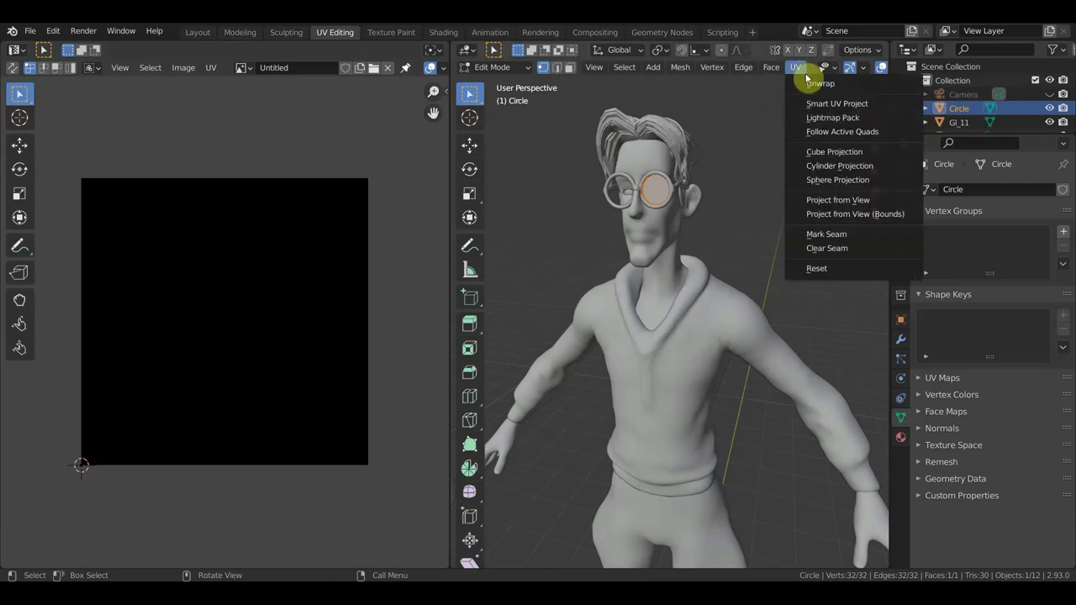
left_click(829, 104)
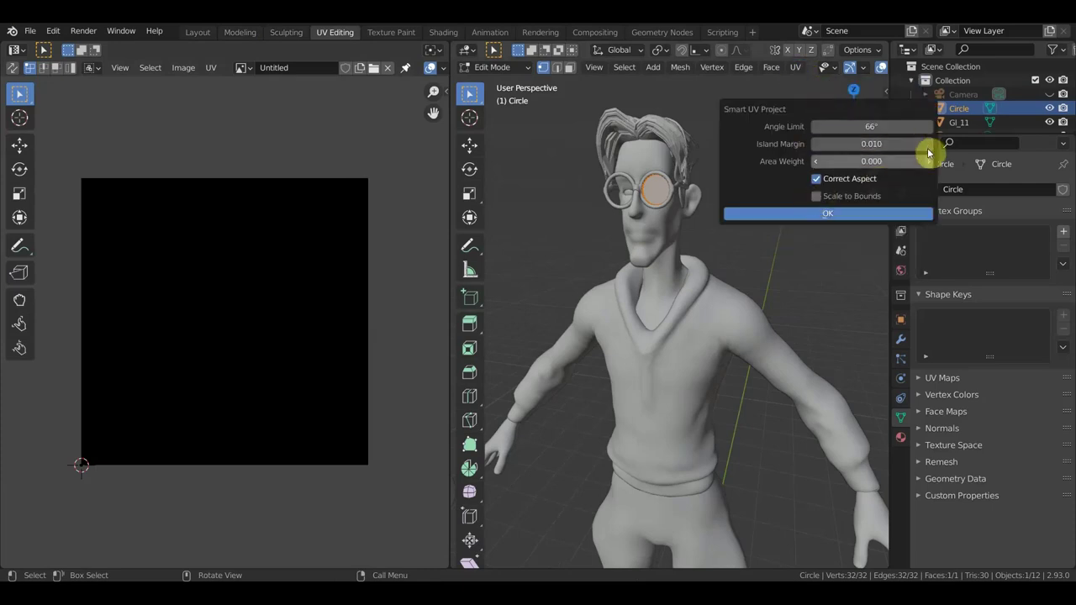
left_click(927, 160)
left_click(849, 217)
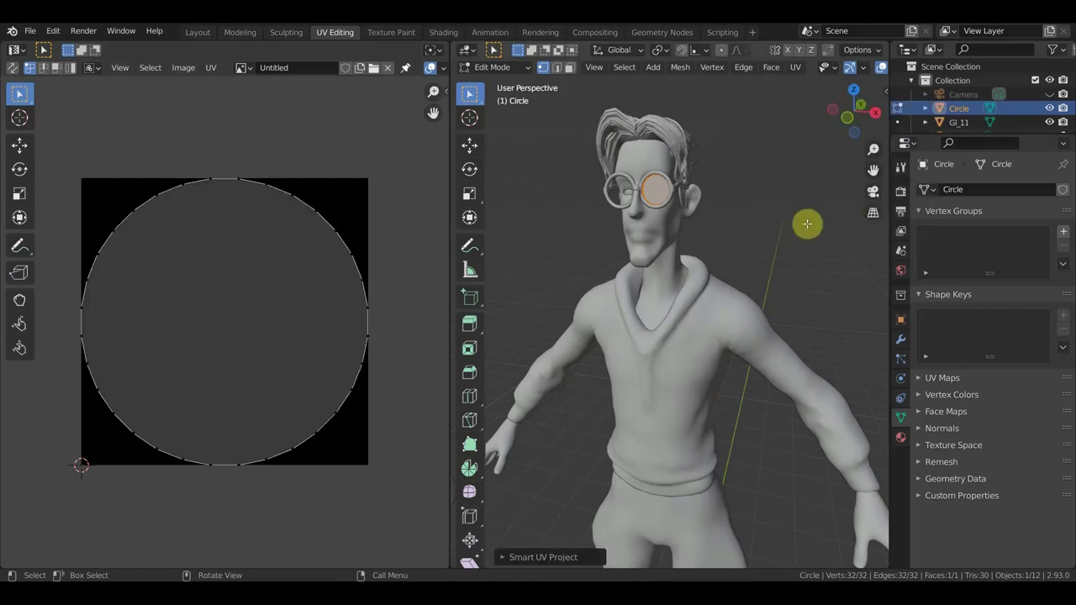
scroll(355, 292, "down", 1)
scroll(352, 281, "up", 1)
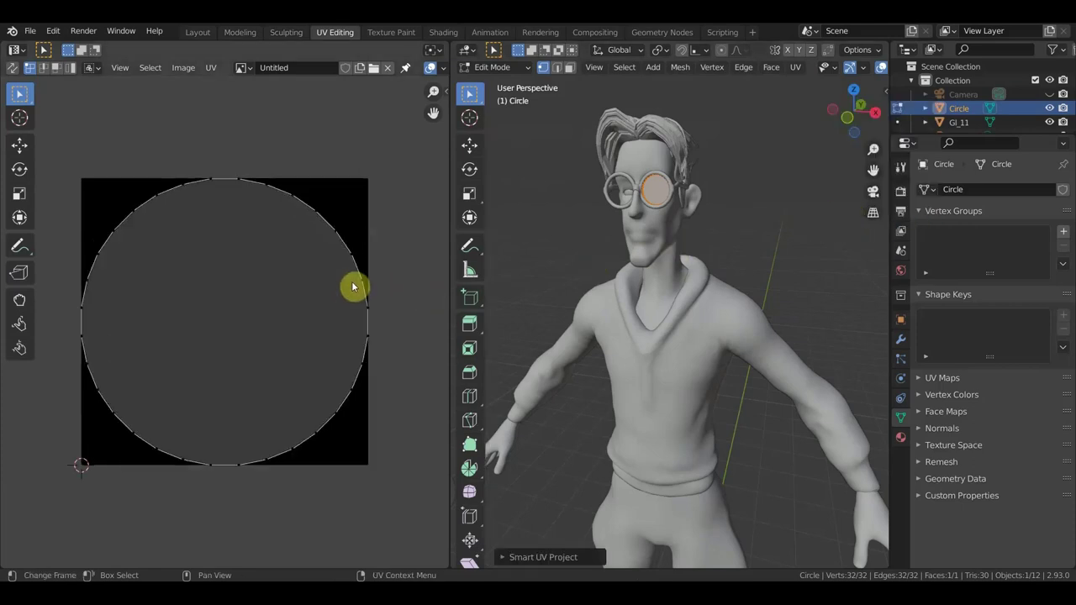
scroll(676, 220, "up", 2)
scroll(675, 220, "down", 2)
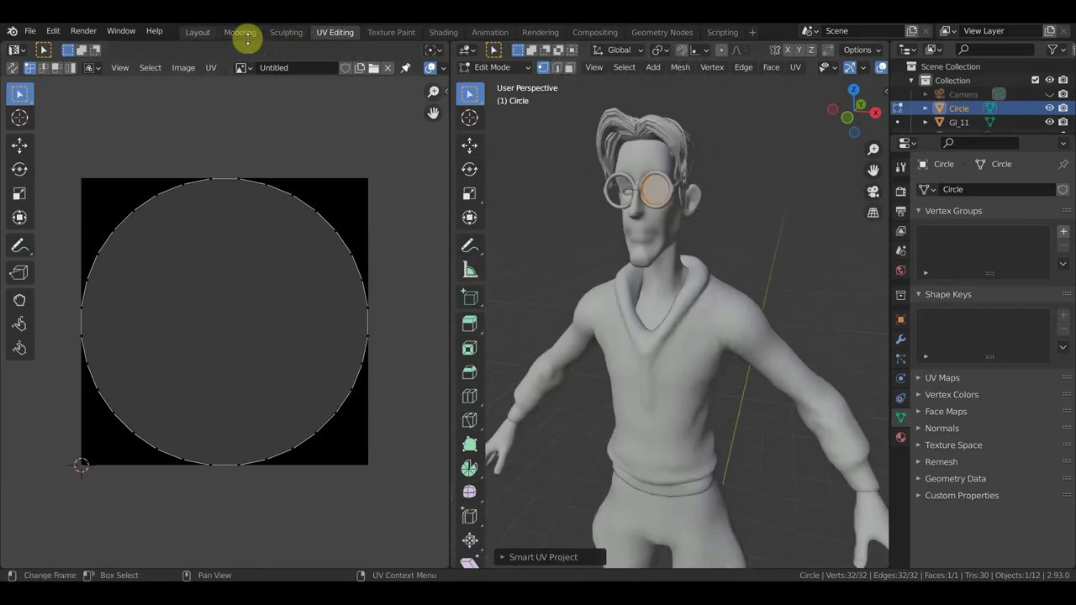
left_click(197, 32)
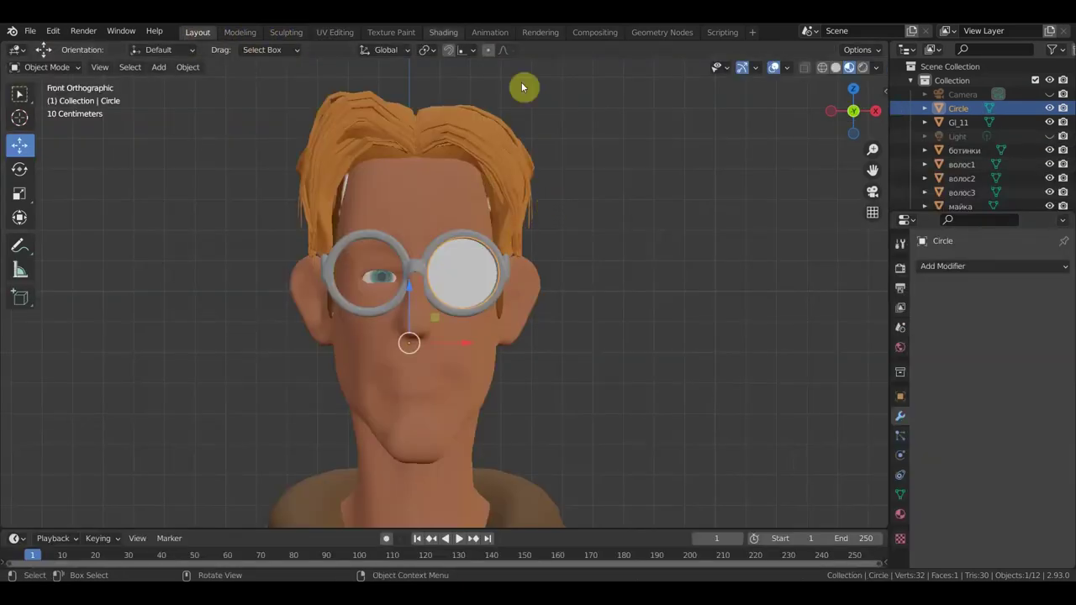
Give the lens a new material in the Shading workspace
left_click(443, 31)
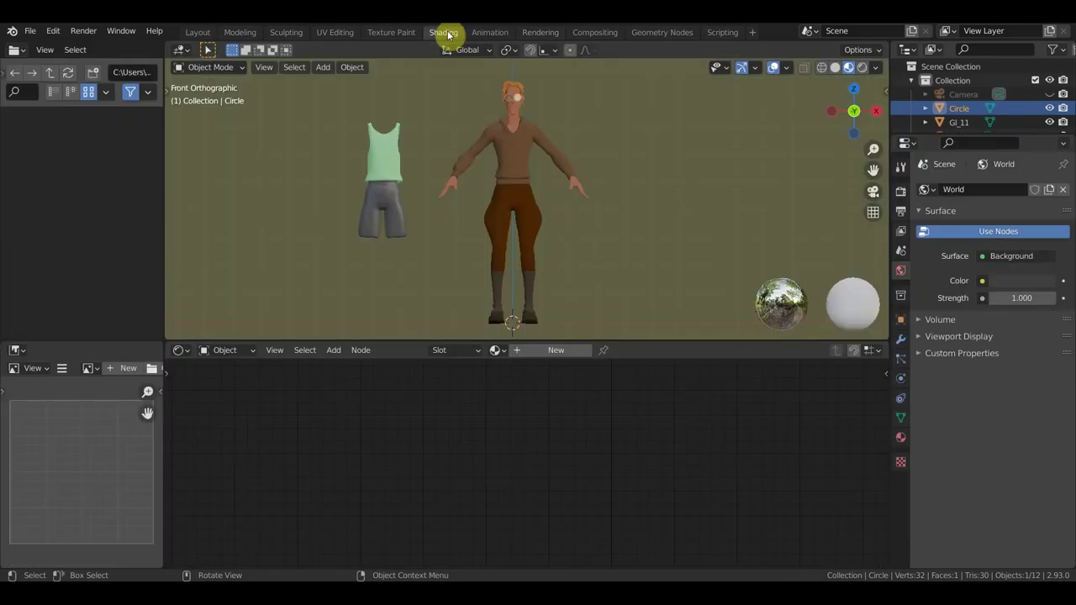
left_click(558, 352)
scroll(555, 433, "up", 2)
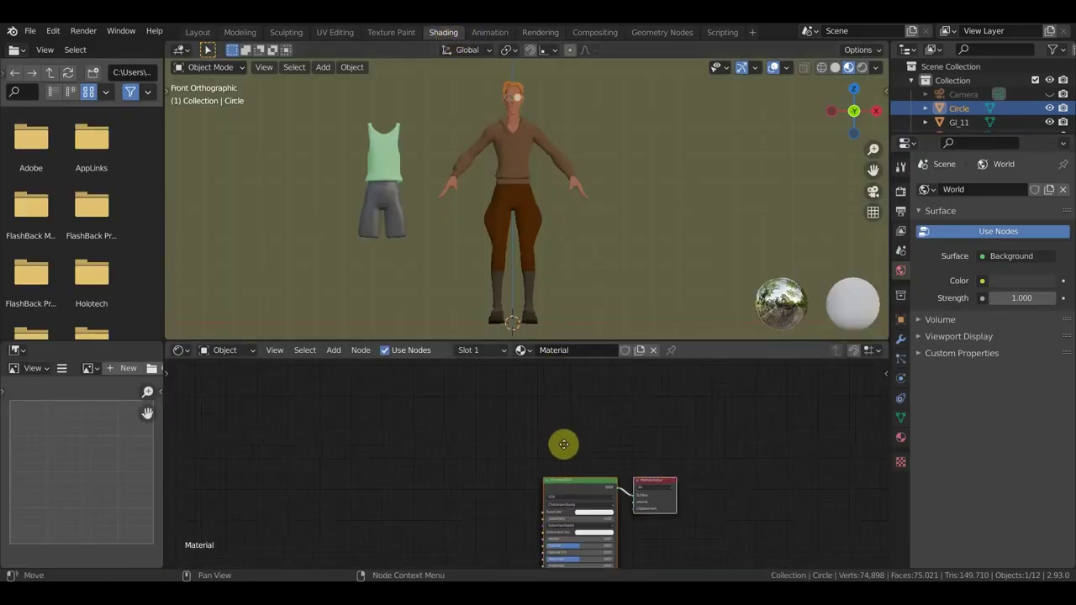
scroll(514, 557, "up", 3)
scroll(543, 552, "up", 2)
scroll(547, 512, "up", 2)
middle_click_drag(547, 510, 617, 560)
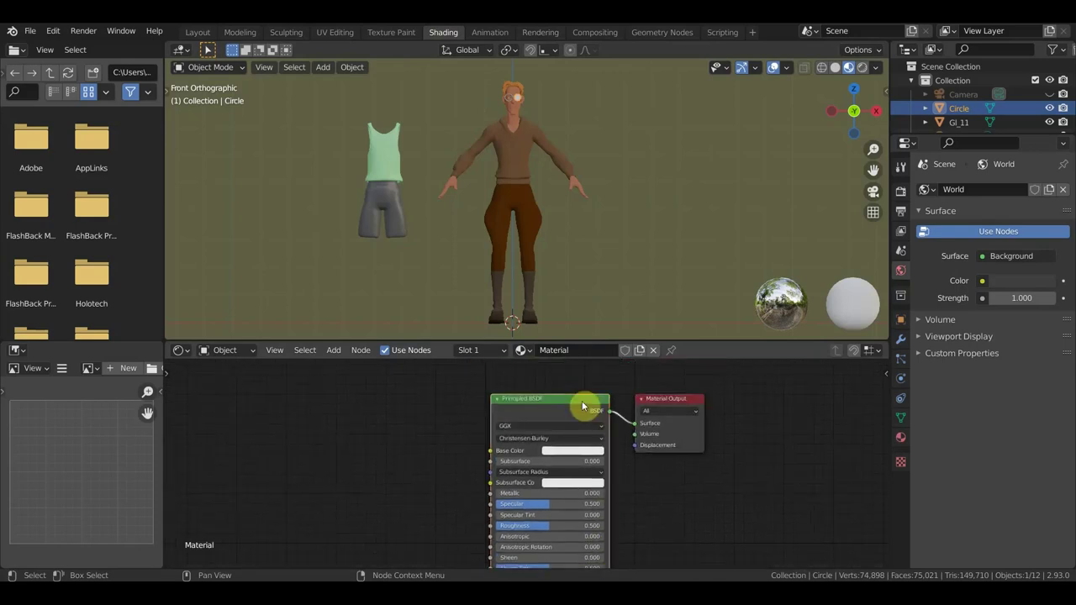
scroll(582, 403, "up", 2)
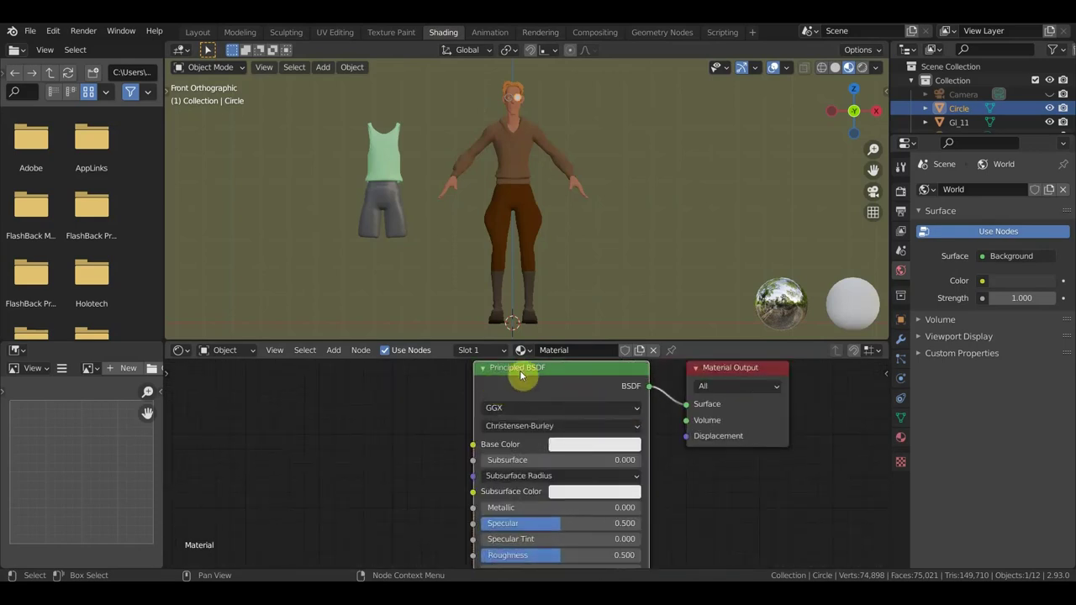
scroll(534, 372, "down", 1)
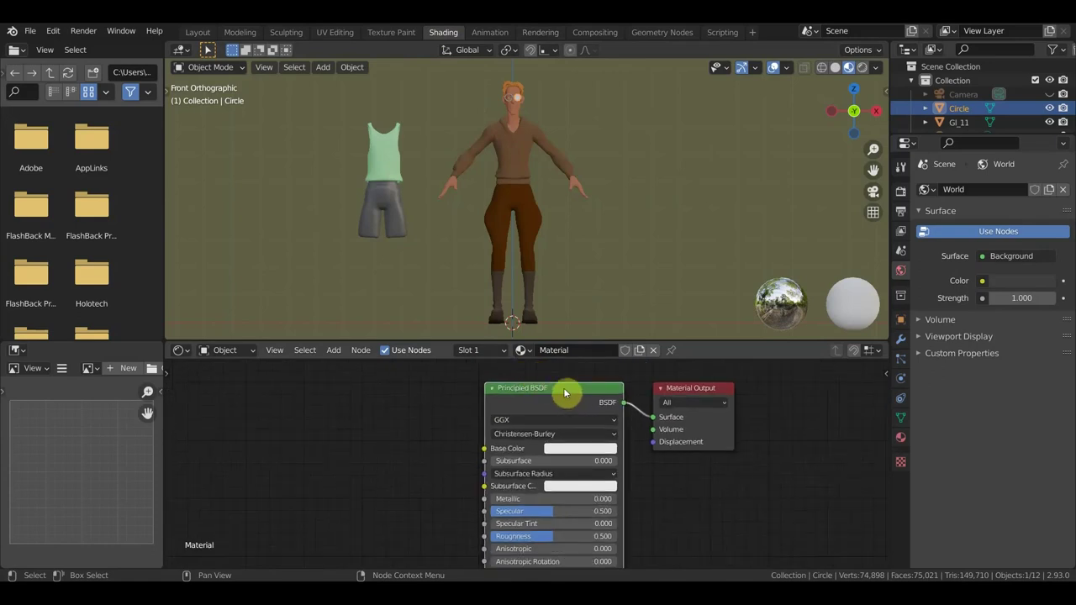
Replace the Principled BSDF with a Glass BSDF node beside Material Output
key("x")
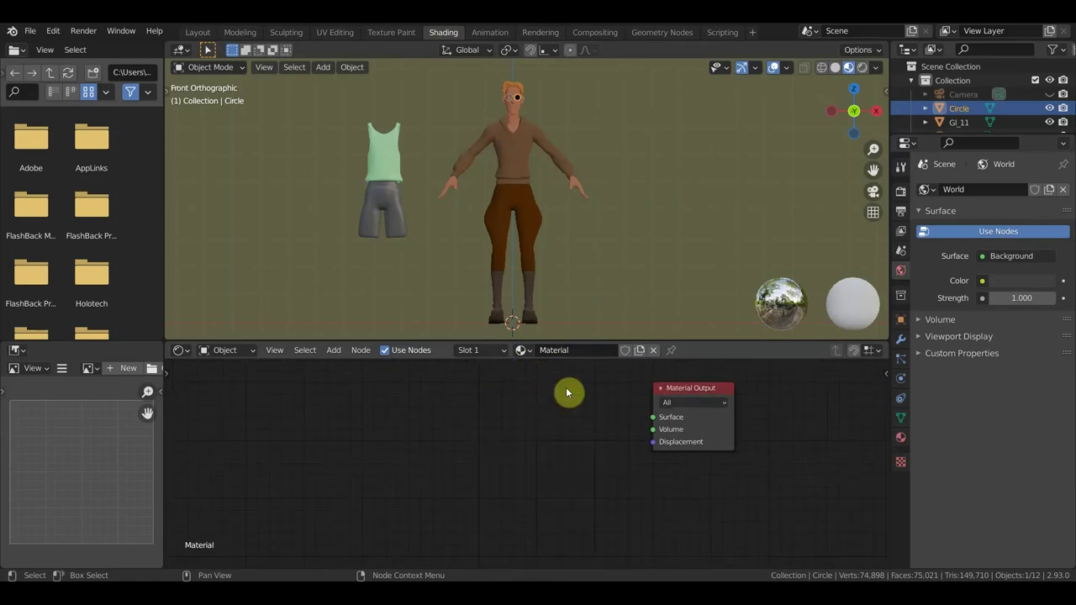
middle_click_drag(566, 392, 576, 456)
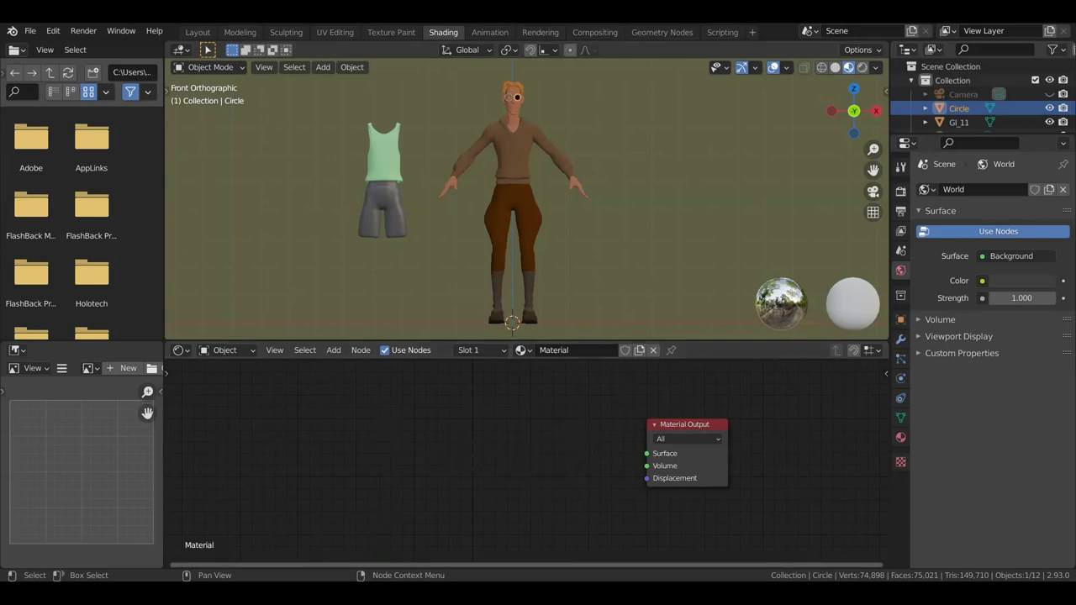
left_click(336, 351)
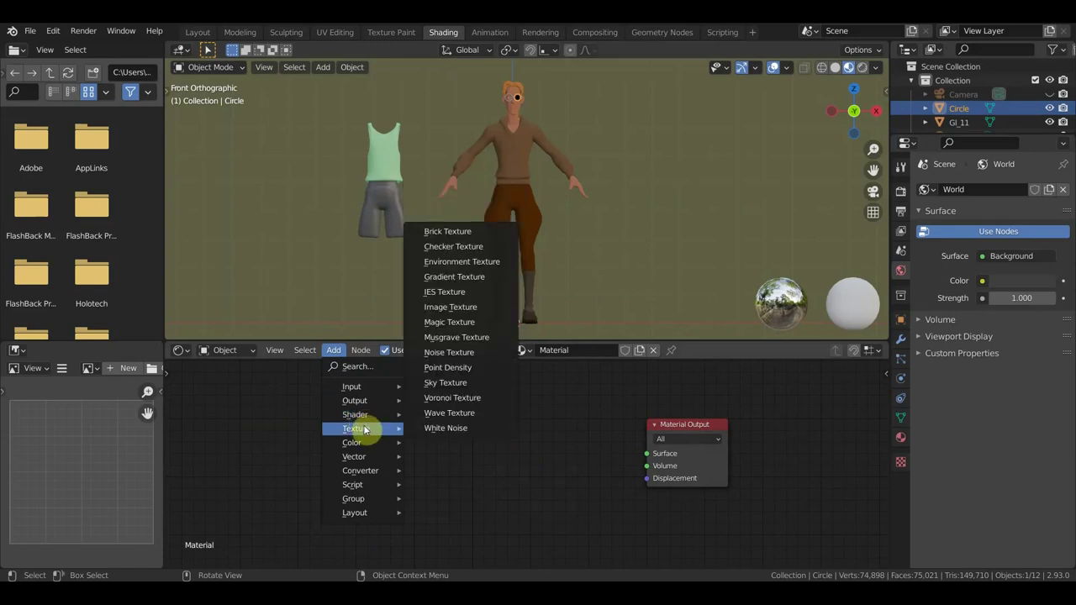
mouse_move(354, 414)
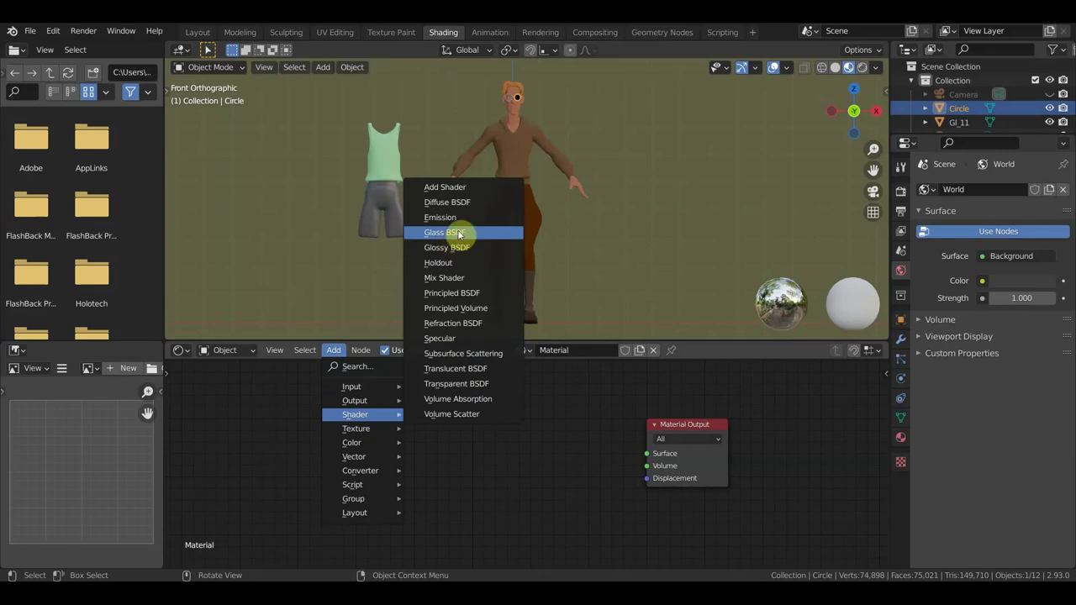
left_click(459, 233)
left_click(517, 418)
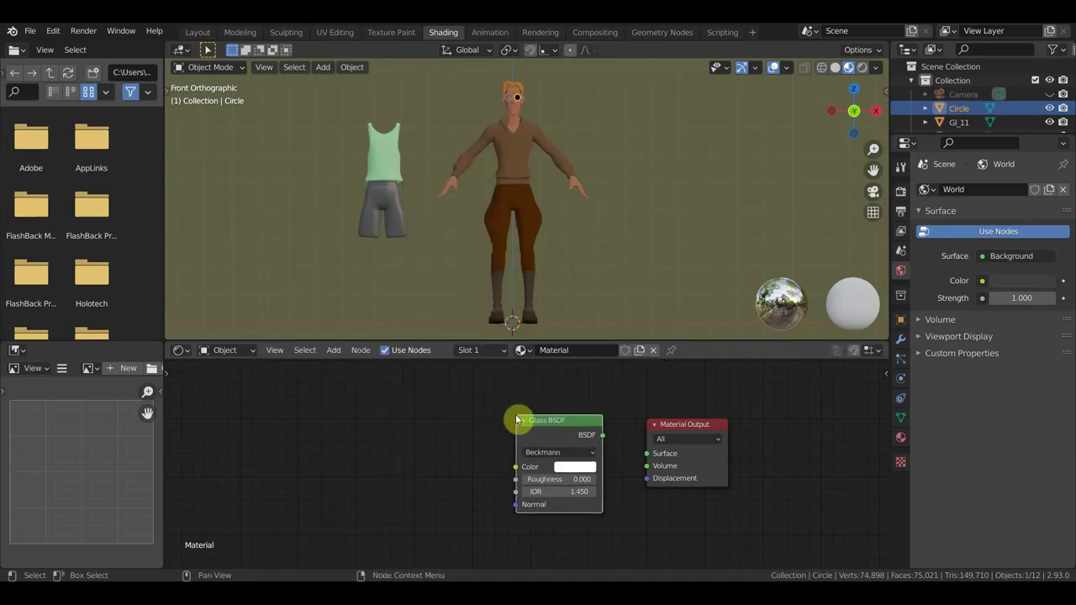
left_click(335, 352)
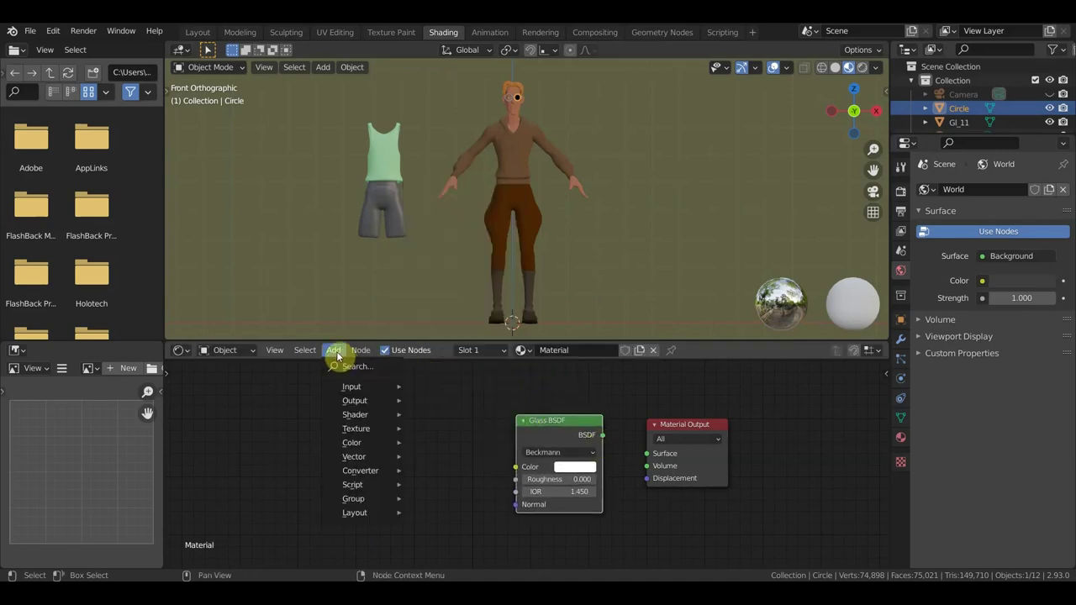
mouse_move(354, 456)
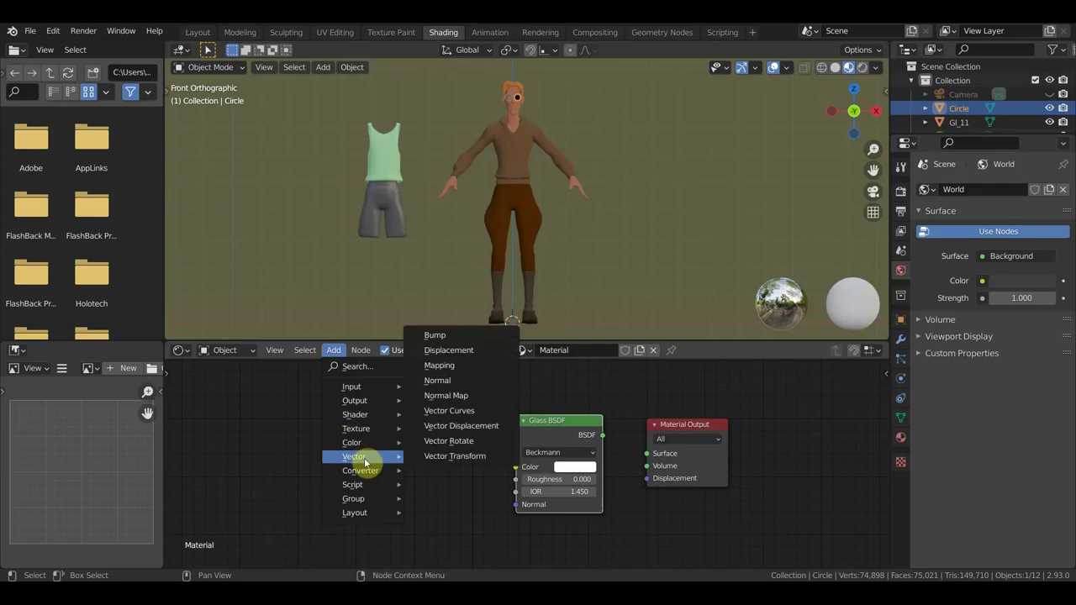
Add a Bump node and a Noise Texture node to the left of Glass BSDF
left_click(471, 334)
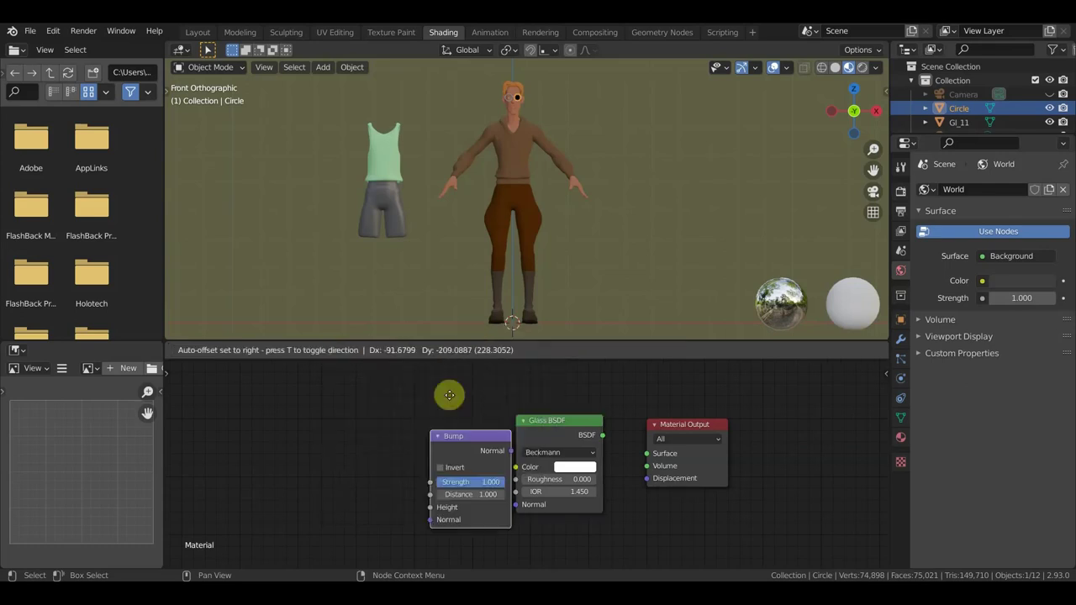
left_click(404, 416)
left_click(336, 352)
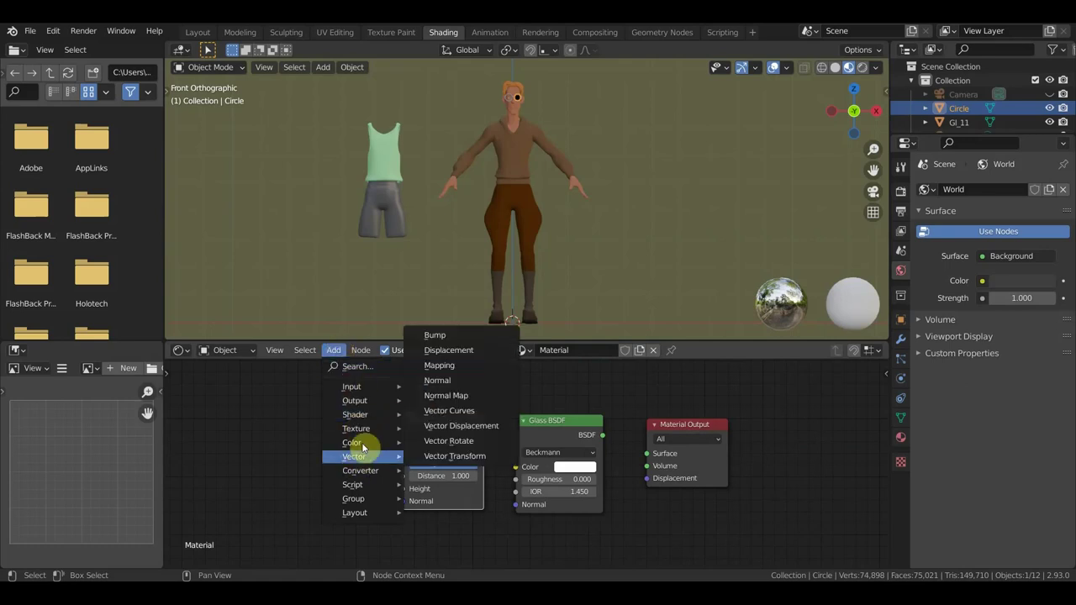
mouse_move(356, 429)
left_click(461, 353)
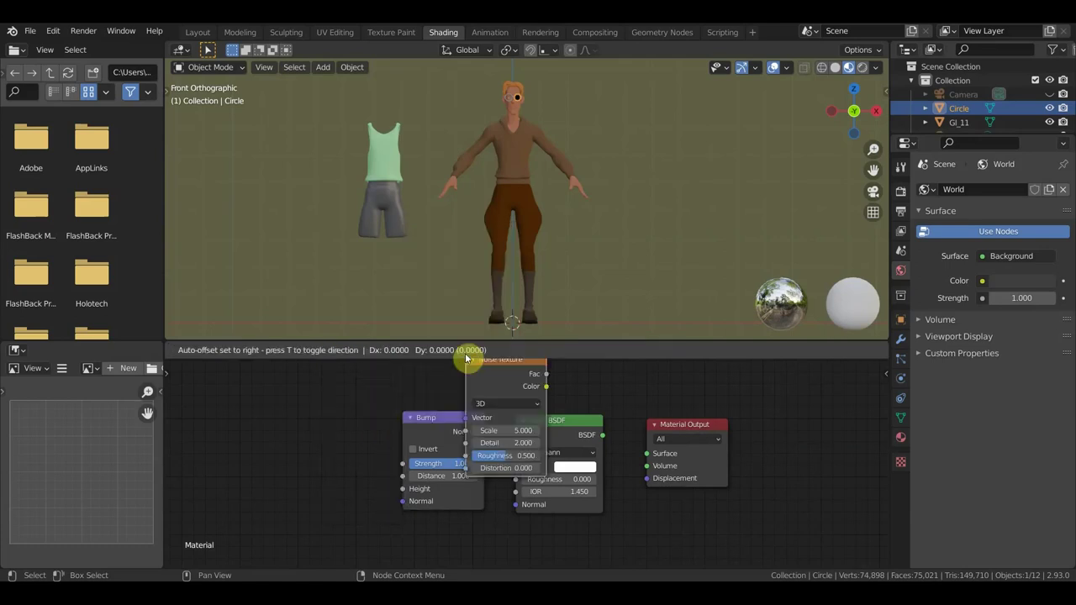
left_click(295, 413)
Enlarge the node editor area so the nodes are easier to see
scroll(384, 474, "up", 2)
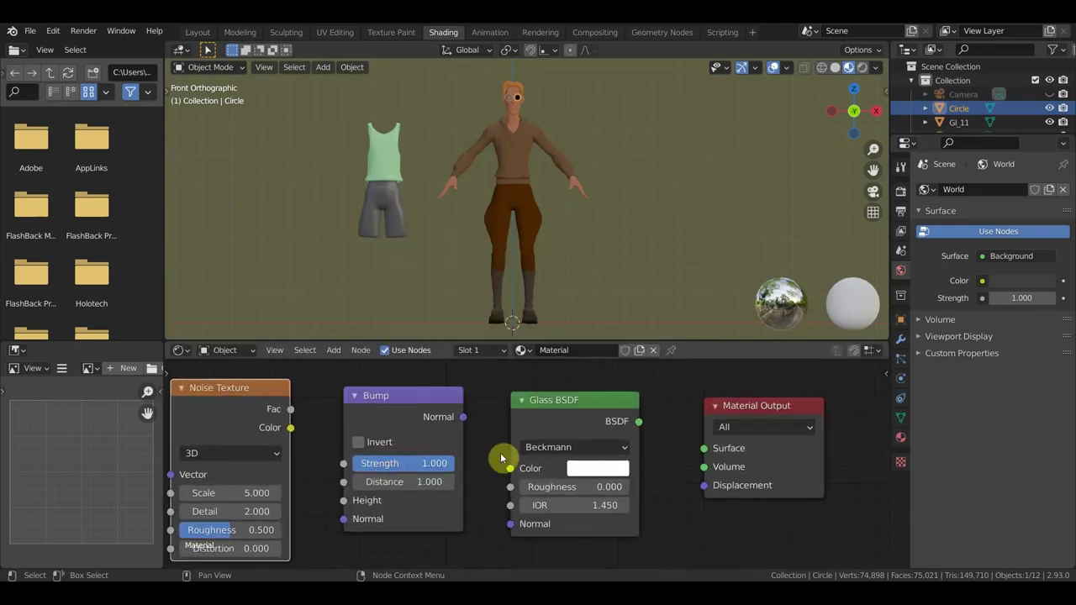
mouse_move(745, 339)
left_mouse_down()
mouse_move(748, 269)
mouse_move(697, 242)
left_mouse_up()
scroll(697, 137, "up", 3)
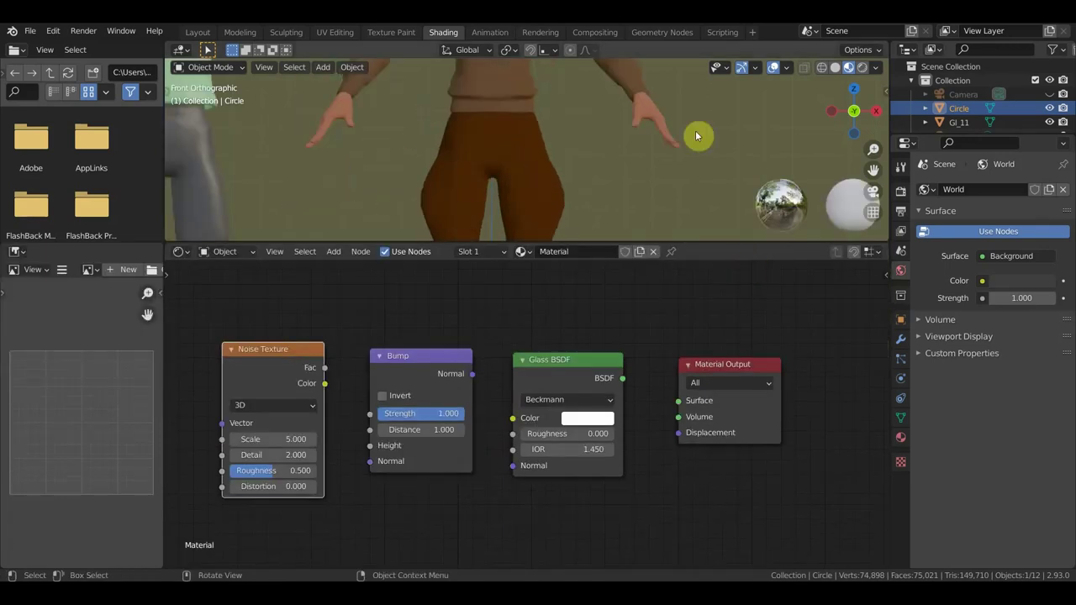
scroll(700, 140, "up", 4)
scroll(706, 231, "up", 5, "shift")
scroll(736, 168, "up", 3, "shift")
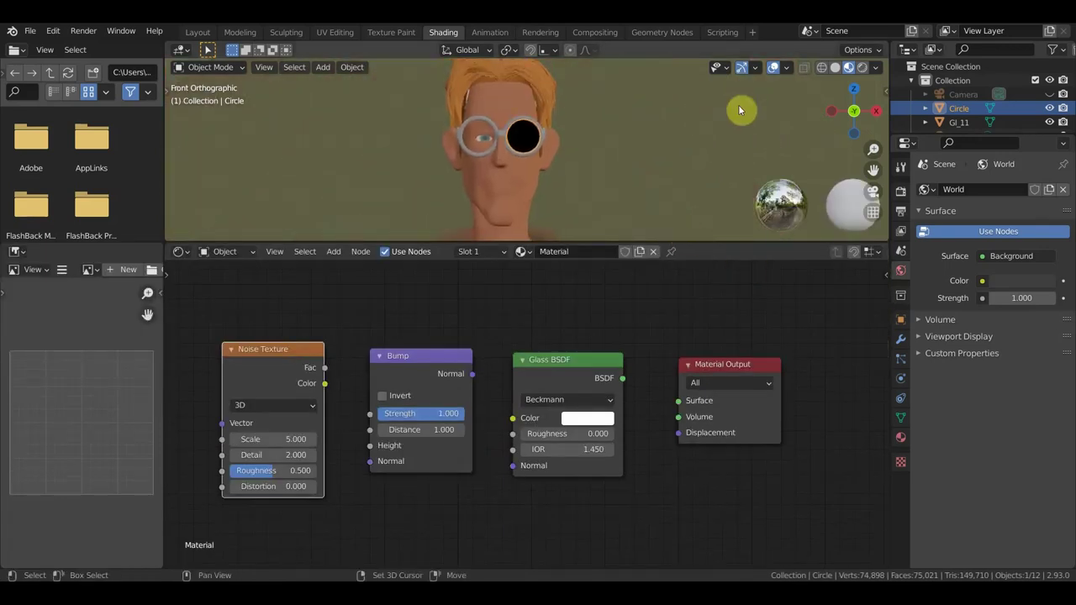
scroll(666, 144, "up", 1, "shift")
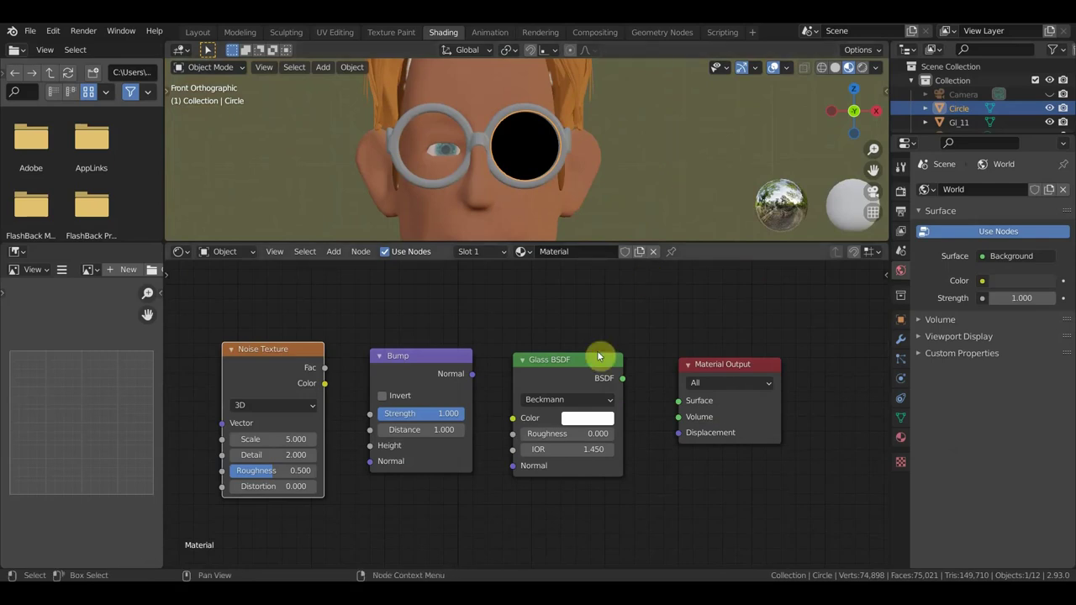
Wire Noise Fac → Bump Distance → Glass Normal, Glass → Surface, and set Noise Scale 1000000
left_click_drag(623, 379, 681, 405)
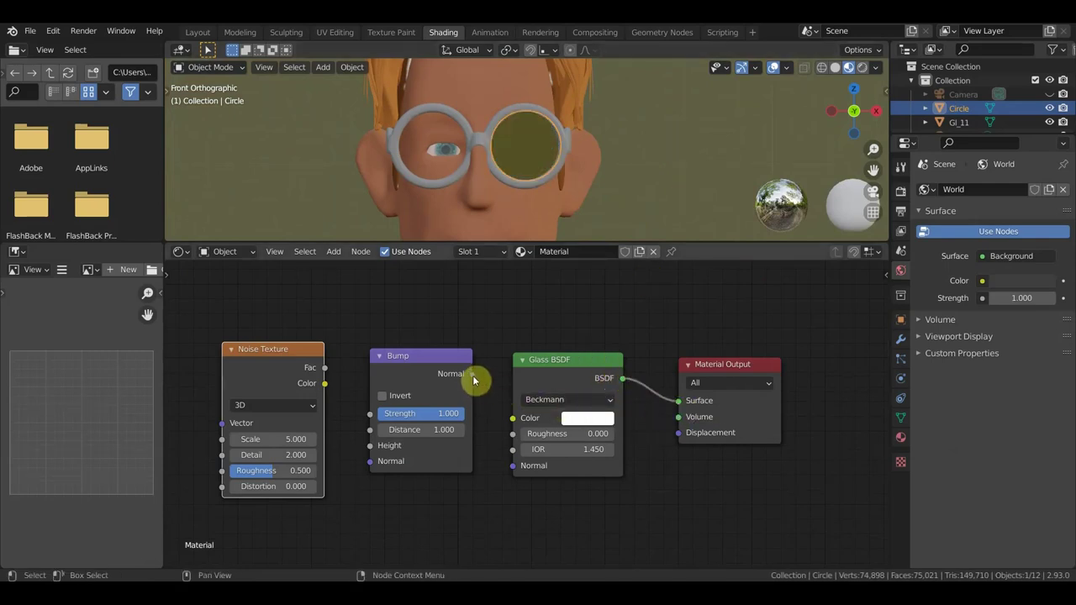
scroll(479, 383, "up", 2)
middle_click_drag(493, 383, 557, 370)
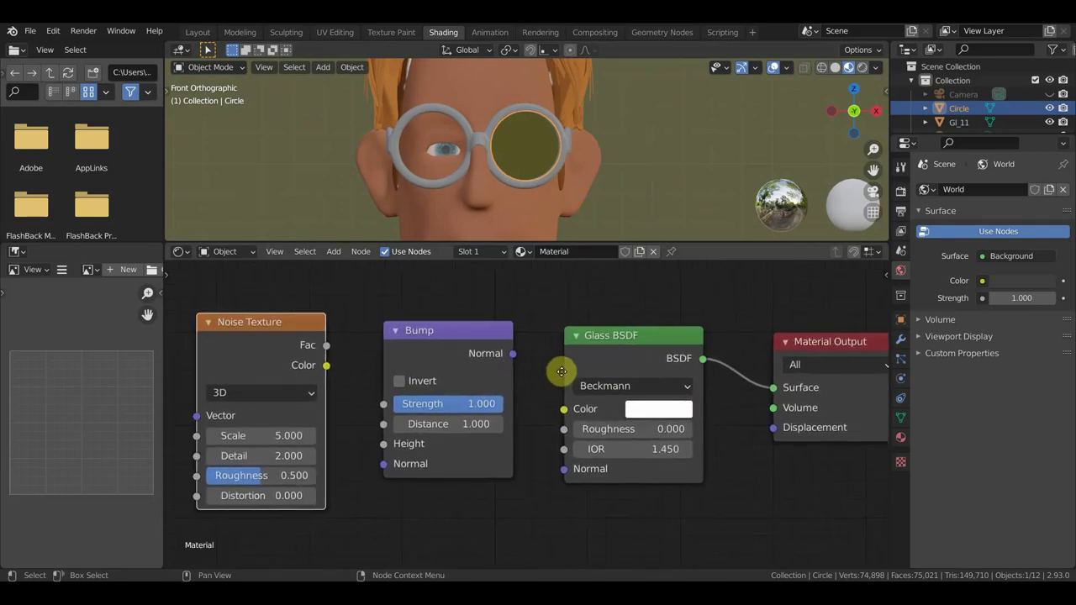
mouse_move(509, 353)
left_mouse_down()
mouse_move(540, 461)
mouse_move(559, 468)
left_mouse_up()
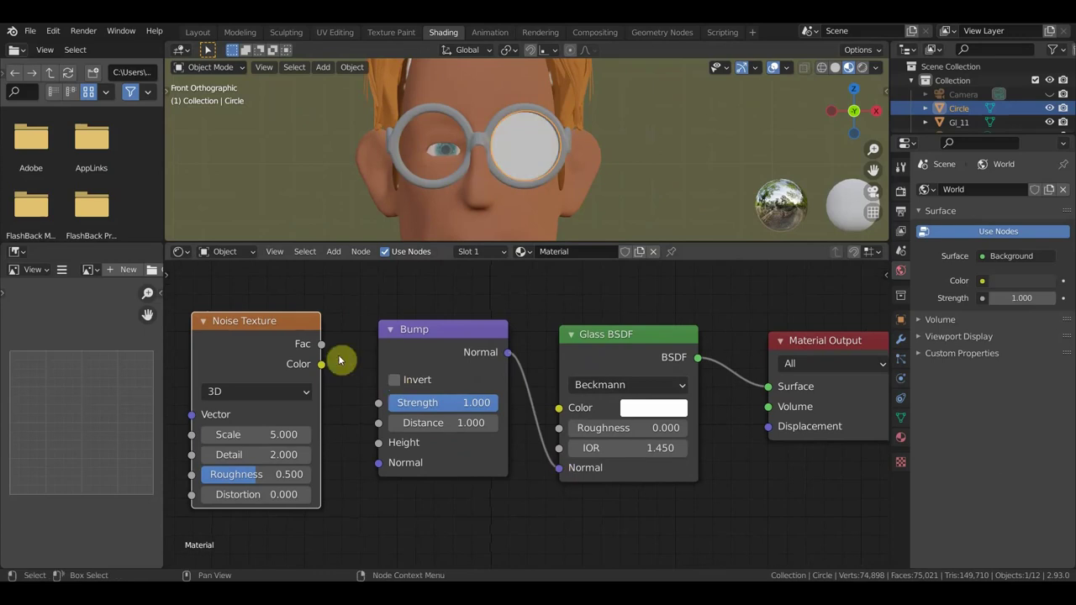
mouse_move(323, 346)
left_mouse_down()
mouse_move(373, 458)
mouse_move(378, 413)
mouse_move(379, 424)
left_mouse_up()
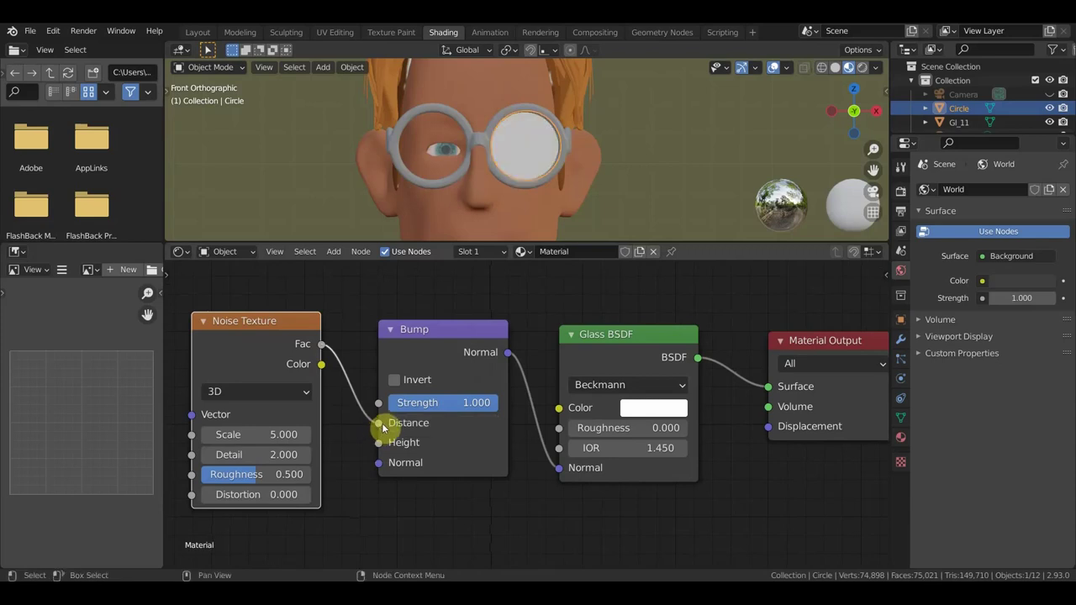
left_click(256, 434)
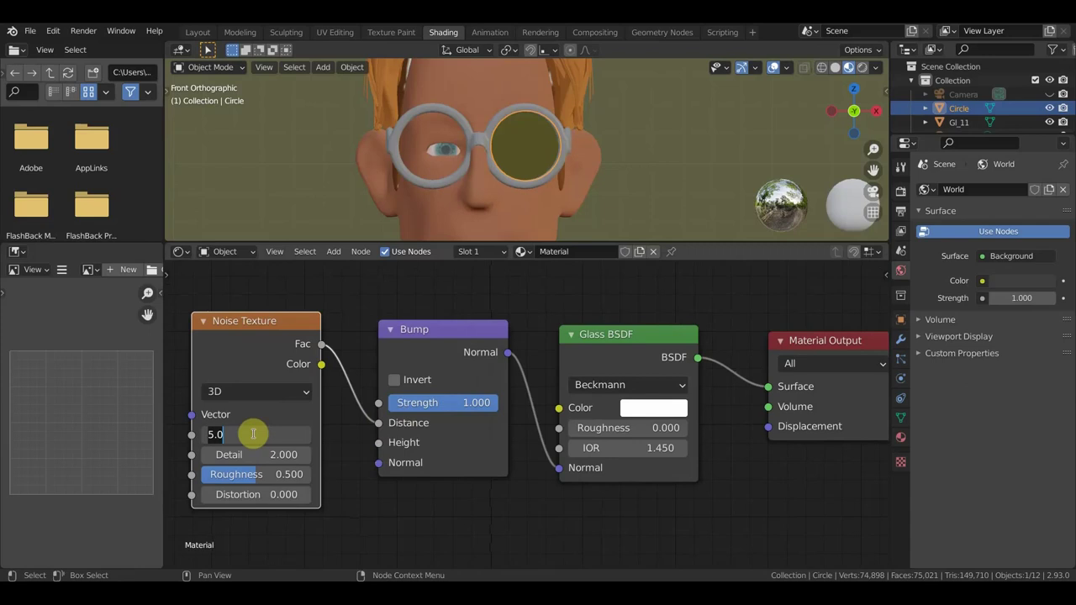
type("1000000")
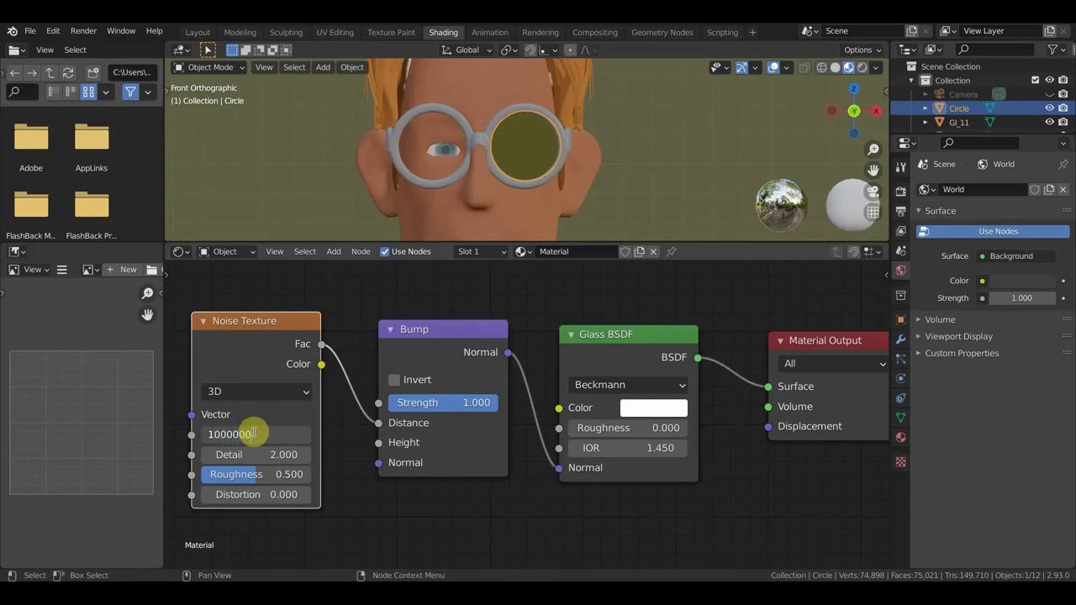
key("Return")
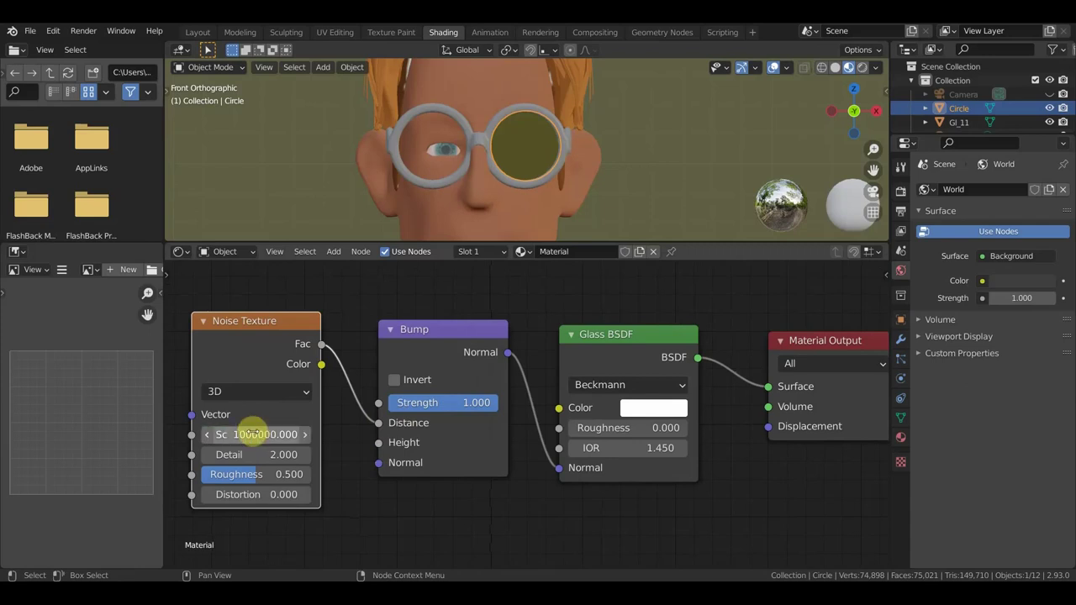
scroll(536, 166, "up", 1)
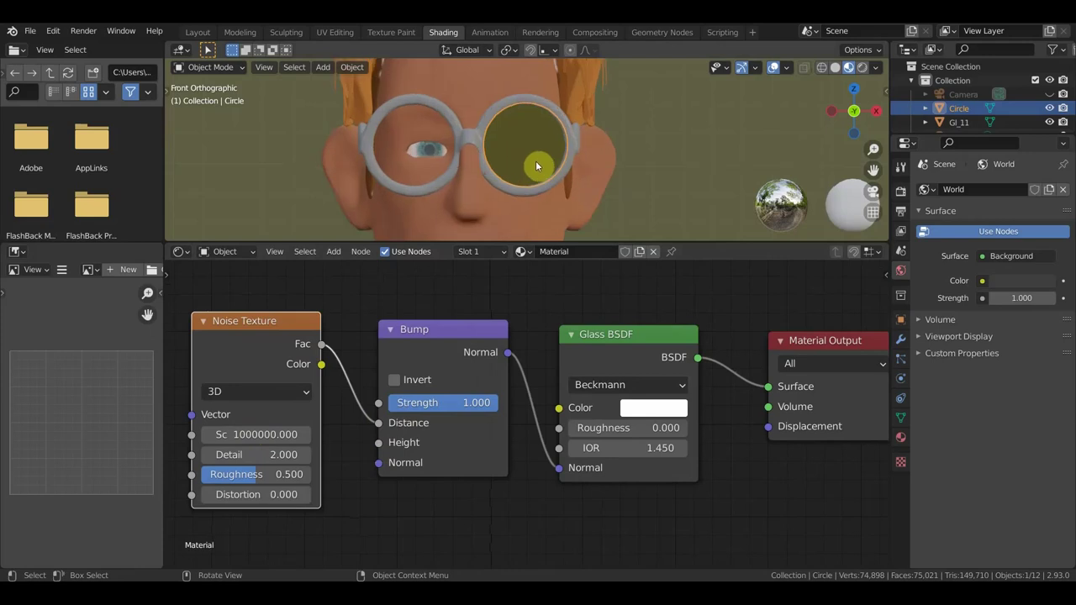
Switch to Rendered shading, unhide the Light, and return to the Layout workspace
left_click(863, 68)
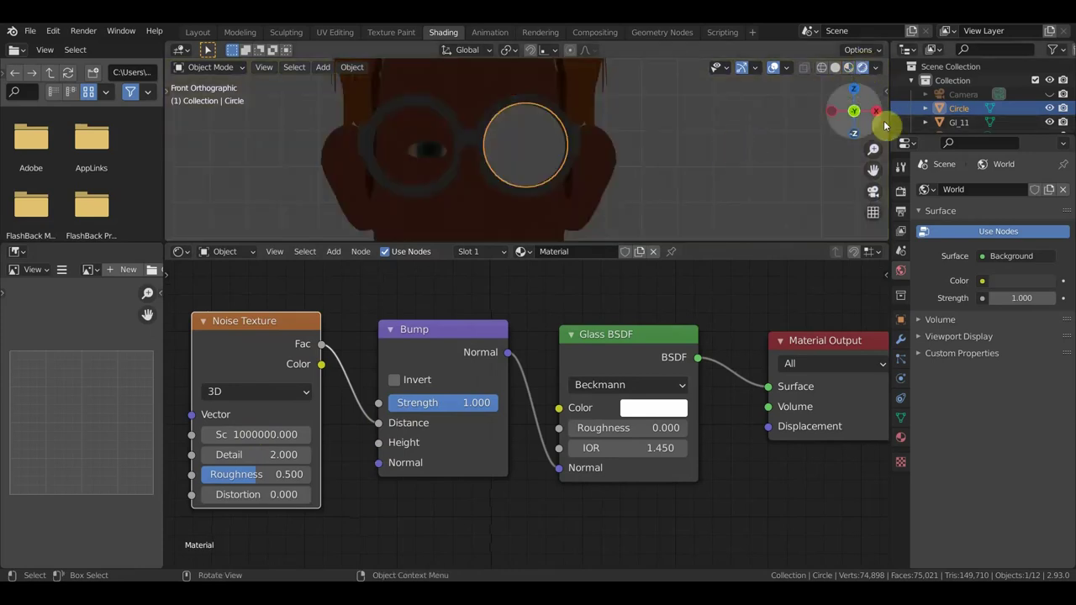
scroll(993, 117, "down", 3)
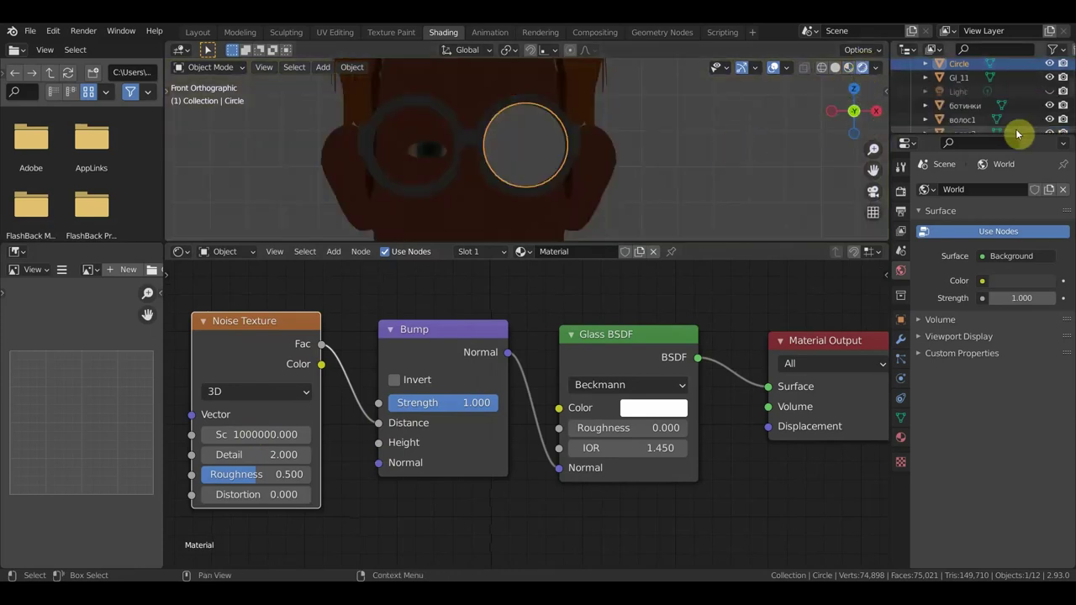
left_click(1049, 92)
scroll(763, 161, "down", 4)
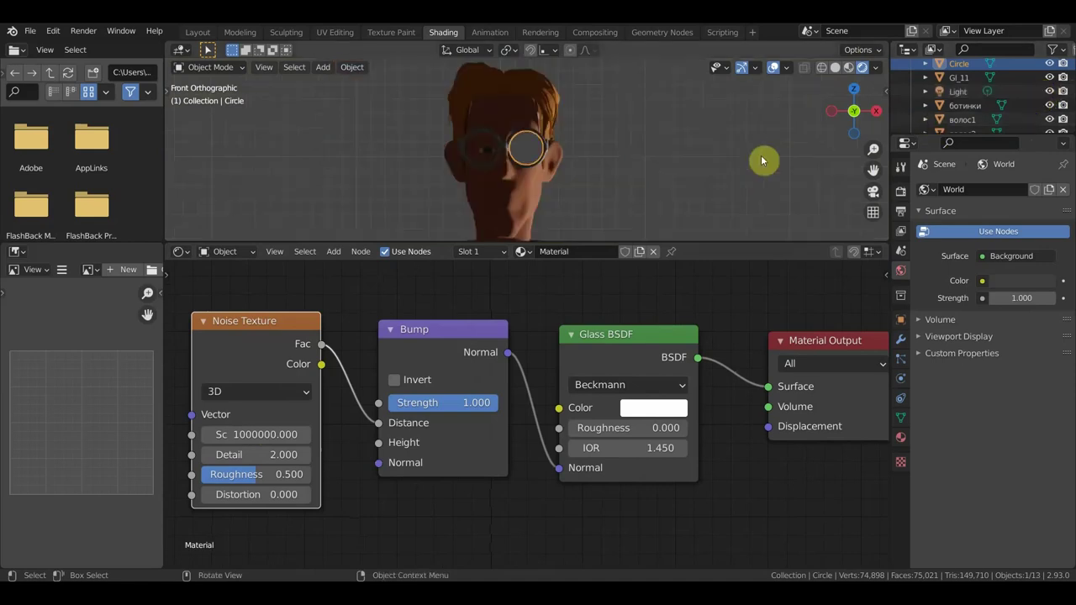
key("KP_7")
scroll(667, 178, "down", 4)
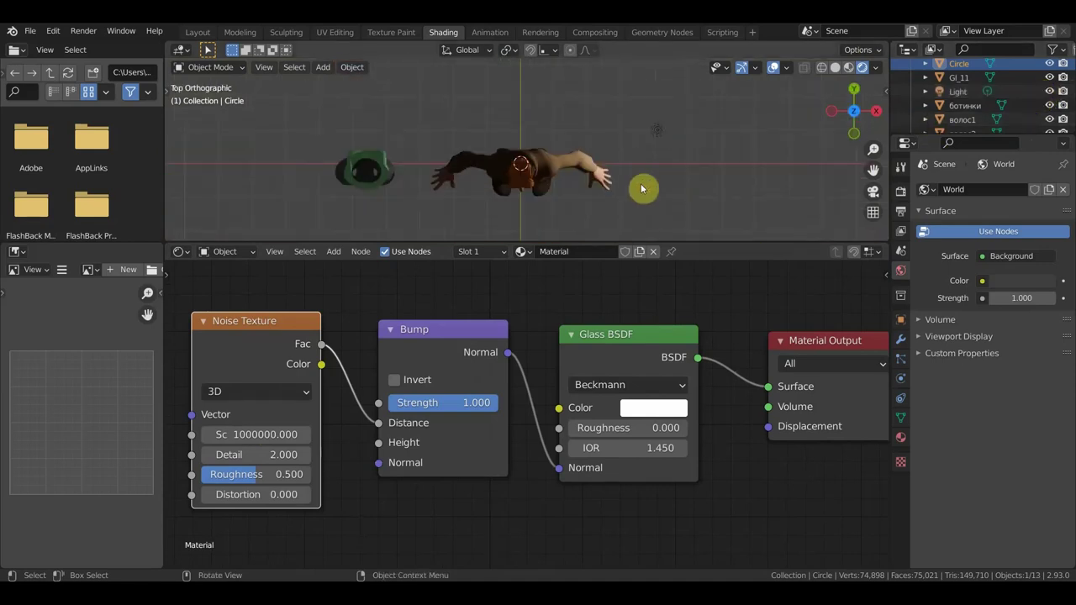
left_click(203, 34)
mouse_move(464, 168)
middle_mouse_down()
mouse_move(436, 246)
mouse_move(409, 244)
middle_mouse_up()
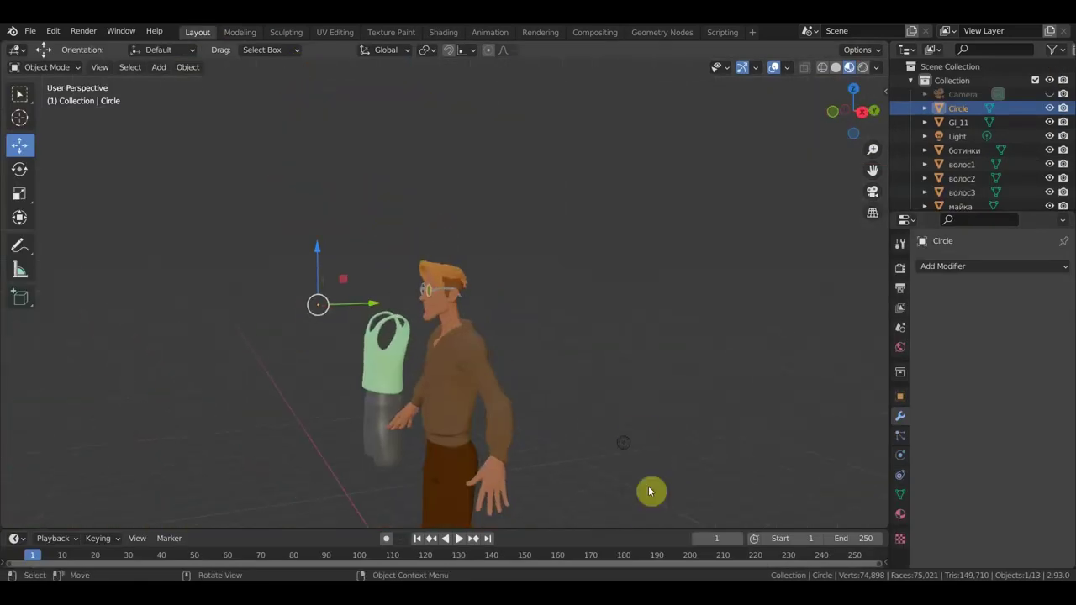
Change the Light to a Sun with strength 5
left_click(625, 444)
left_click(900, 455)
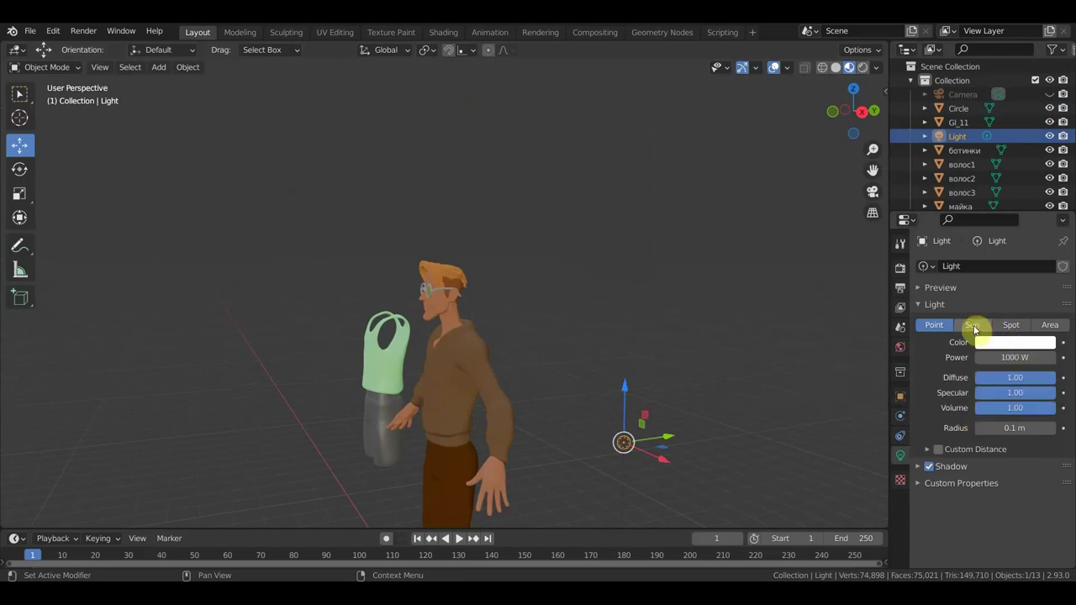
left_click(973, 325)
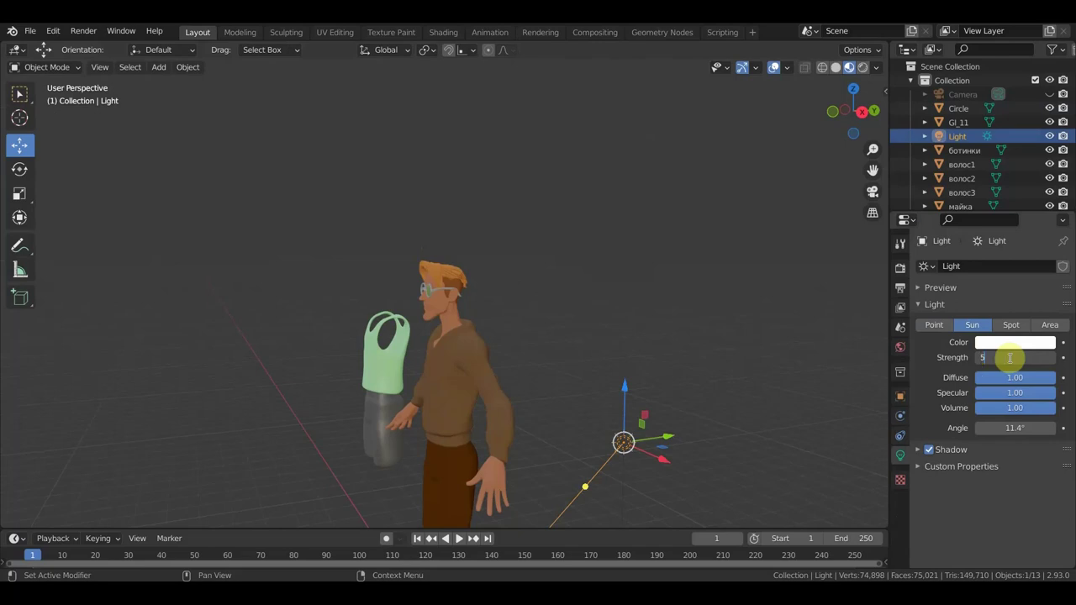
key("Return")
scroll(634, 352, "down", 4)
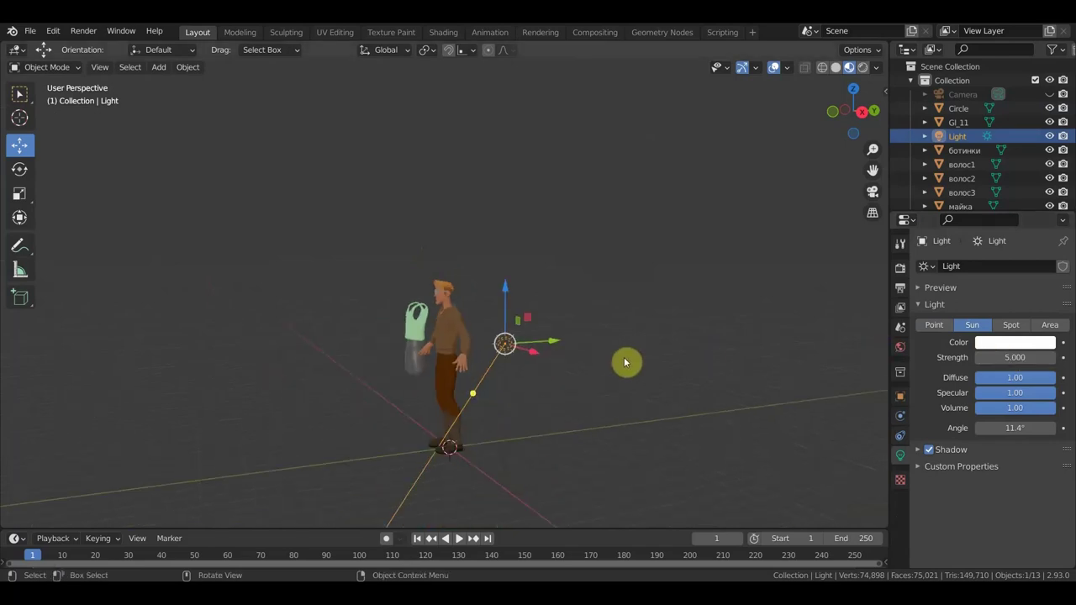
Rotate and move the sun in side and top views to aim it at the character
key("KP_3")
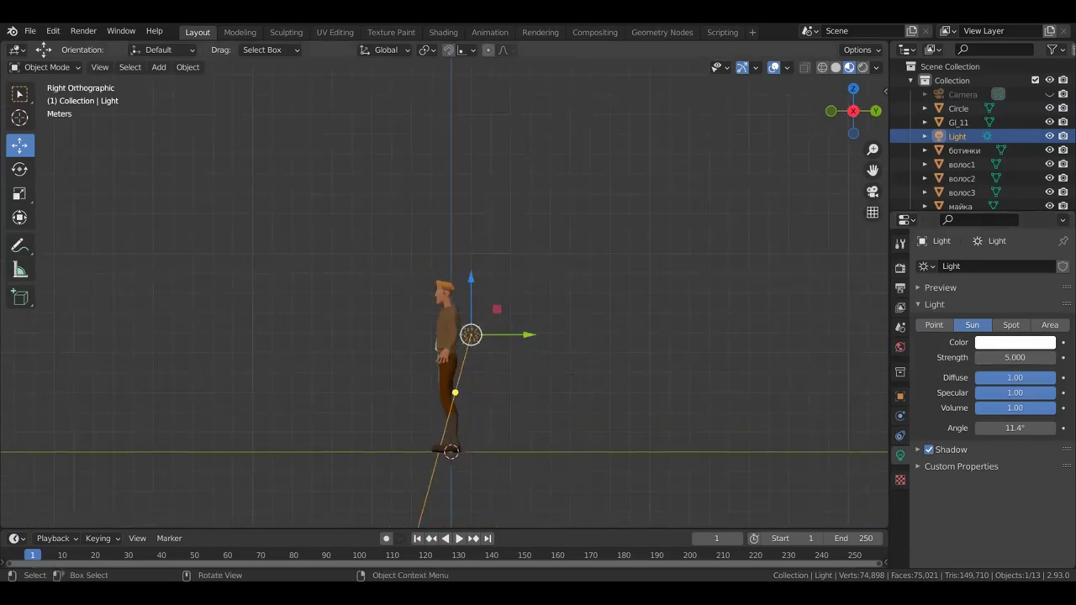
key("r")
left_click(604, 196)
key("g")
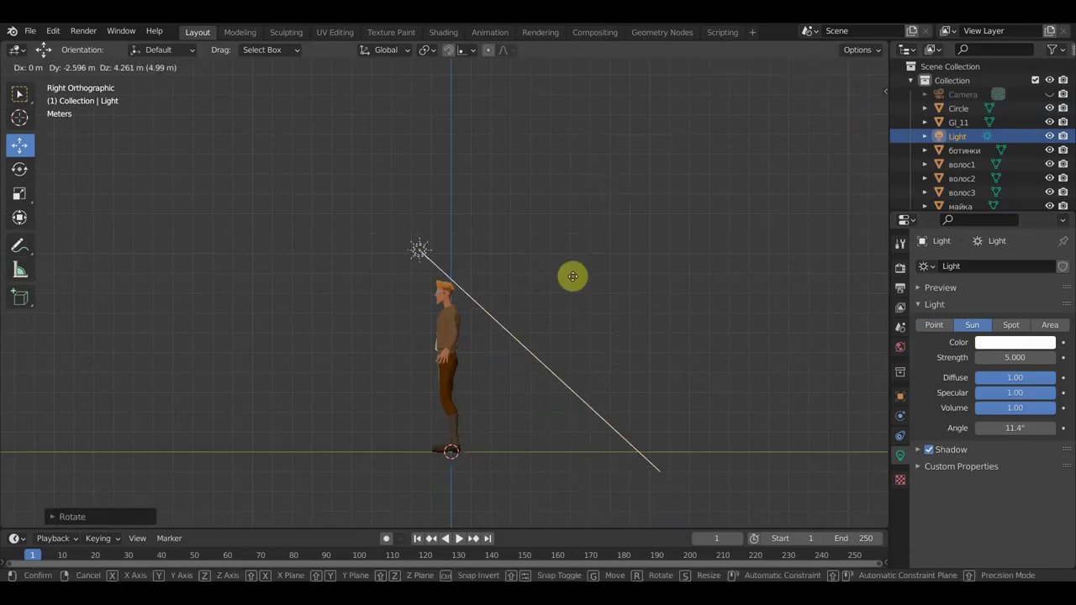
left_click(526, 175)
key("KP_7")
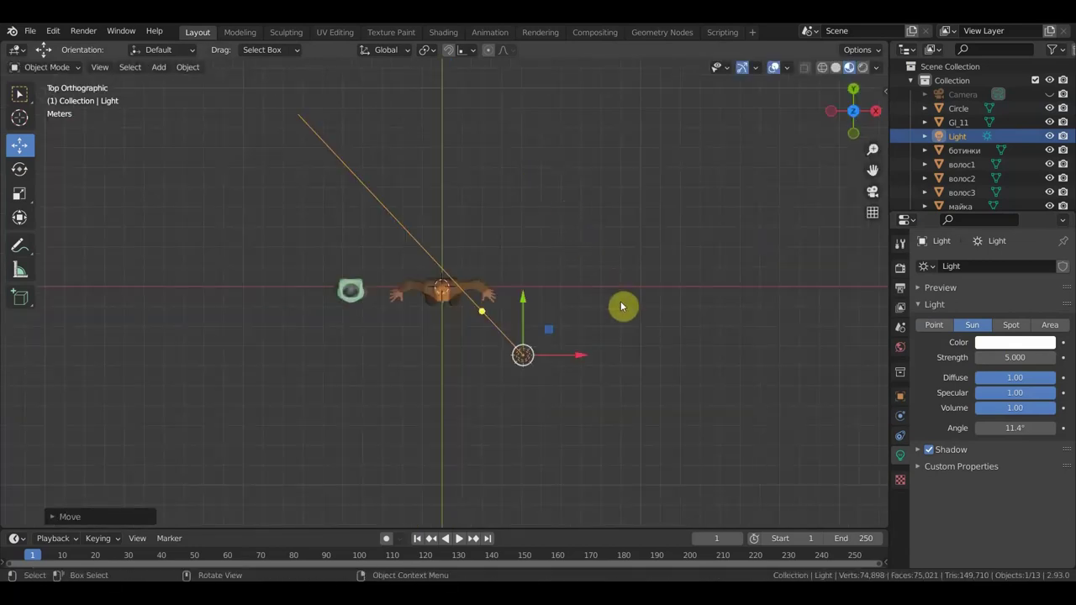
key("r")
left_click(605, 359)
key("g")
left_click(508, 405)
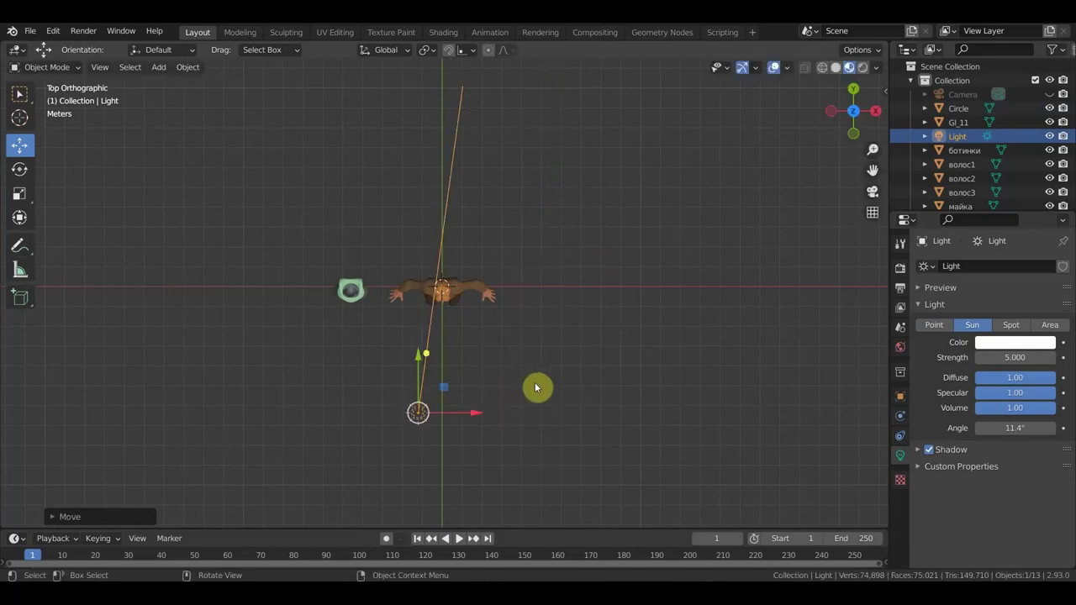
key("KP_1")
scroll(551, 328, "up", 5)
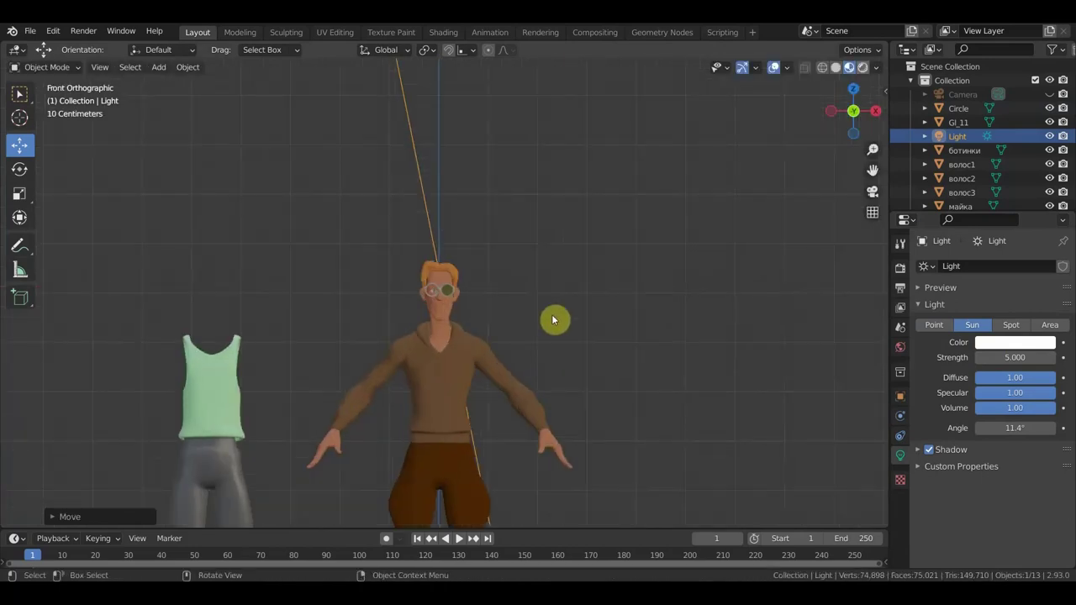
scroll(706, 189, "up", 2)
scroll(639, 220, "up", 2)
scroll(572, 215, "up", 2)
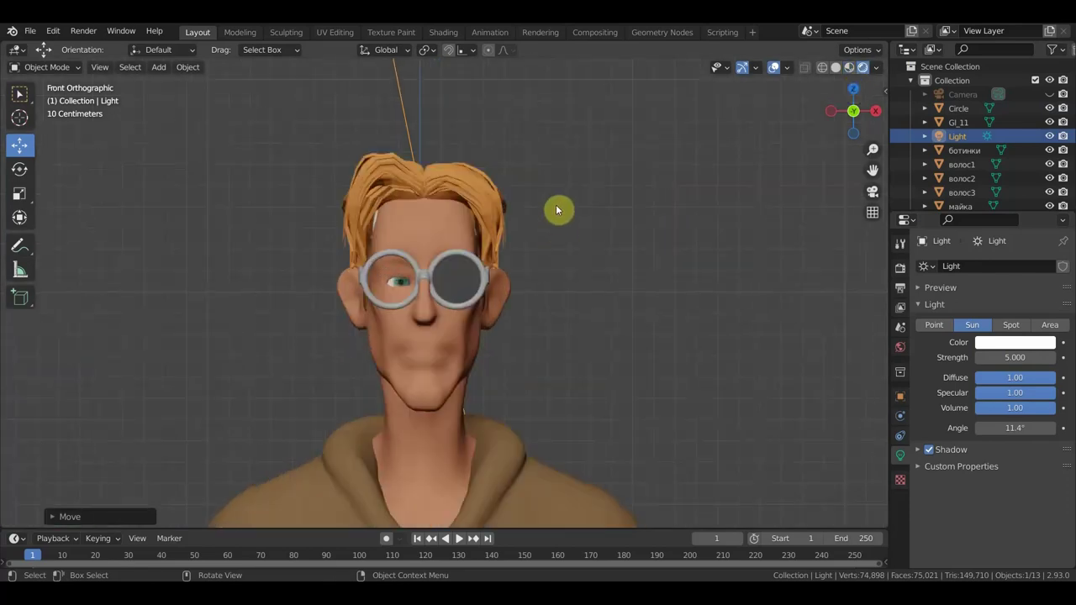
Select the right lens and go back to the Shading workspace
left_click(464, 278)
left_click(443, 32)
middle_click_drag(520, 166, 583, 209)
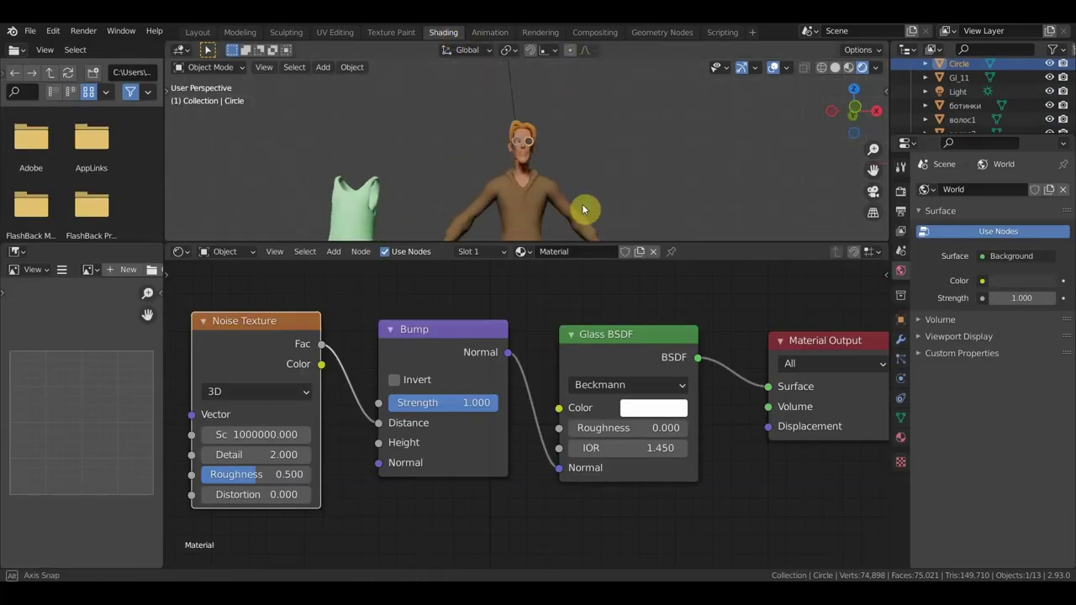
Turn on Screen Space Reflections with refraction in the render settings
scroll(582, 203, "up", 2)
scroll(582, 203, "up", 3)
scroll(605, 193, "up", 2)
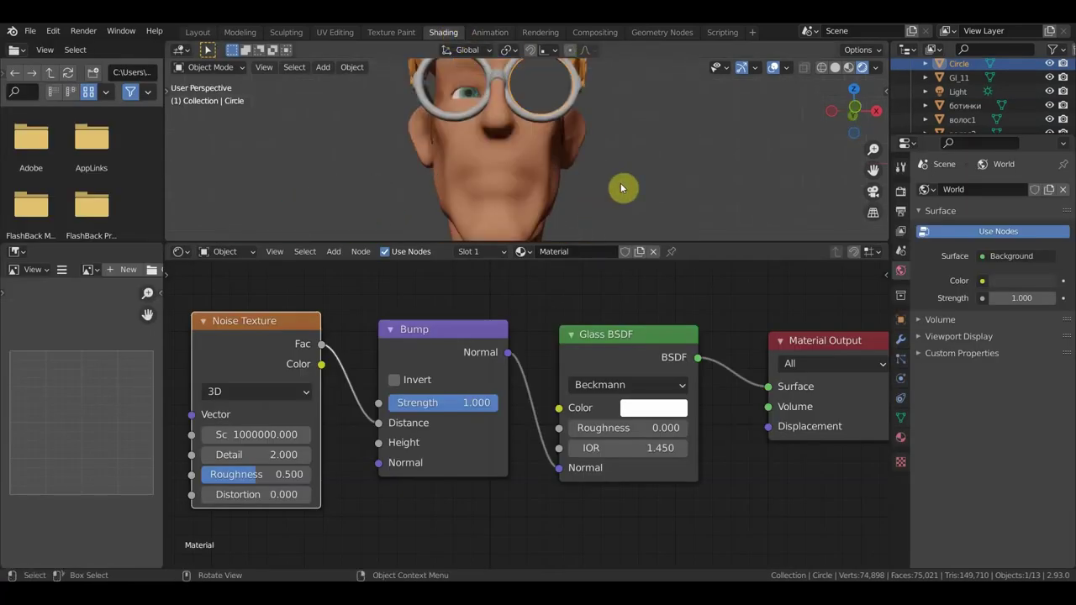
middle_click_drag(622, 189, 646, 221)
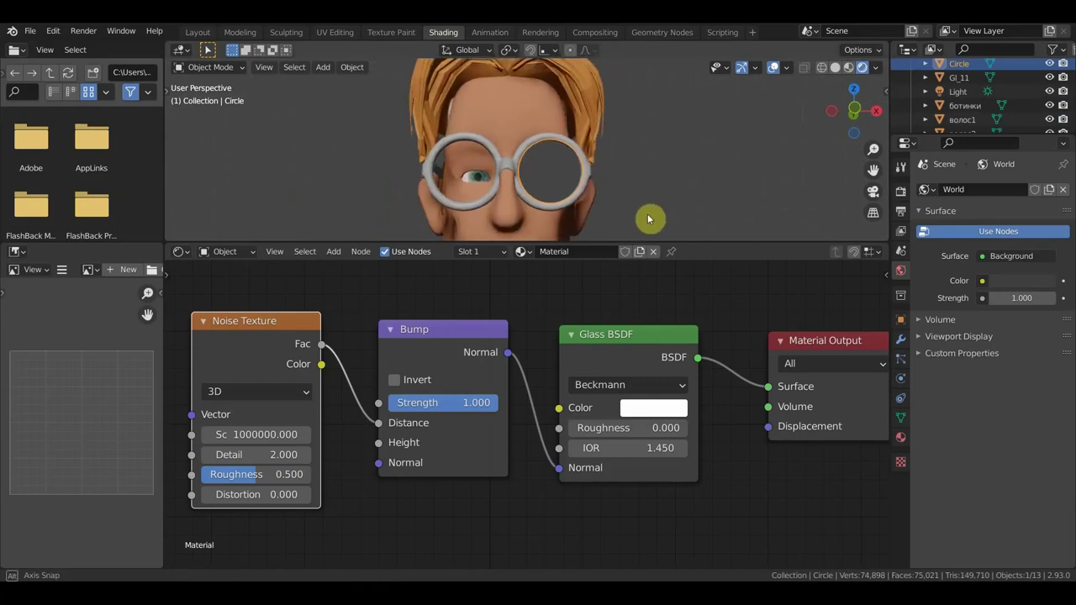
left_click(902, 193)
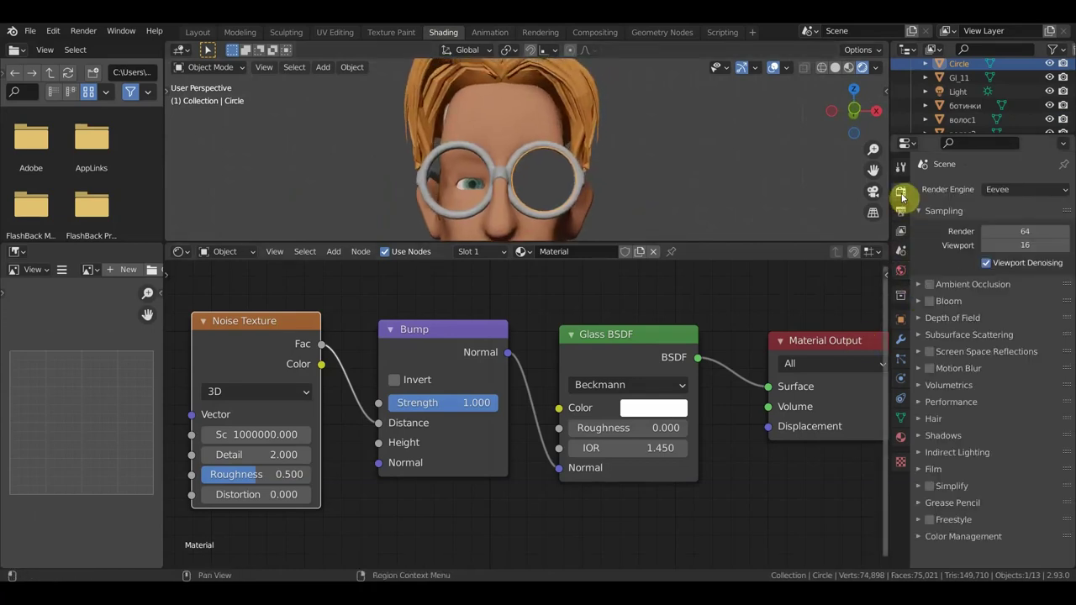
left_click(929, 351)
left_click(921, 351)
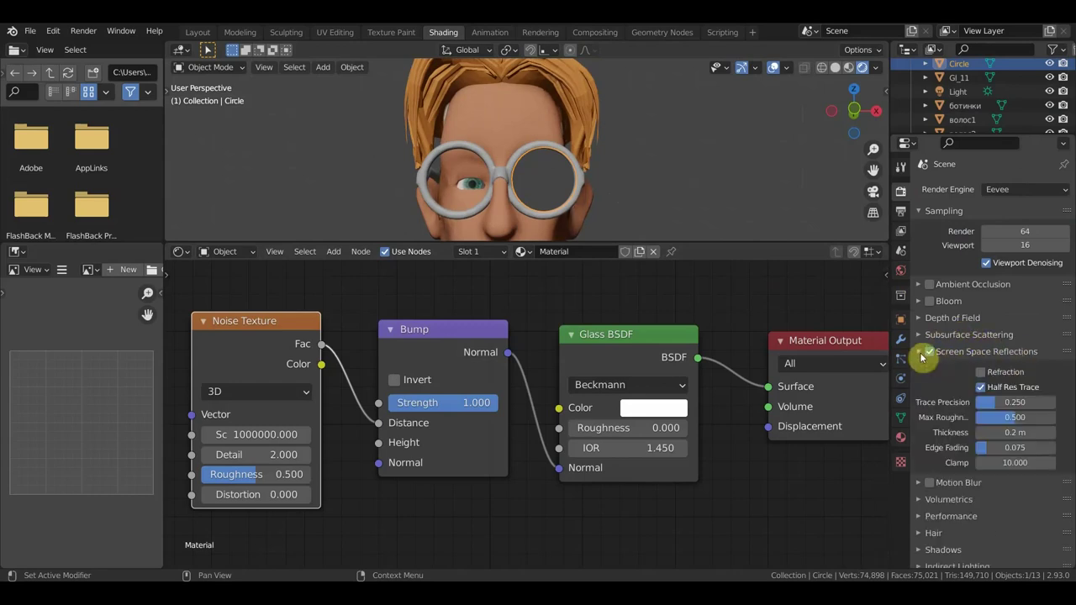
left_click(981, 372)
Enable Screen Space Refraction in the lens material's settings
left_click(903, 440)
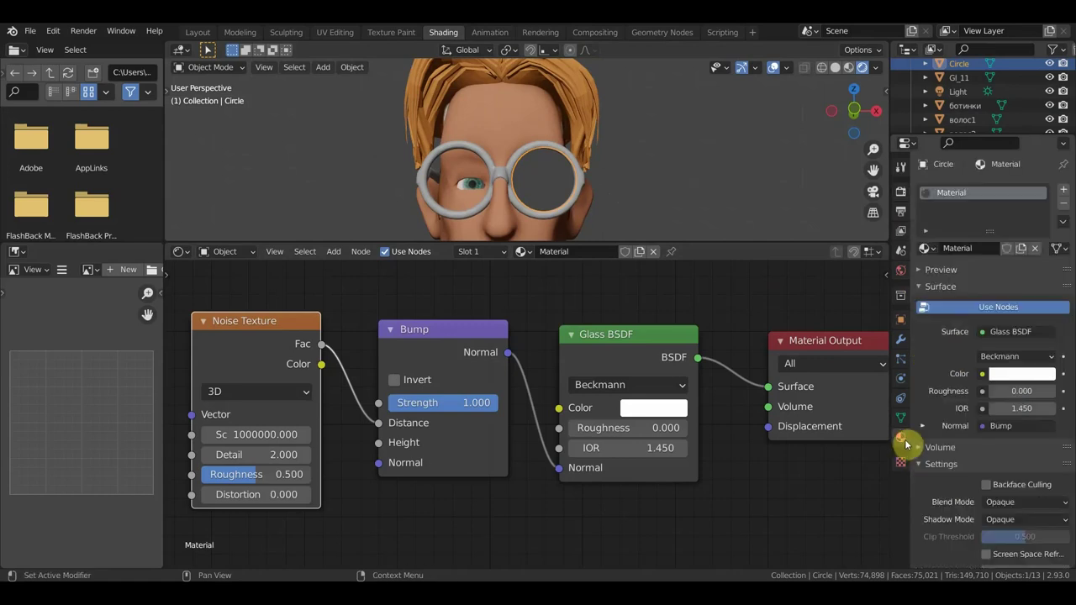
scroll(978, 482, "down", 3)
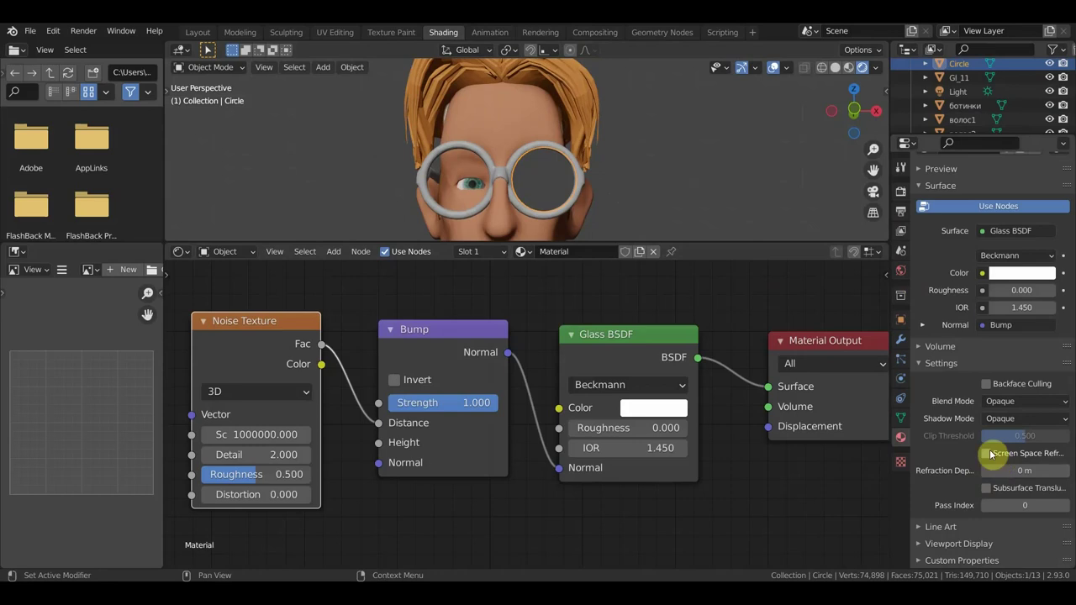
left_click(989, 454)
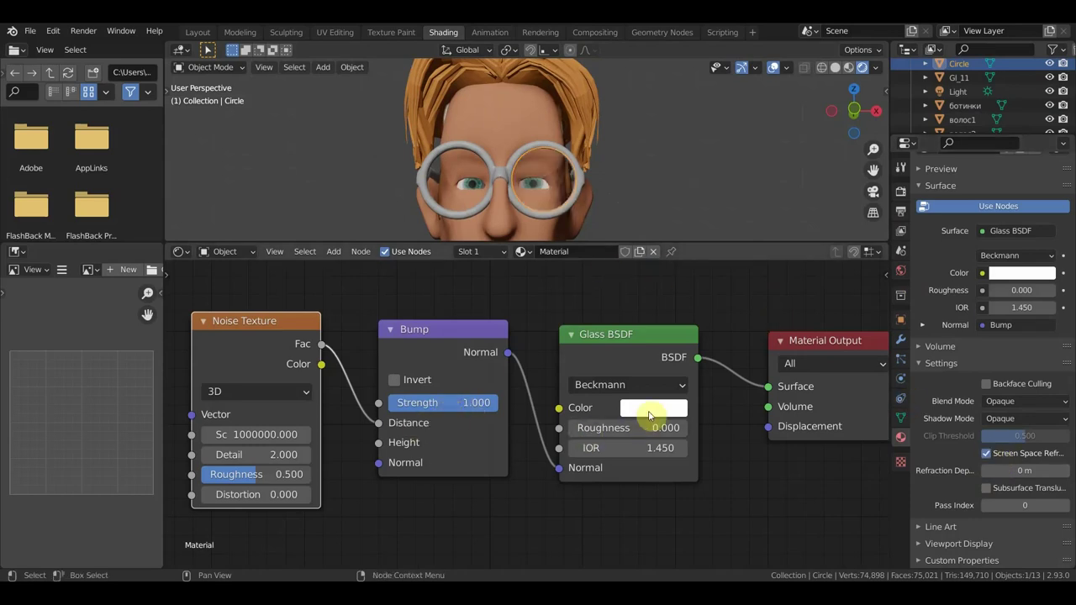
scroll(581, 221, "up", 5)
scroll(582, 221, "down", 2)
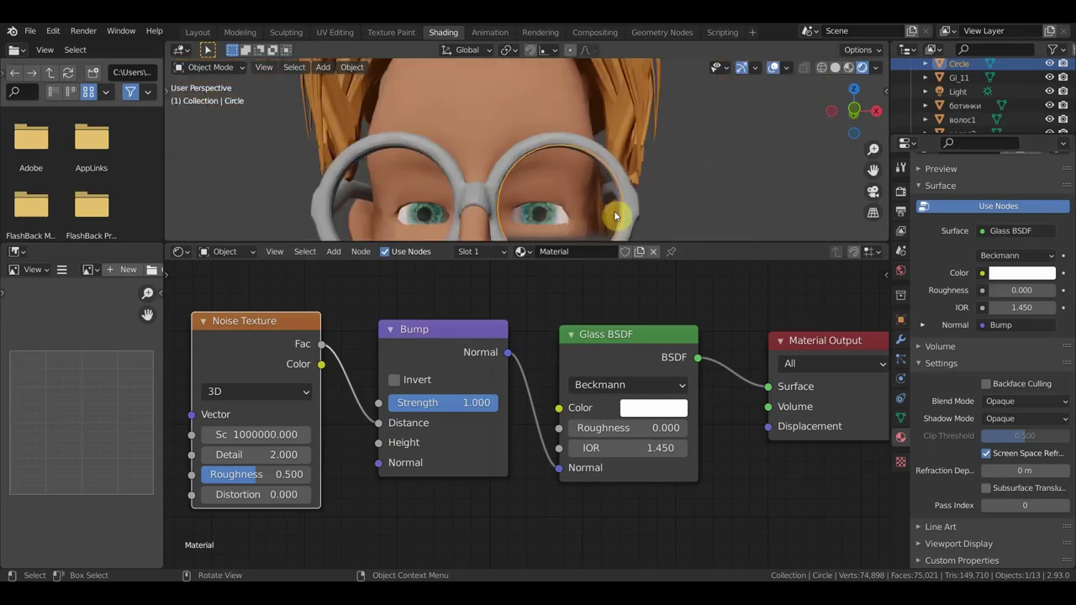
Tint the Glass BSDF colour a light orange
scroll(622, 210, "down", 2)
scroll(624, 210, "down", 2)
mouse_move(624, 210)
middle_mouse_down()
mouse_move(602, 185)
mouse_move(583, 190)
mouse_move(727, 159)
mouse_move(690, 236)
middle_mouse_up()
scroll(583, 190, "up", 3)
scroll(582, 192, "up", 2)
scroll(720, 164, "down", 3)
left_click(654, 409)
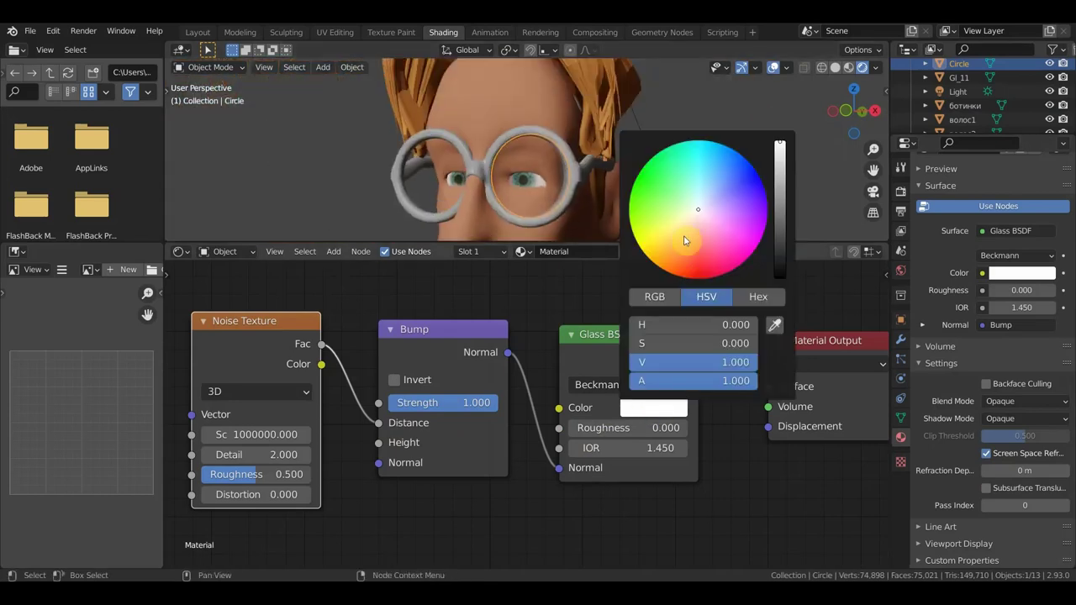
left_click_drag(698, 209, 681, 221)
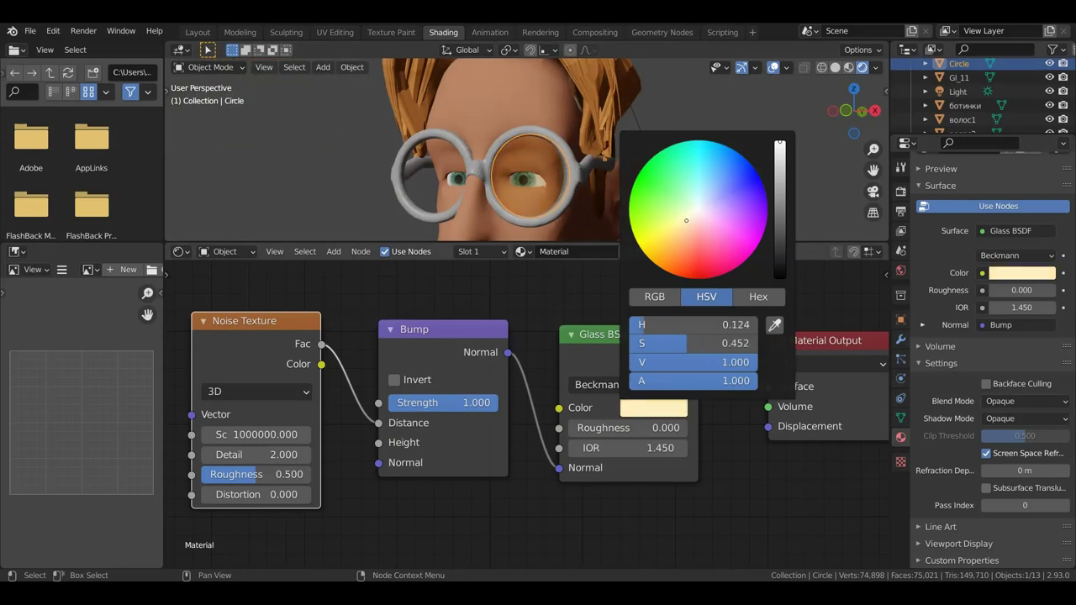
Lower Bump Strength to 0.467 and Noise Roughness to 0.413
scroll(572, 142, "up", 3)
scroll(604, 170, "up", 3)
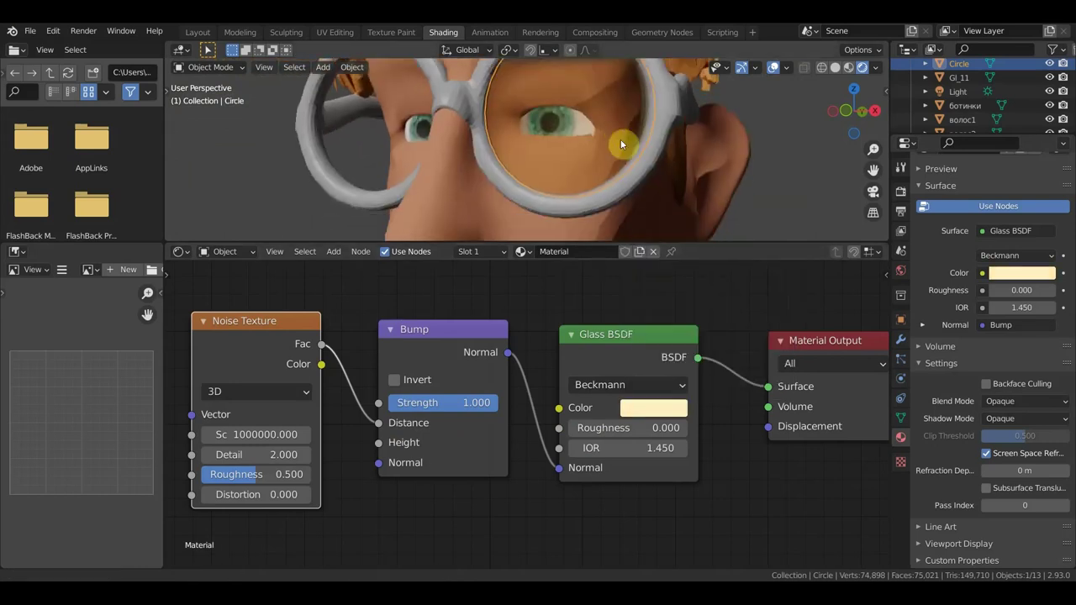
middle_click_drag(620, 139, 638, 150)
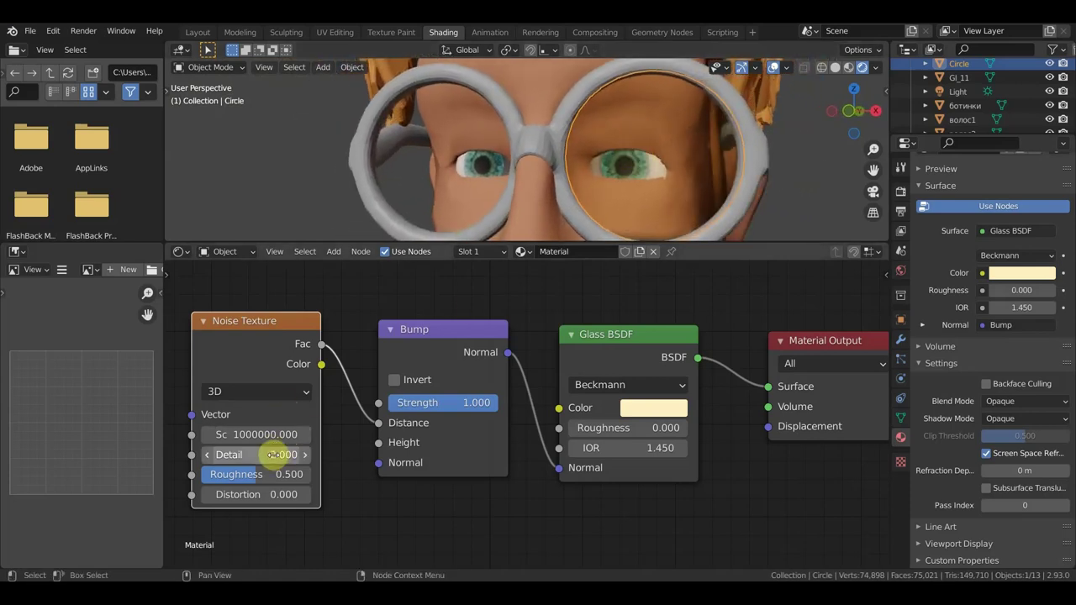
left_click_drag(476, 402, 430, 403)
left_click(259, 477)
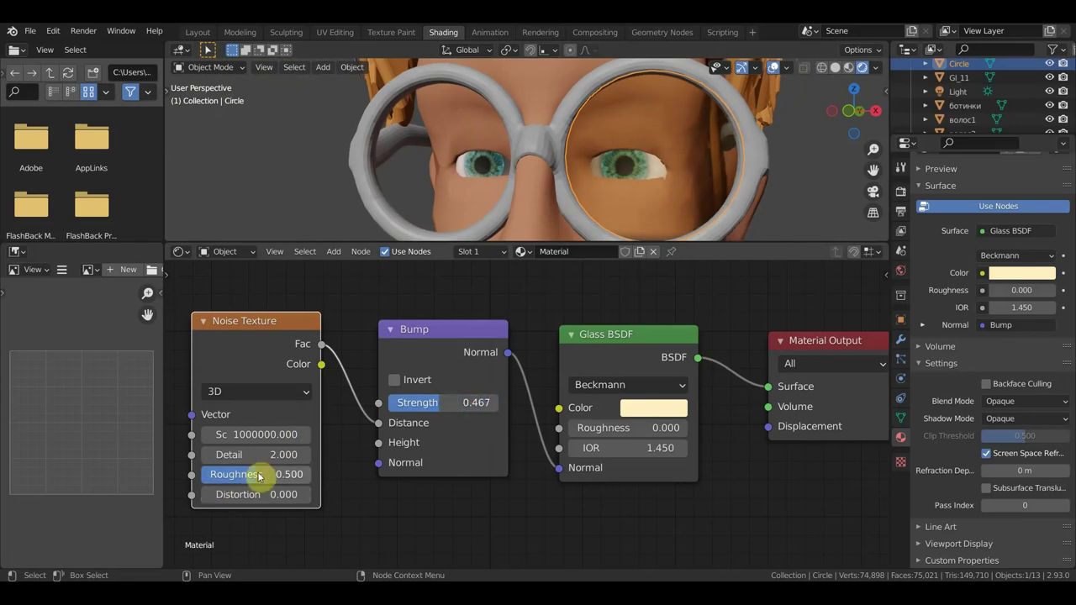
mouse_move(259, 477)
left_mouse_down()
mouse_move(216, 475)
mouse_move(307, 474)
mouse_move(238, 474)
left_mouse_up()
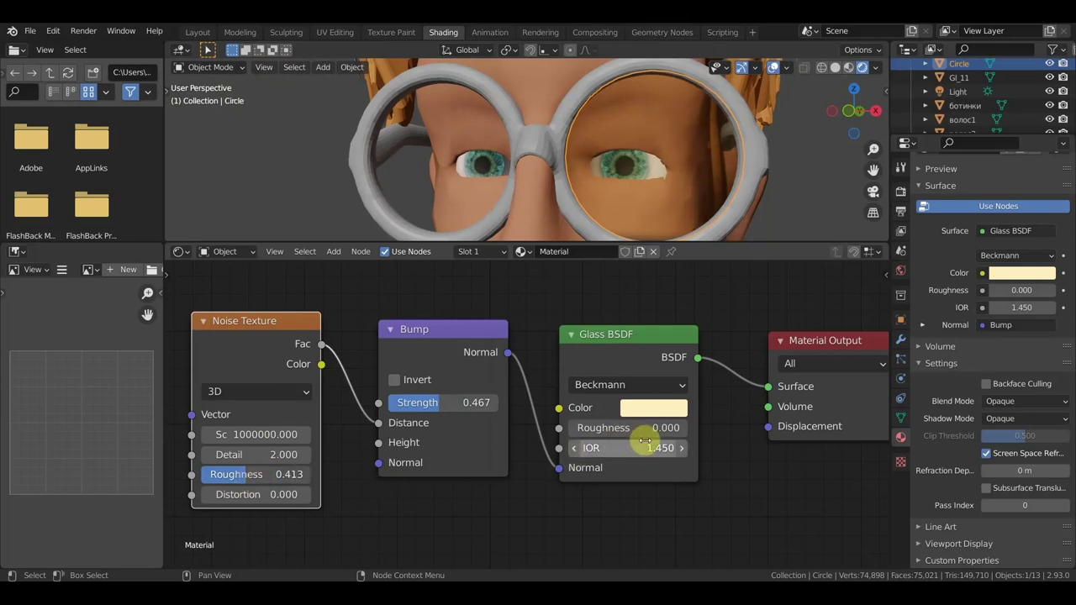
Set glass IOR to 1.650 and Roughness to 0.148, moving Noise Fac to Bump Height
mouse_move(660, 448)
left_mouse_down()
mouse_move(606, 448)
mouse_move(664, 449)
mouse_move(623, 448)
left_mouse_up()
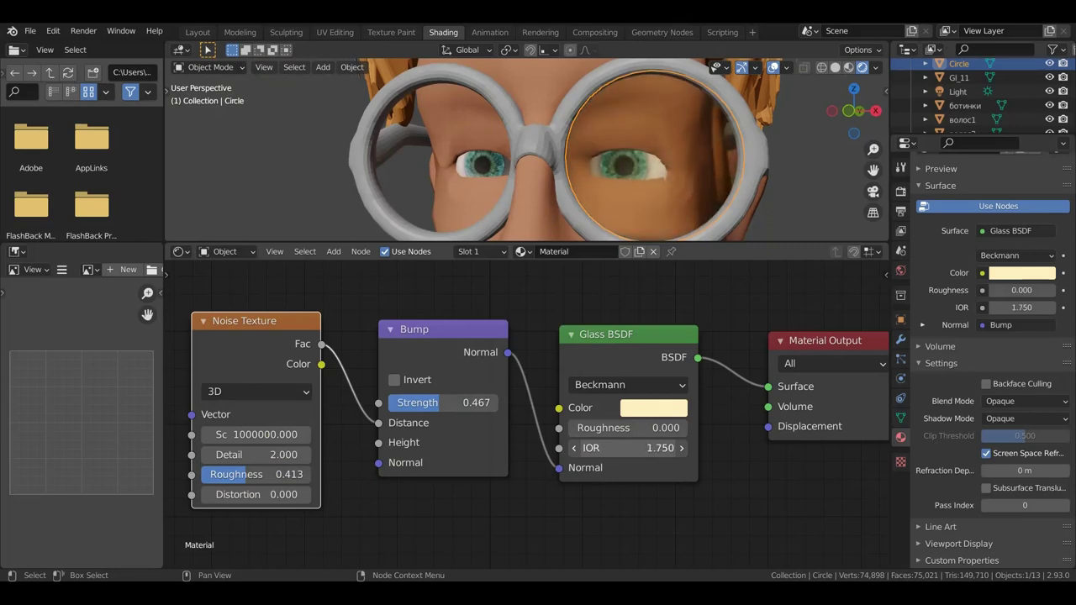
mouse_move(653, 448)
left_mouse_down()
mouse_move(672, 427)
mouse_move(698, 427)
mouse_move(665, 427)
mouse_move(740, 427)
left_mouse_up()
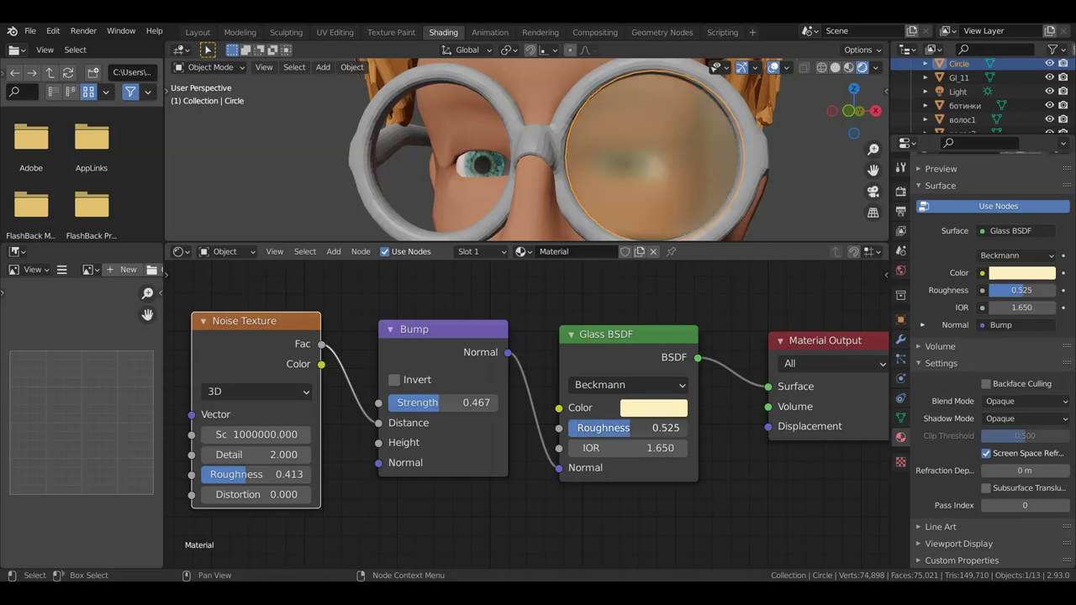
left_click_drag(740, 427, 666, 427)
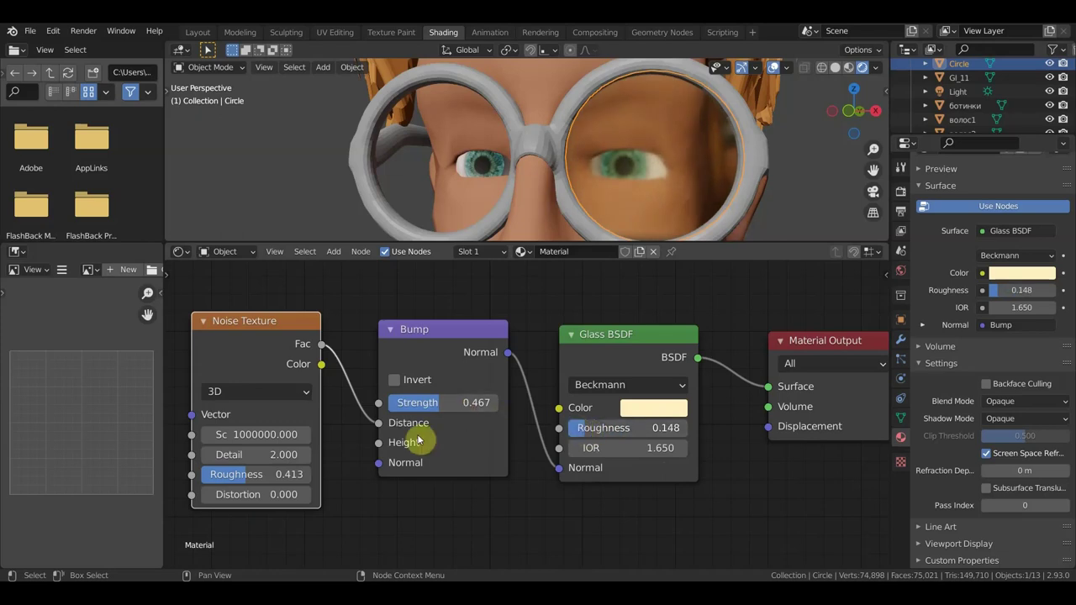
left_click_drag(380, 430, 380, 444)
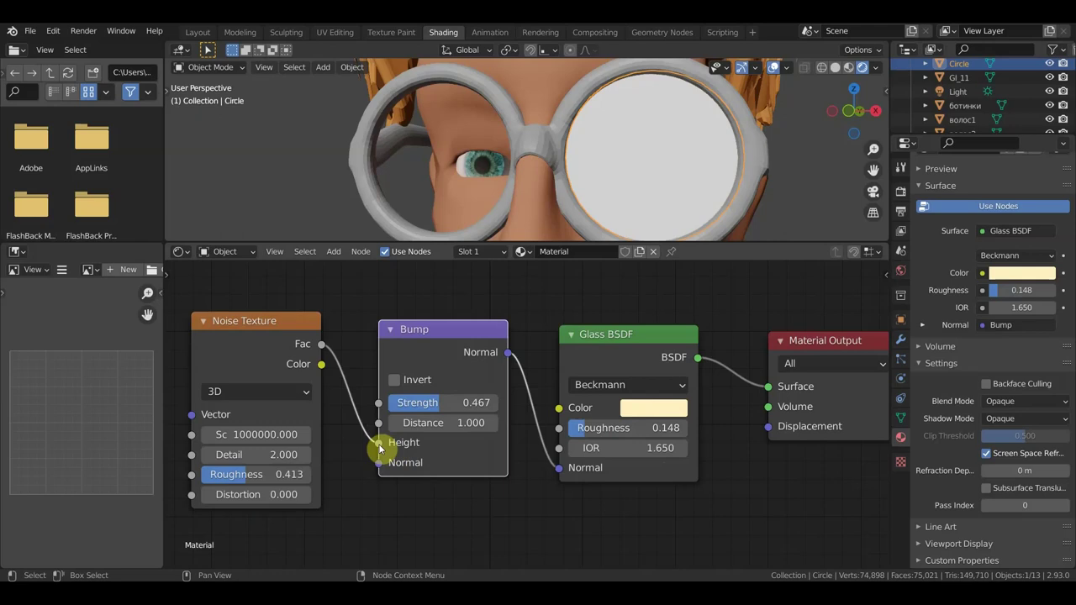
Enlarge the 3D viewport, reconnect Noise Fac to Bump Distance, and nudge Noise Scale to 999985.312
scroll(676, 190, "up", 3)
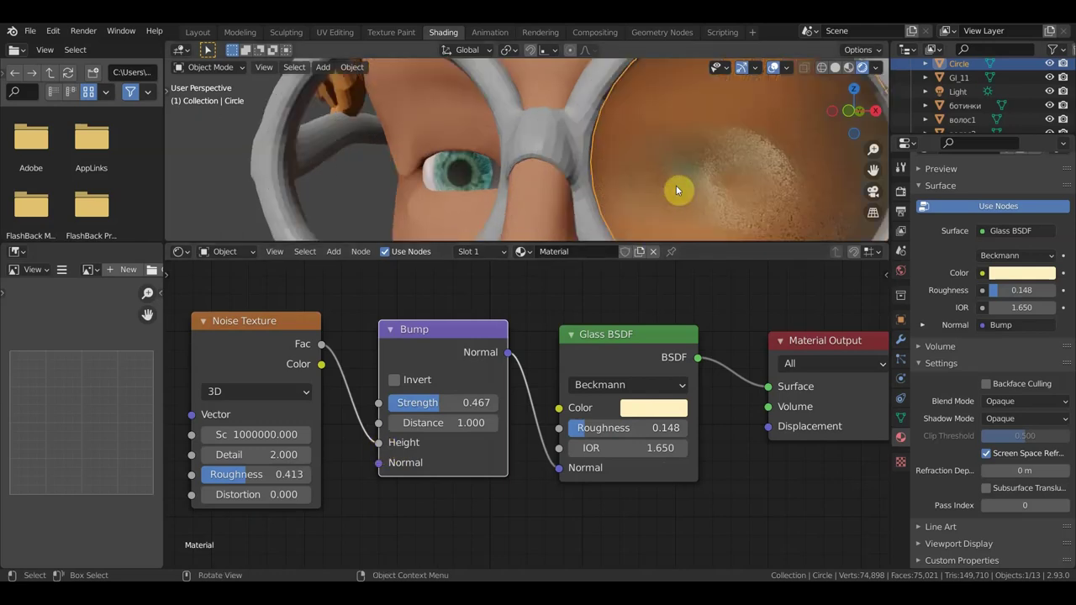
mouse_move(687, 196)
middle_mouse_down()
mouse_move(636, 210)
mouse_move(690, 226)
middle_mouse_up()
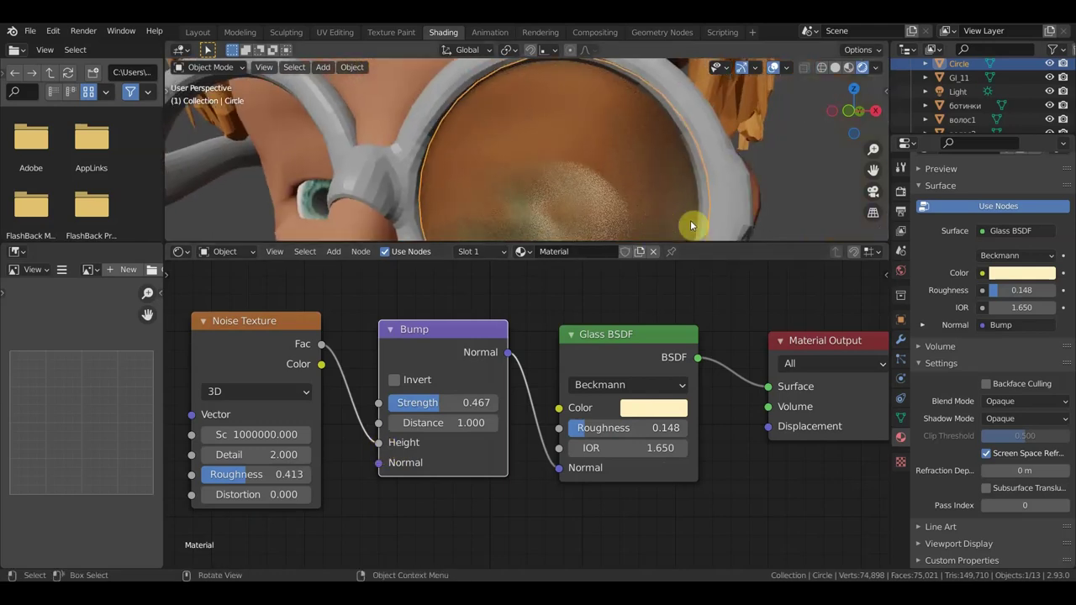
mouse_move(701, 243)
left_mouse_down()
mouse_move(720, 326)
mouse_move(696, 347)
left_mouse_up()
scroll(694, 314, "up", 4)
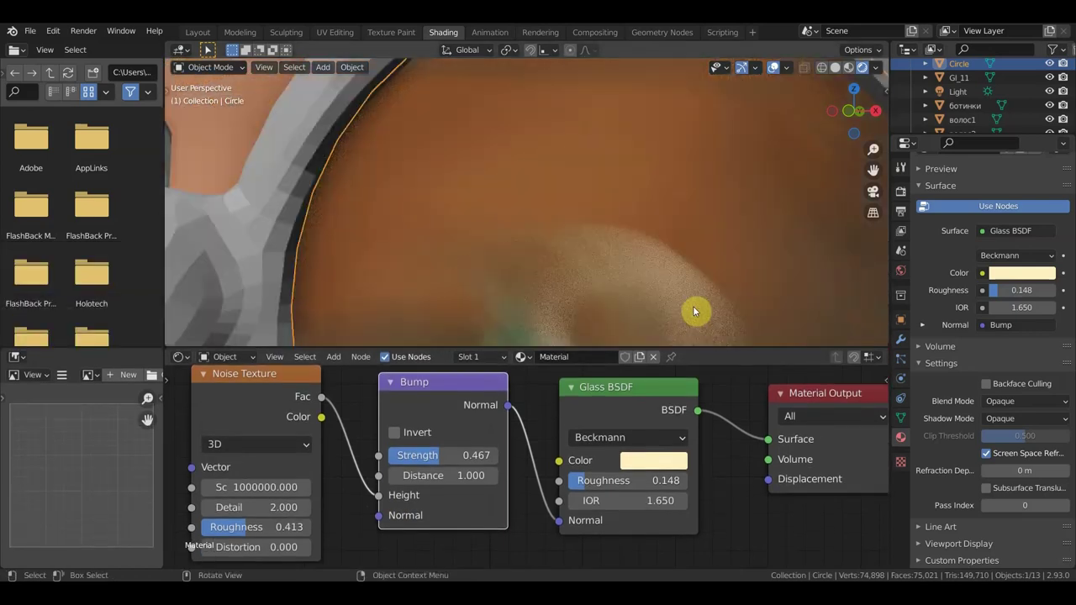
scroll(694, 311, "down", 8)
scroll(698, 294, "down", 1)
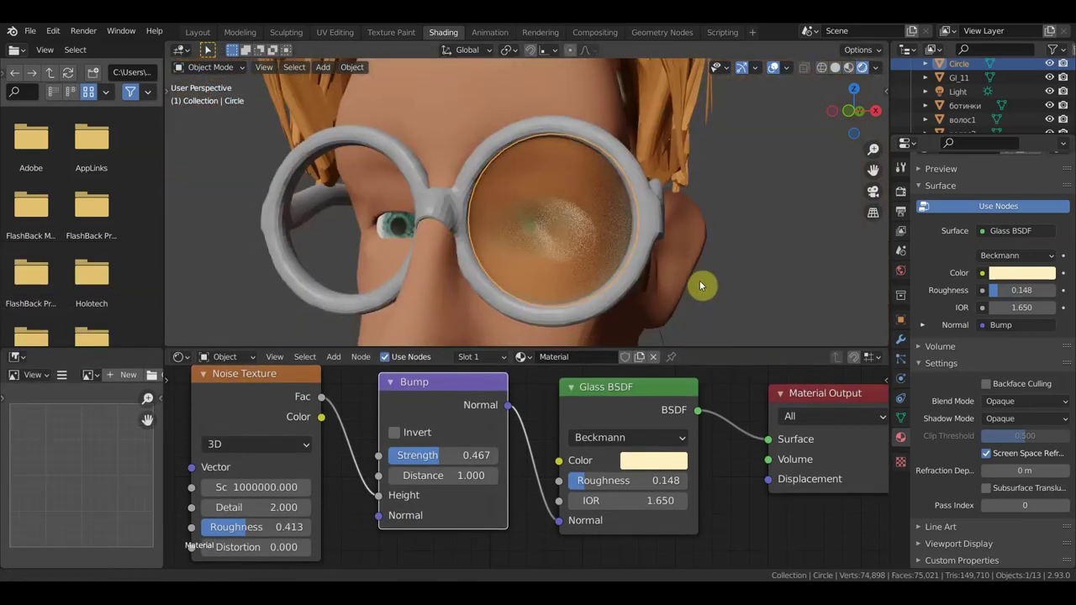
scroll(699, 286, "up", 4)
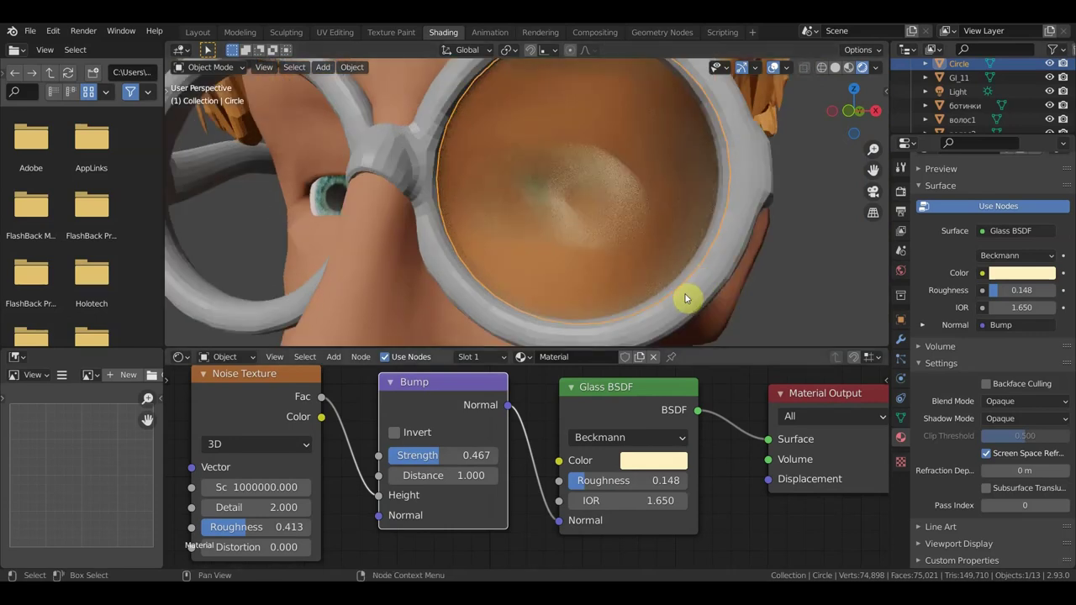
left_click_drag(384, 498, 379, 478)
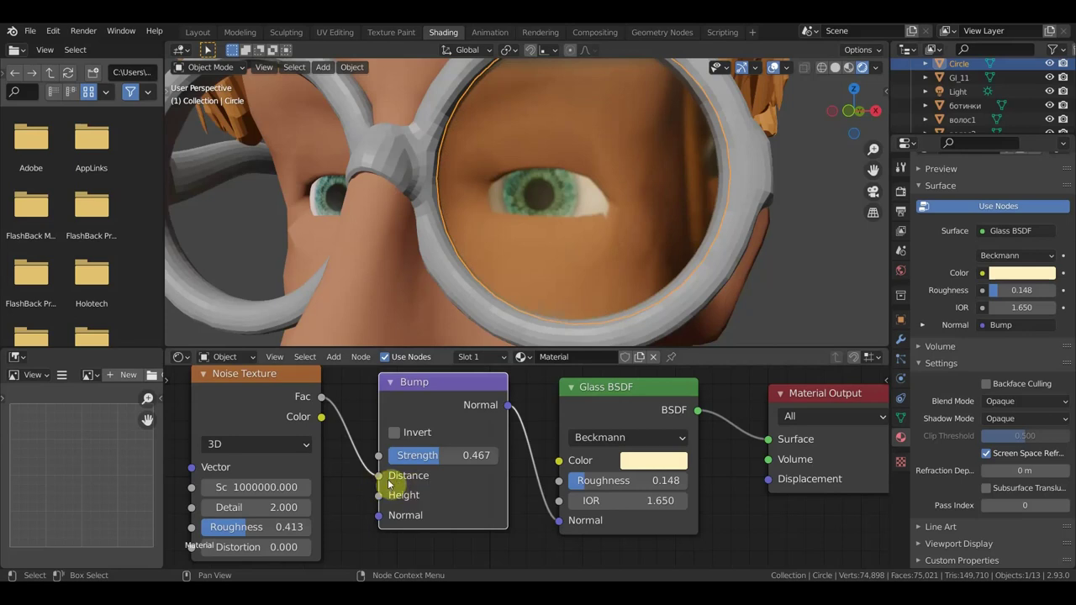
left_click_drag(288, 487, 271, 488)
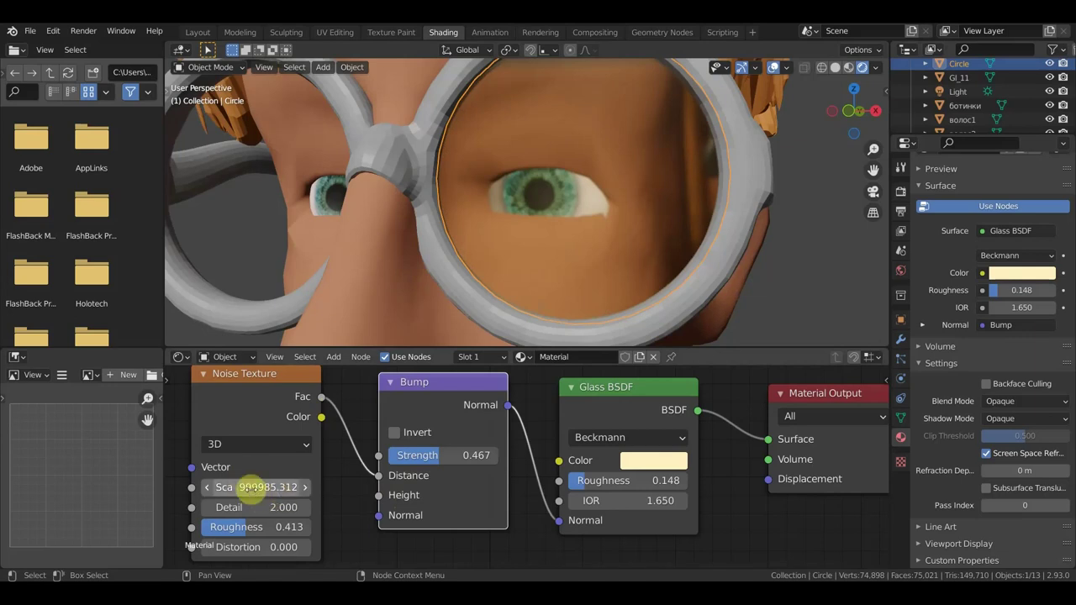
Reset the Noise Texture Scale to 1.000
left_click(242, 488)
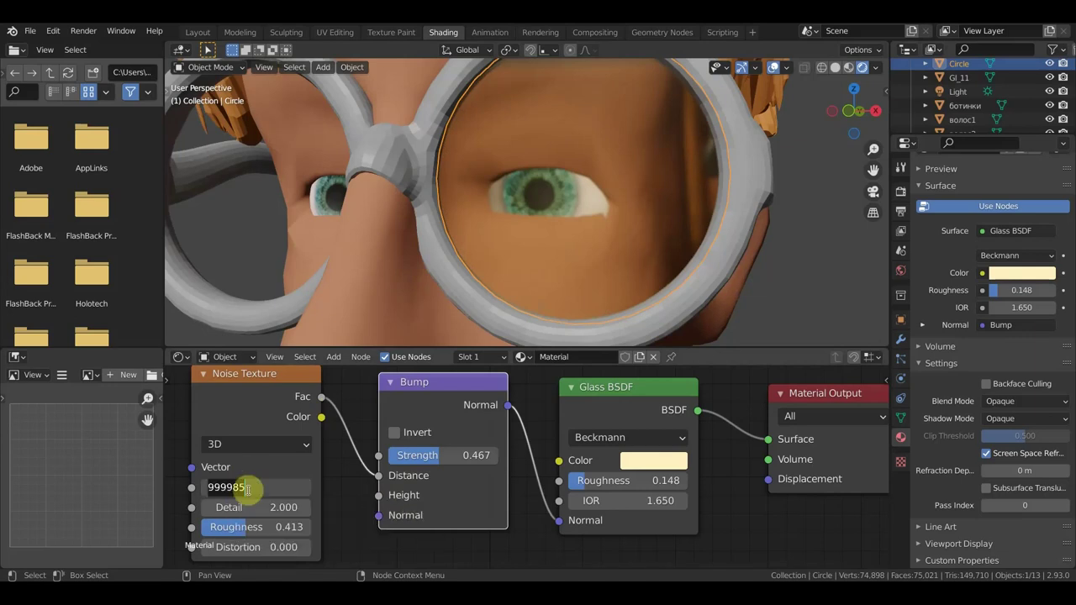
key("ctrl+a")
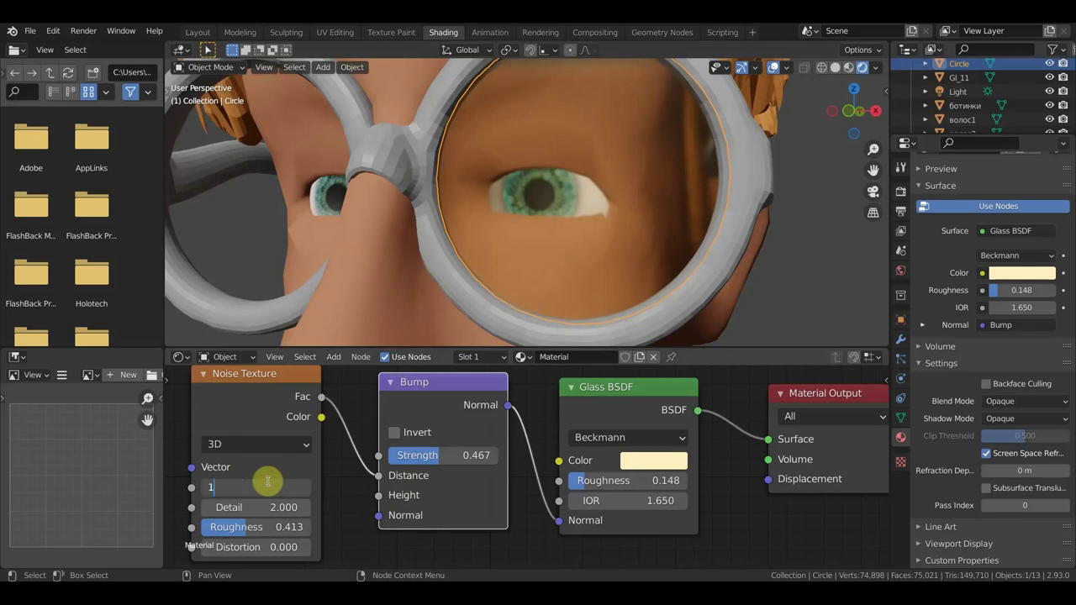
key("Return")
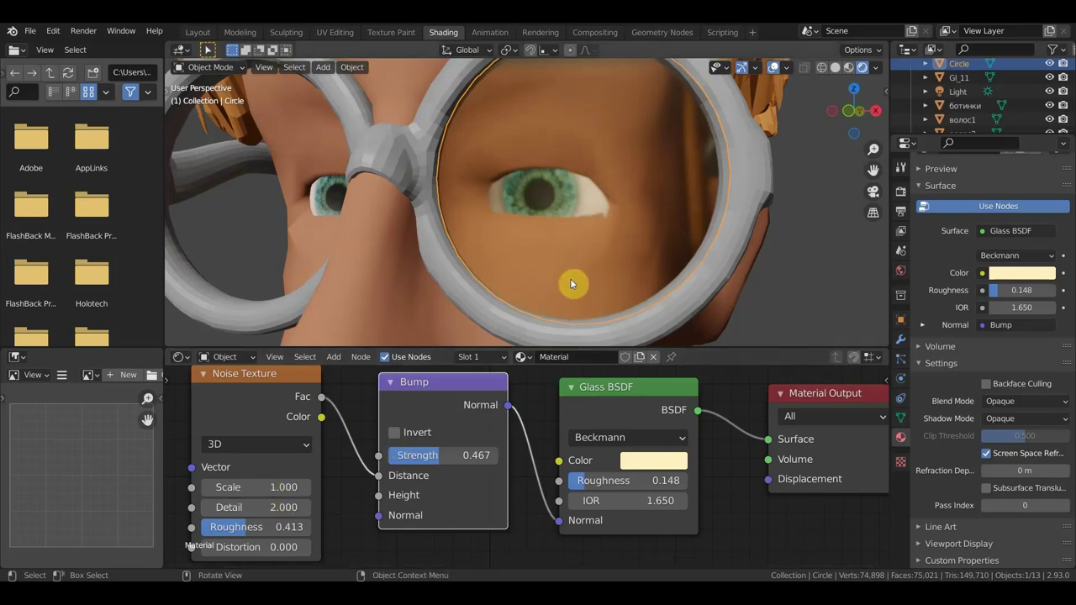
scroll(572, 277, "down", 3)
mouse_move(568, 284)
middle_mouse_down()
mouse_move(592, 292)
mouse_move(575, 293)
middle_mouse_up()
Link Noise Fac to Bump Height and set Noise Scale to 50000
left_click_drag(378, 476, 379, 496)
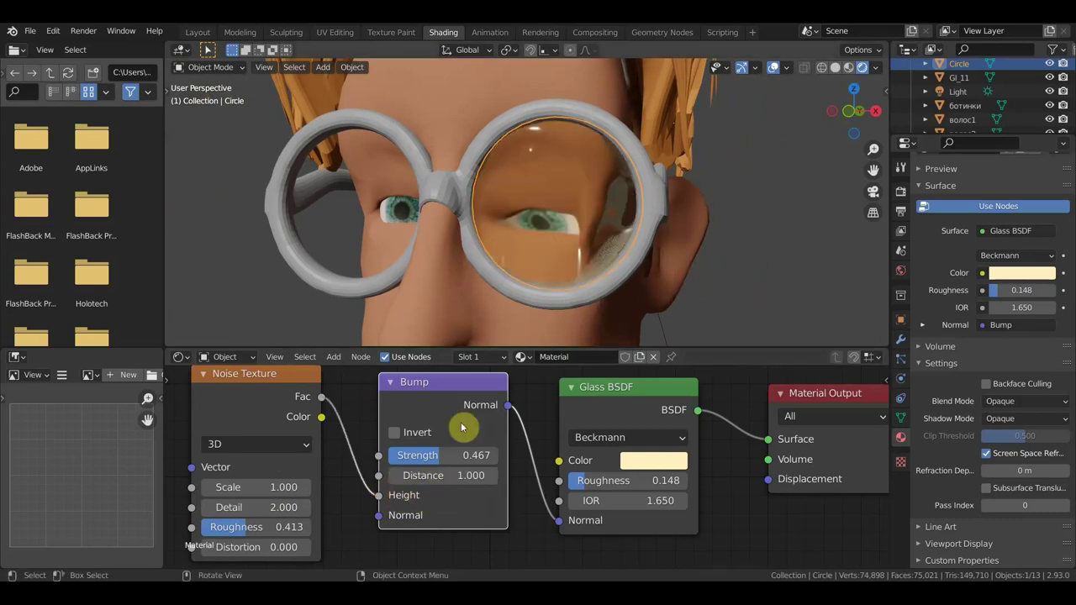
scroll(524, 276, "up", 3)
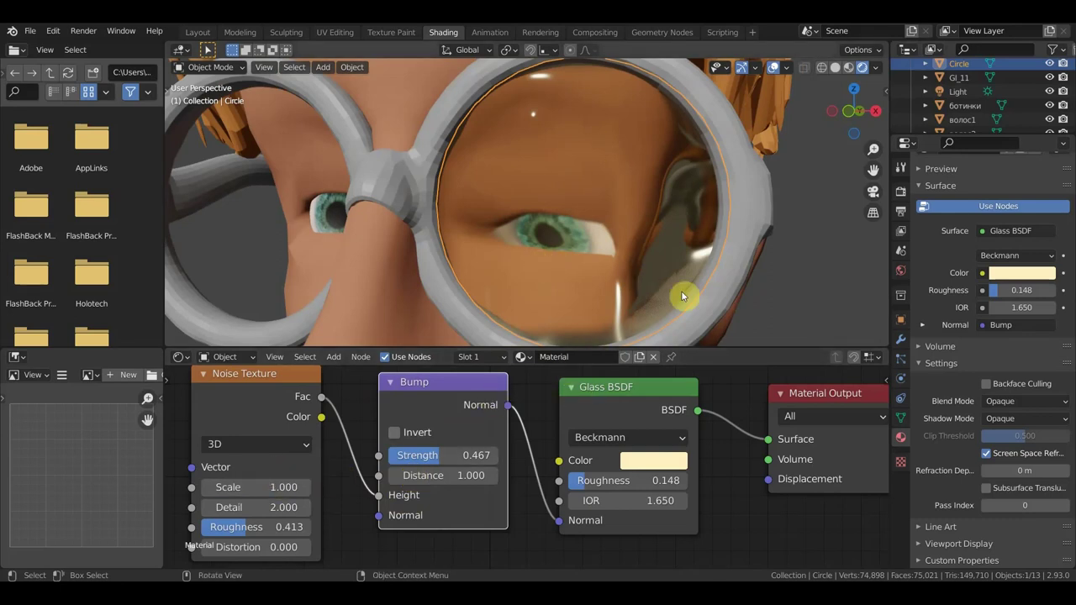
left_click(254, 488)
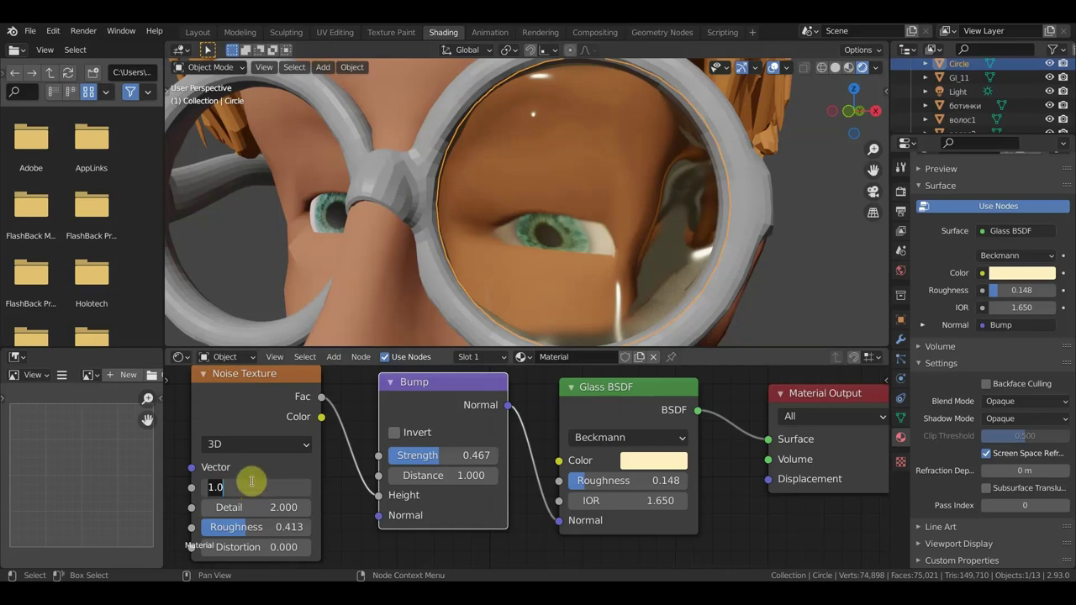
type("50000")
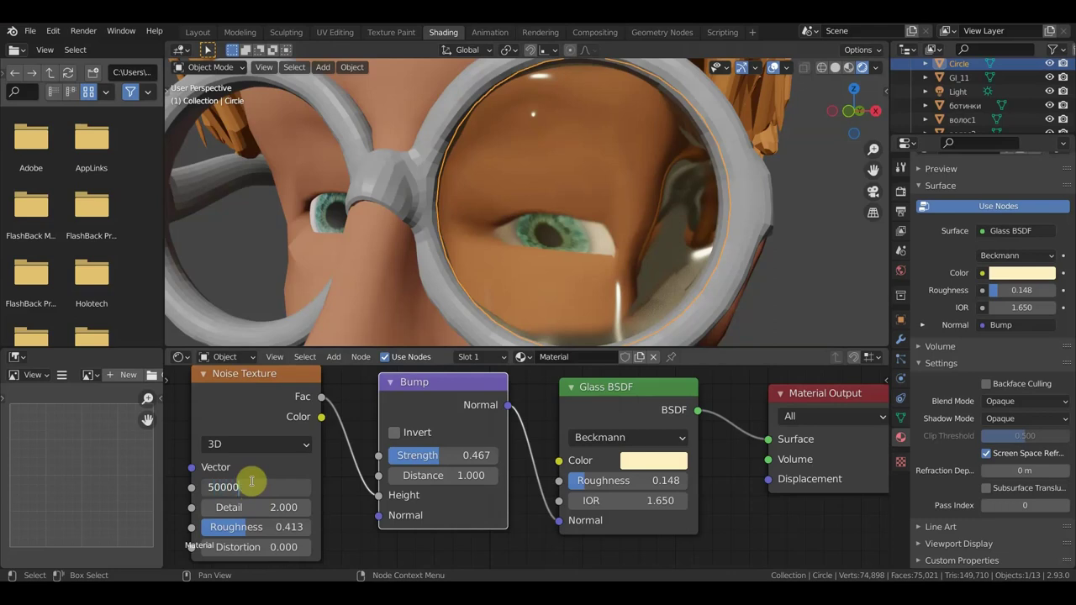
key("Return")
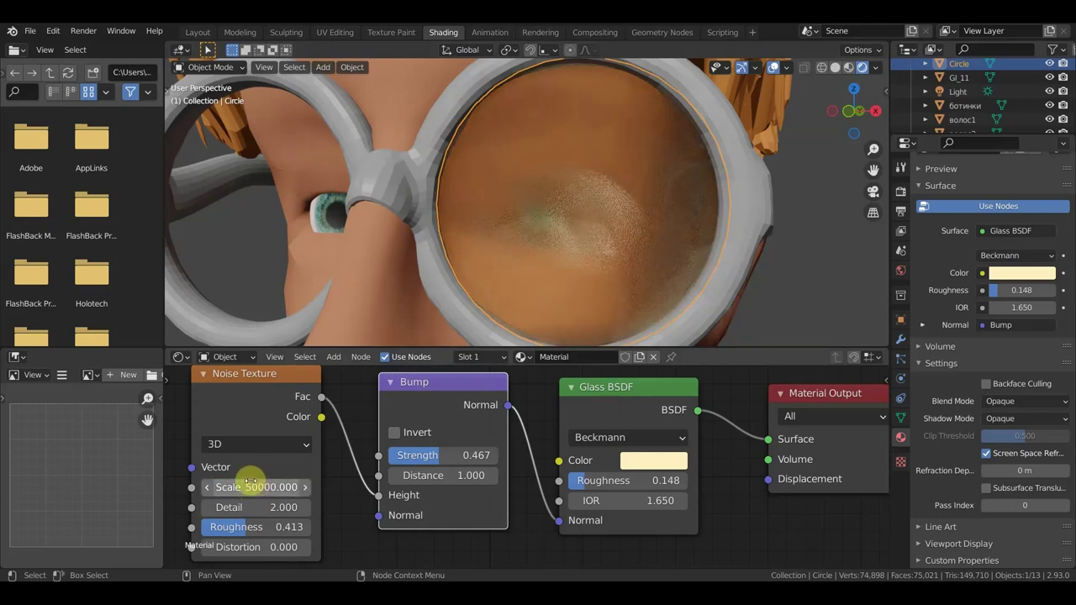
scroll(635, 180, "up", 4)
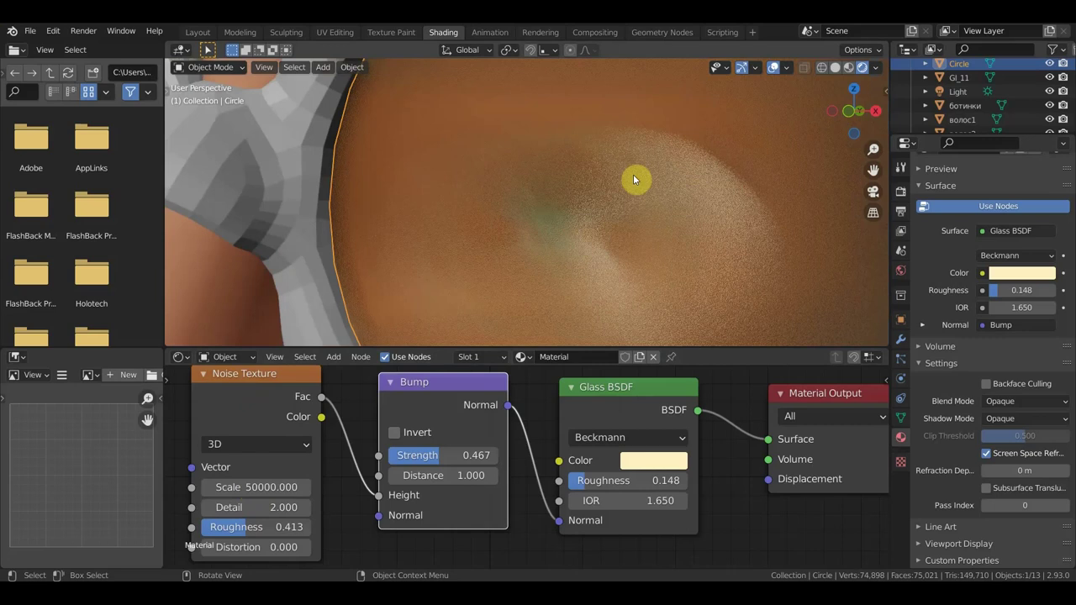
scroll(618, 248, "down", 3)
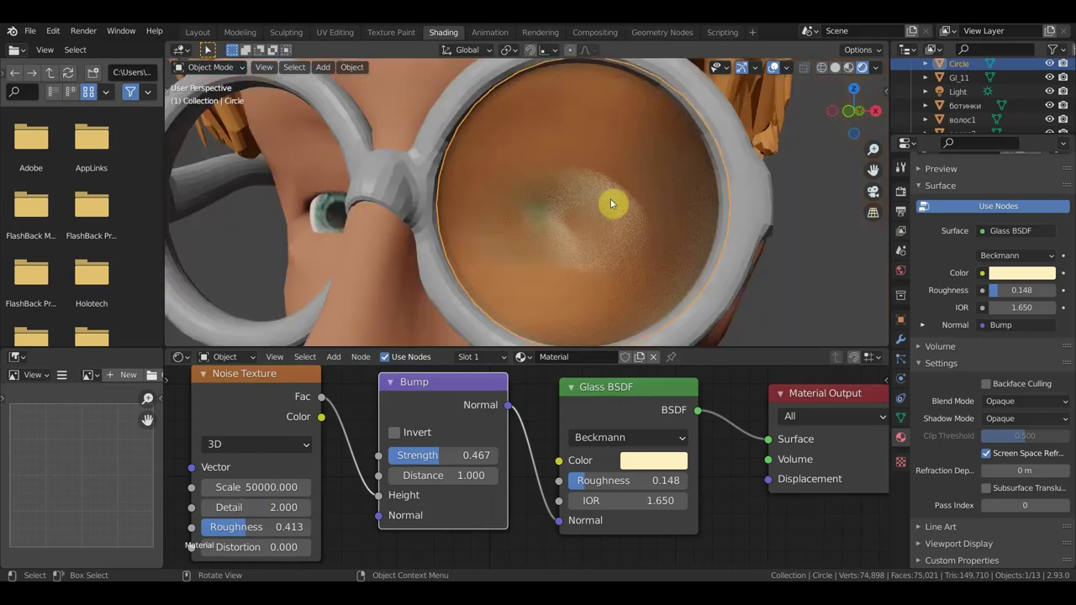
mouse_move(612, 220)
middle_mouse_down()
mouse_move(603, 229)
mouse_move(646, 228)
middle_mouse_up()
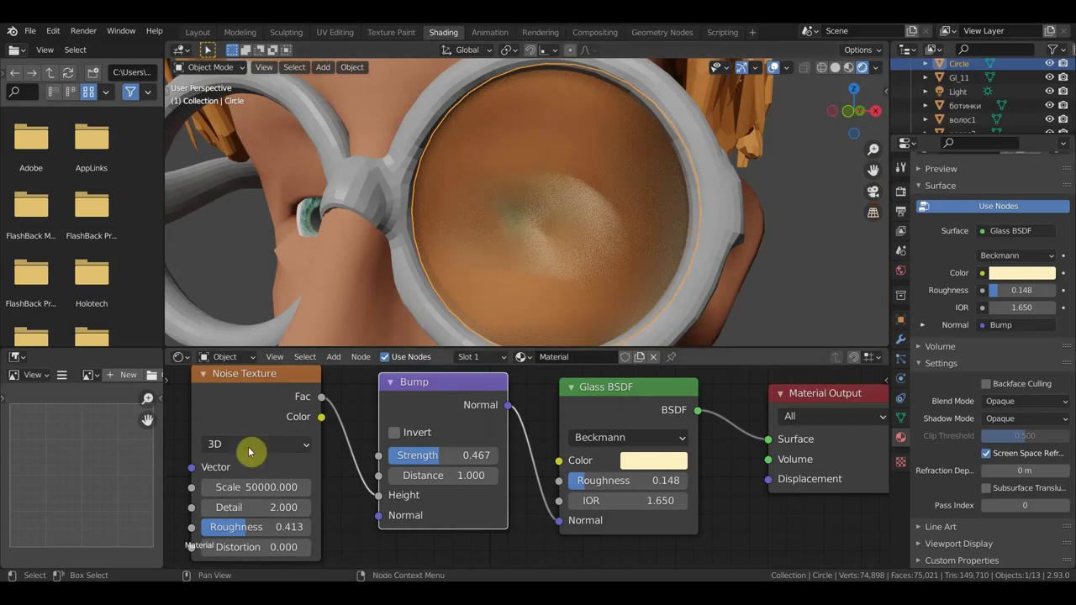
Route Noise Fac into Bump Strength, set Bump Distance to 1.200 and Glass IOR to 1.600
left_click_drag(381, 500, 379, 455)
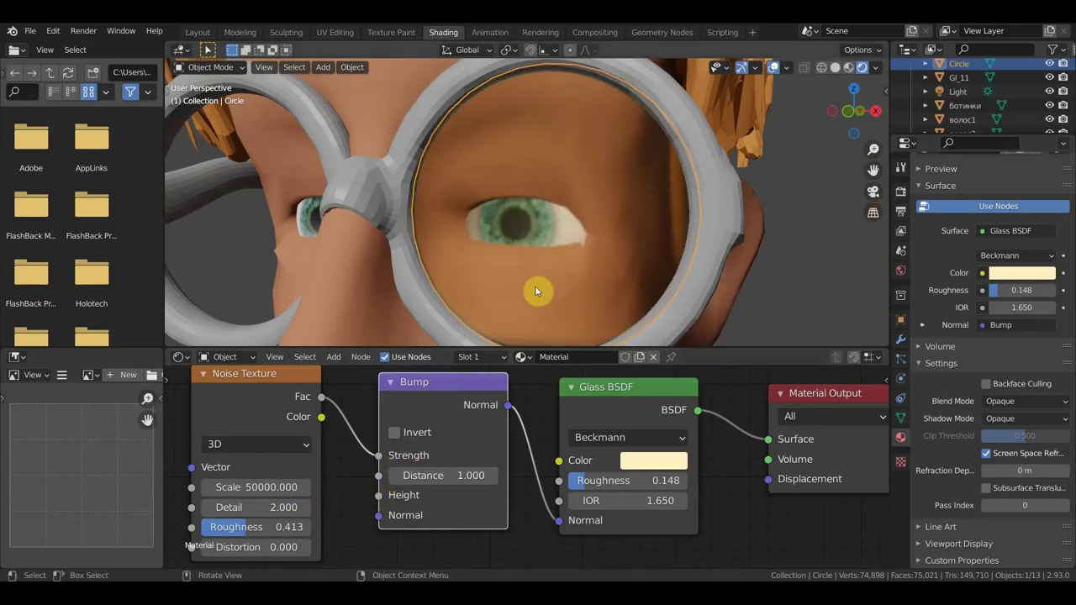
mouse_move(459, 474)
left_mouse_down()
mouse_move(433, 474)
mouse_move(471, 475)
mouse_move(455, 476)
left_mouse_up()
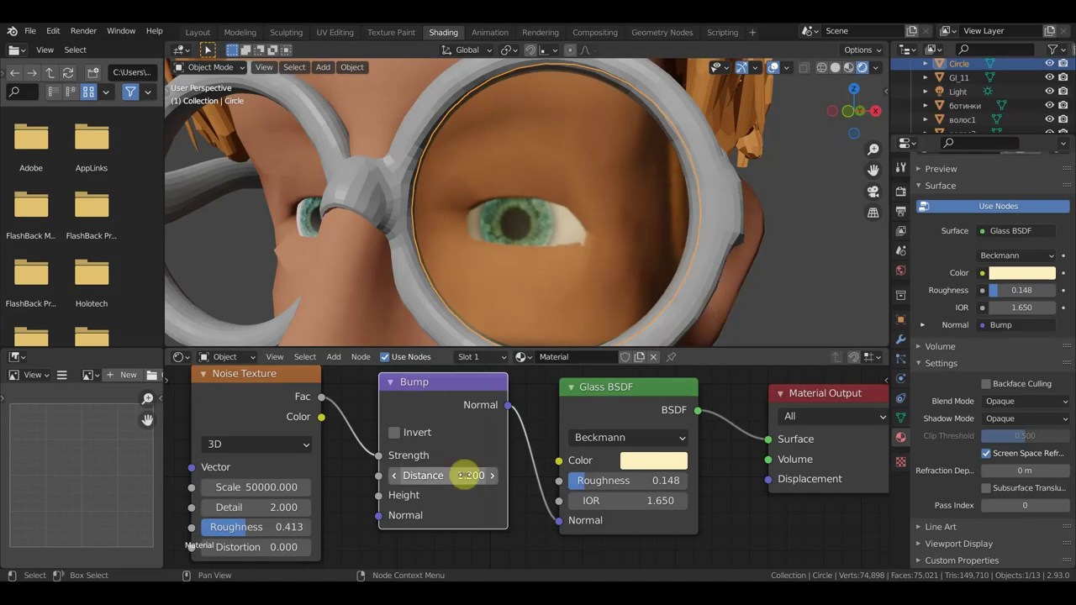
mouse_move(592, 500)
left_mouse_down()
mouse_move(547, 501)
mouse_move(582, 501)
left_mouse_up()
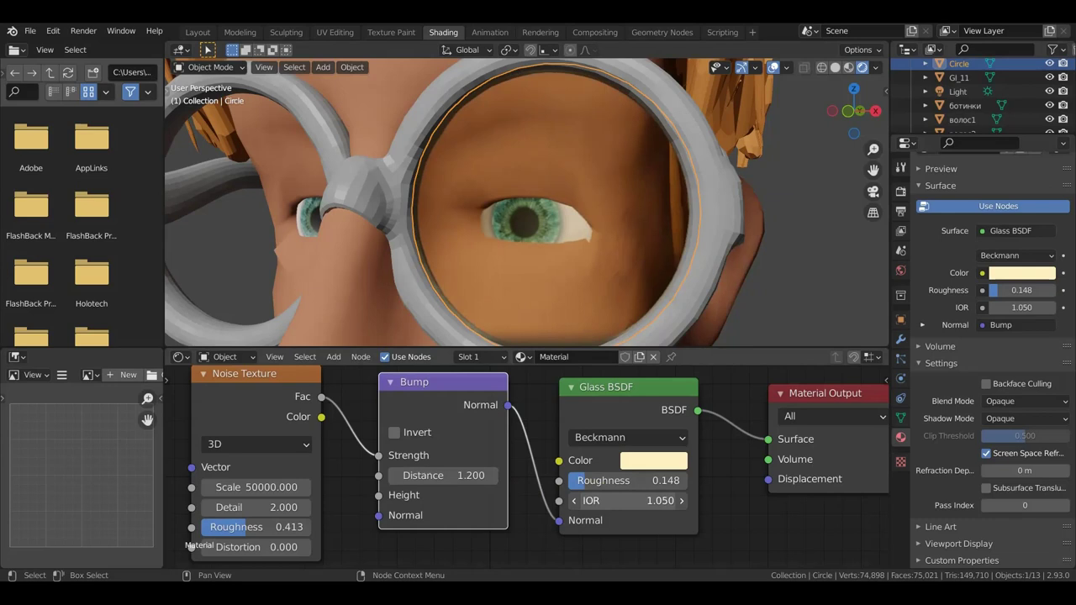
left_click_drag(582, 501, 641, 500)
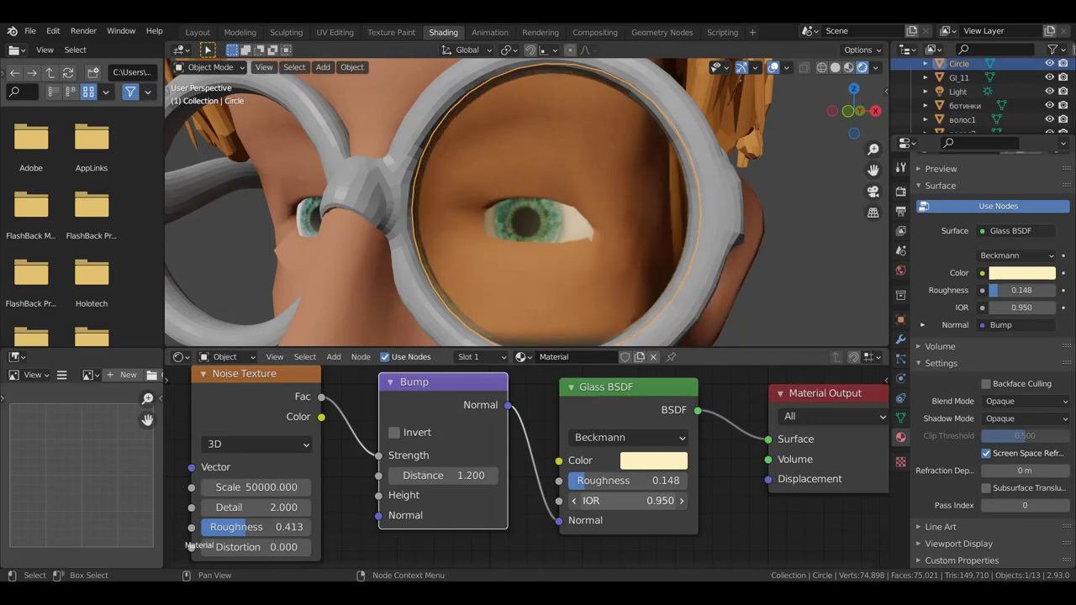
key("BackSpace")
mouse_move(620, 500)
left_mouse_down()
mouse_move(654, 500)
mouse_move(612, 491)
left_mouse_up()
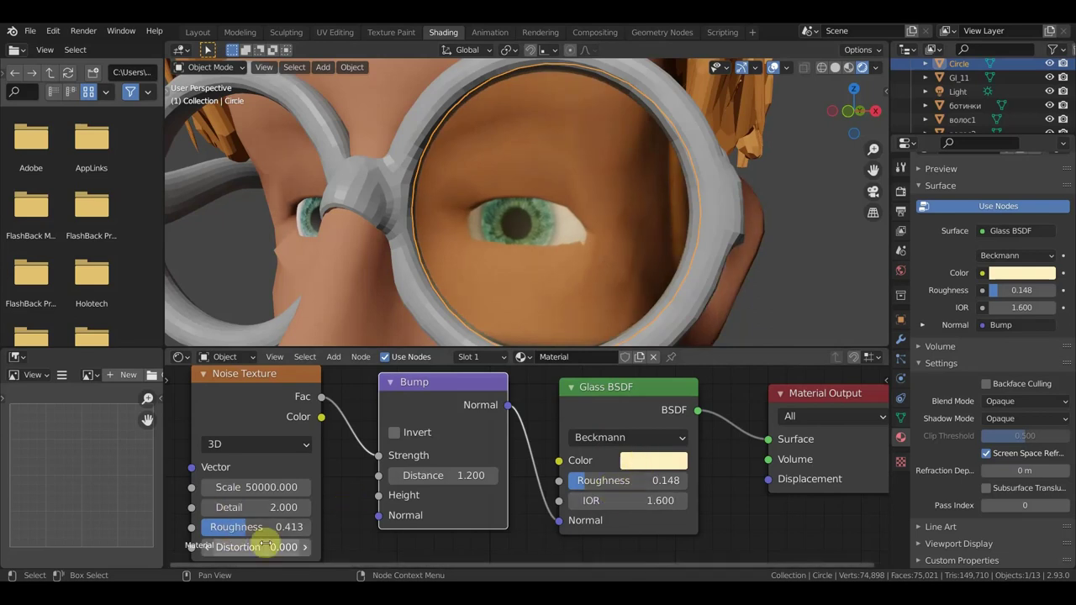
scroll(360, 485, "down", 1)
middle_click_drag(360, 485, 376, 458)
scroll(375, 459, "up", 1)
Try a higher Noise Distortion, then reset it to 0.000
mouse_move(255, 518)
left_mouse_down()
mouse_move(319, 518)
mouse_move(284, 512)
left_mouse_up()
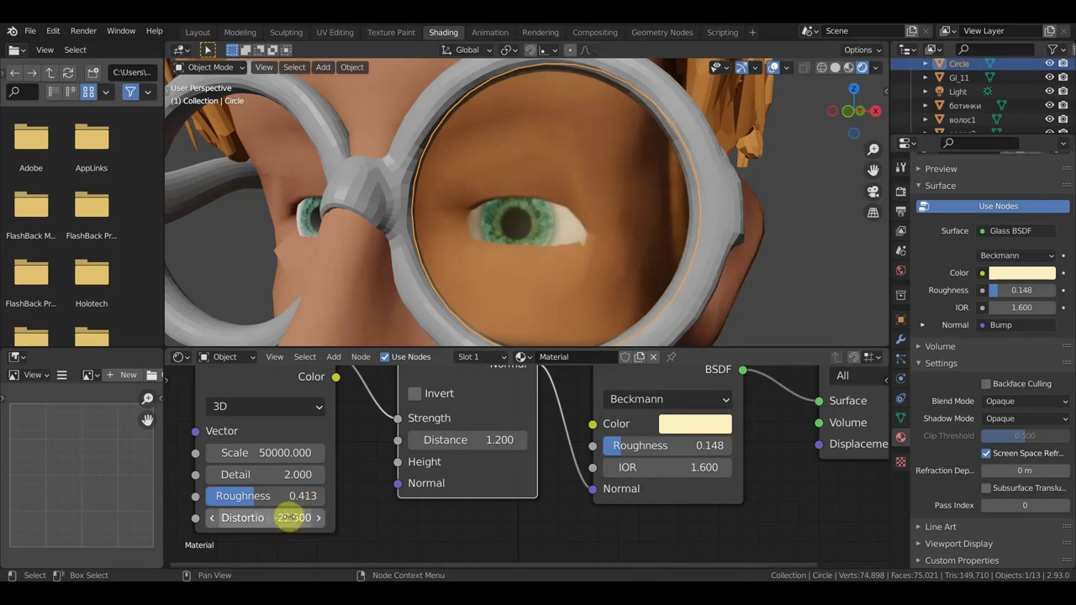
key("ctrl")
key("BackSpace")
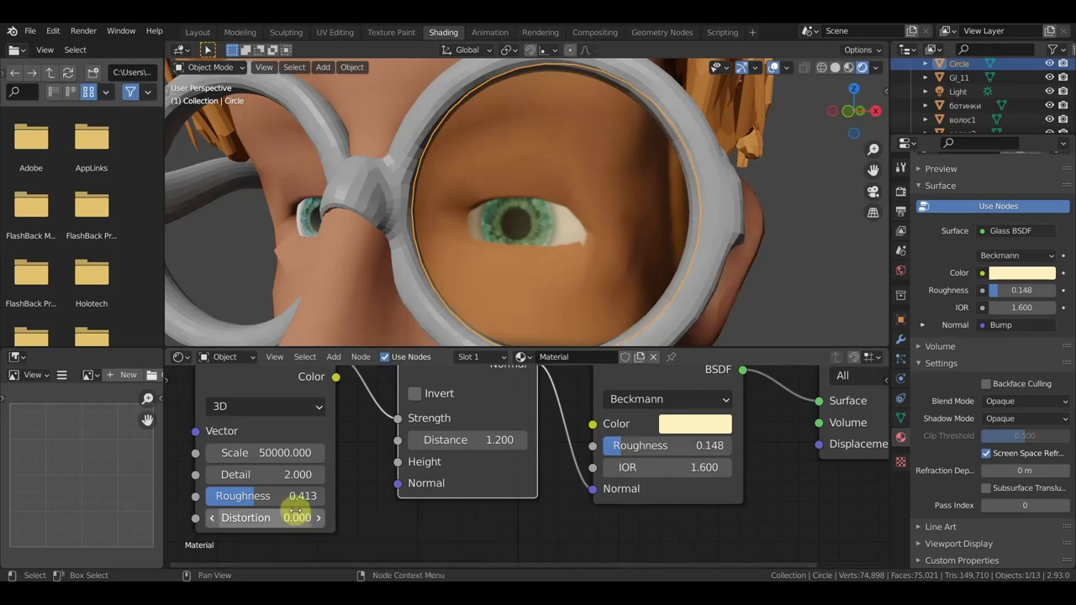
Set Noise Detail to 4.900 and toggle Bump Invert on, then back off
left_click(283, 474)
left_click(408, 524)
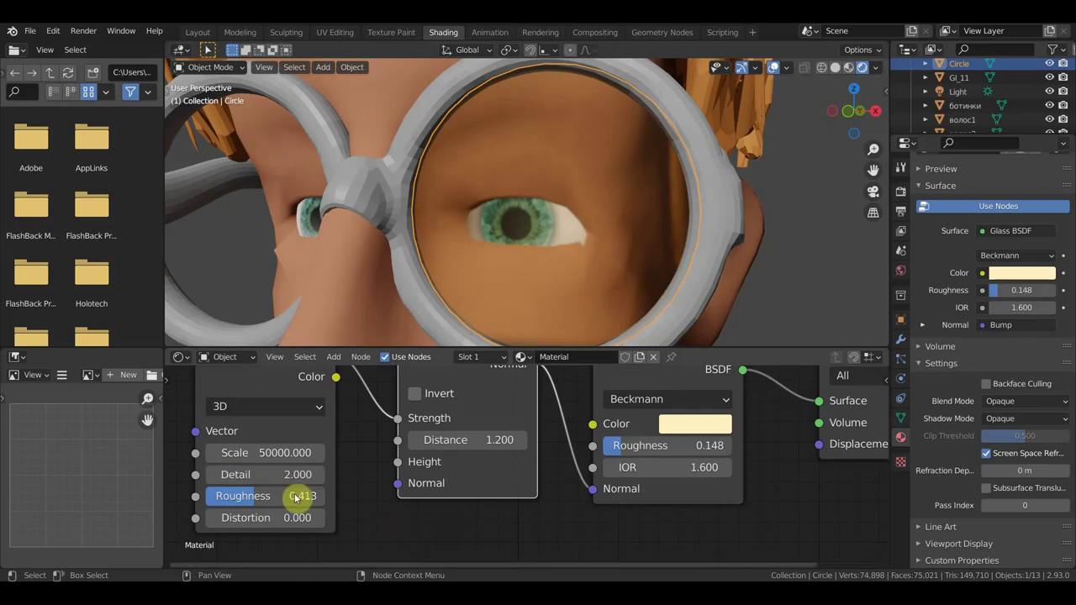
mouse_move(278, 474)
left_mouse_down()
mouse_move(442, 474)
mouse_move(306, 474)
left_mouse_up()
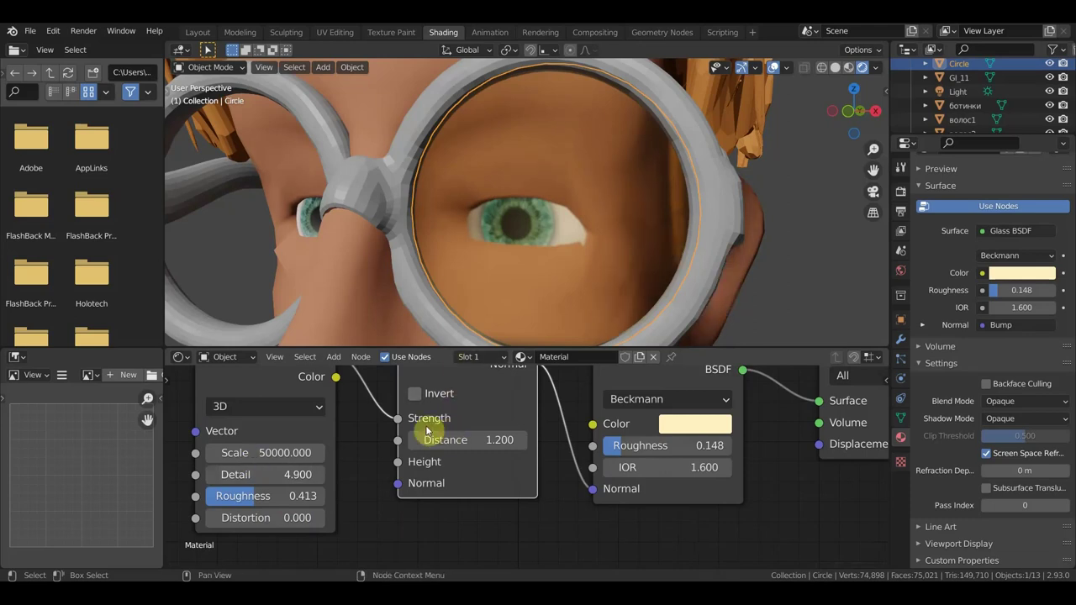
left_click(414, 396)
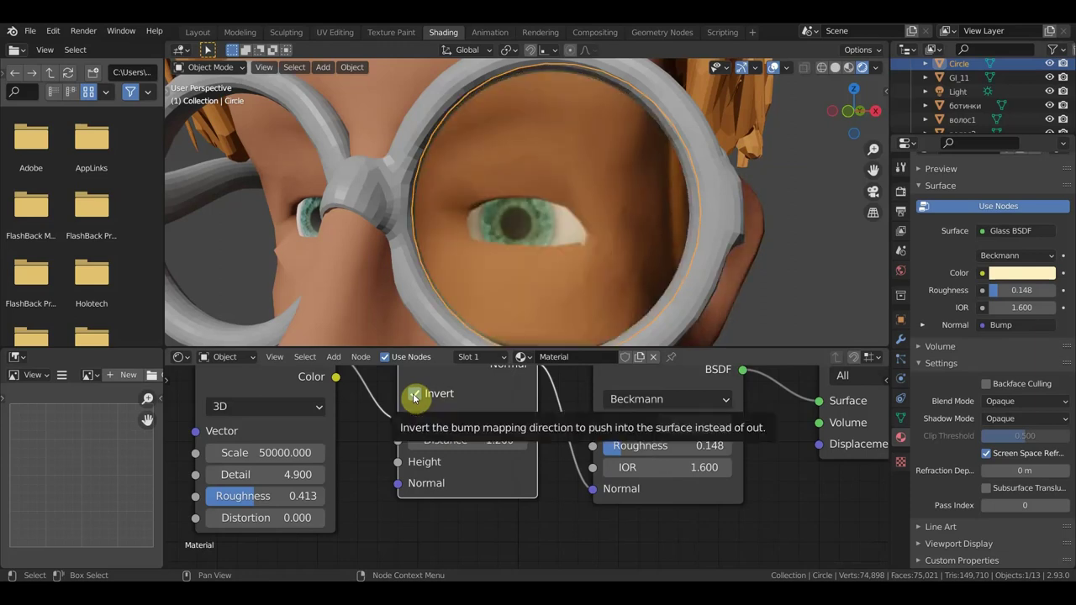
left_click(413, 397)
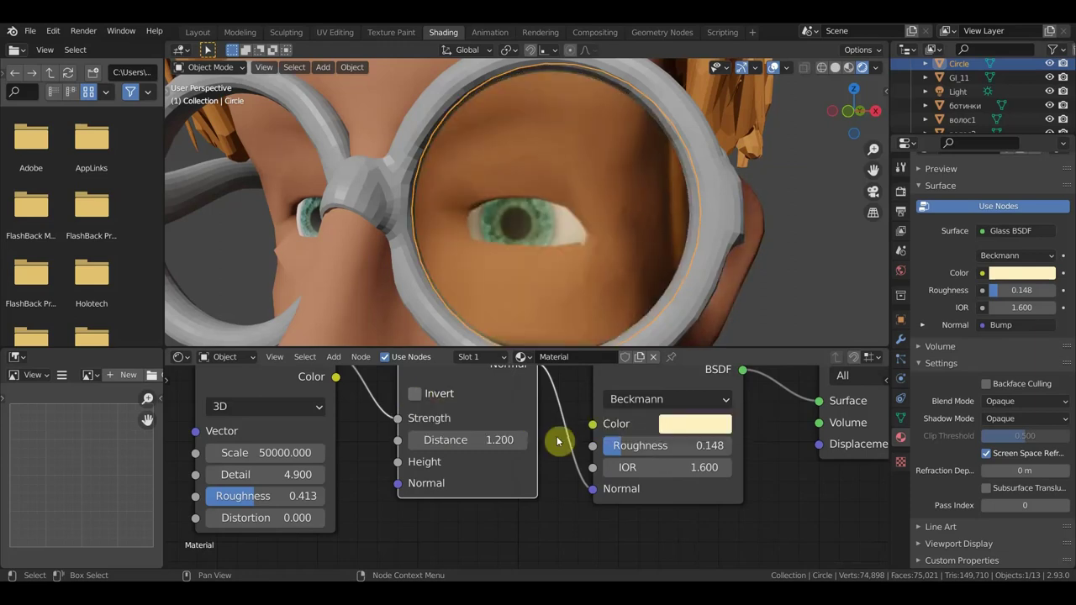
scroll(607, 294, "down", 3)
Set the Glass BSDF Roughness to 0.216 while viewing the glasses from the side
mouse_move(607, 294)
middle_mouse_down()
mouse_move(584, 283)
mouse_move(721, 308)
middle_mouse_up()
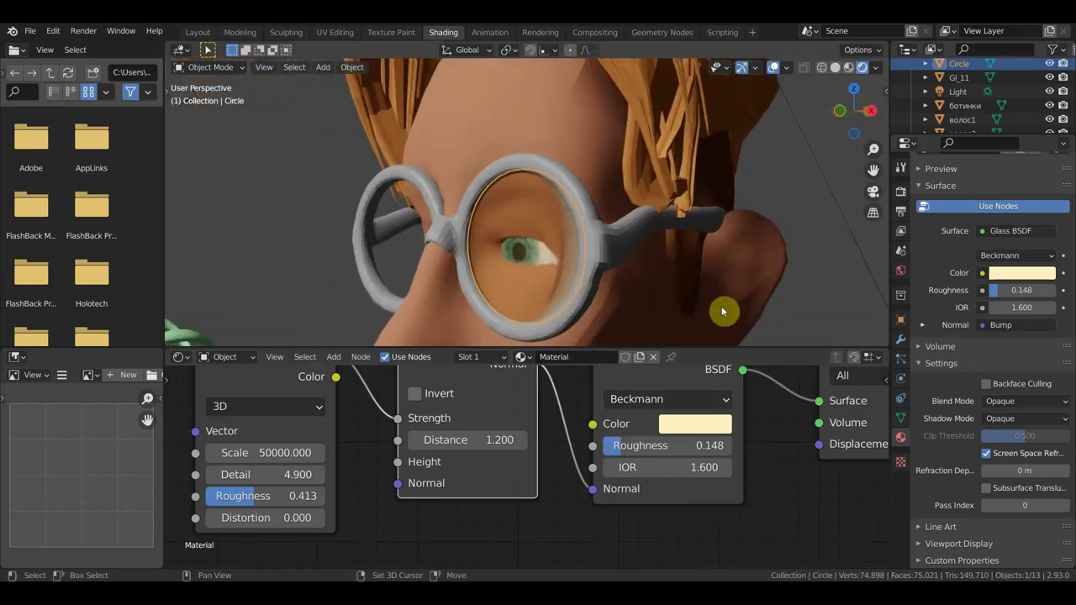
scroll(695, 309, "up", 2)
scroll(663, 243, "up", 2)
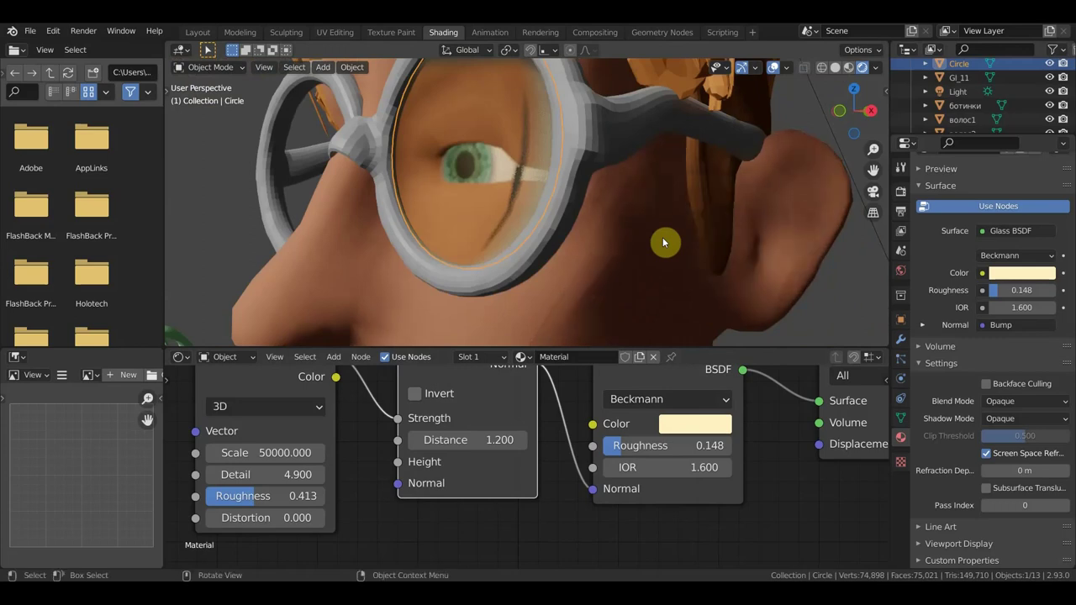
scroll(661, 239, "down", 2)
middle_click_drag(657, 246, 653, 259)
scroll(654, 259, "up", 2)
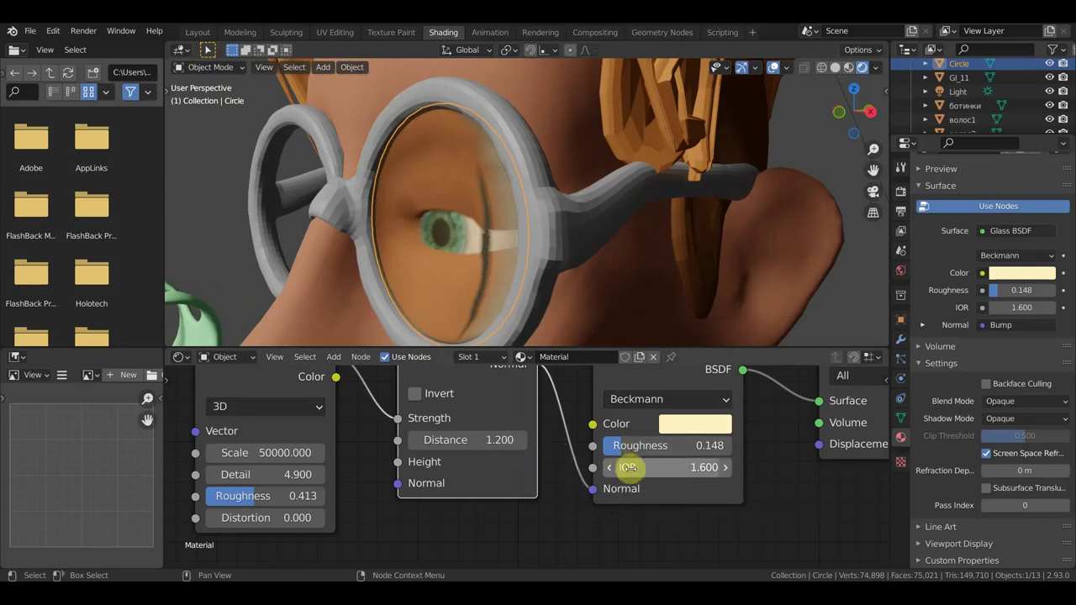
mouse_move(668, 446)
left_mouse_down()
mouse_move(605, 445)
mouse_move(682, 446)
mouse_move(652, 446)
mouse_move(622, 467)
left_mouse_up()
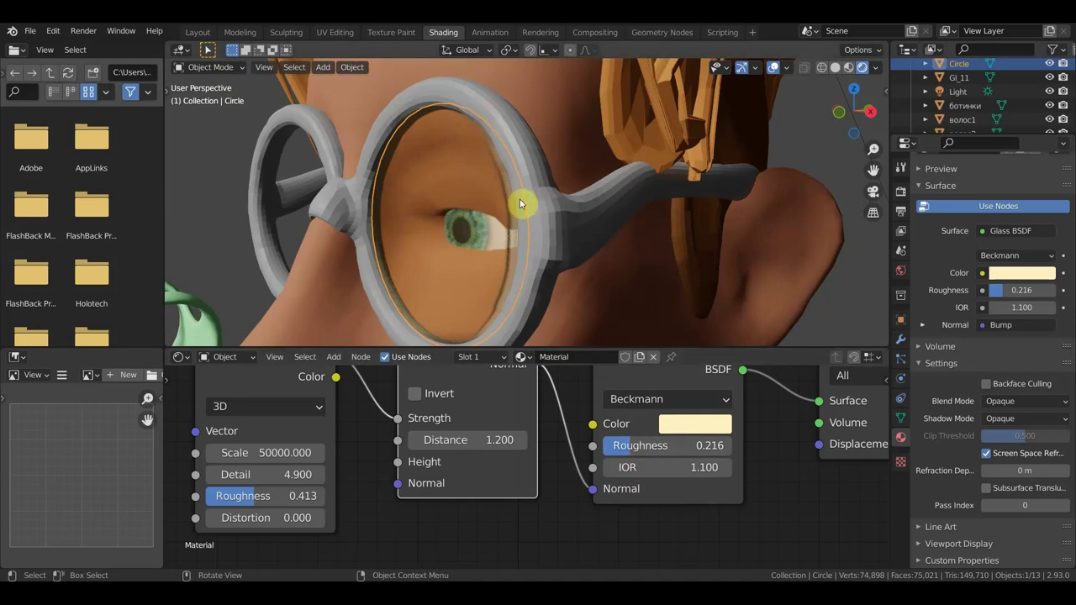
Lower the Noise Scale slightly to 49949
mouse_move(565, 236)
middle_mouse_down()
mouse_move(519, 238)
mouse_move(541, 236)
middle_mouse_up()
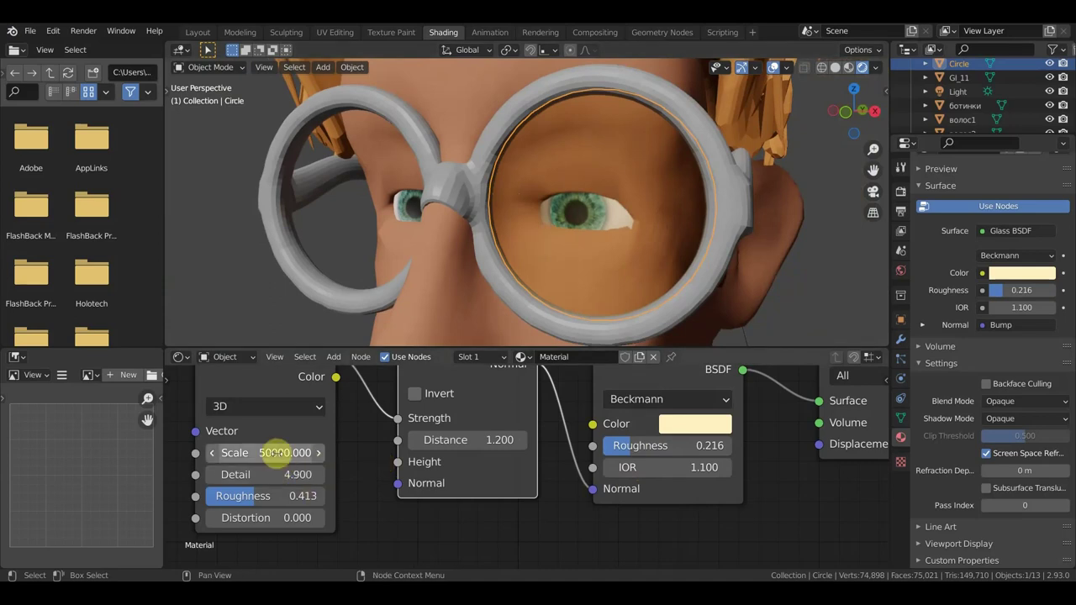
left_click_drag(276, 453, 268, 454)
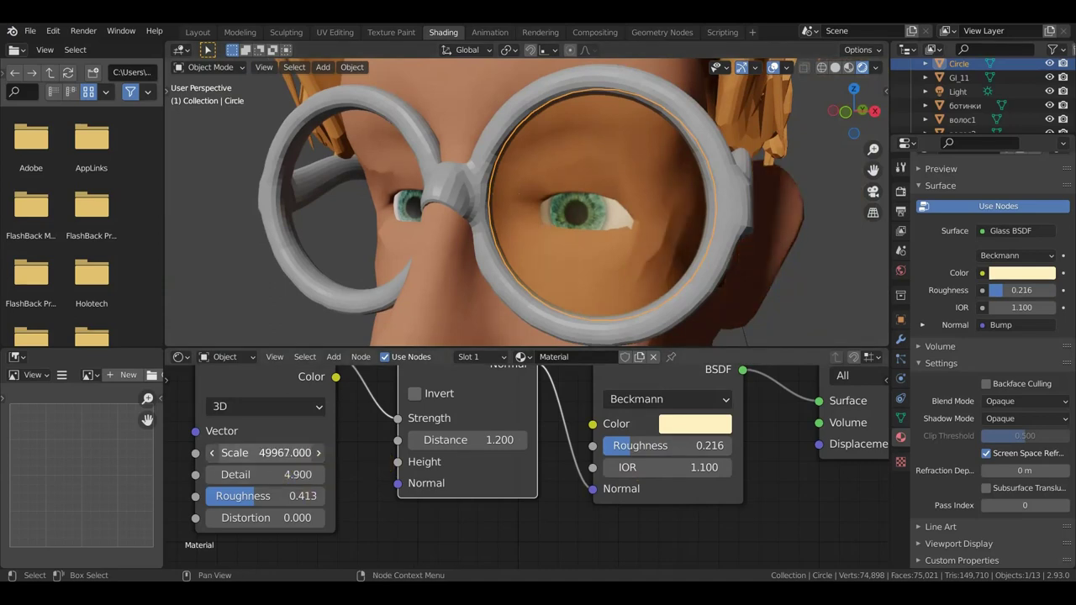
left_click_drag(276, 454, 267, 453)
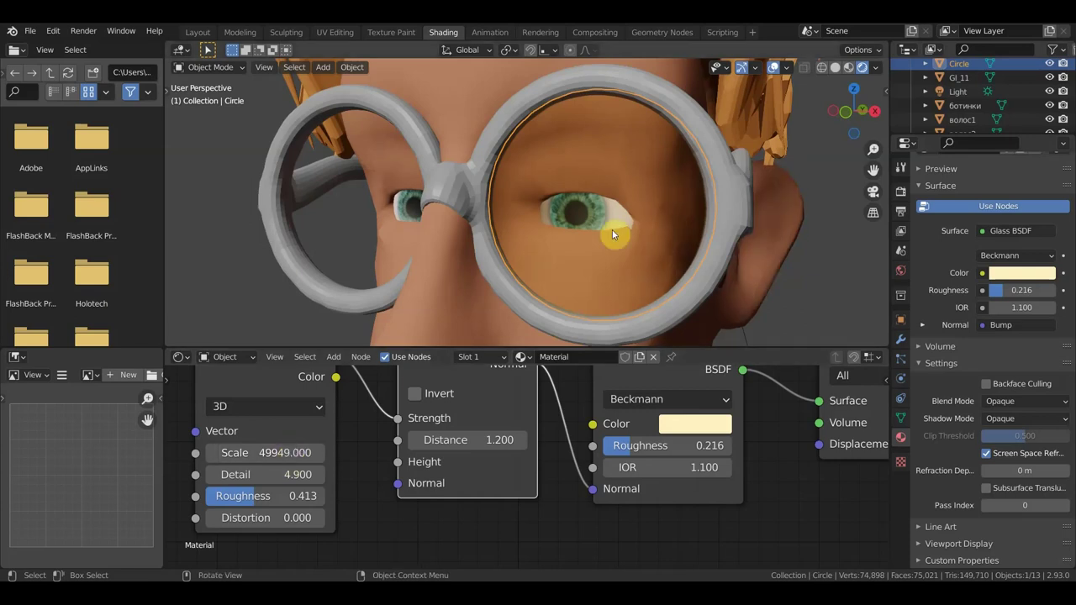
scroll(639, 206, "down", 5)
middle_click_drag(655, 200, 675, 202)
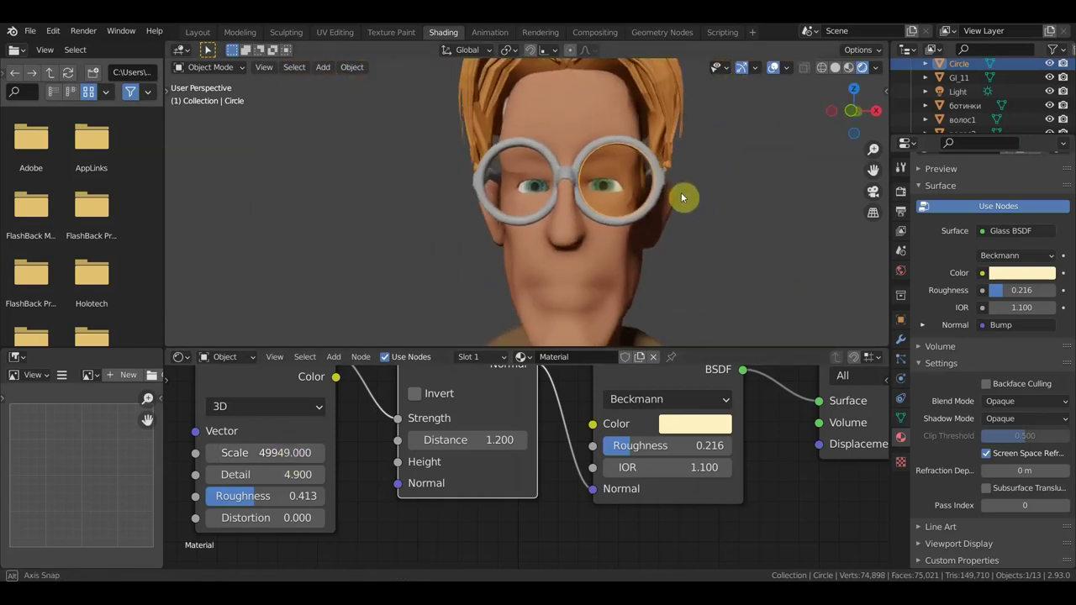
scroll(675, 202, "up", 3)
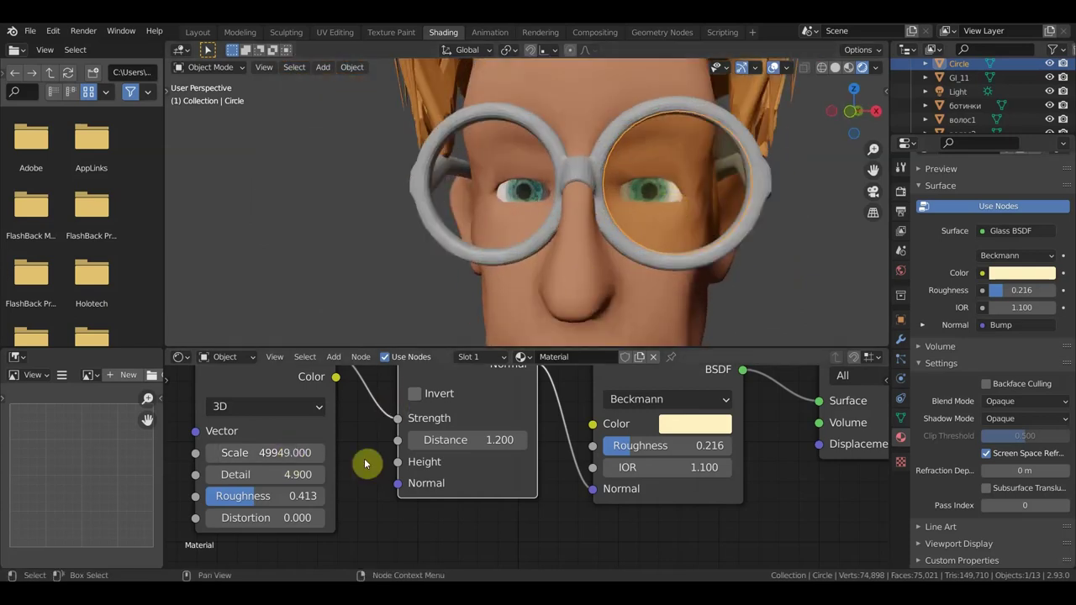
Move the Noise link off Bump Strength onto Bump Distance
left_click_drag(398, 423, 398, 440)
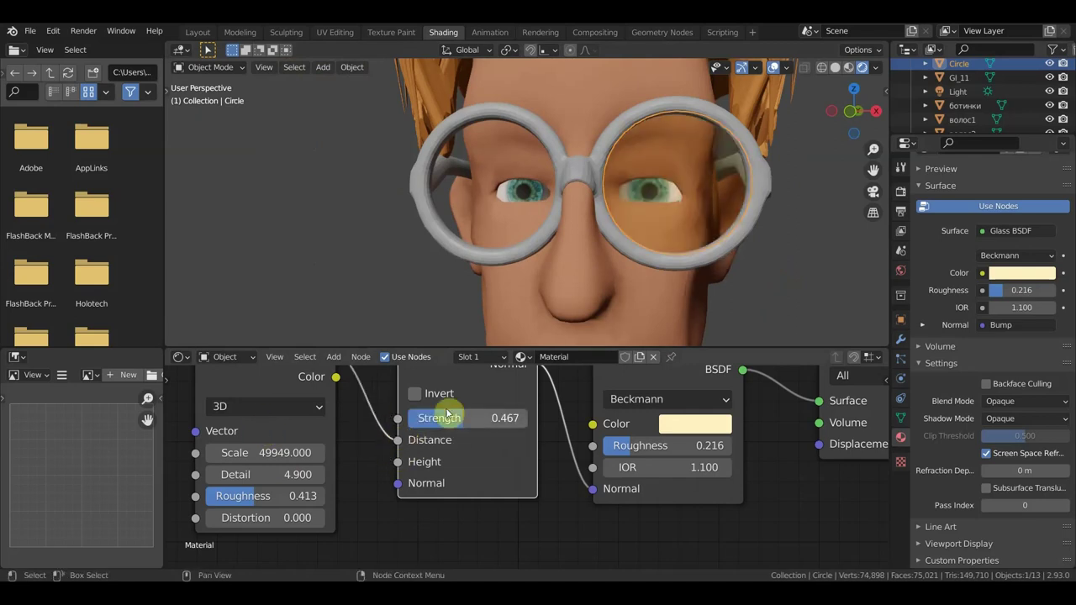
scroll(667, 264, "up", 2)
scroll(661, 266, "up", 3)
scroll(656, 266, "down", 2)
scroll(646, 264, "down", 3)
mouse_move(646, 266)
middle_mouse_down()
mouse_move(625, 271)
mouse_move(632, 263)
middle_mouse_up()
scroll(632, 263, "up", 3)
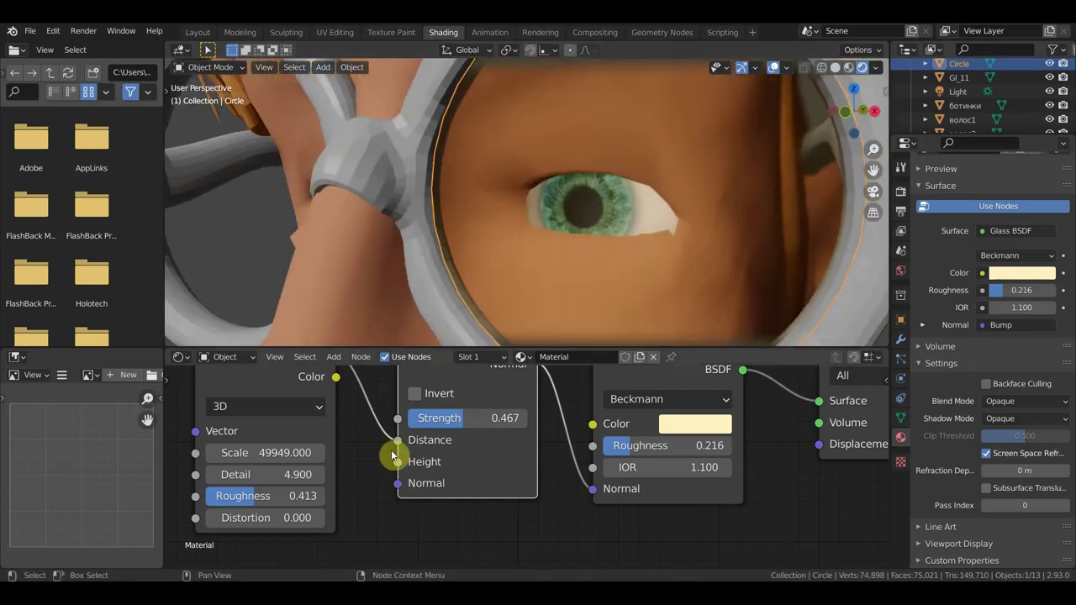
Move the Noise link to Bump Height, set Distance to 2.400, and try Noise Scale 100000000
left_click_drag(399, 442, 400, 462)
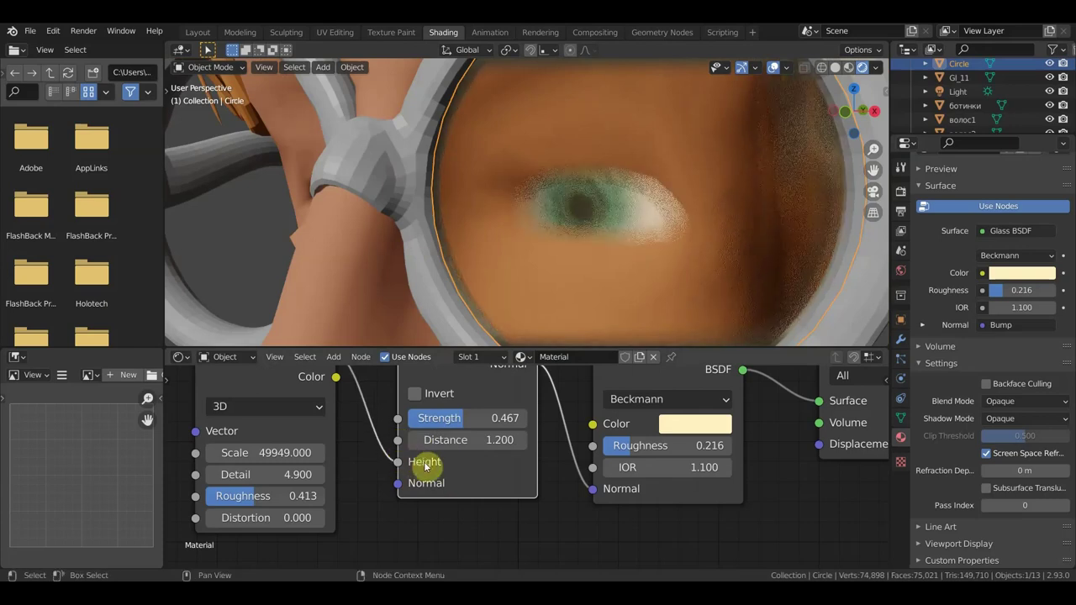
left_click_drag(457, 444, 374, 467)
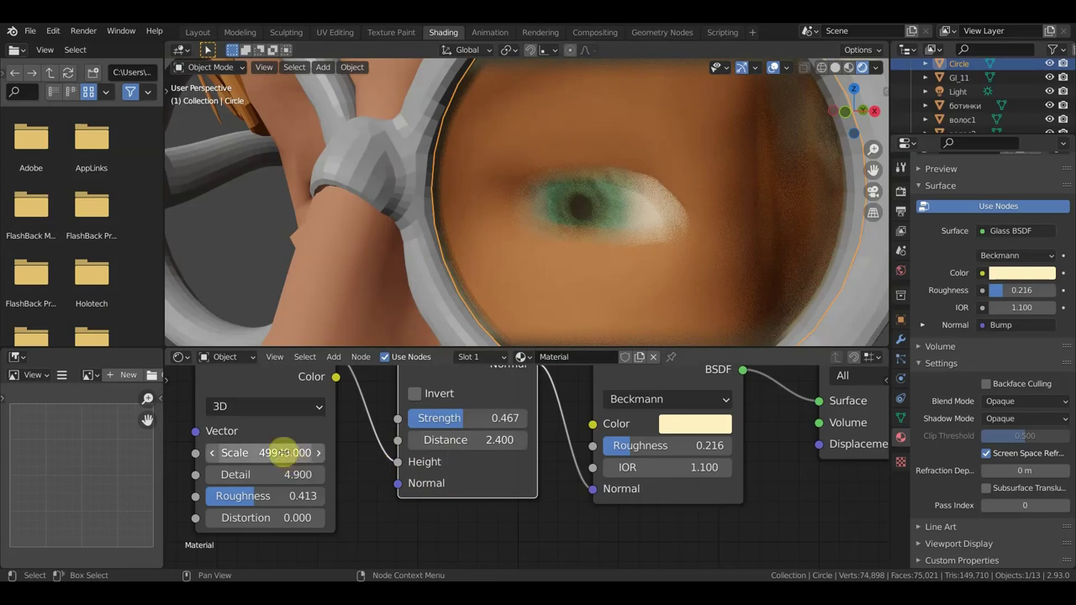
left_click_drag(267, 452, 262, 453)
left_click(263, 452)
type("100000000")
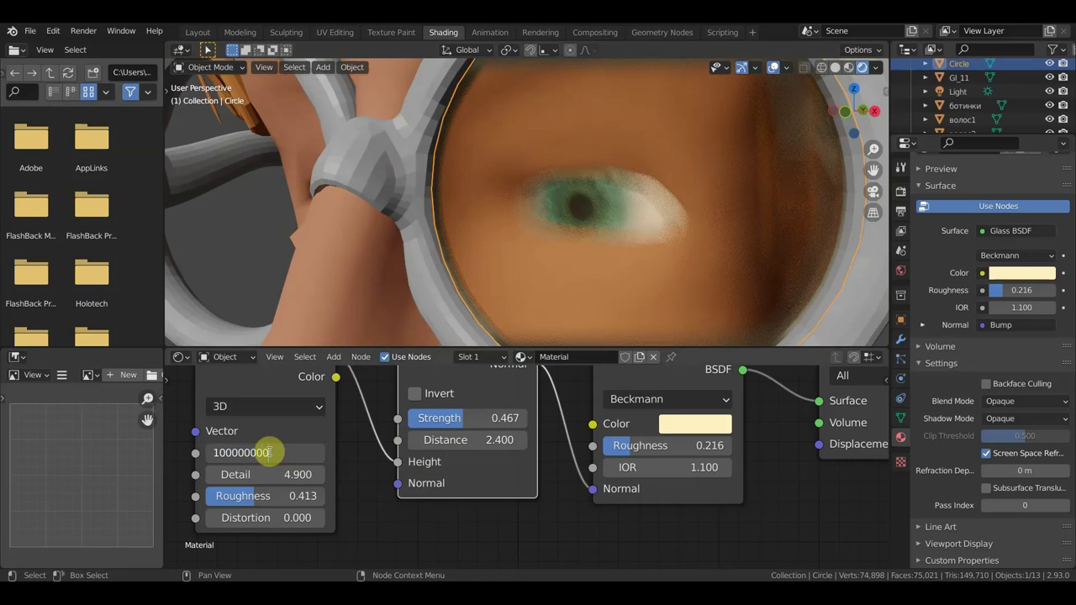
key("Return")
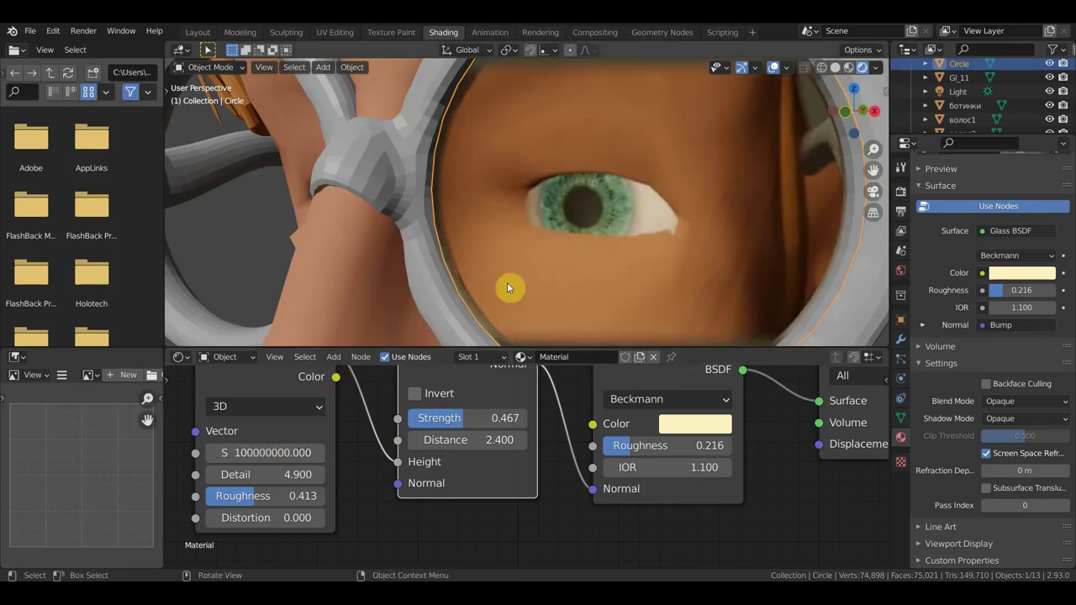
scroll(578, 255, "down", 4)
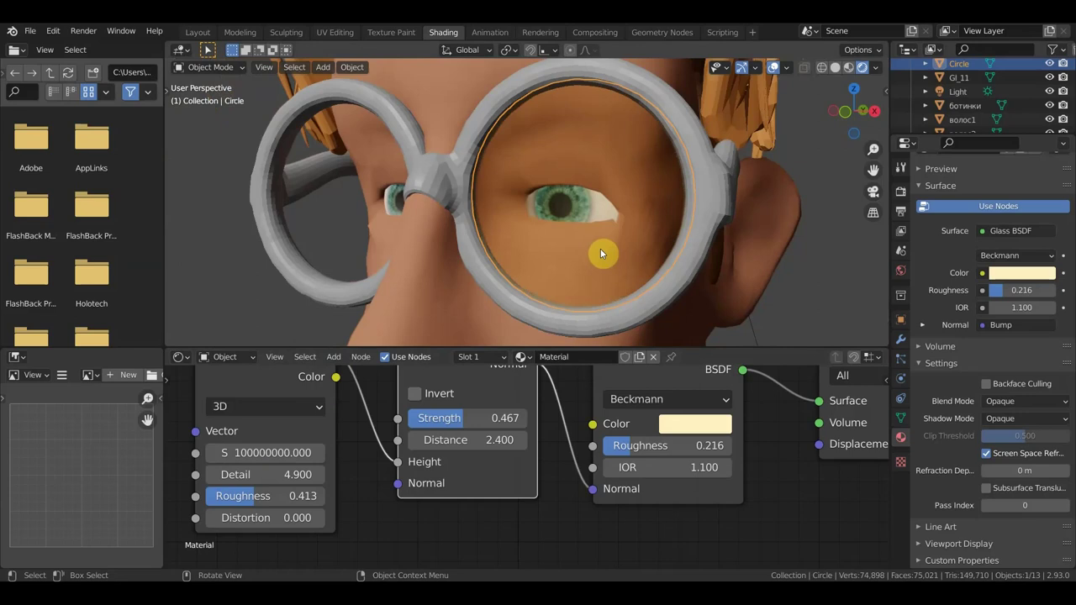
Re-edit the Noise Scale value, trying 1000000
left_click(271, 452)
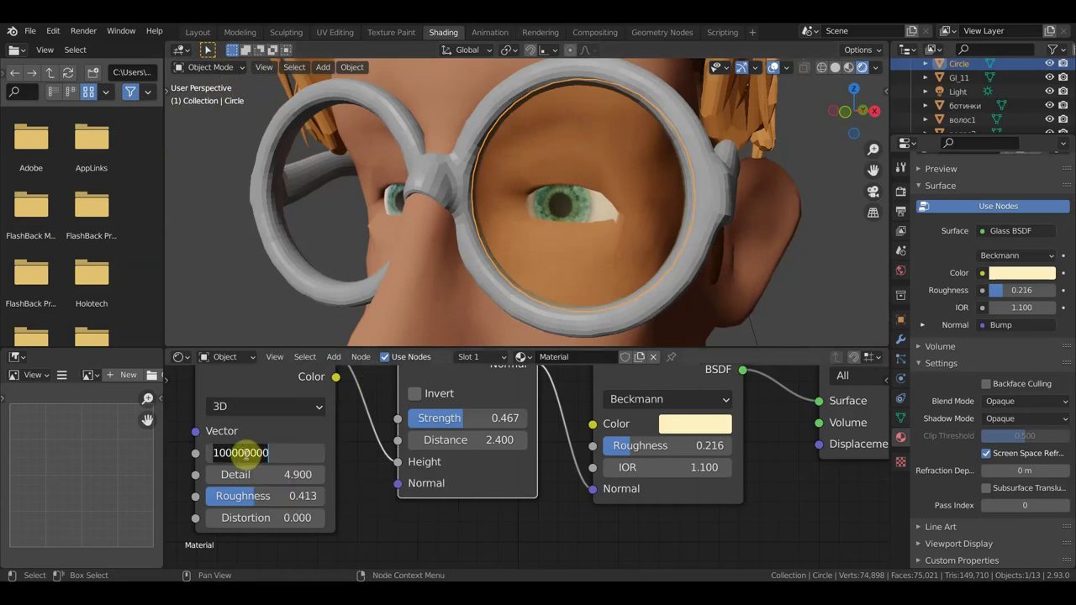
left_click(234, 453)
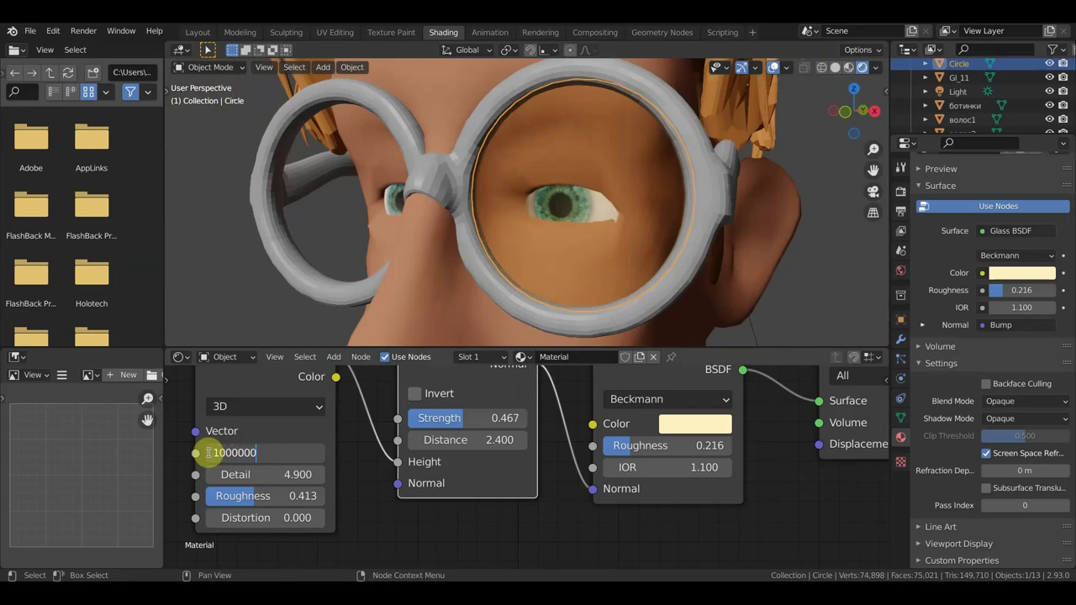
key("Return")
scroll(491, 285, "up", 4)
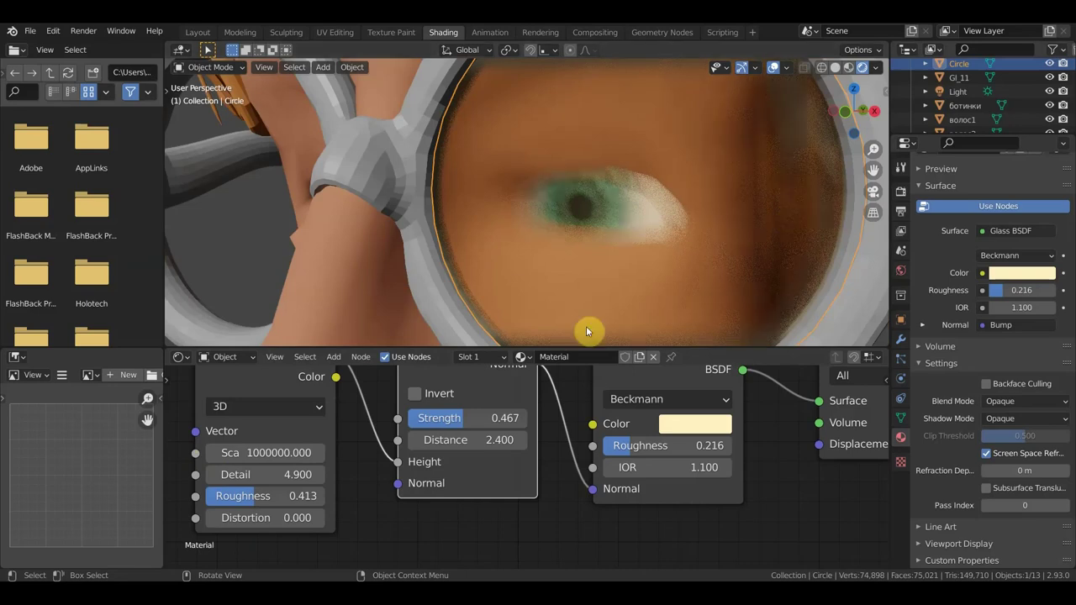
left_click(271, 453)
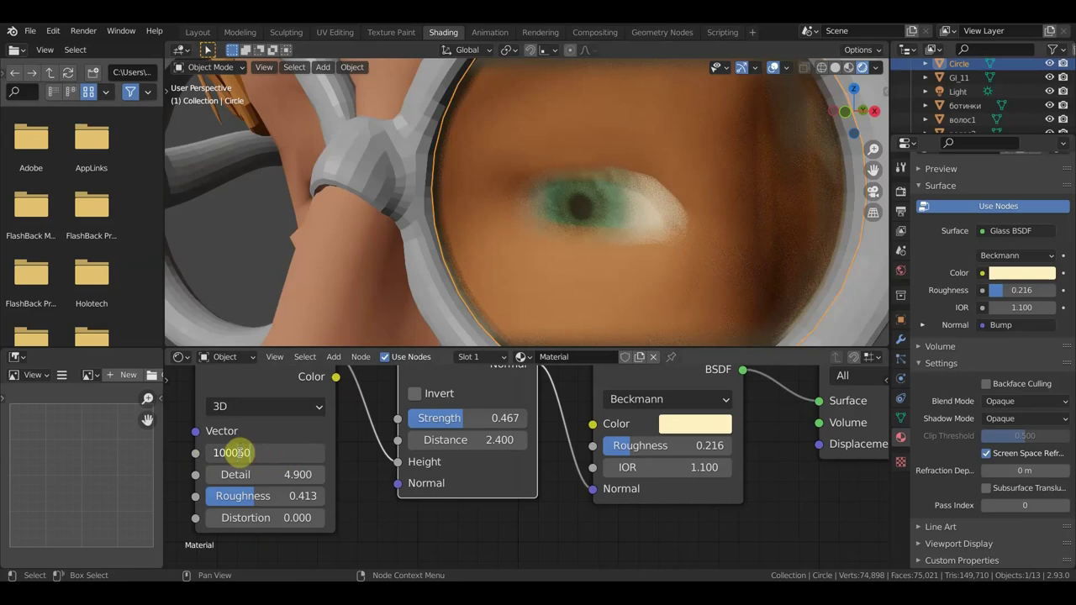
type("1000500")
key("Return")
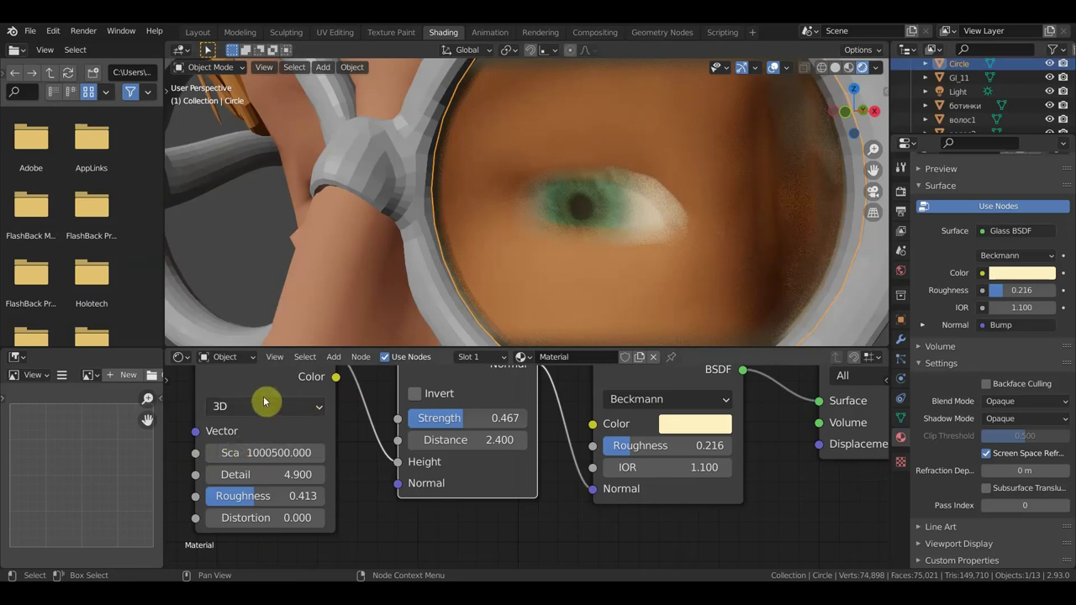
Set the Noise Scale to 2000500 and lower Bump Strength to 0.000
left_click_drag(258, 453, 270, 453)
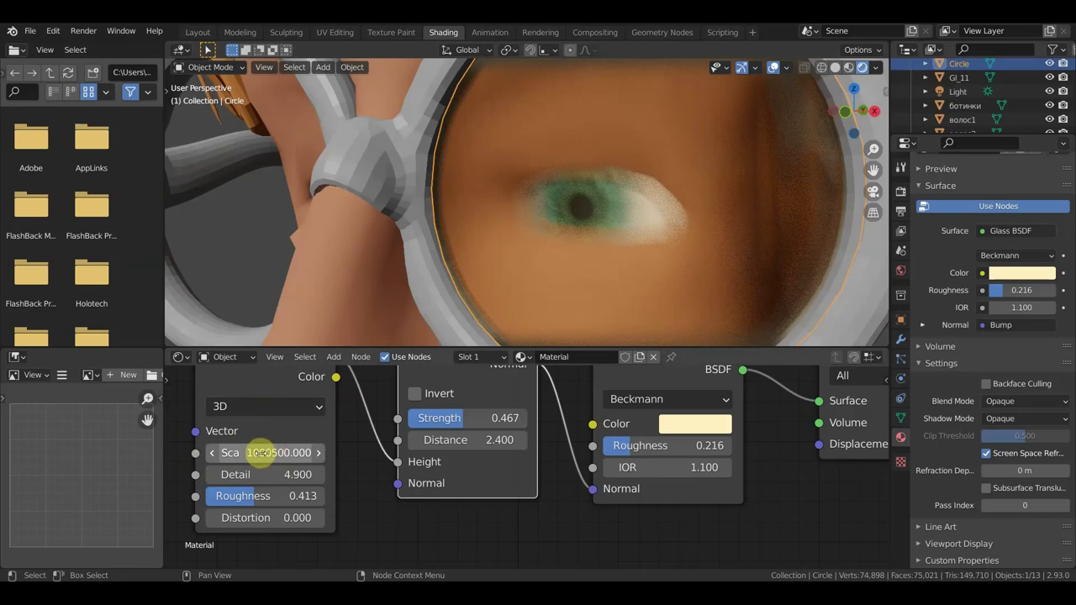
left_click(260, 453)
left_click(217, 454)
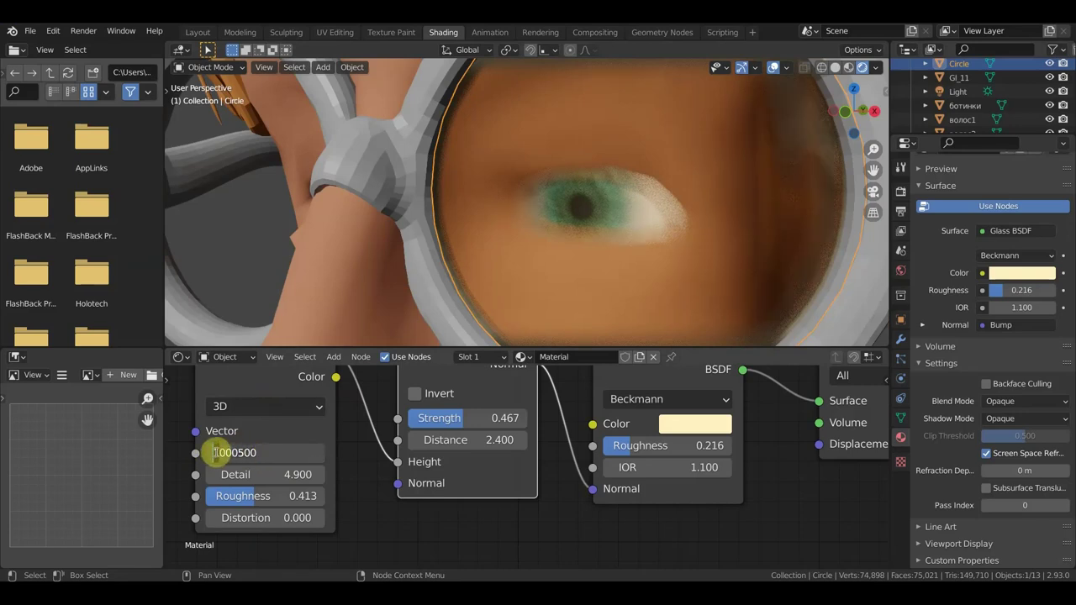
key("BackSpace")
type("2")
key("Return")
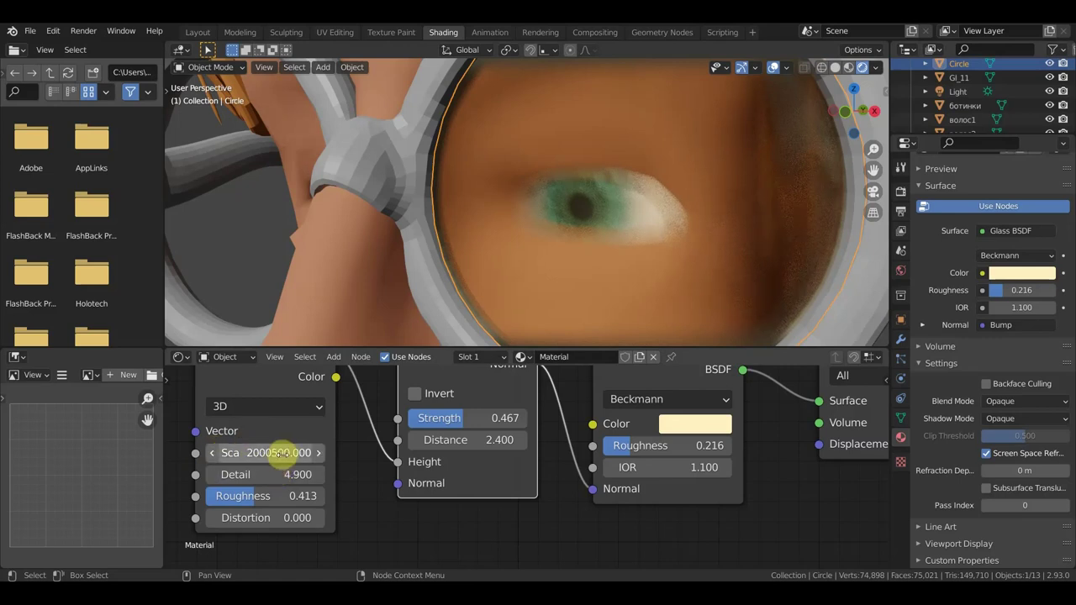
left_click_drag(471, 418, 302, 418)
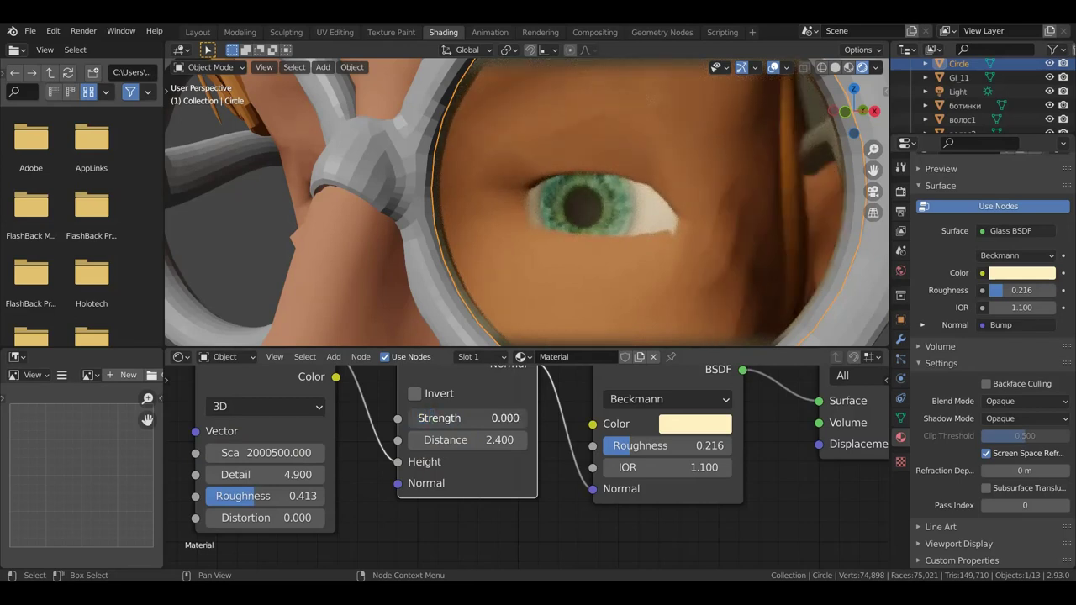
Raise Bump Strength to 0.207 and set the Noise Scale to 50000
left_click_drag(302, 418, 381, 418)
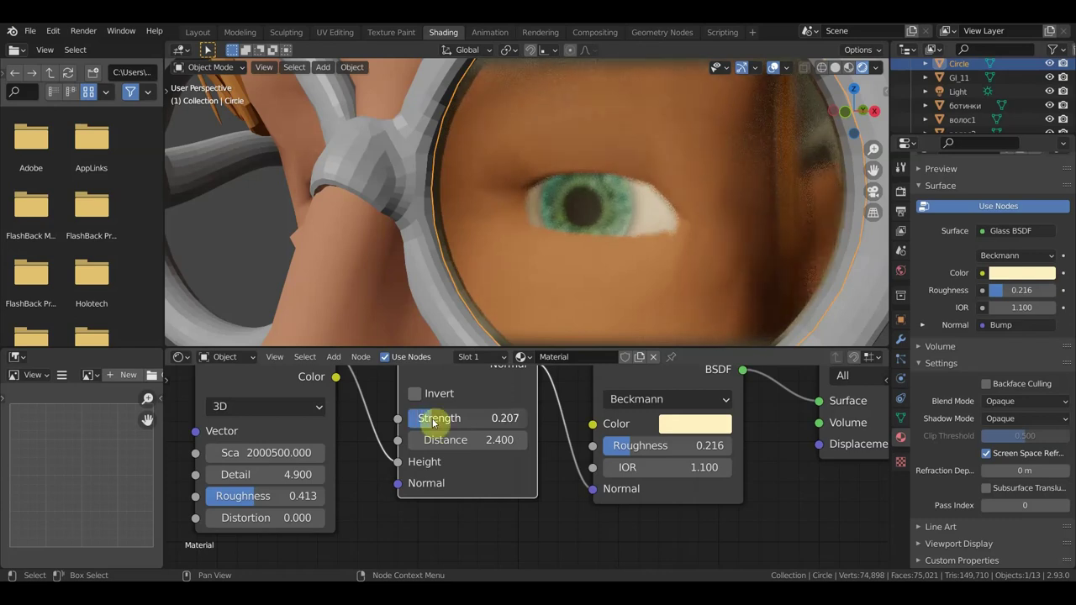
scroll(749, 166, "down", 5)
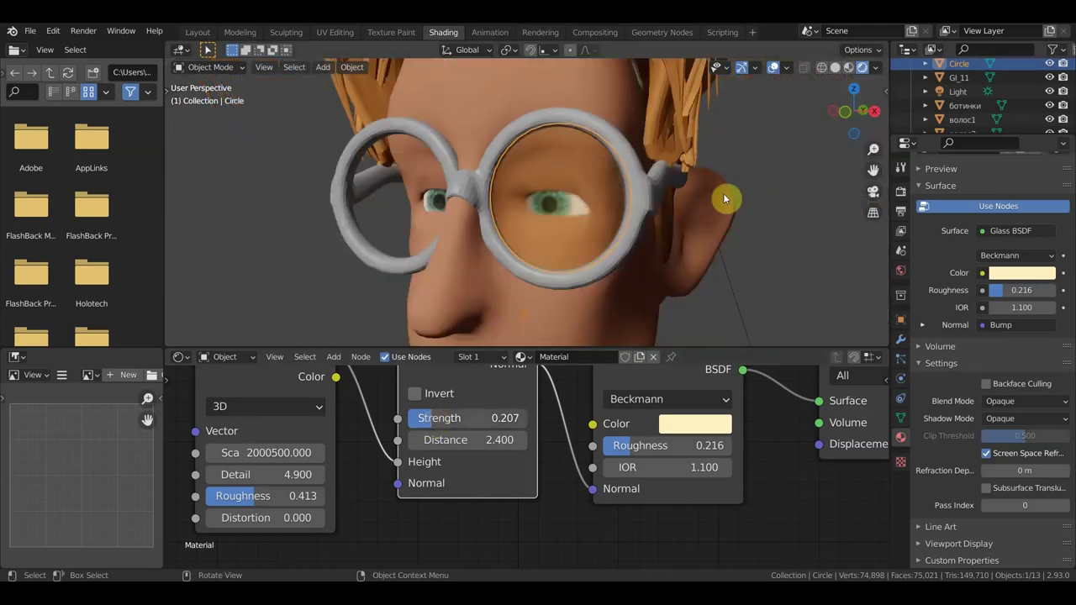
left_click(269, 452)
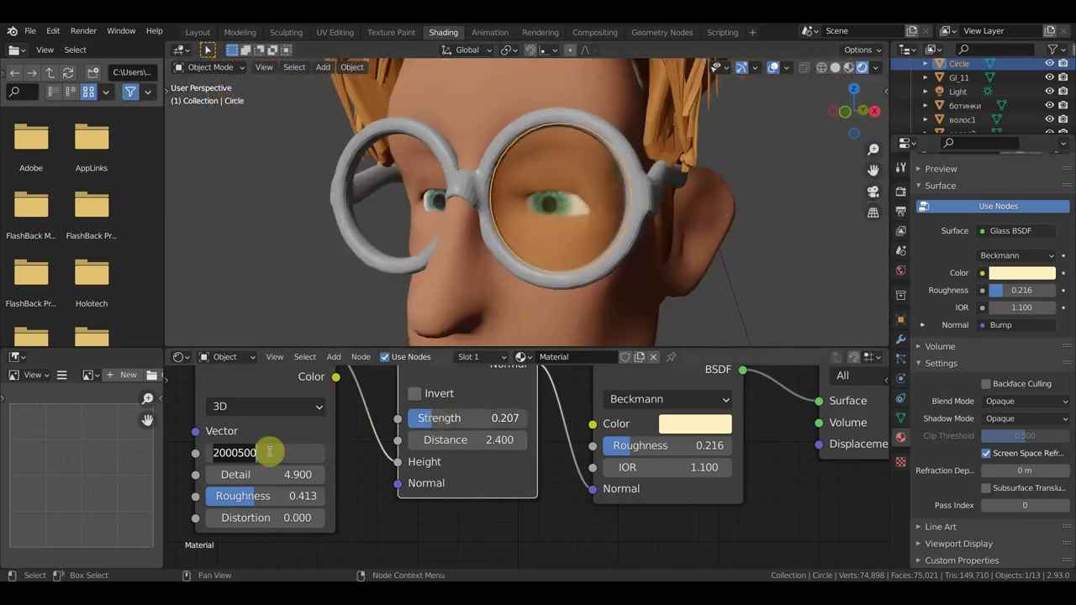
type("1")
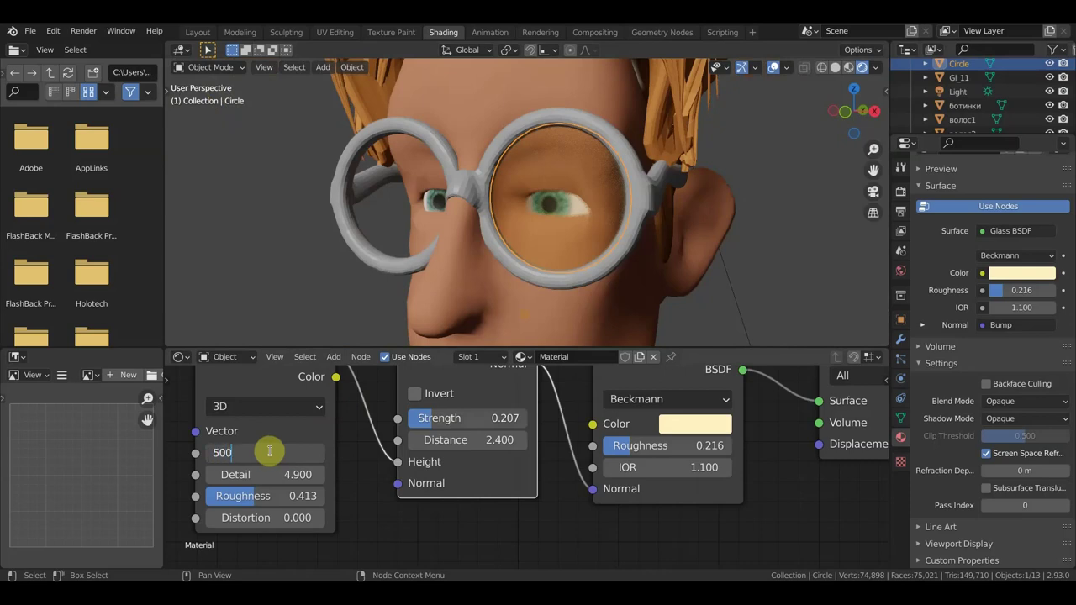
key("Return")
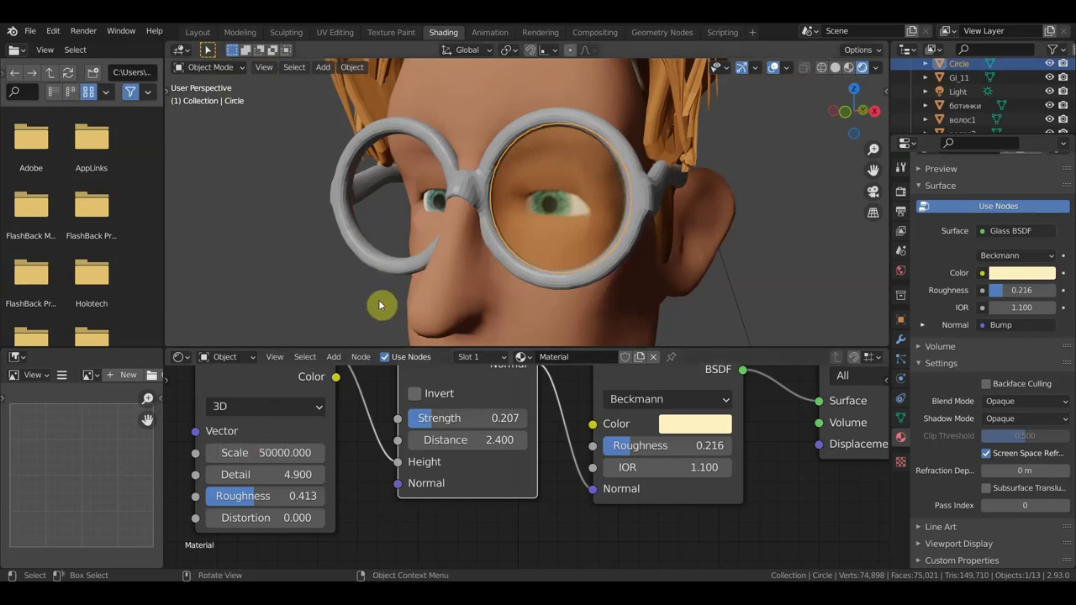
scroll(500, 264, "up", 2)
scroll(500, 264, "up", 3)
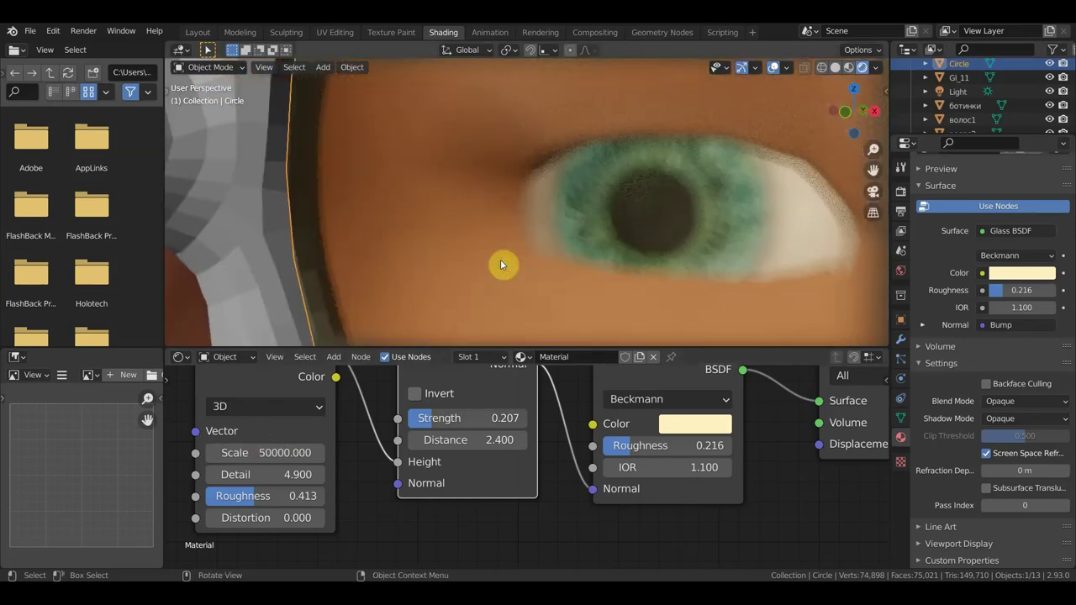
scroll(500, 264, "down", 1)
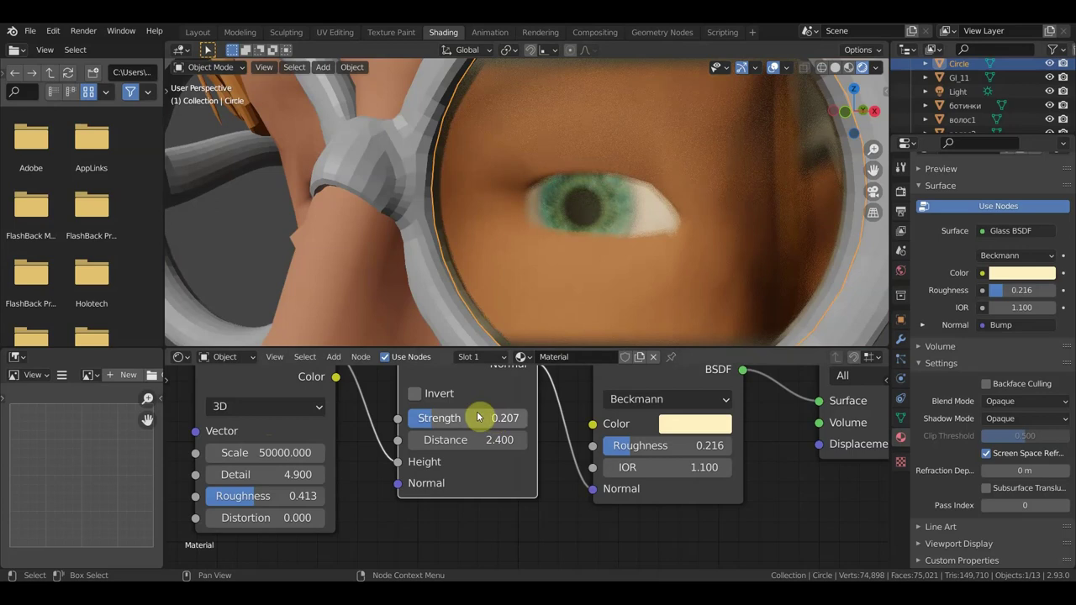
Nudge the Bump node, set Noise Roughness to 0.233, and try then reset Distortion to 0
left_click_drag(401, 460, 404, 473)
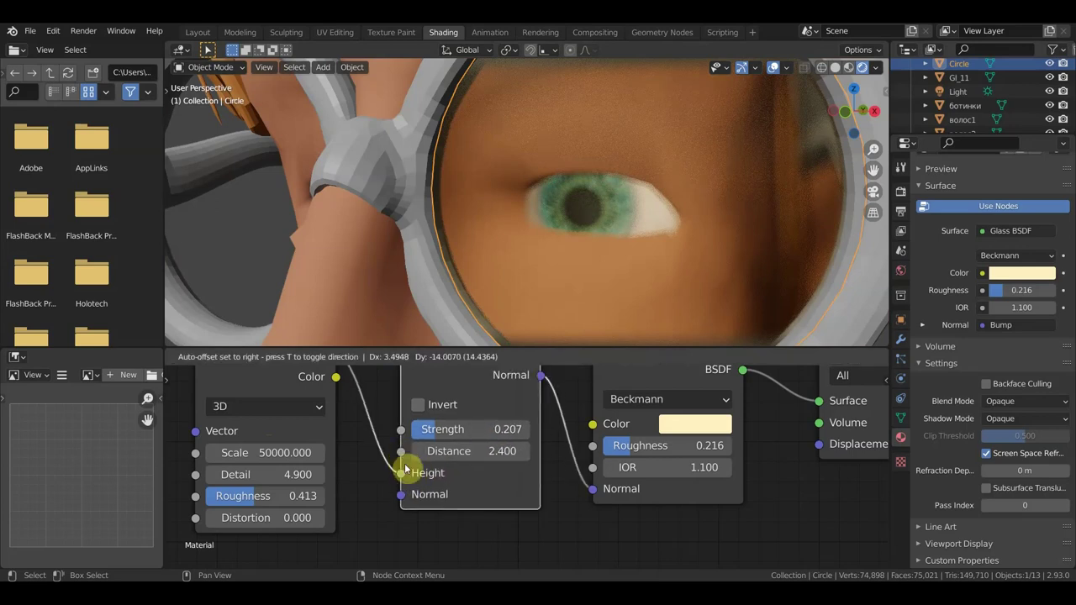
mouse_move(265, 496)
left_mouse_down()
mouse_move(311, 497)
mouse_move(234, 496)
left_mouse_up()
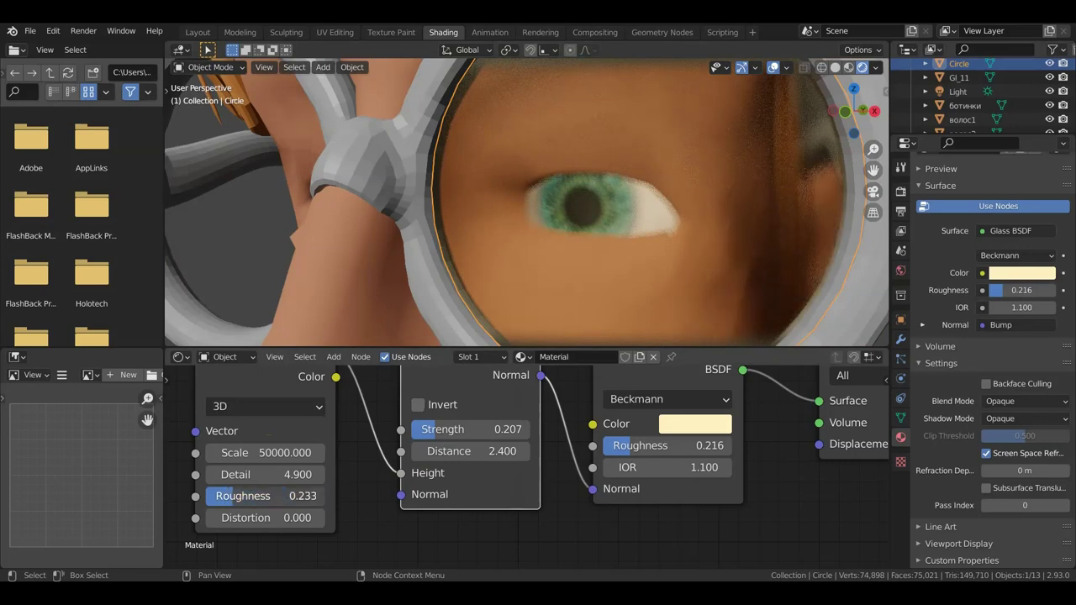
mouse_move(247, 518)
left_mouse_down()
mouse_move(333, 518)
mouse_move(252, 518)
left_mouse_up()
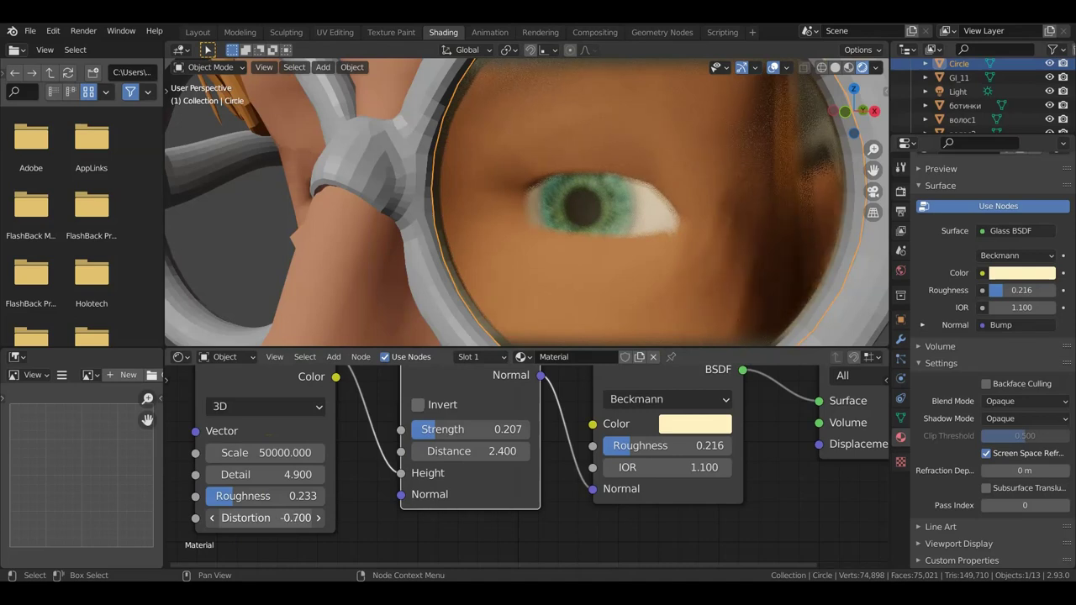
key("BackSpace")
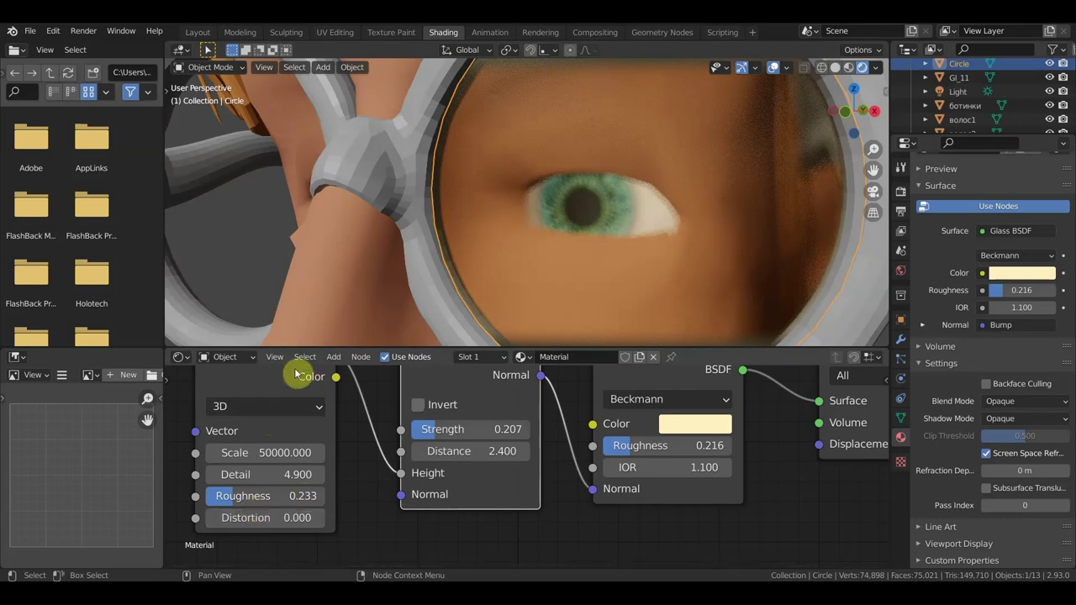
Push the Noise Detail up to its maximum of 16
mouse_move(289, 475)
left_mouse_down()
mouse_move(236, 474)
mouse_move(320, 474)
left_mouse_up()
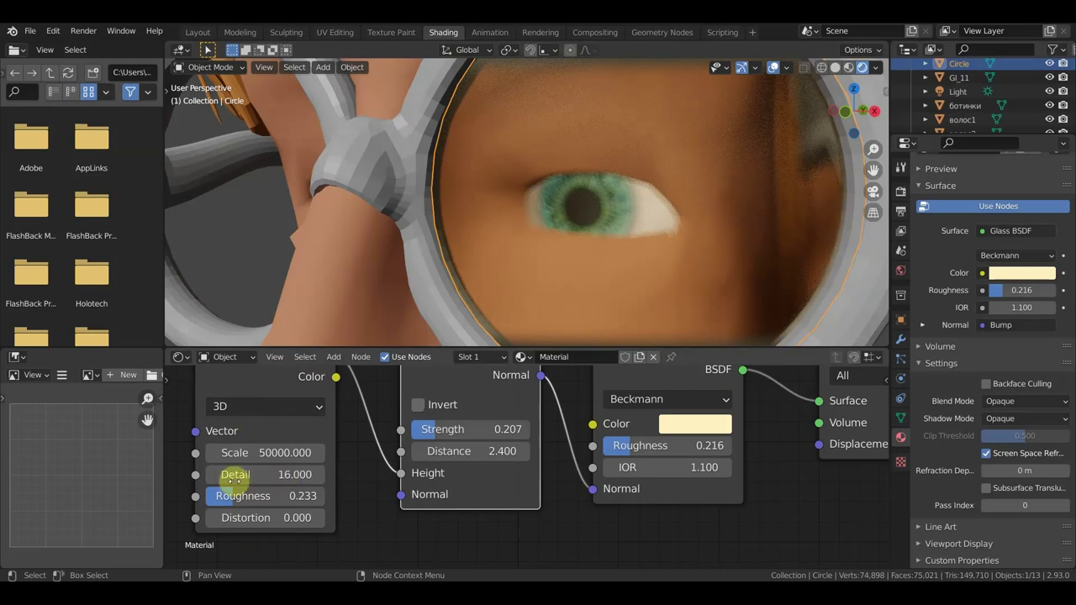
left_click_drag(227, 478, 271, 477)
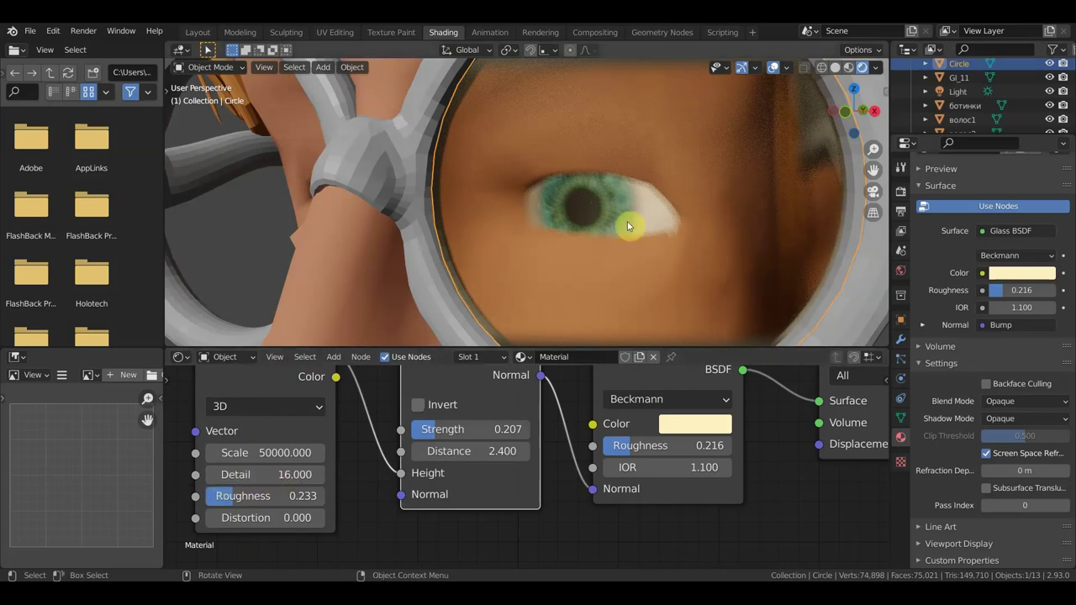
scroll(628, 221, "down", 5)
middle_click_drag(625, 228, 647, 226)
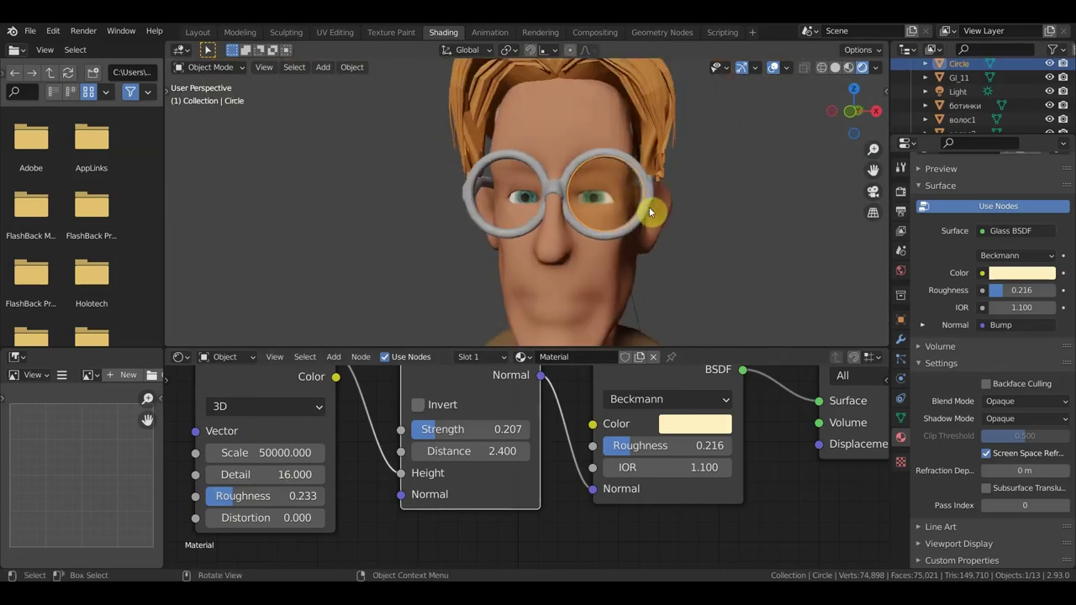
Check the glasses in the Layout workspace, then return to Shading
left_click(198, 32)
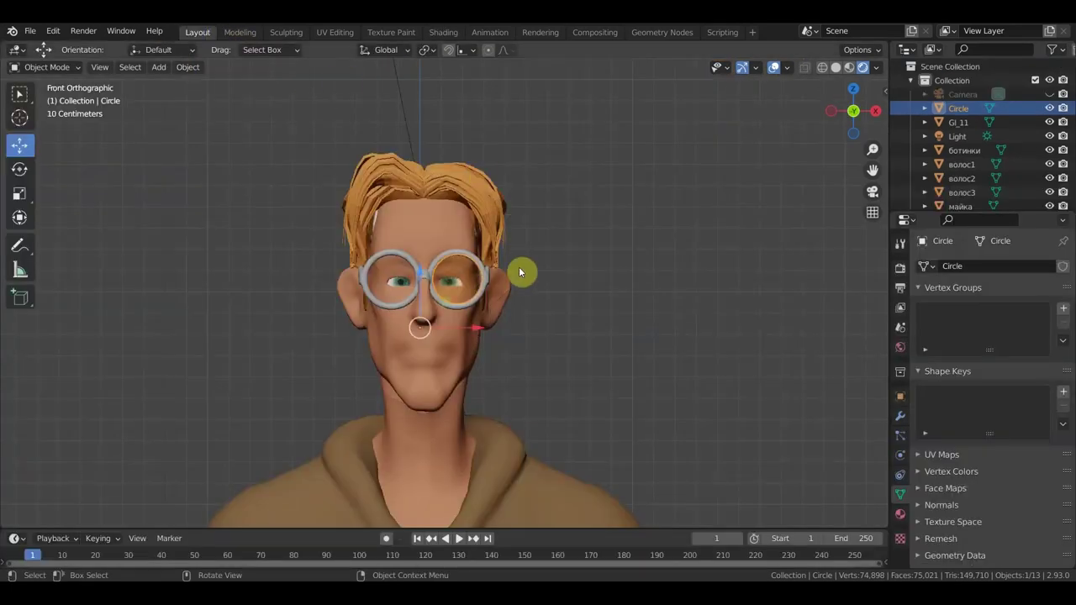
scroll(519, 267, "up", 2)
scroll(519, 267, "up", 2)
scroll(519, 267, "up", 2)
scroll(541, 243, "up", 2)
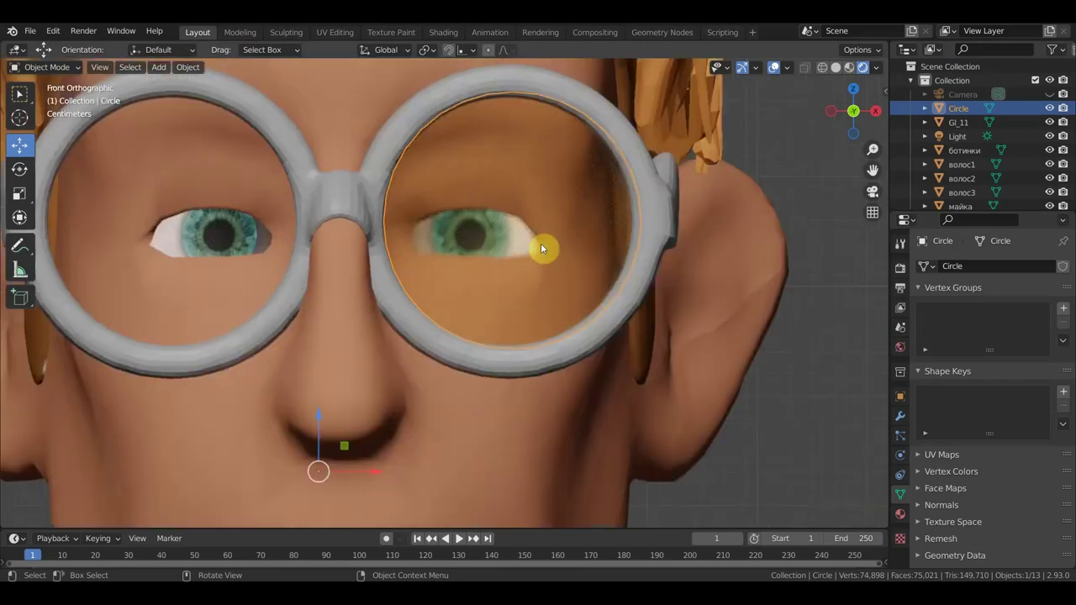
scroll(480, 247, "down", 2)
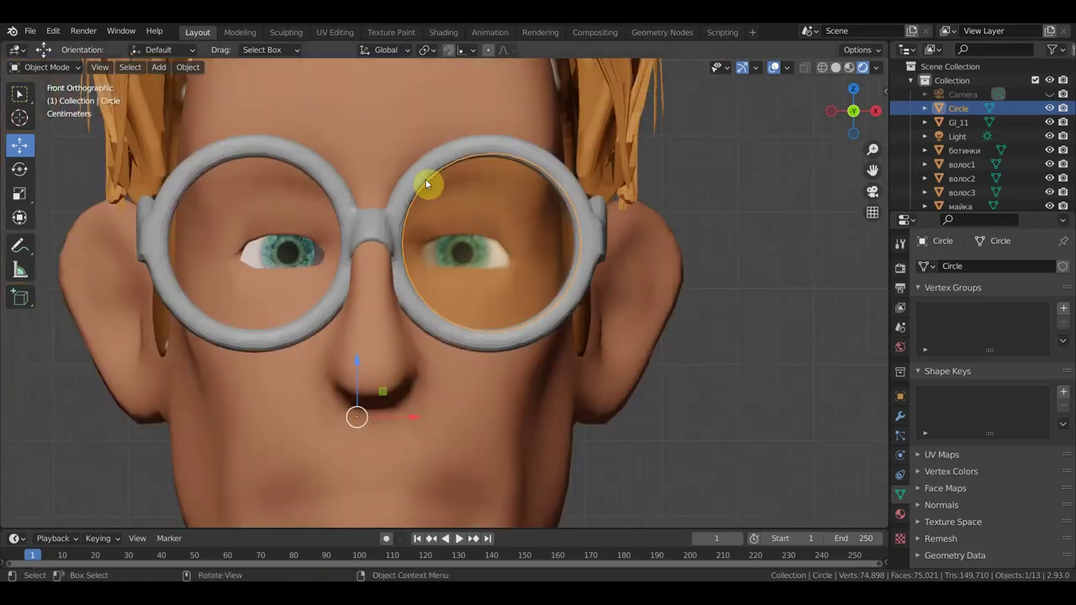
left_click(443, 32)
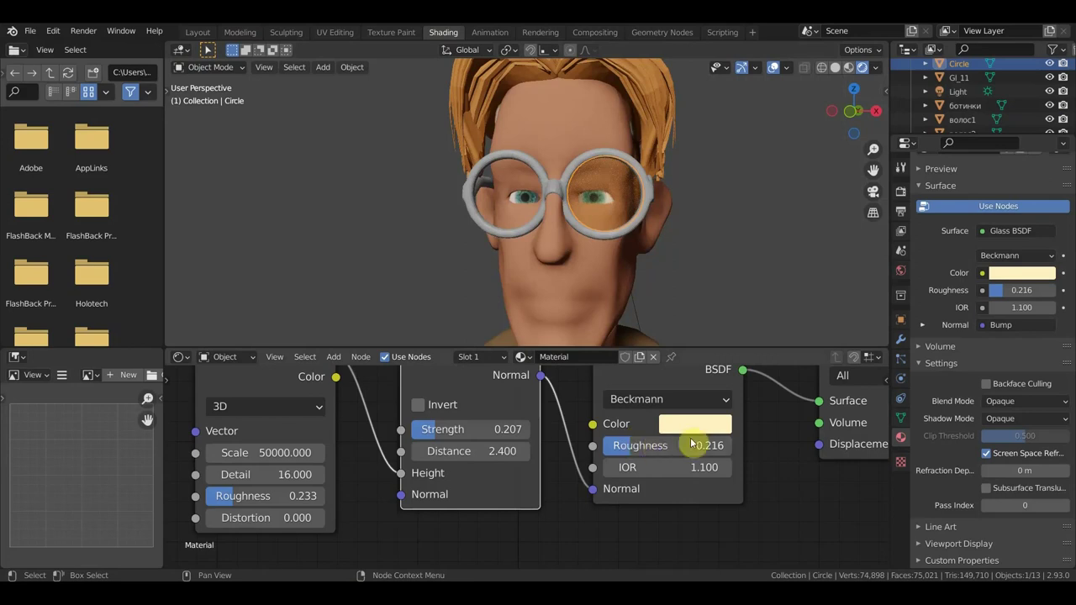
Tint the lens Glass Color a pale pink and set its Roughness to 0.265
left_click(695, 424)
mouse_move(731, 221)
left_mouse_down()
mouse_move(743, 214)
mouse_move(746, 256)
mouse_move(748, 184)
mouse_move(739, 217)
left_mouse_up()
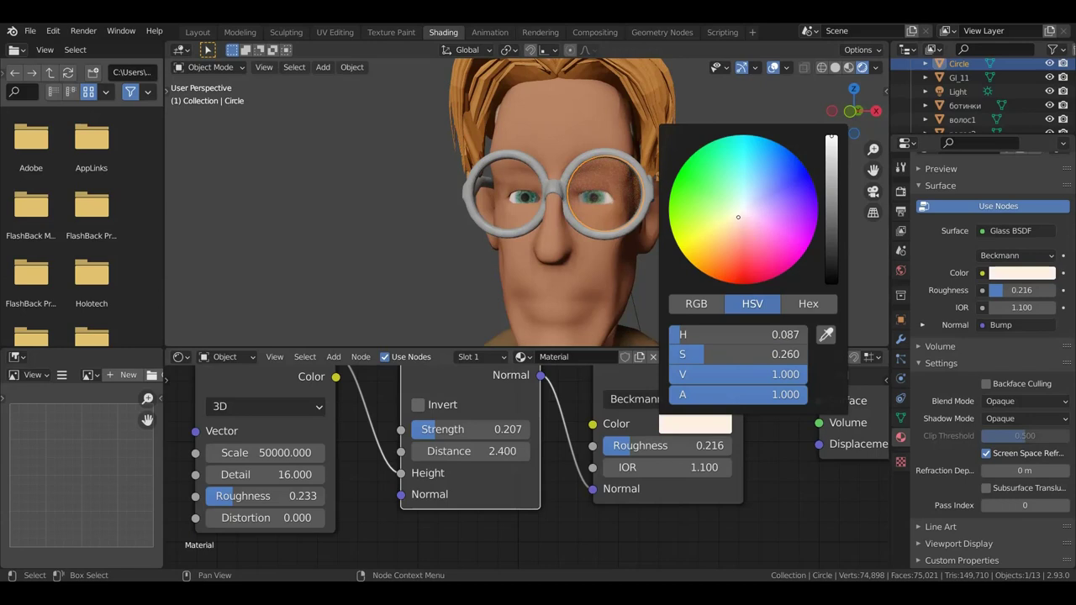
left_click_drag(739, 217, 739, 223)
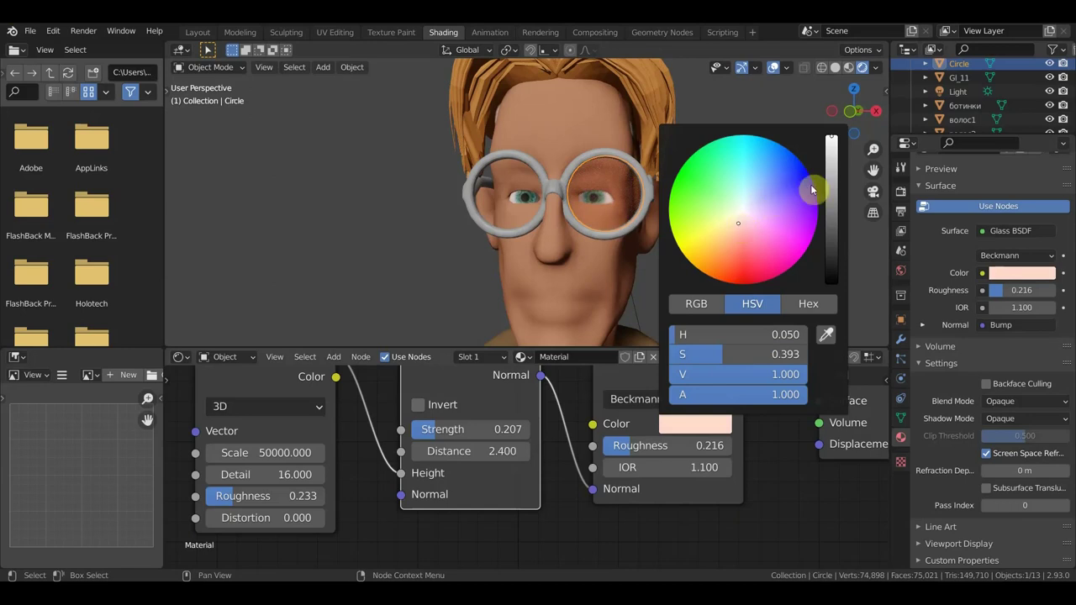
mouse_move(831, 139)
left_mouse_down()
mouse_move(832, 236)
mouse_move(832, 136)
left_mouse_up()
left_click_drag(630, 446, 679, 445)
mouse_move(665, 446)
left_mouse_down()
mouse_move(602, 445)
mouse_move(616, 445)
mouse_move(624, 465)
mouse_move(655, 467)
mouse_move(631, 468)
left_mouse_up()
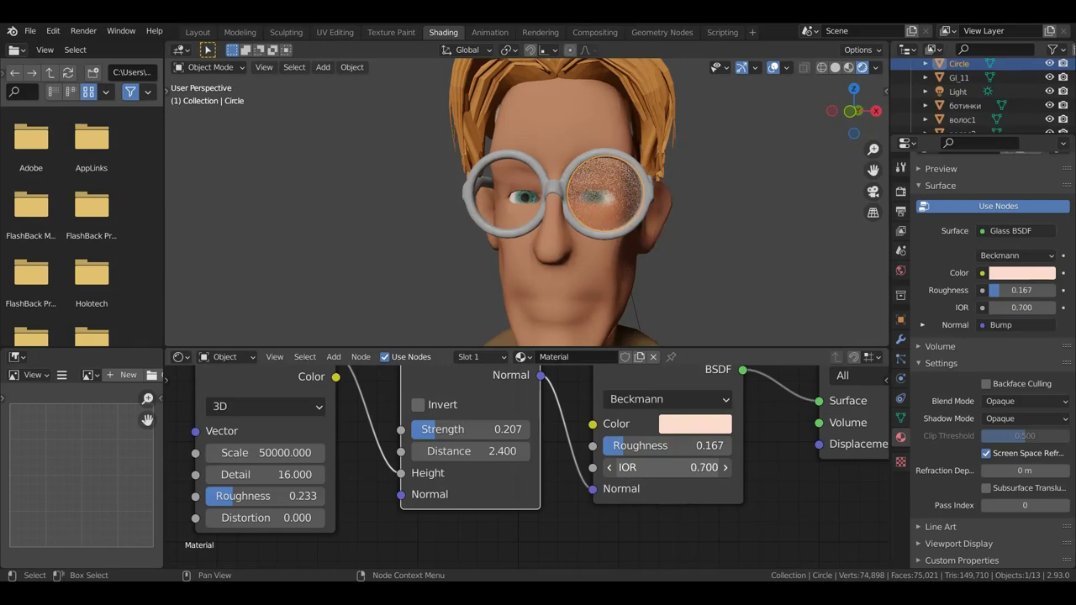
Try raising the glass IOR to 1.000 and then 1.100 while viewing the right lens
left_click_drag(664, 468, 675, 468)
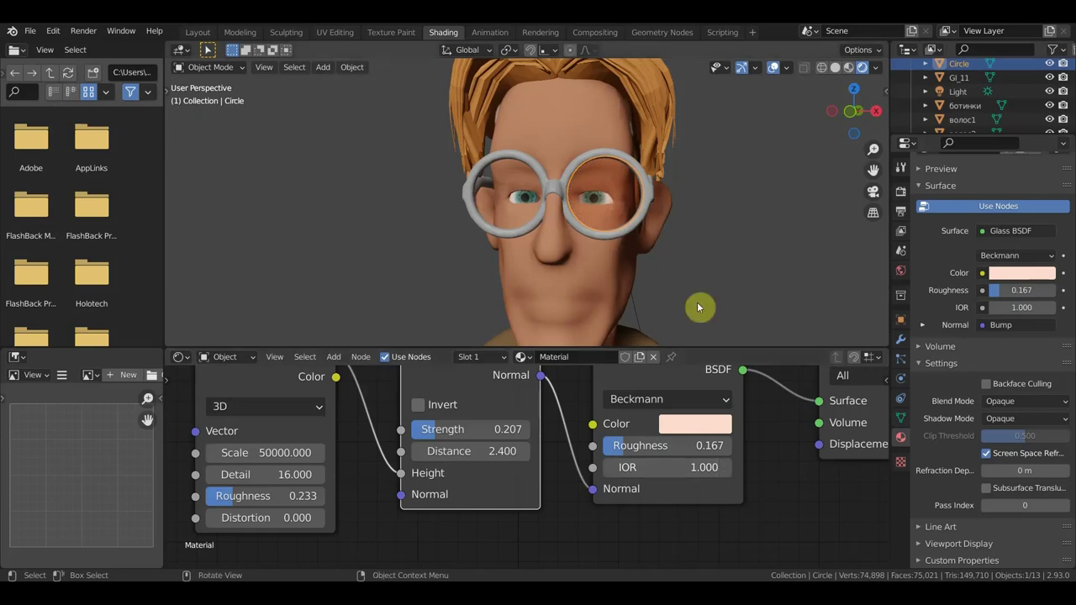
scroll(697, 302, "up", 2)
scroll(697, 298, "up", 2)
mouse_move(697, 298)
middle_mouse_down("shift")
mouse_move(509, 312)
mouse_move(619, 317)
middle_mouse_up("shift")
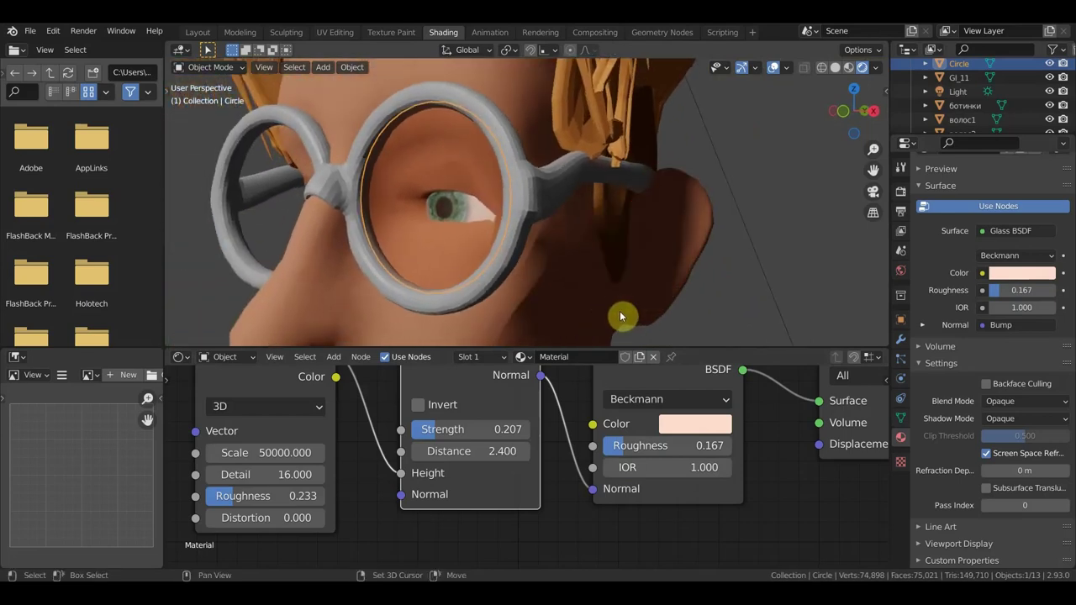
left_click_drag(631, 467, 644, 468)
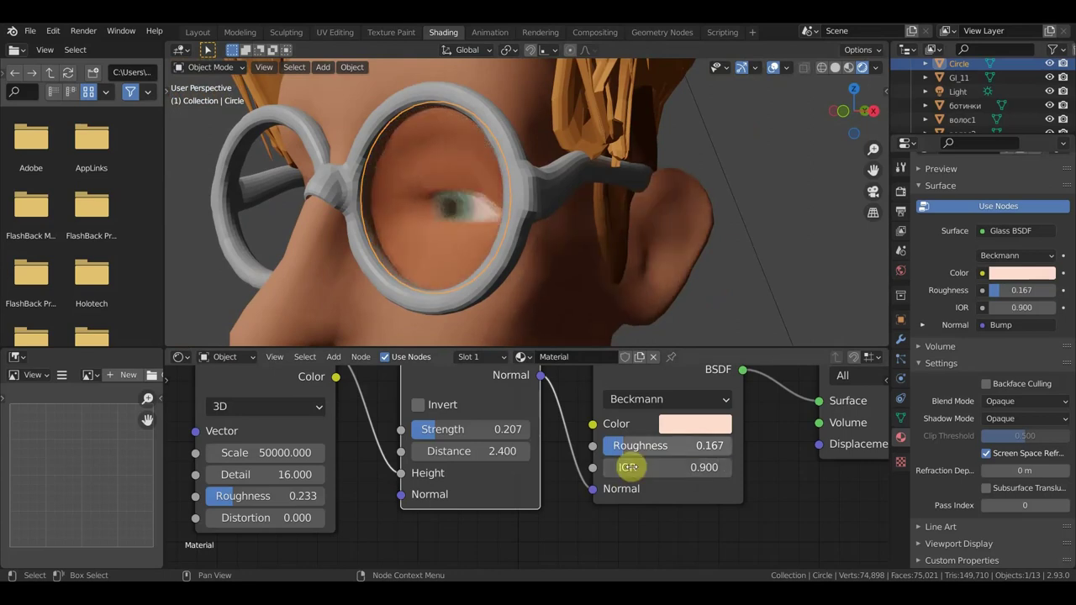
middle_click_drag(629, 264, 658, 261)
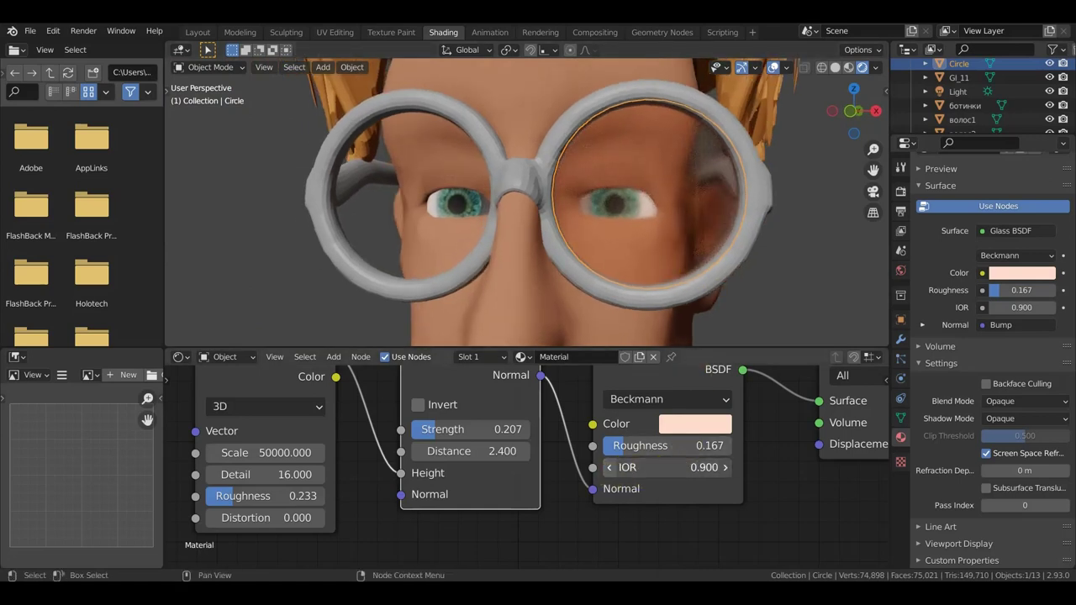
Drop the lens IOR to 0.800, compare, then return it to 0.900
left_click_drag(729, 470, 711, 468)
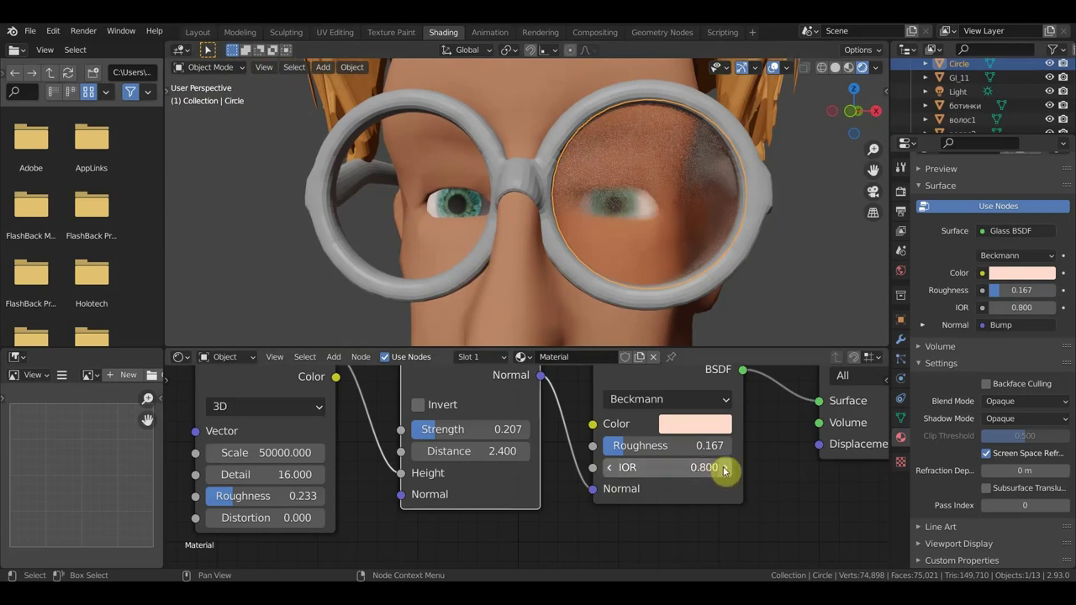
scroll(711, 269, "down", 3)
scroll(713, 267, "down", 2)
mouse_move(709, 271)
middle_mouse_down()
mouse_move(688, 296)
mouse_move(664, 291)
middle_mouse_up()
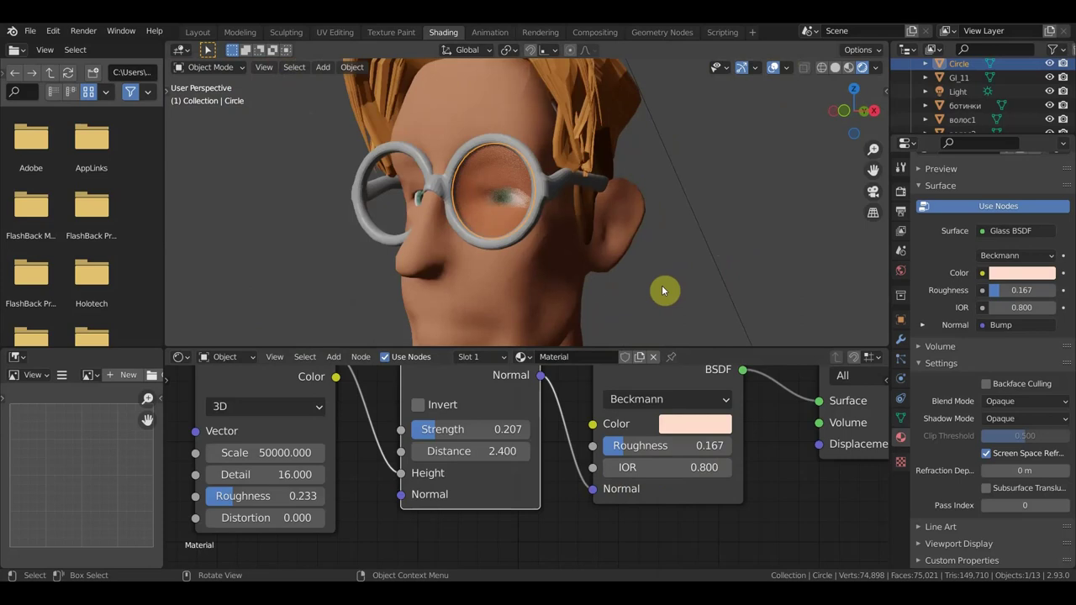
left_click(727, 469)
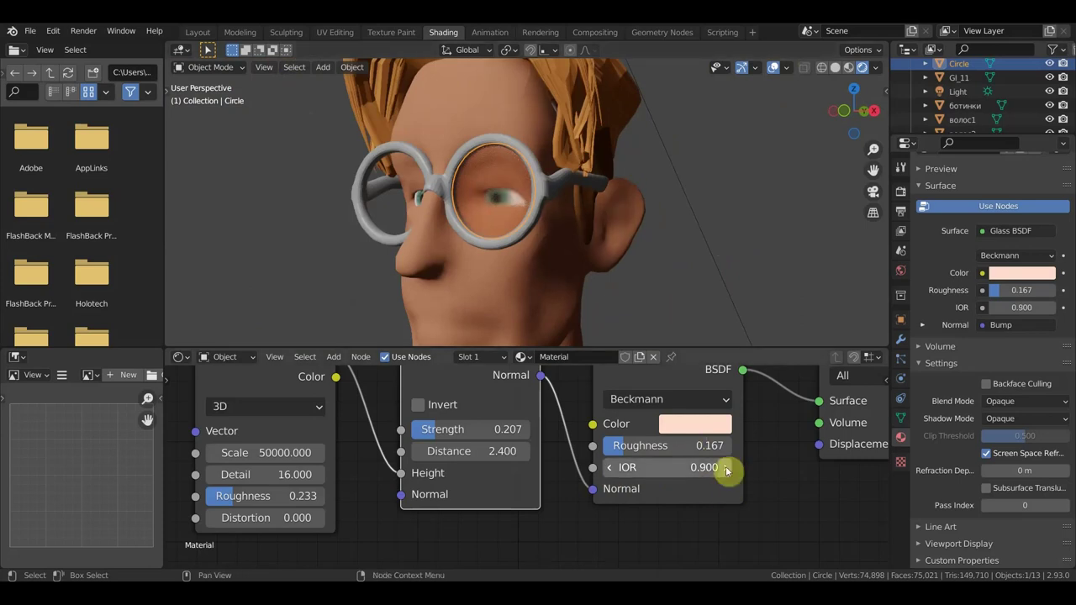
middle_click_drag(667, 247, 708, 255)
Set the Bump Strength on the lenses to 0.273
scroll(786, 446, "down", 1)
scroll(748, 454, "down", 1)
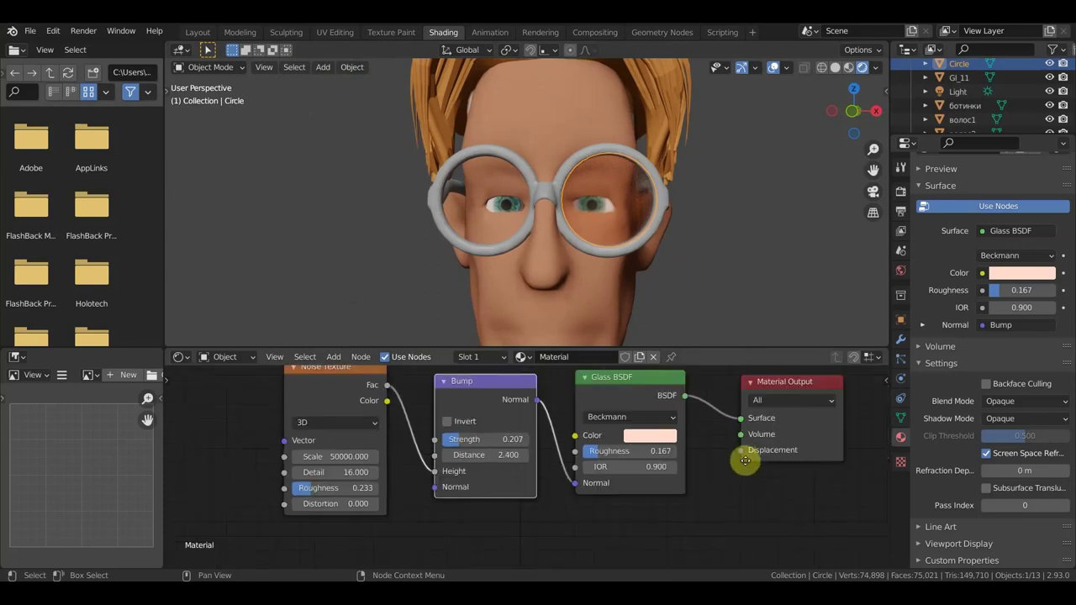
middle_click_drag(745, 461, 737, 488)
scroll(371, 480, "up", 2)
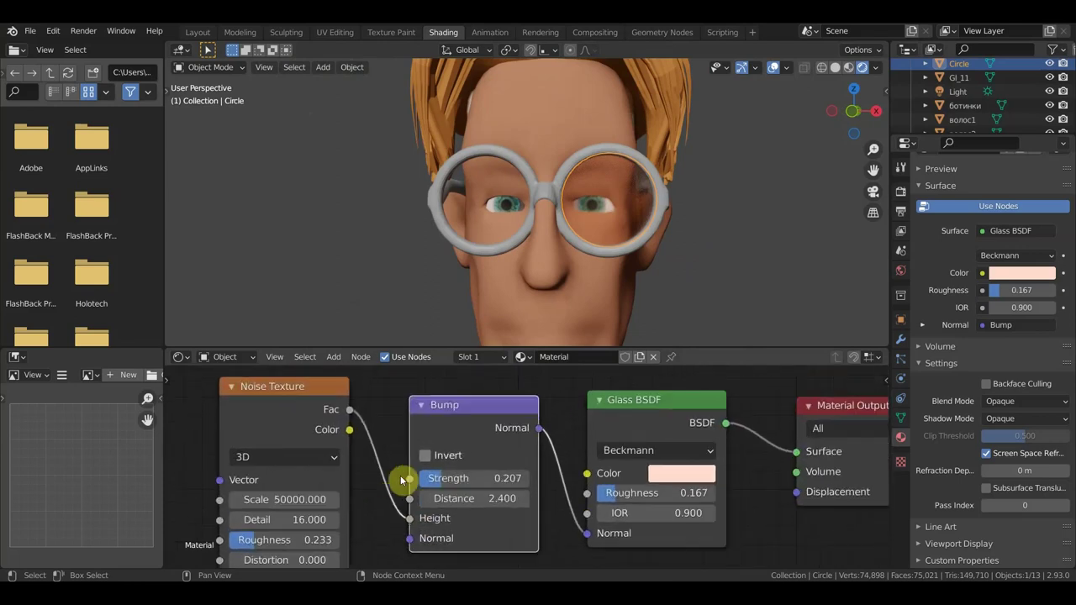
left_click_drag(446, 480, 471, 480)
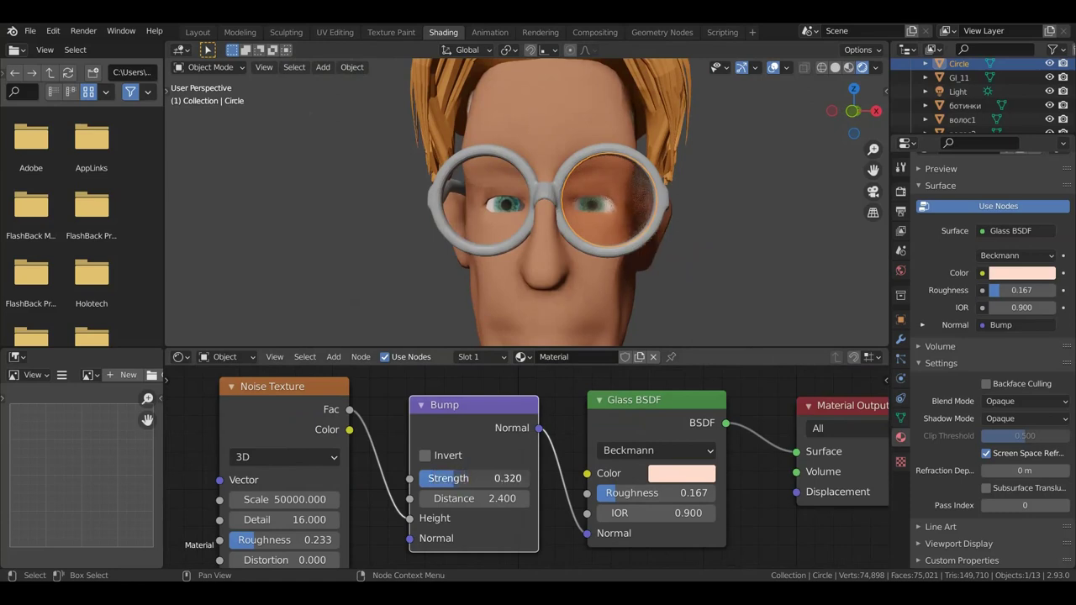
mouse_move(448, 479)
left_mouse_down()
mouse_move(444, 497)
mouse_move(425, 498)
mouse_move(496, 498)
mouse_move(468, 498)
mouse_move(481, 498)
left_mouse_up()
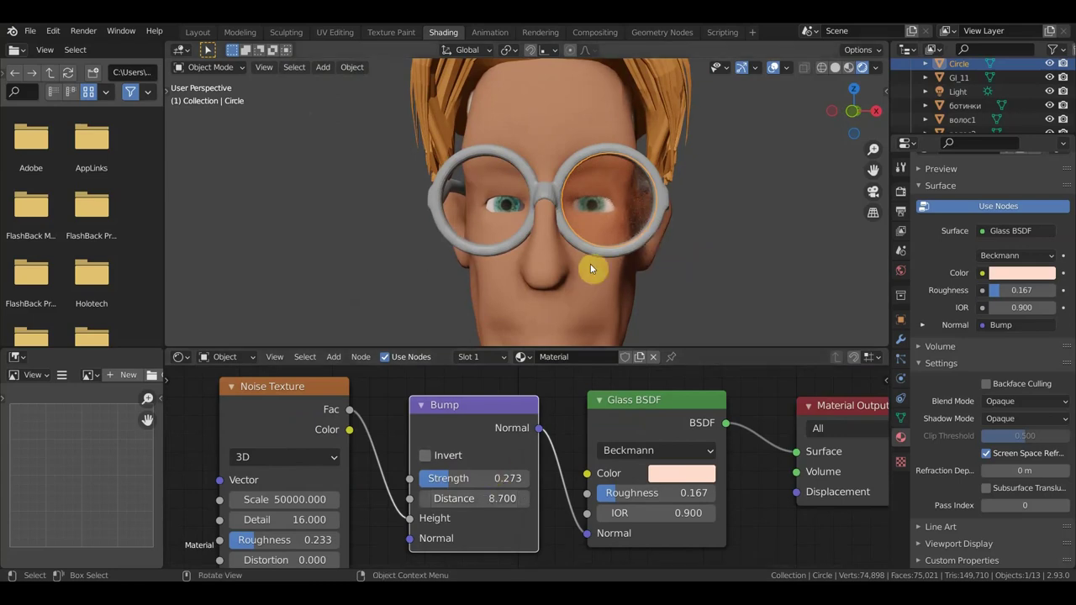
scroll(590, 263, "up", 2)
scroll(590, 260, "up", 2)
middle_click_drag(579, 265, 563, 259)
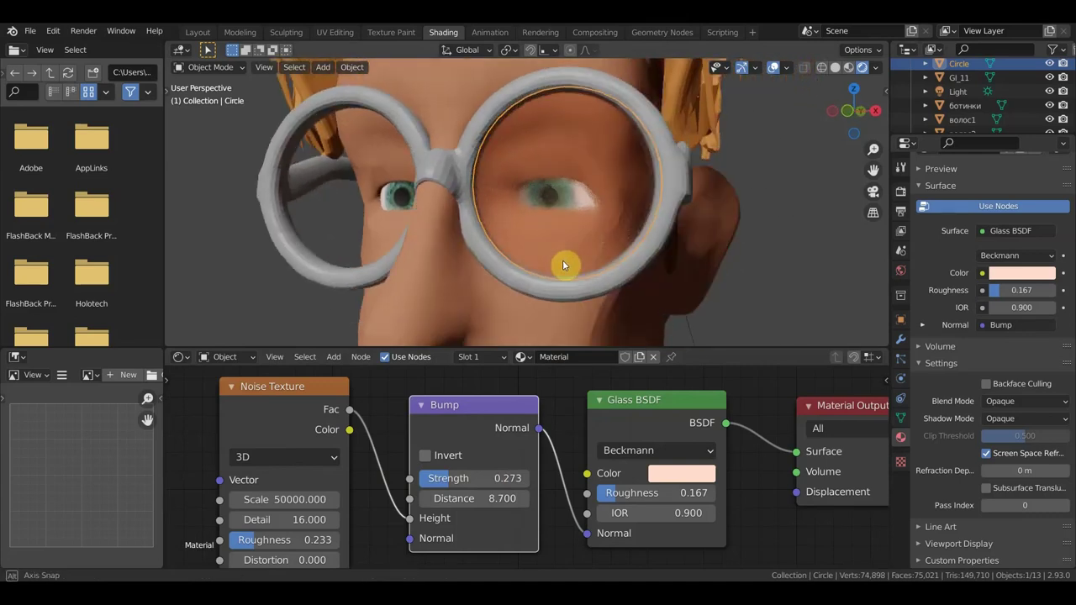
Bring Bump Distance down to 0, then step it up to 0.200
left_click_drag(471, 497, 441, 498)
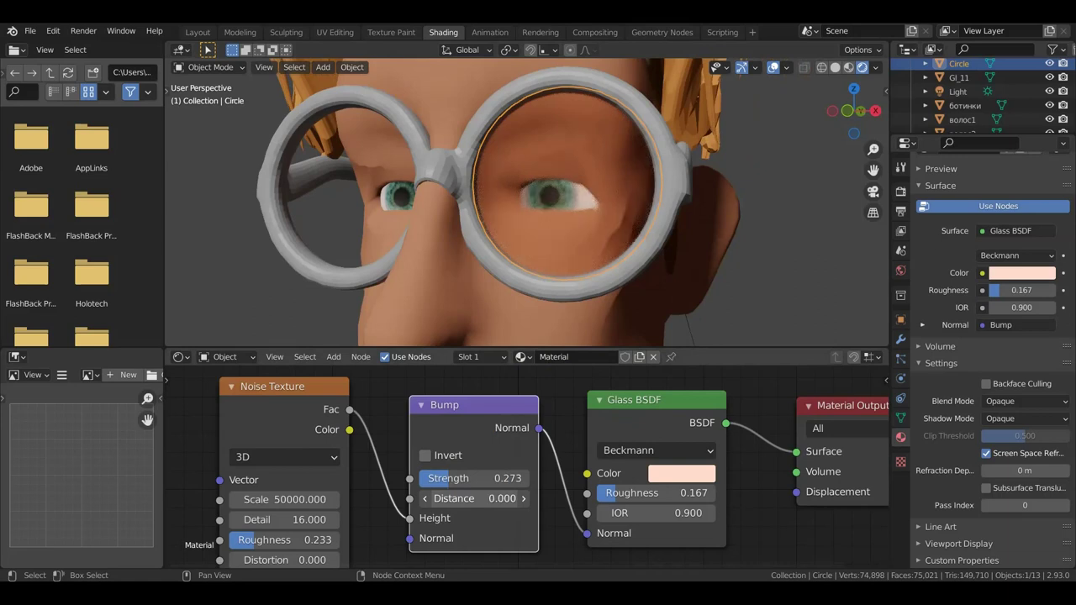
left_click(523, 499)
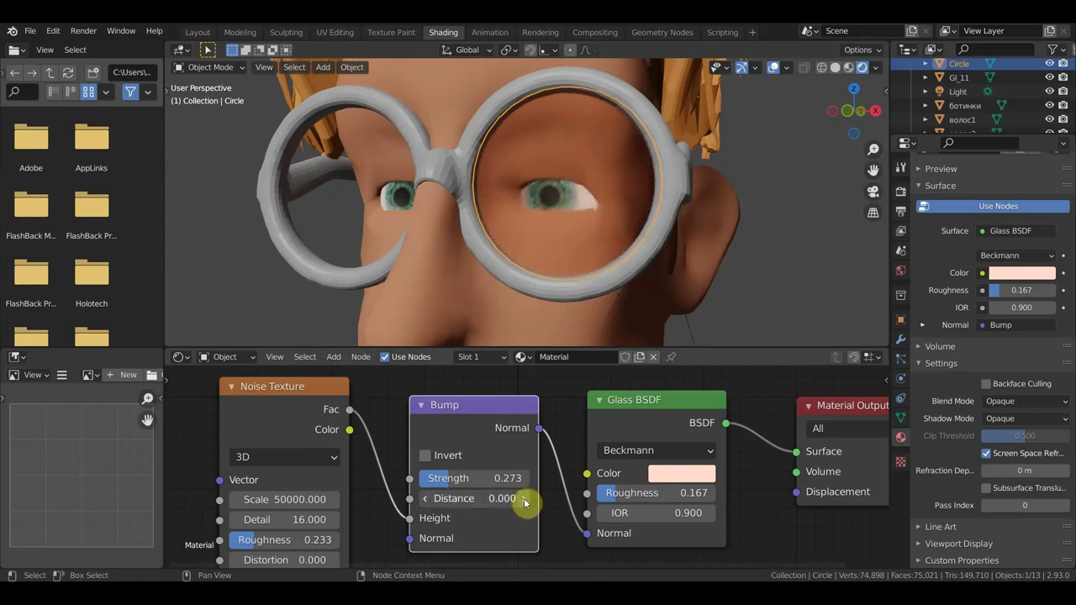
left_click(523, 502)
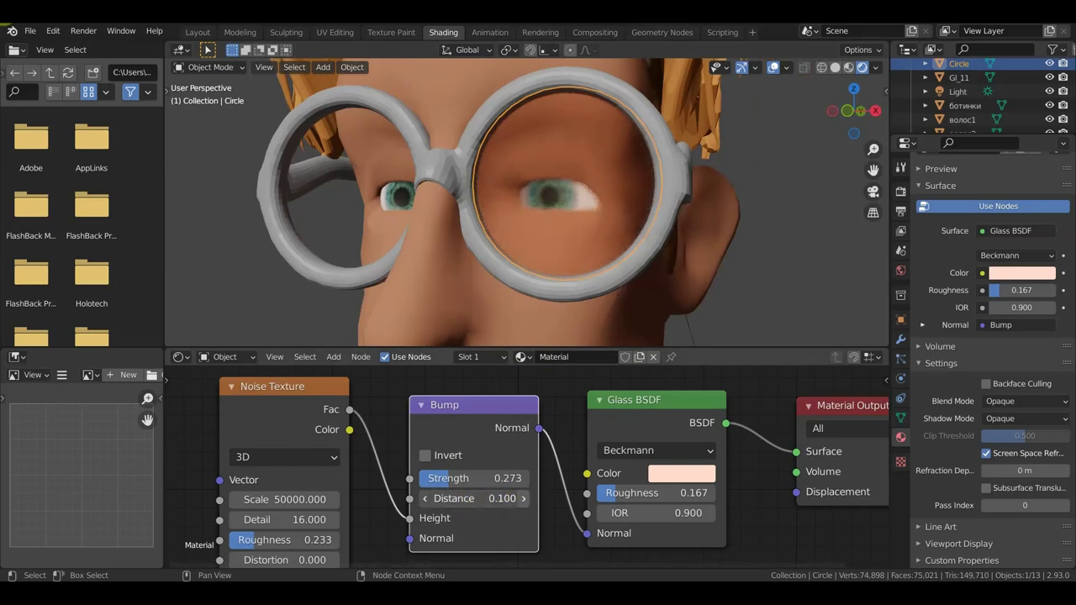
scroll(506, 452, "down", 1)
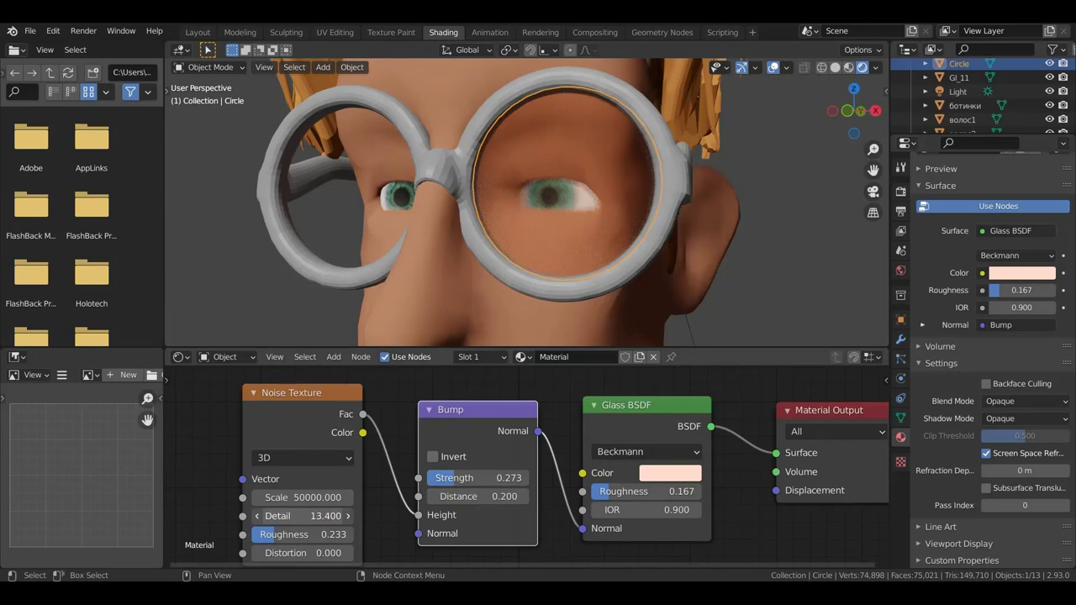
Drop the Noise Detail from 16 to 12.600 and raise its Roughness to 0.433
left_click(299, 517)
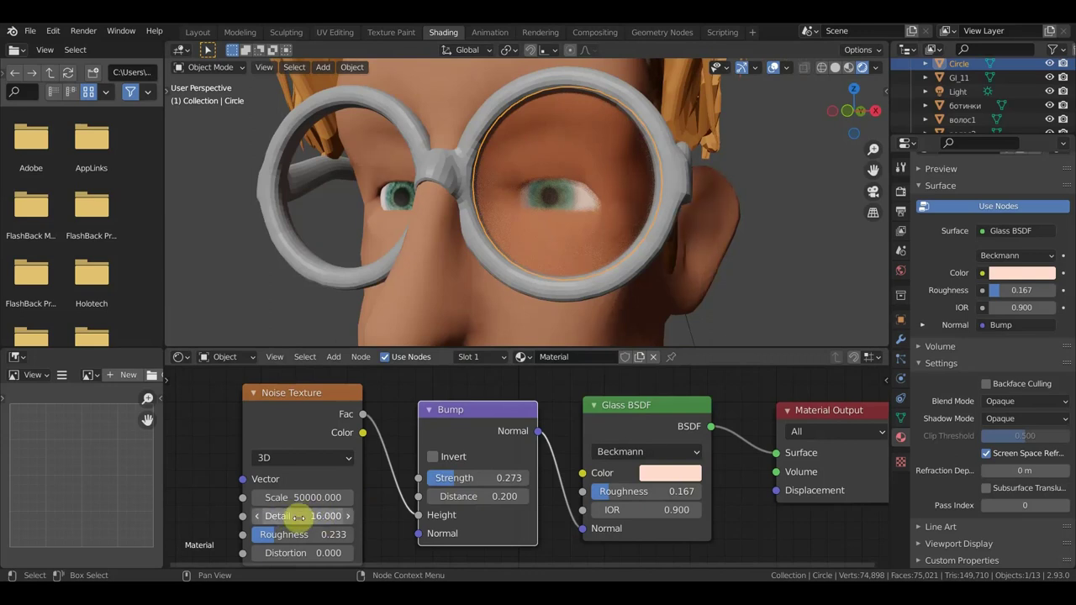
left_click(299, 512)
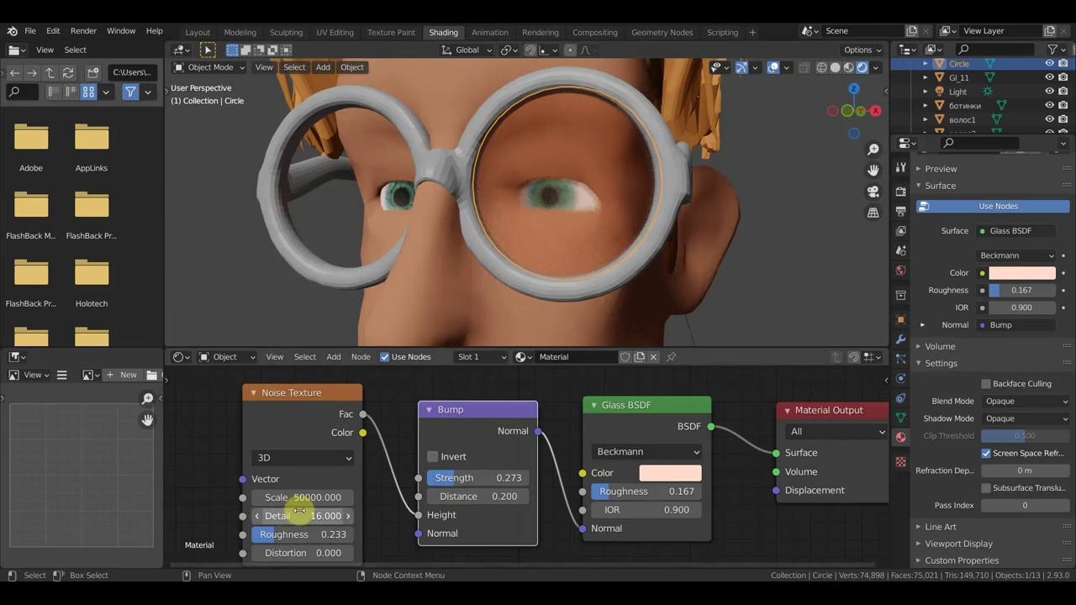
mouse_move(315, 517)
left_mouse_down()
mouse_move(303, 517)
mouse_move(324, 517)
mouse_move(292, 541)
left_mouse_up()
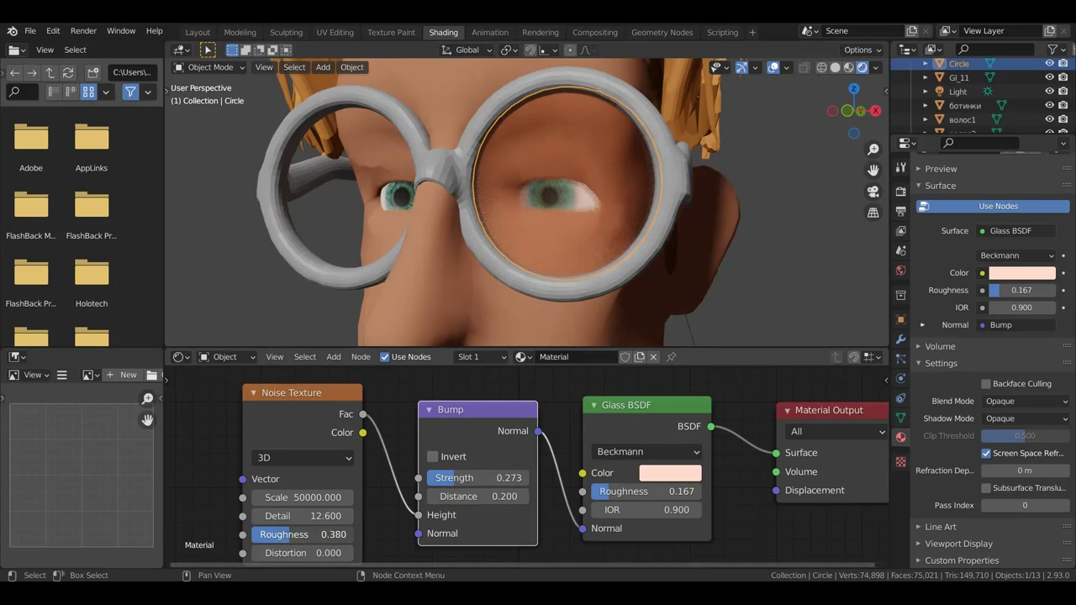
mouse_move(277, 541)
left_mouse_down()
mouse_move(260, 541)
mouse_move(354, 539)
mouse_move(300, 534)
left_mouse_up()
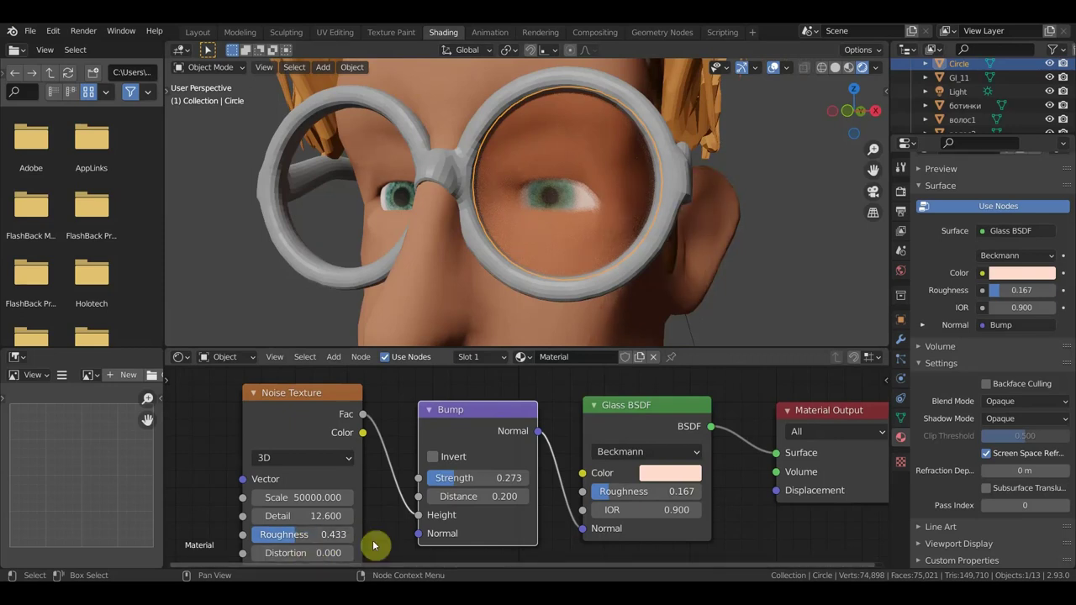
scroll(372, 533, "down", 2)
middle_click_drag(382, 507, 344, 543)
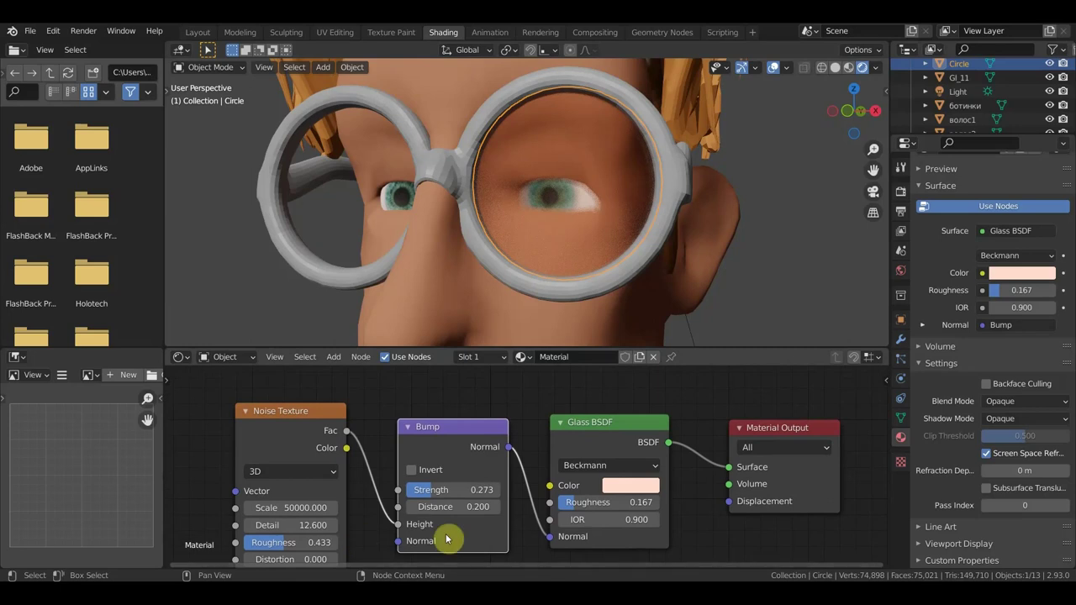
scroll(557, 305, "down", 5)
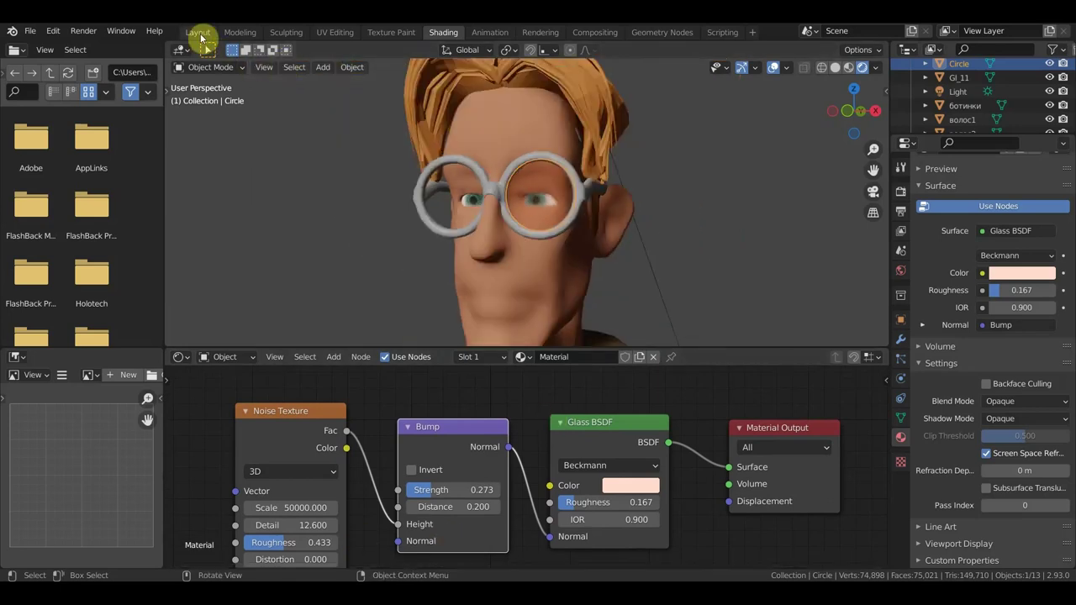
Inspect the character's head in perspective in the Layout workspace
left_click(199, 33)
scroll(521, 319, "down", 2)
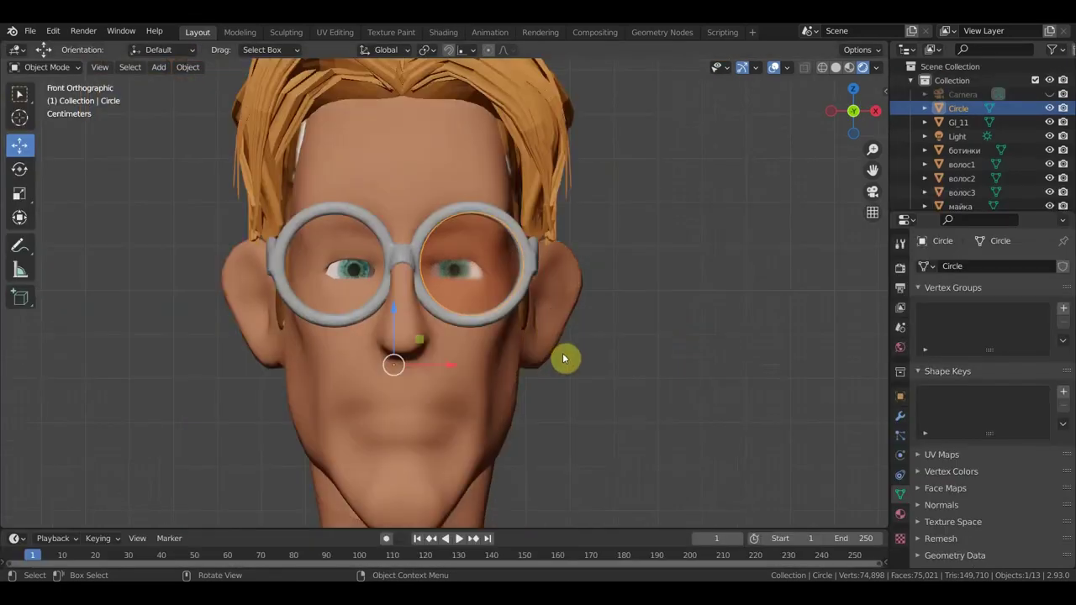
scroll(562, 357, "down", 3)
middle_click_drag(564, 362, 523, 354)
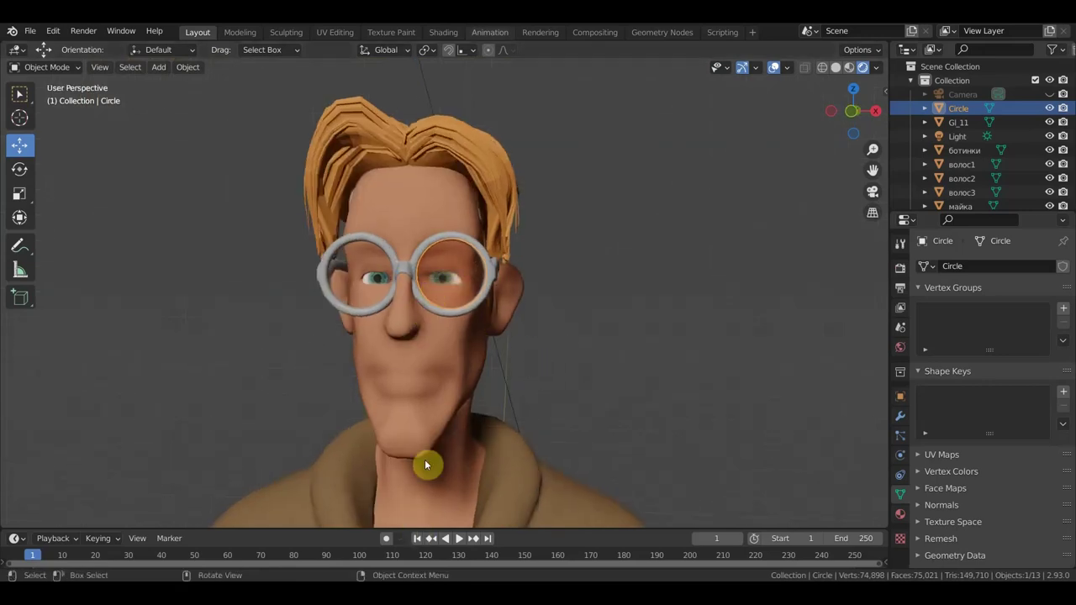
Back in Shading, set the Glass BSDF Color to a near-white lilac pink (H 0.749, S 0.084)
left_click(443, 35)
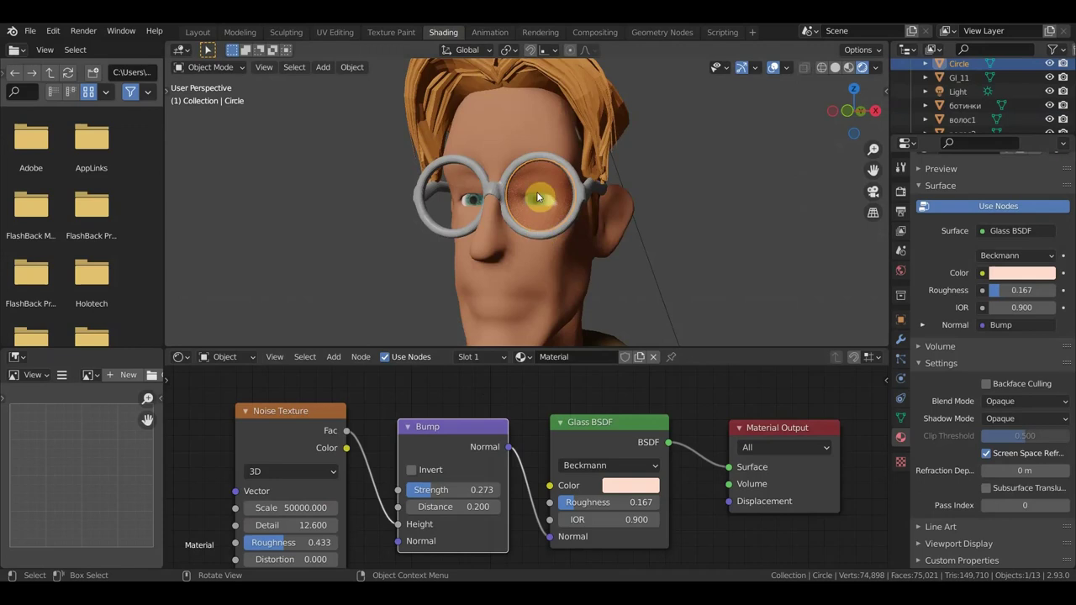
left_click(635, 487)
left_click_drag(671, 358, 661, 316)
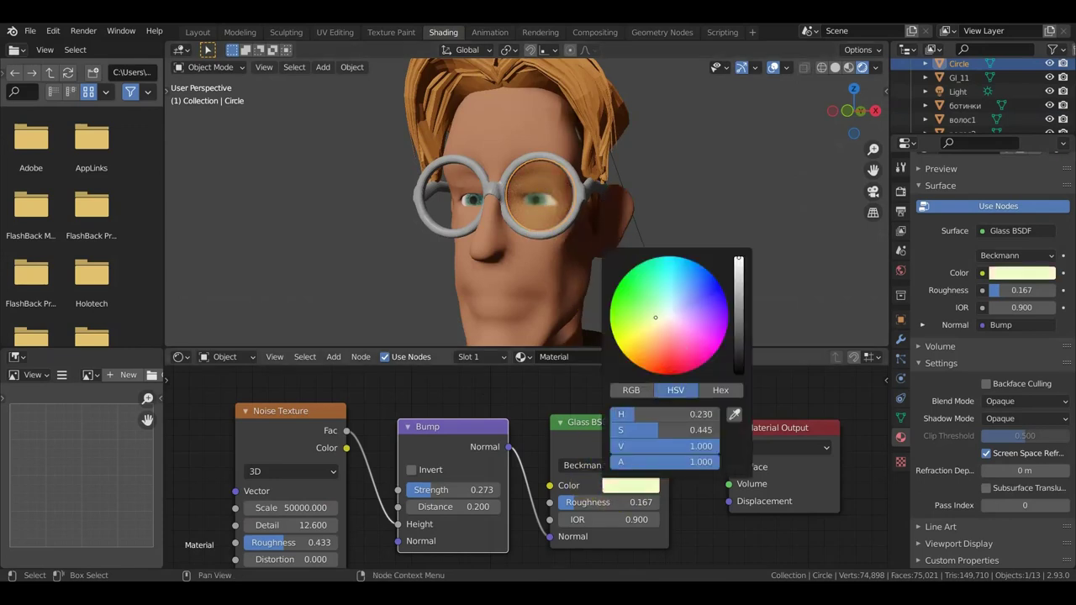
mouse_move(665, 318)
left_mouse_down()
mouse_move(670, 303)
mouse_move(661, 321)
left_mouse_up()
left_click_drag(661, 321, 671, 320)
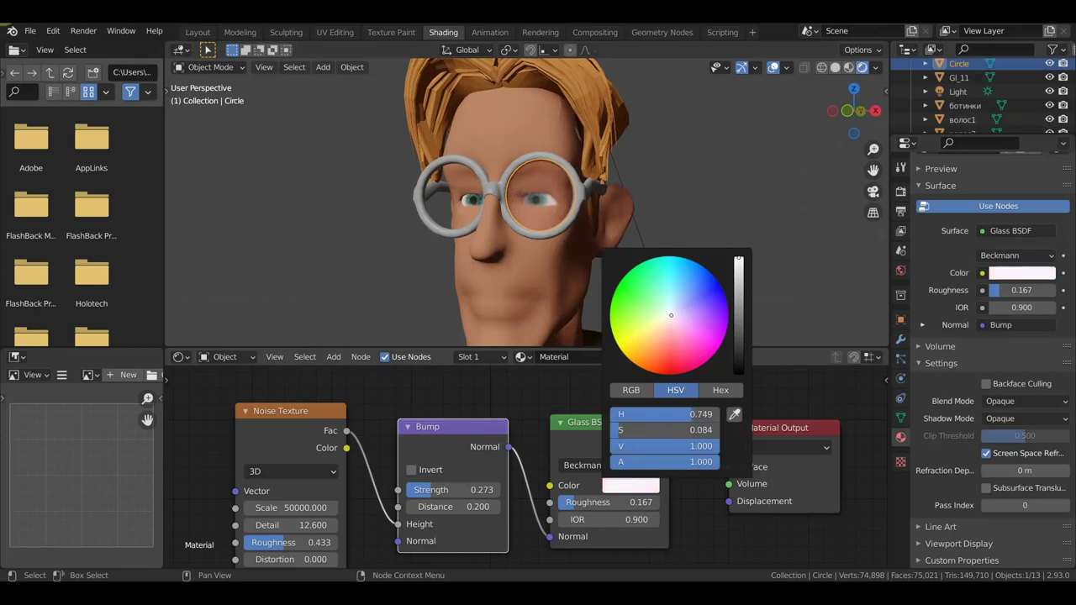
Orbit to a more frontal view of the glasses and return to the Layout workspace
scroll(555, 198, "up", 3)
scroll(656, 230, "up", 2)
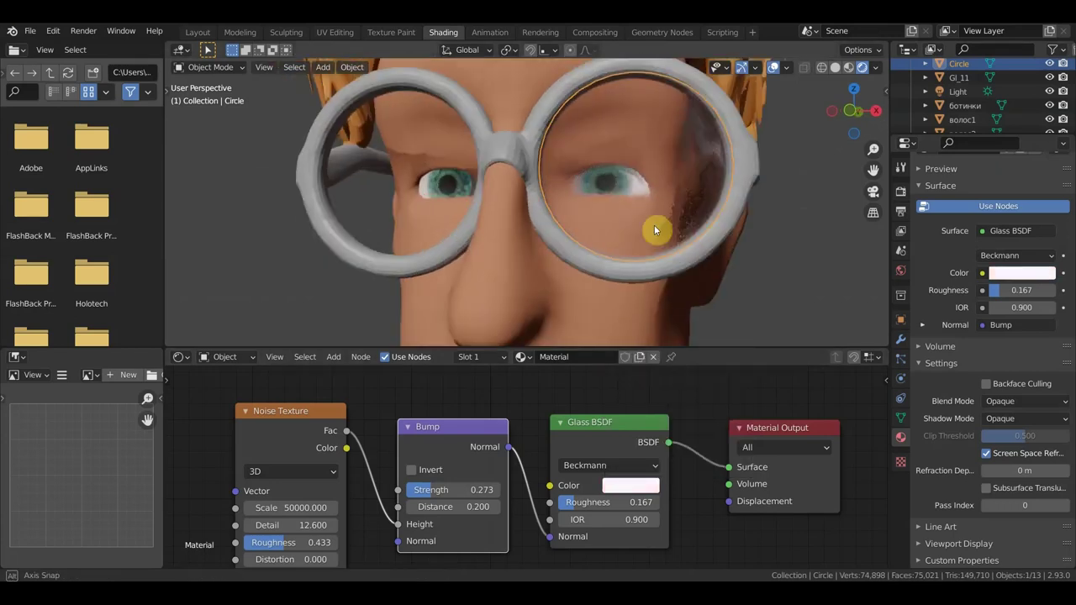
middle_click_drag(656, 230, 653, 236)
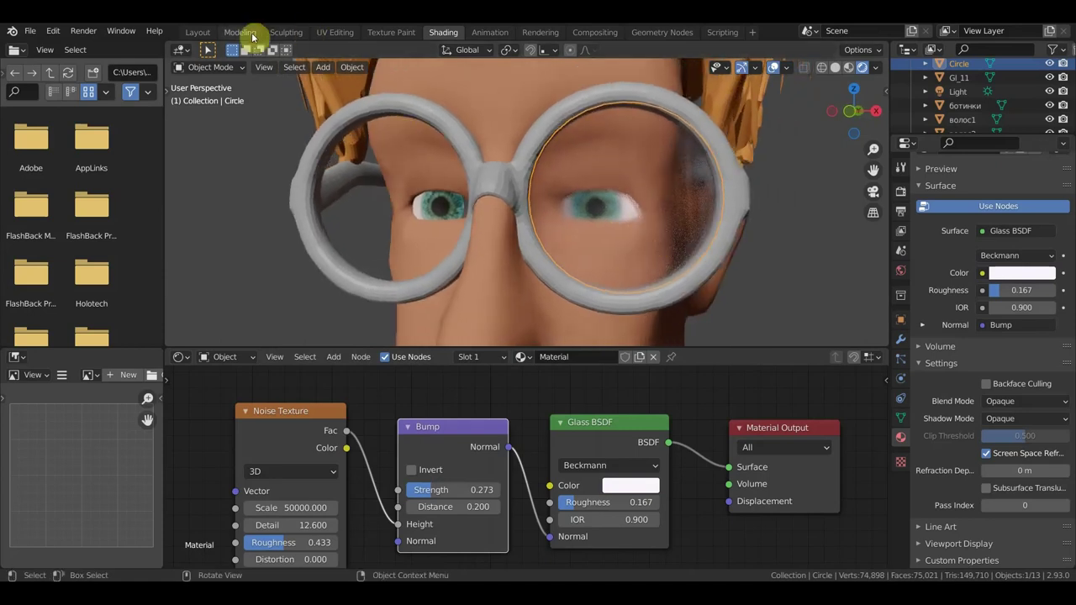
left_click(202, 32)
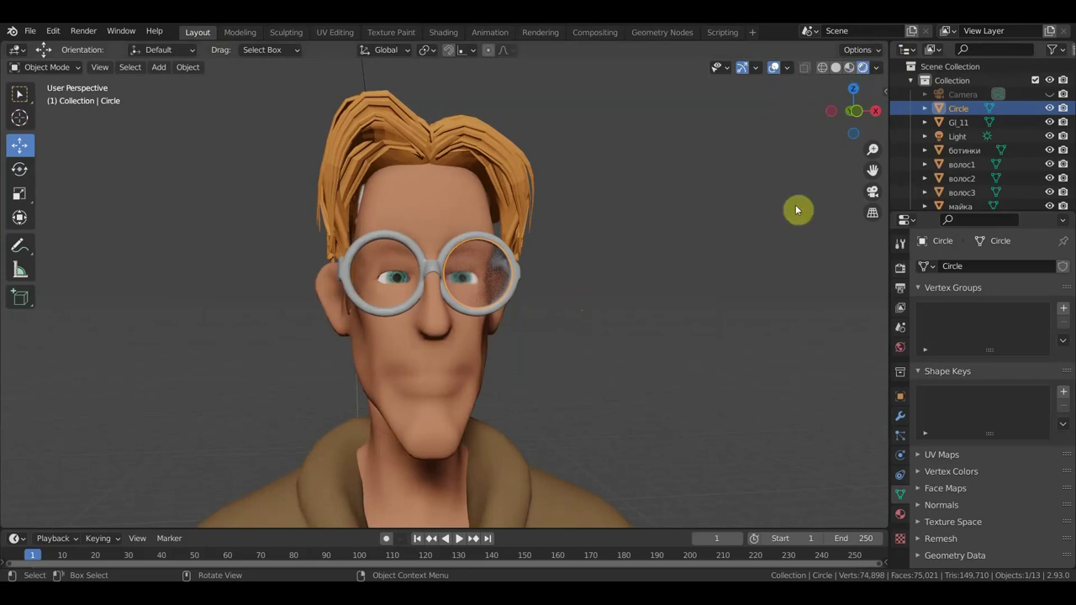
Walk the scene camera in until the face and round glasses fill the frame head-on
key("KP_0")
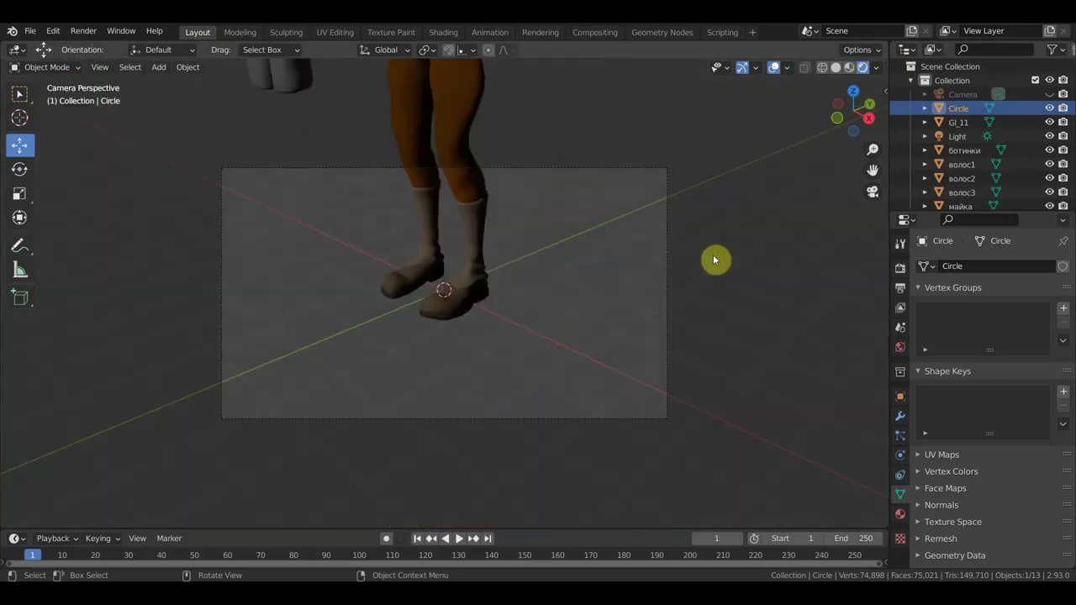
key("shift+grave")
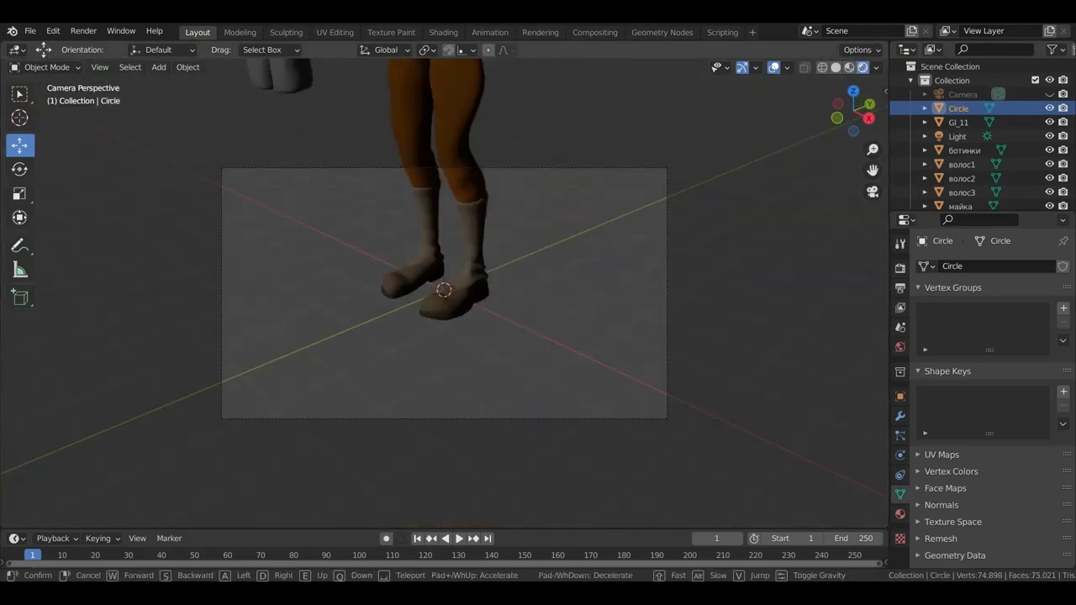
key("s")
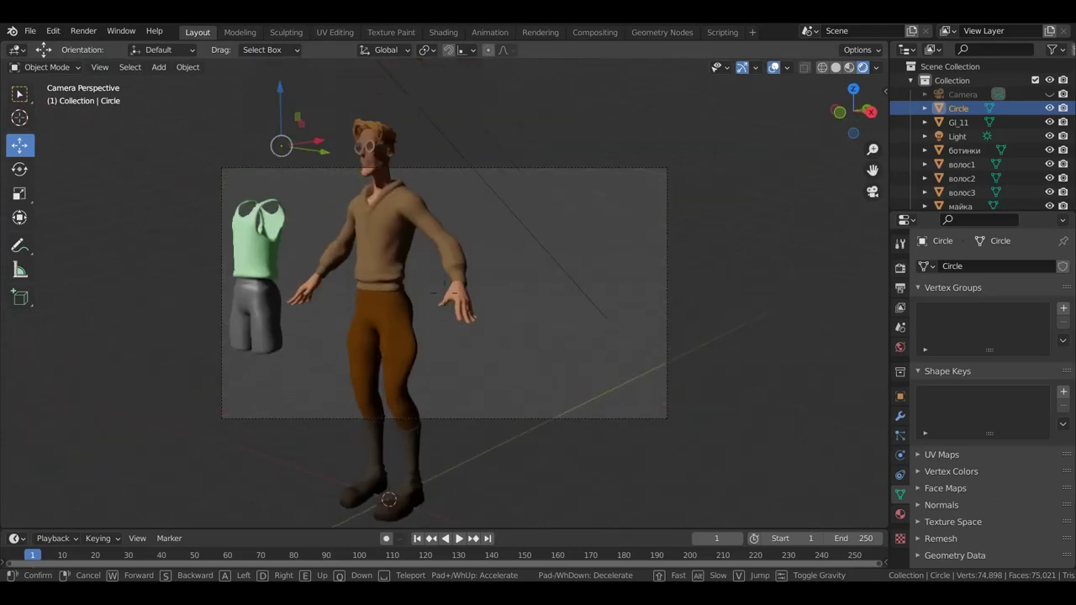
key("a")
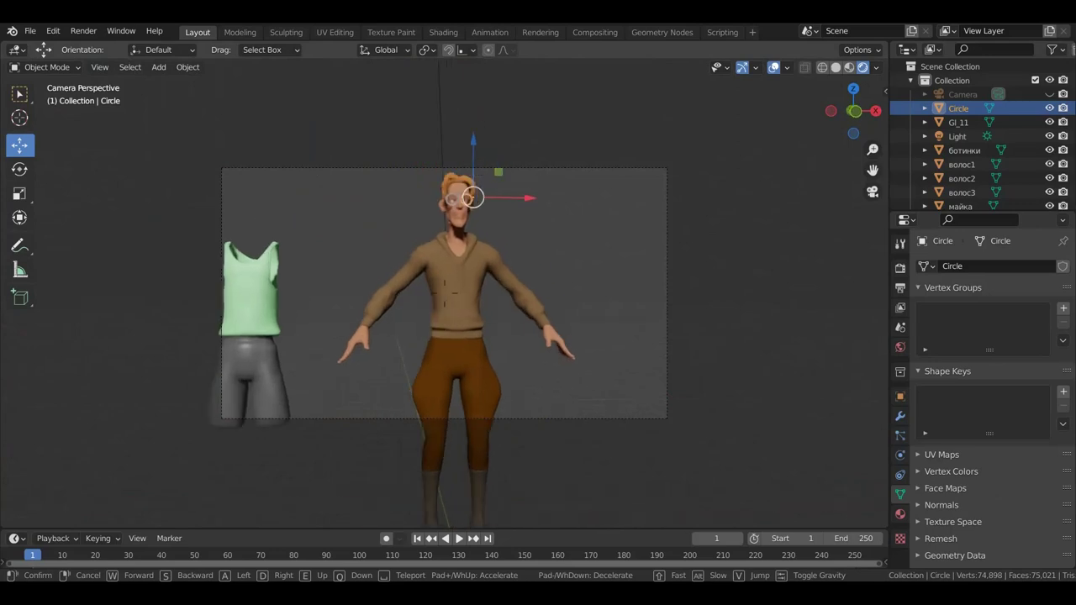
key("w")
key("w")
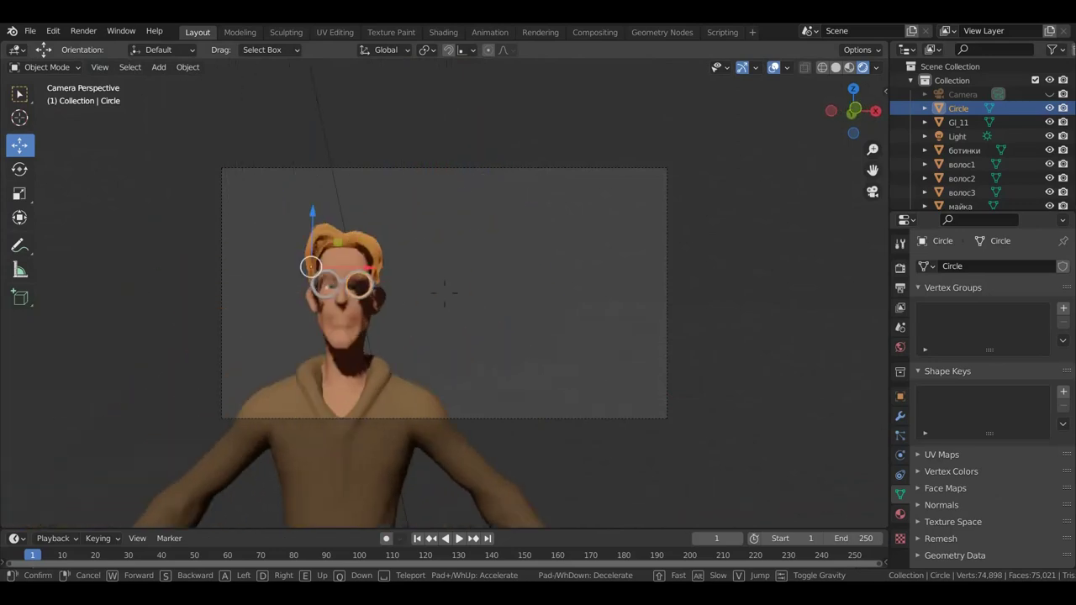
key("s")
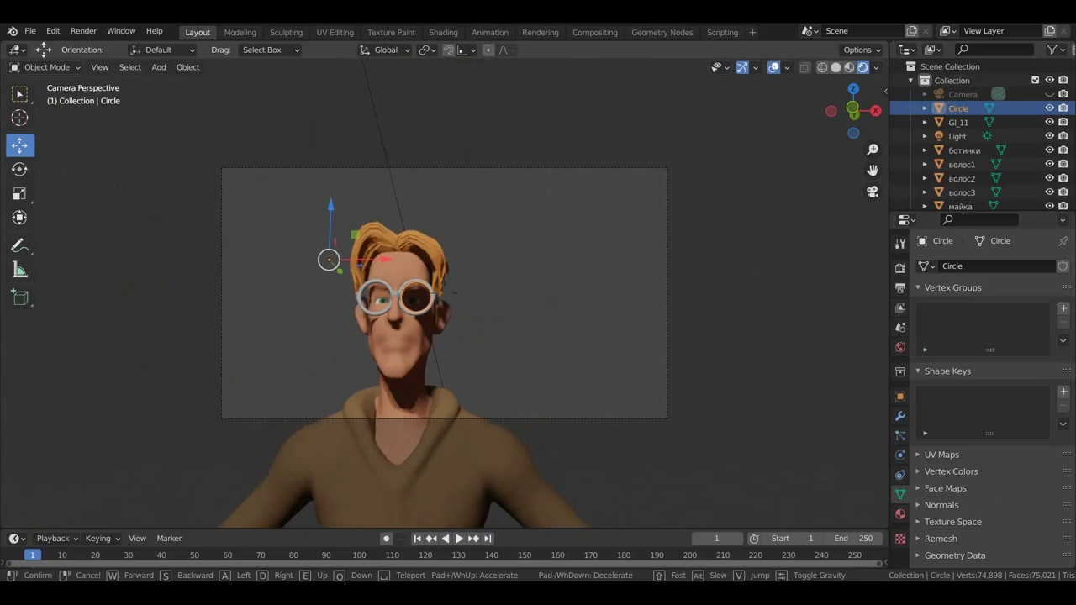
key("w")
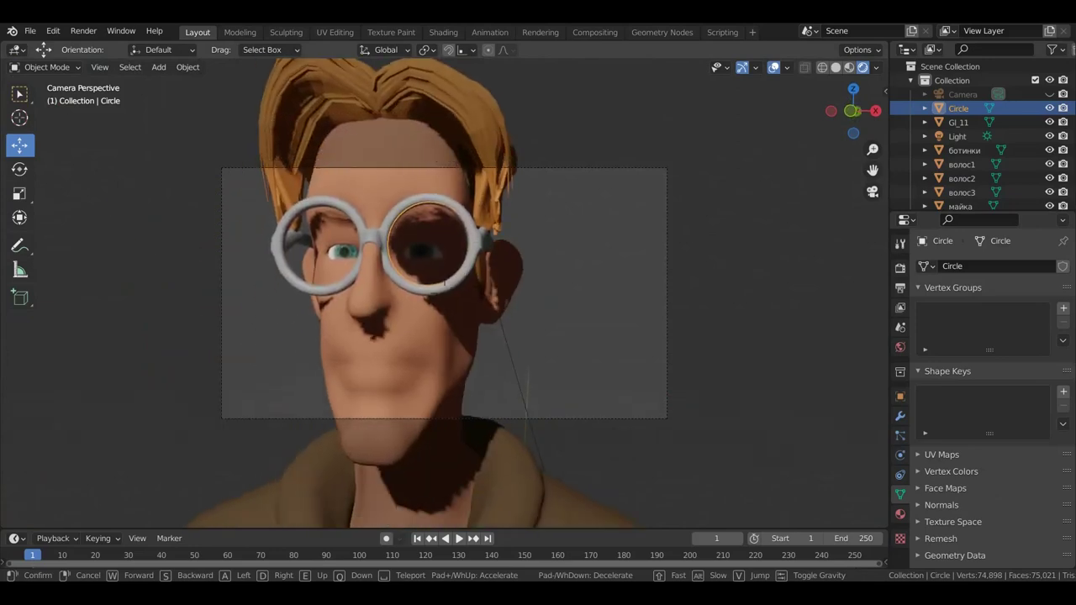
key("d")
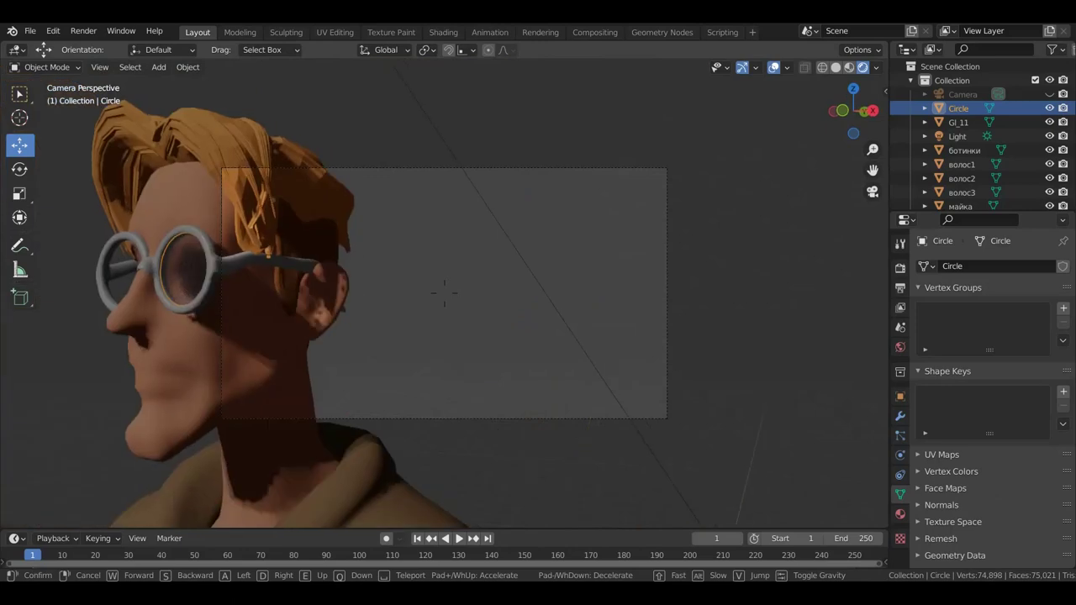
key("d")
key("a")
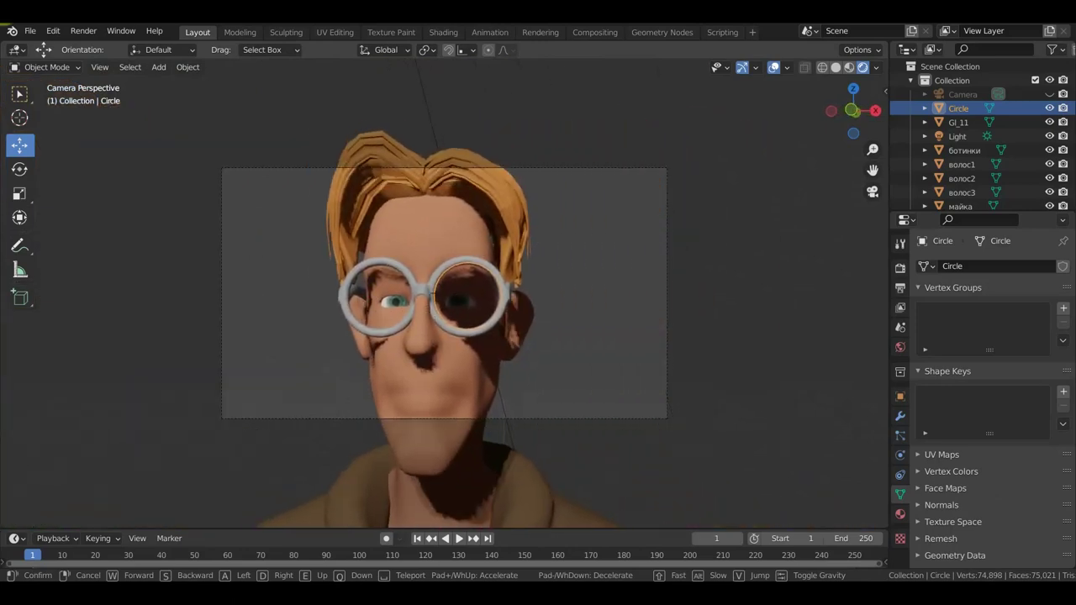
left_click(483, 306)
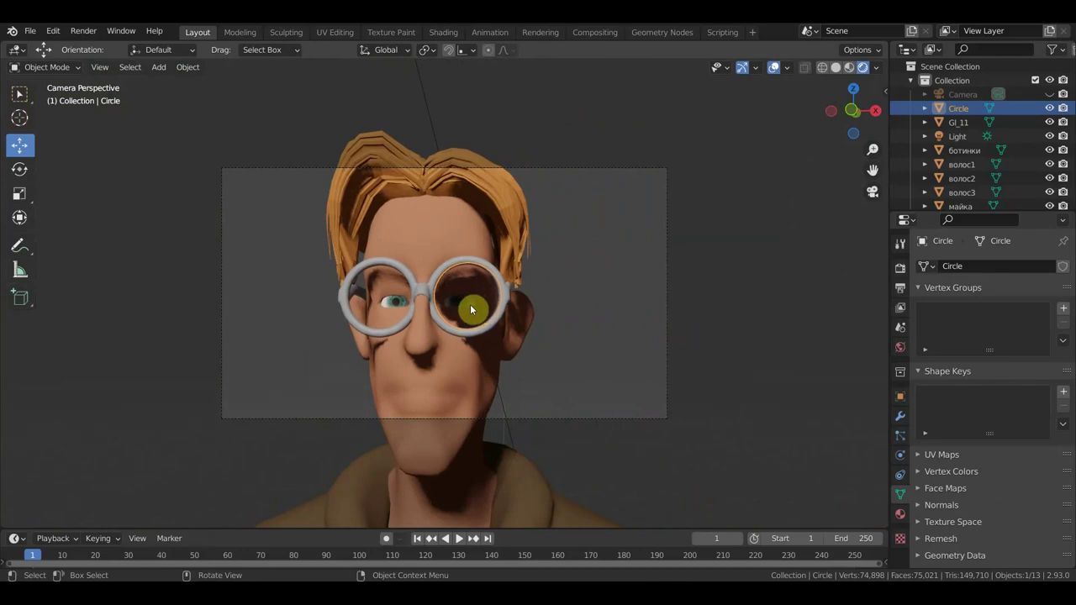
Switch to top view, zoom out and select the Sun light
key("KP_7")
scroll(495, 311, "down", 3)
scroll(493, 328, "down", 2)
scroll(494, 329, "down", 2)
scroll(505, 326, "down", 4)
left_click(425, 420)
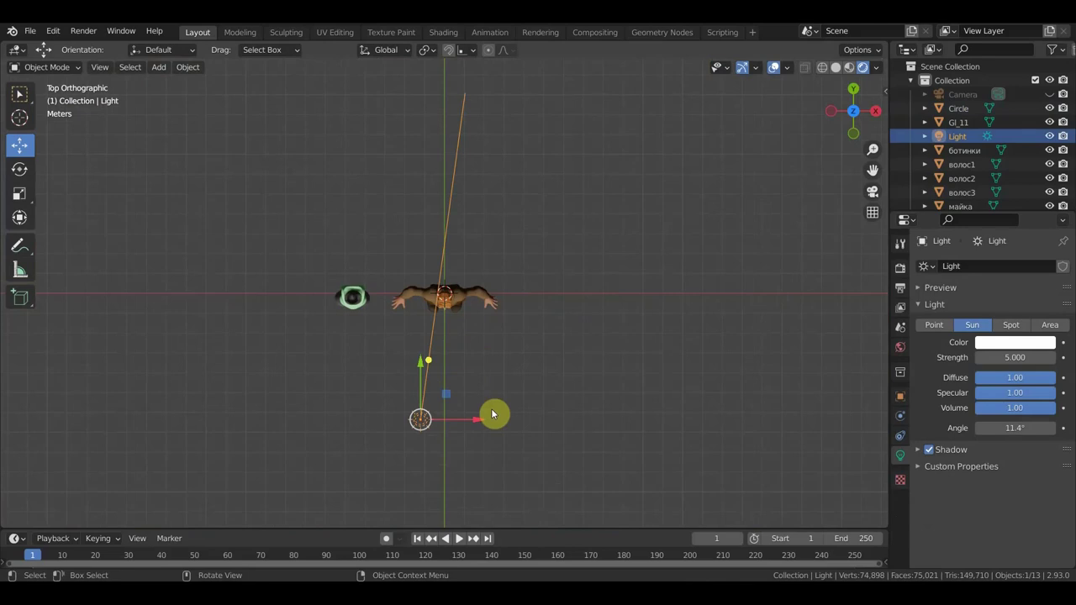
Rotate the Sun light in a perspective view
middle_click_drag(495, 413, 341, 288)
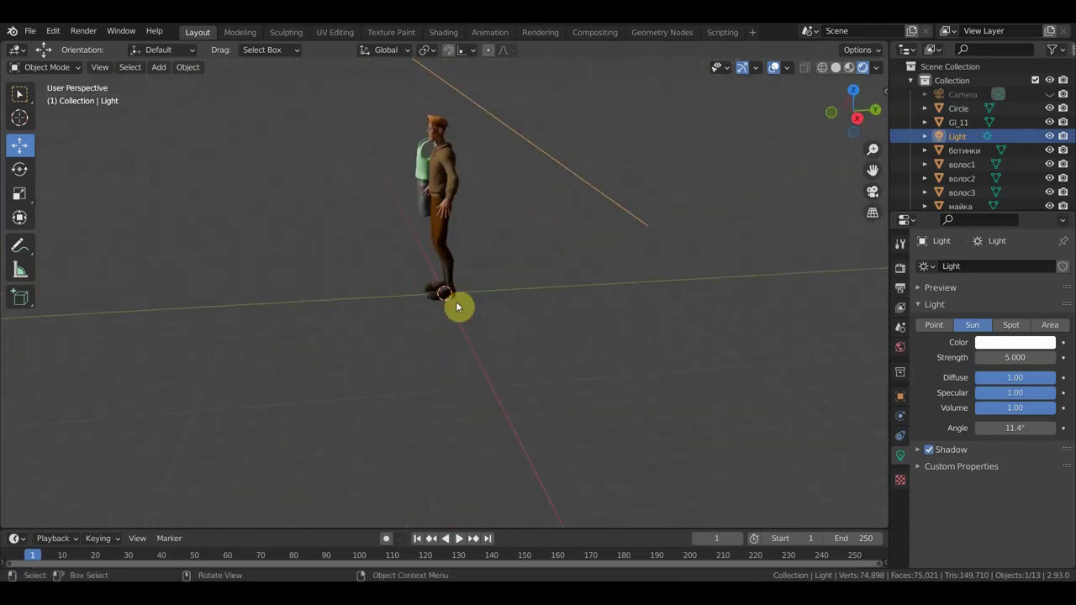
key("r")
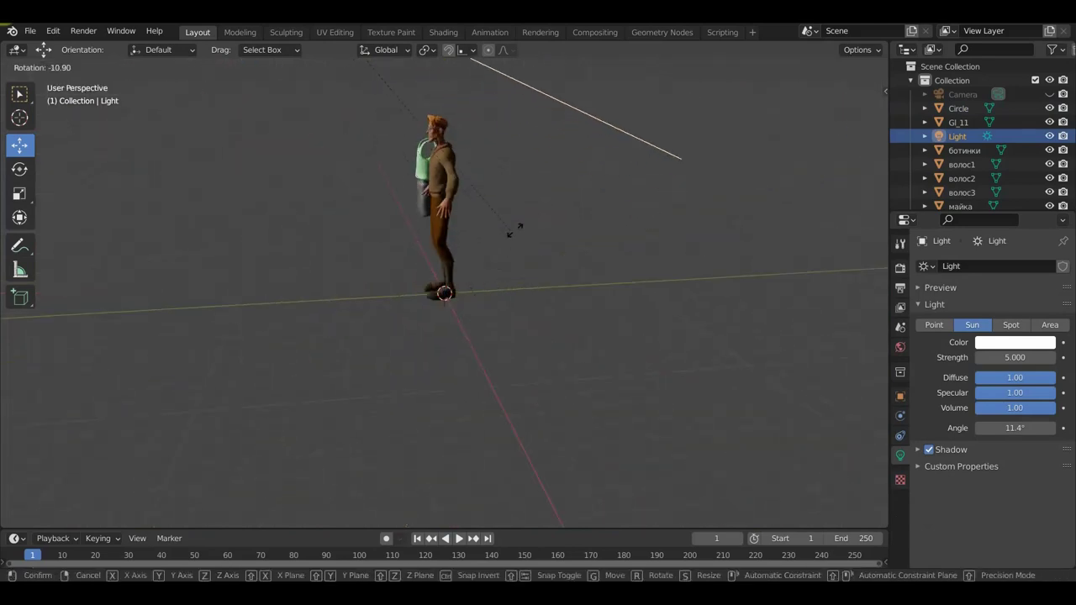
left_click(518, 214)
key("KP_0")
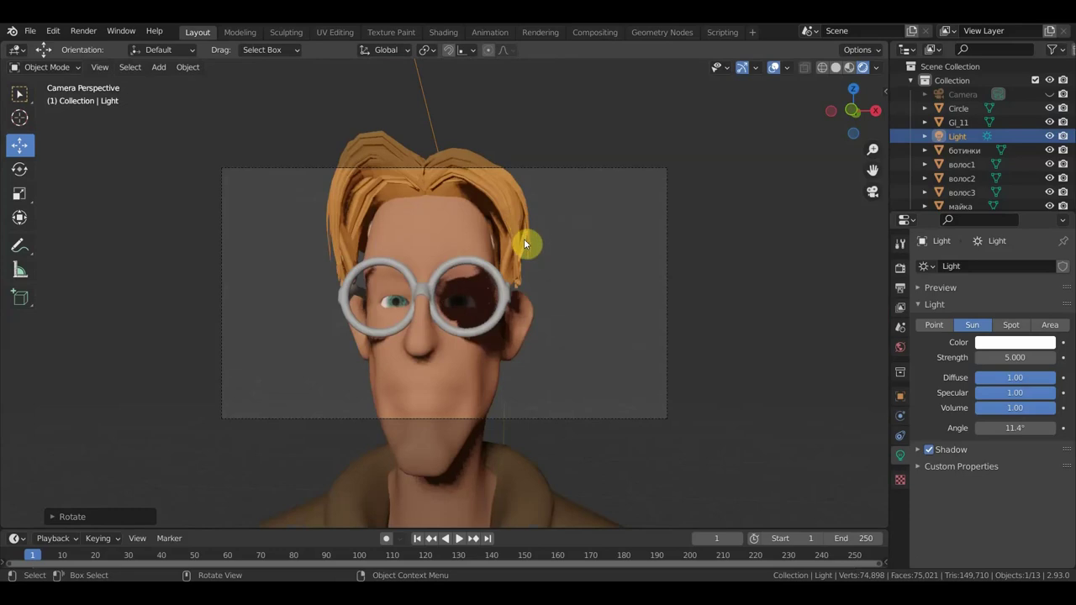
key("KP_0")
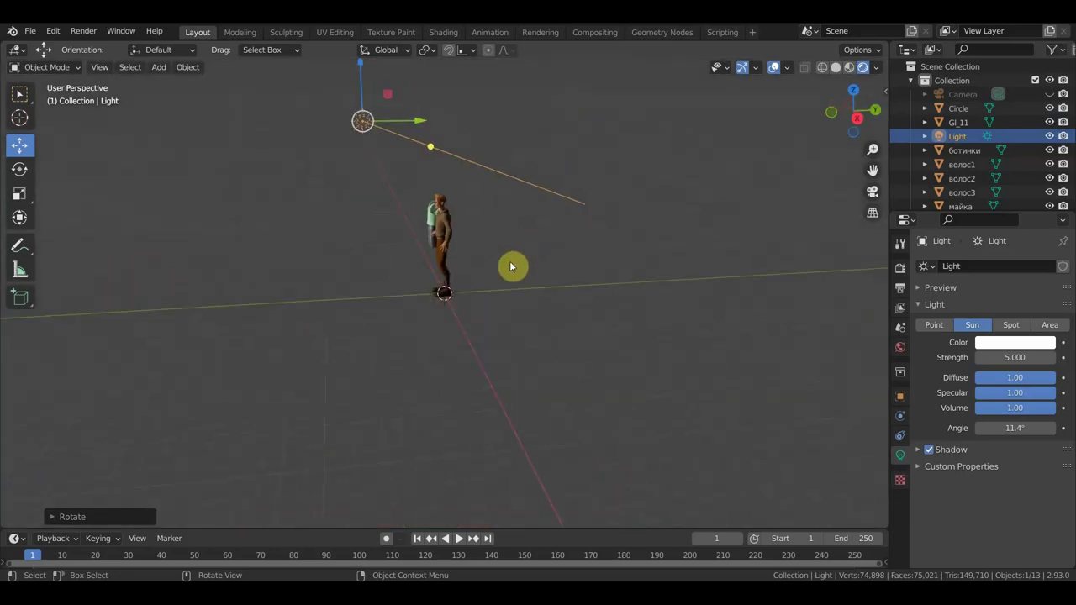
Aim the Sun's direction handle down through the character and check the lighting through the camera
mouse_move(430, 147)
left_mouse_down()
mouse_move(421, 197)
mouse_move(409, 205)
mouse_move(462, 185)
mouse_move(505, 97)
left_mouse_up()
key("KP_0")
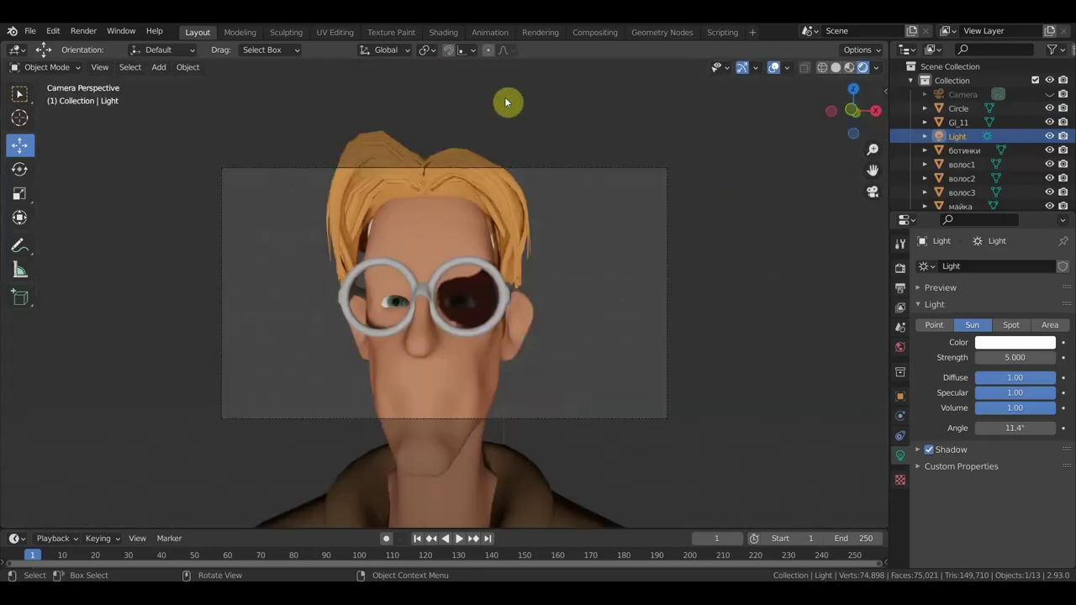
scroll(524, 211, "down", 1)
scroll(517, 244, "up", 1)
scroll(487, 277, "up", 1)
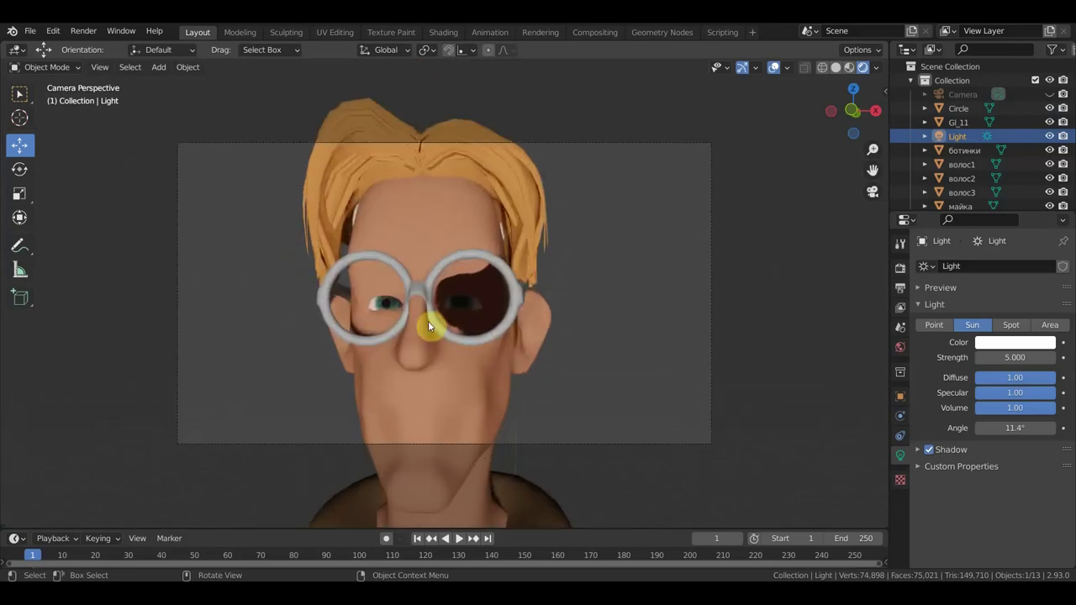
scroll(428, 326, "up", 1)
scroll(454, 301, "up", 1)
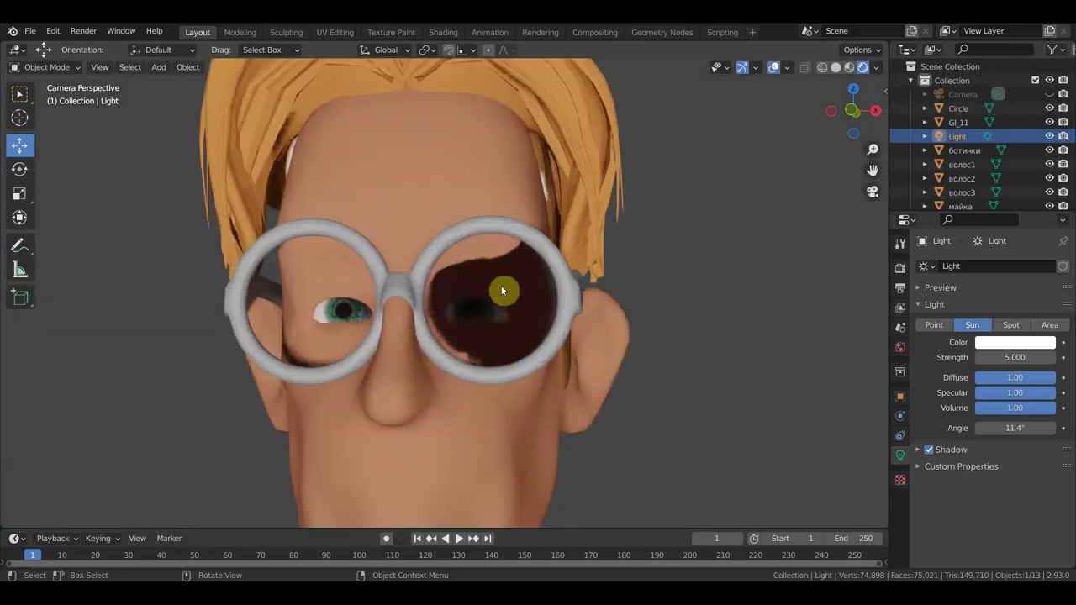
scroll(504, 336, "down", 1)
scroll(495, 342, "down", 2)
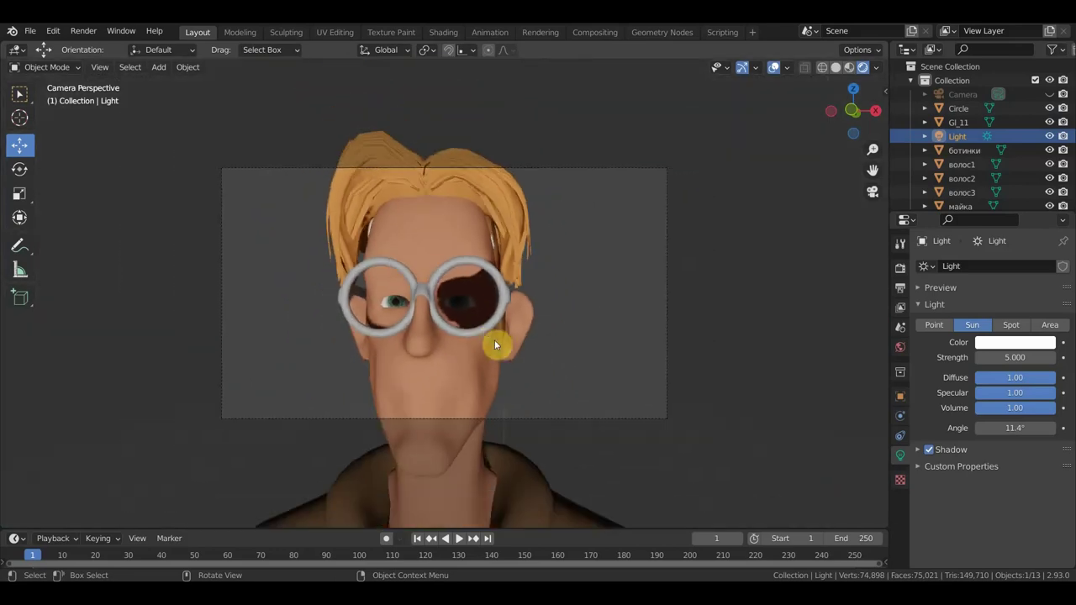
scroll(494, 342, "down", 1)
scroll(513, 336, "down", 2)
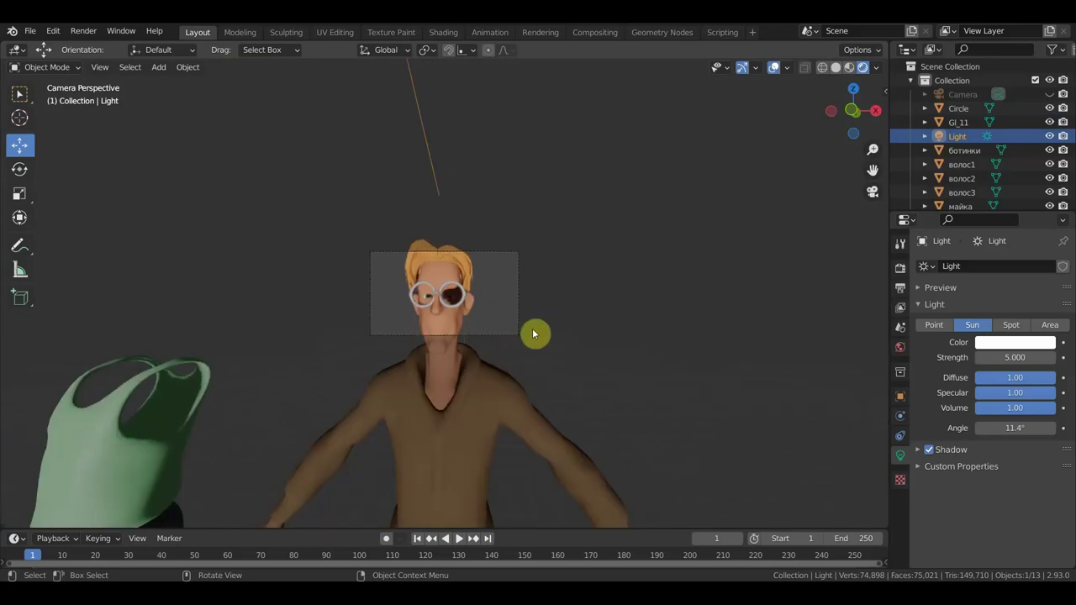
scroll(532, 333, "up", 4)
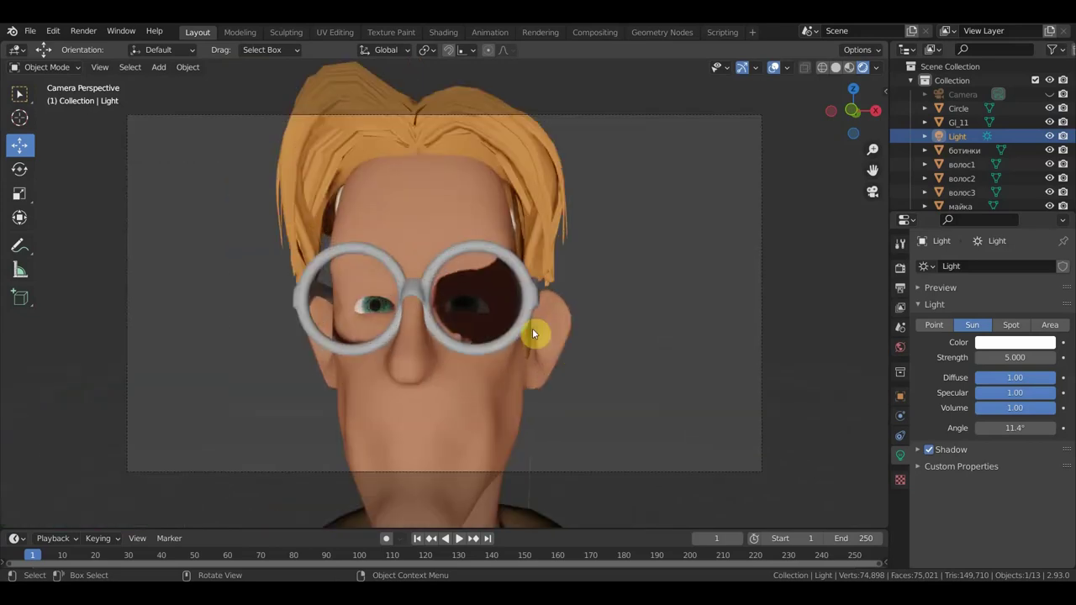
In top view, move the Sun further in front of the character and rotate it again
key("KP_7")
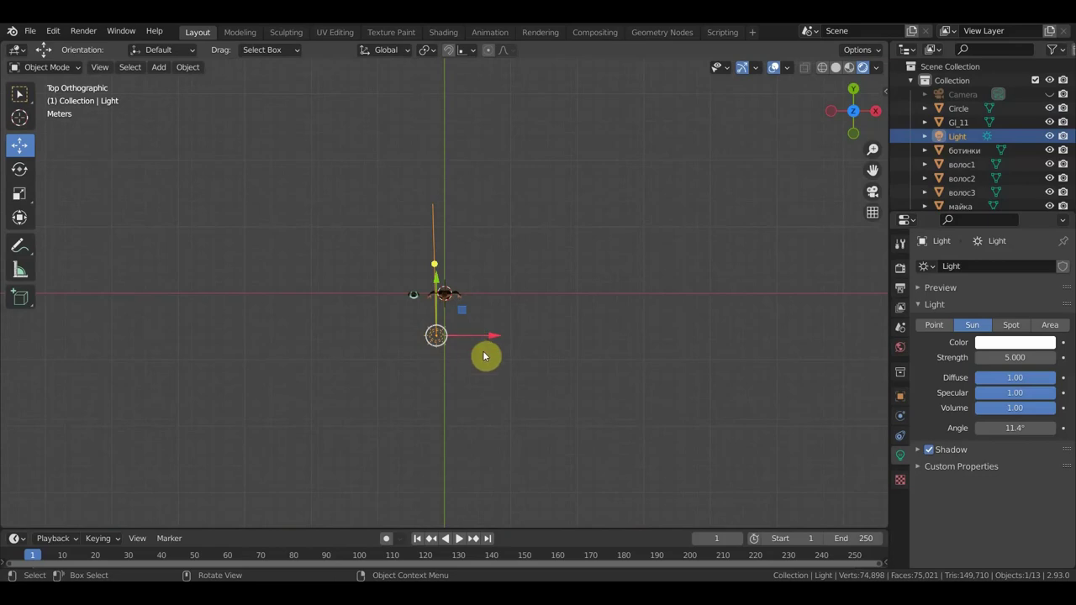
key("r")
left_click(499, 392)
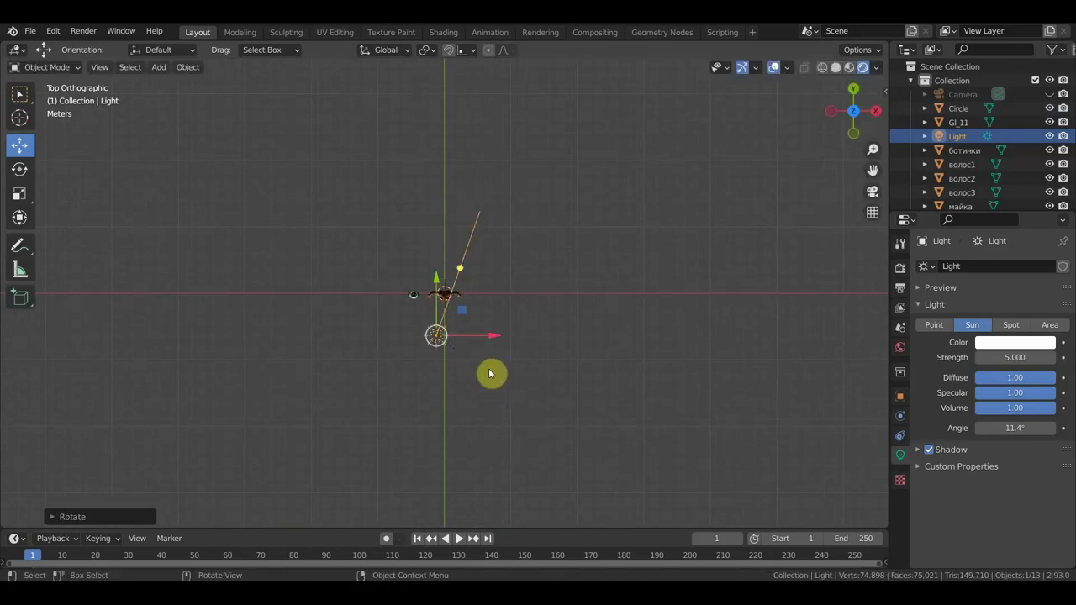
key("g")
left_click(487, 417)
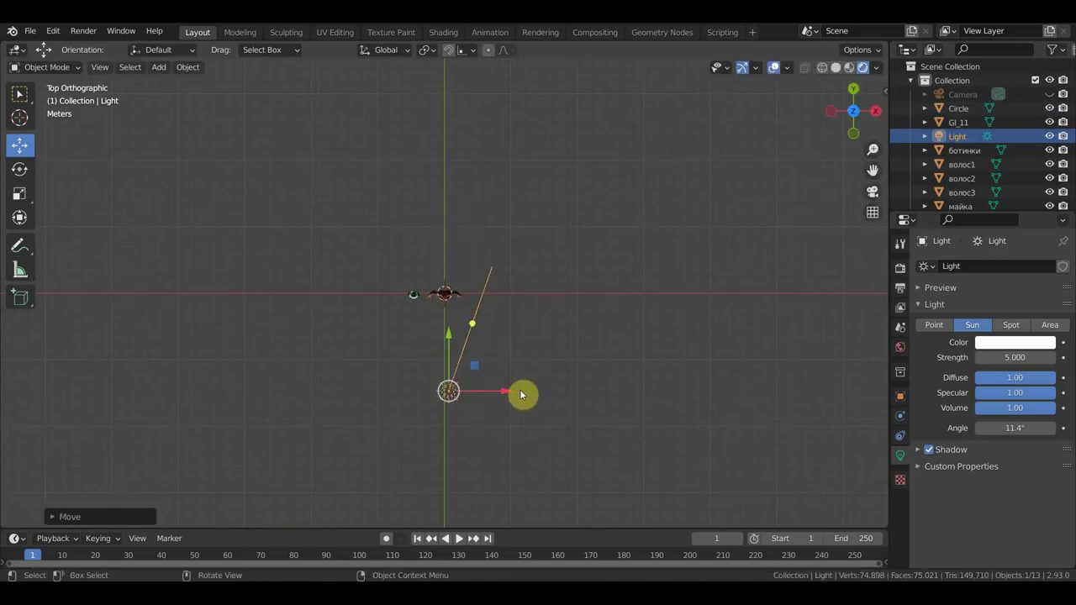
key("r")
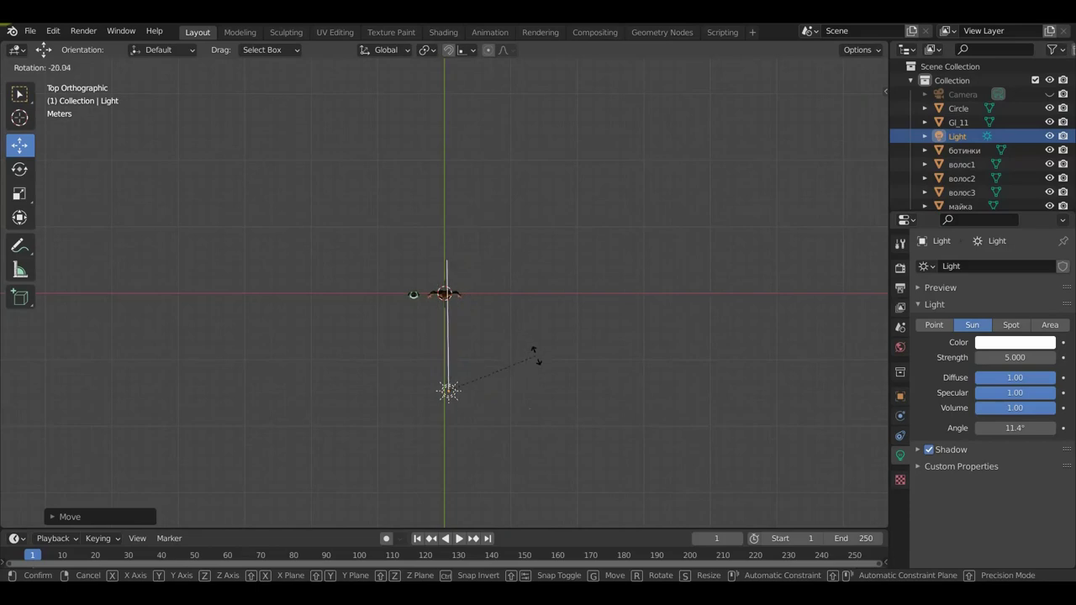
left_click(535, 354)
Swing the Sun's direction down toward the character and view the face through the camera
scroll(536, 355, "up", 3)
mouse_move(536, 354)
middle_mouse_down()
mouse_move(444, 209)
mouse_move(423, 202)
middle_mouse_up()
scroll(423, 202, "down", 3)
left_click_drag(422, 198, 428, 227)
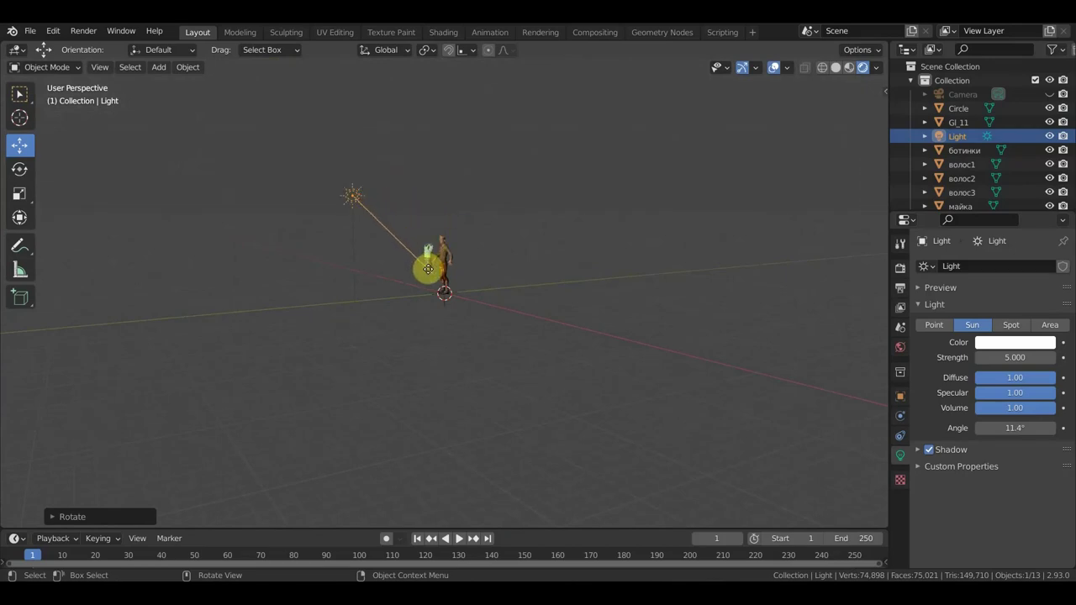
key("KP_0")
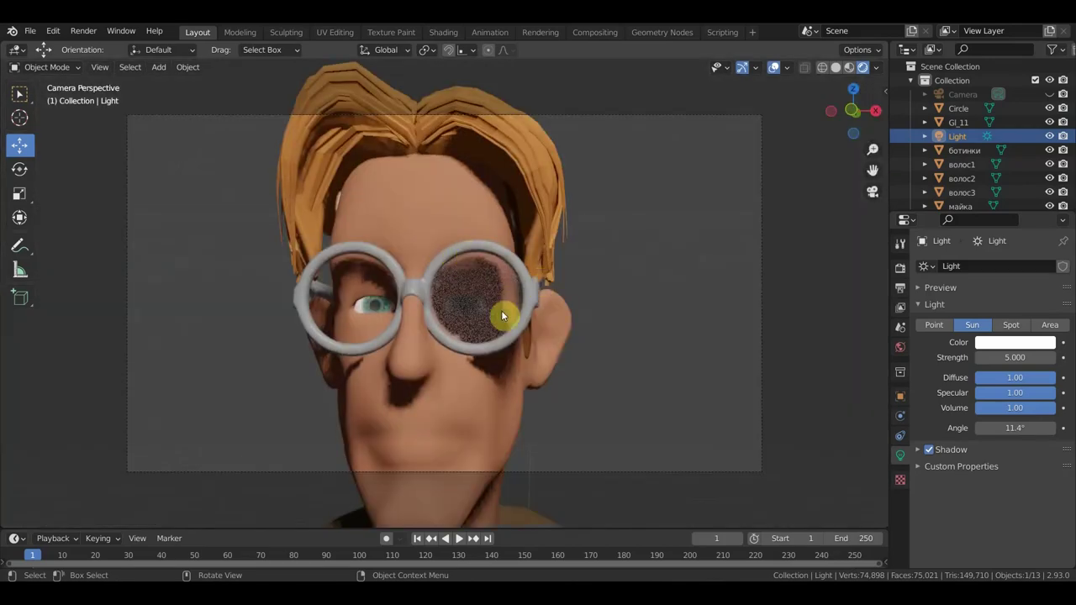
Orbit around the head to inspect the glasses from several angles
scroll(496, 316, "up", 1)
scroll(526, 316, "up", 1)
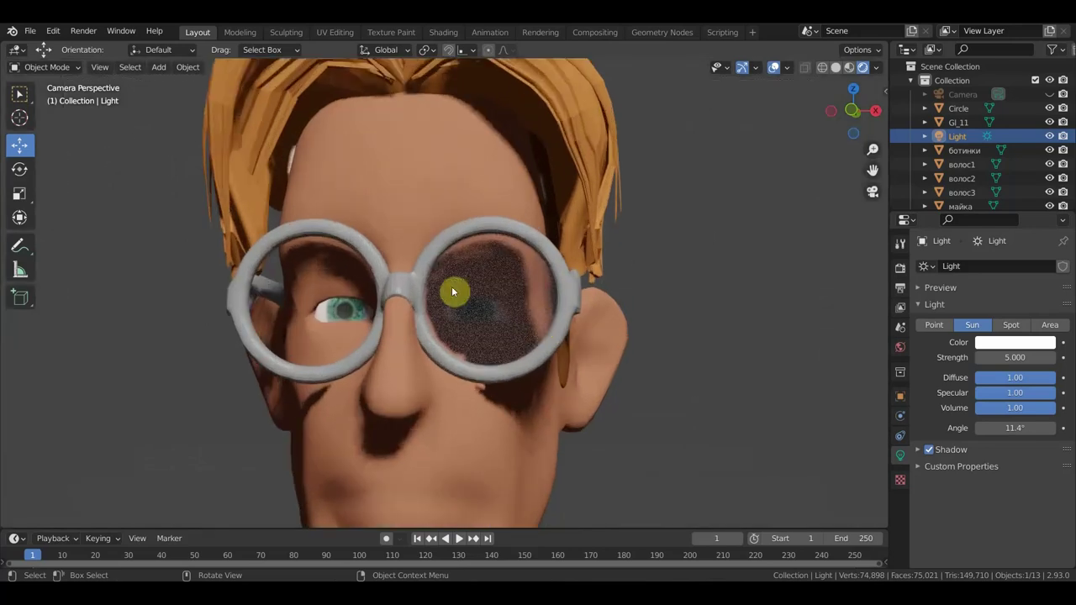
scroll(531, 286, "down", 2)
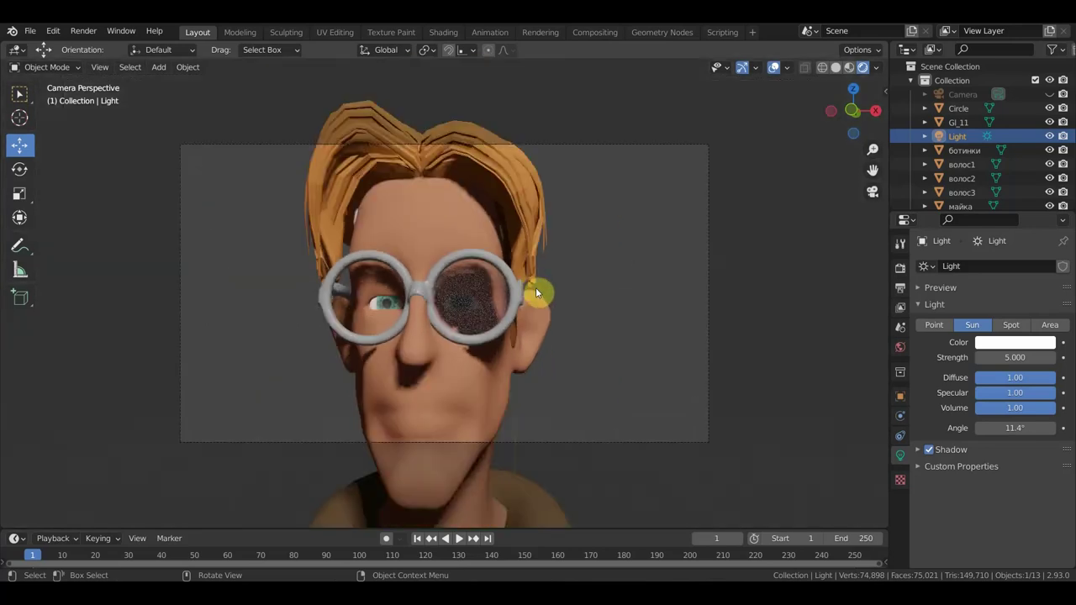
middle_click_drag(540, 298, 489, 315)
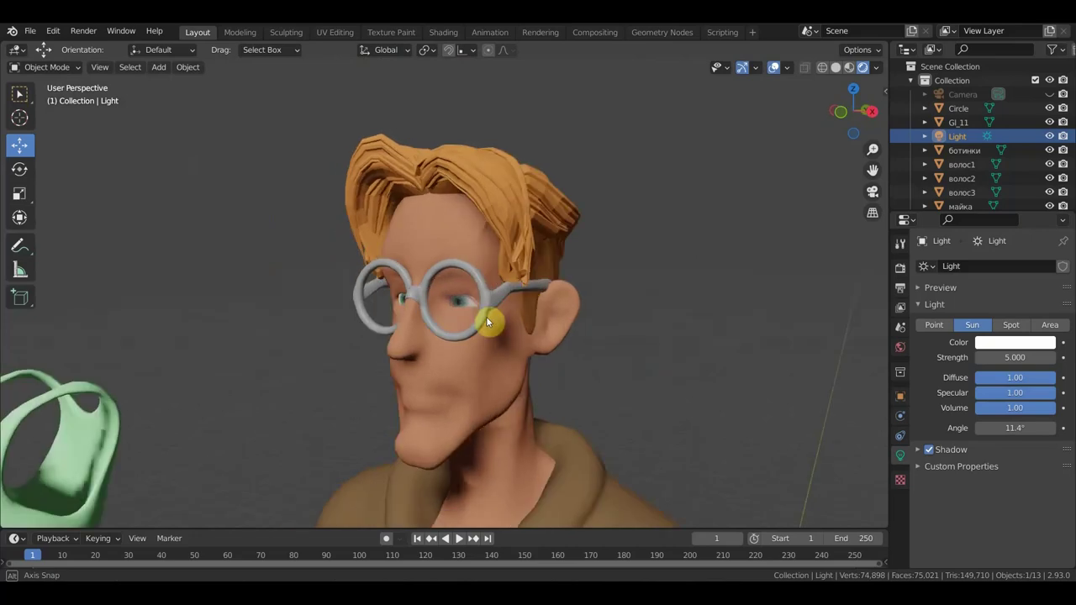
scroll(490, 315, "up", 2)
mouse_move(502, 312)
middle_mouse_down()
mouse_move(714, 297)
mouse_move(602, 298)
middle_mouse_up()
Select the Circle lens object and show its Modifier properties
scroll(695, 303, "up", 2)
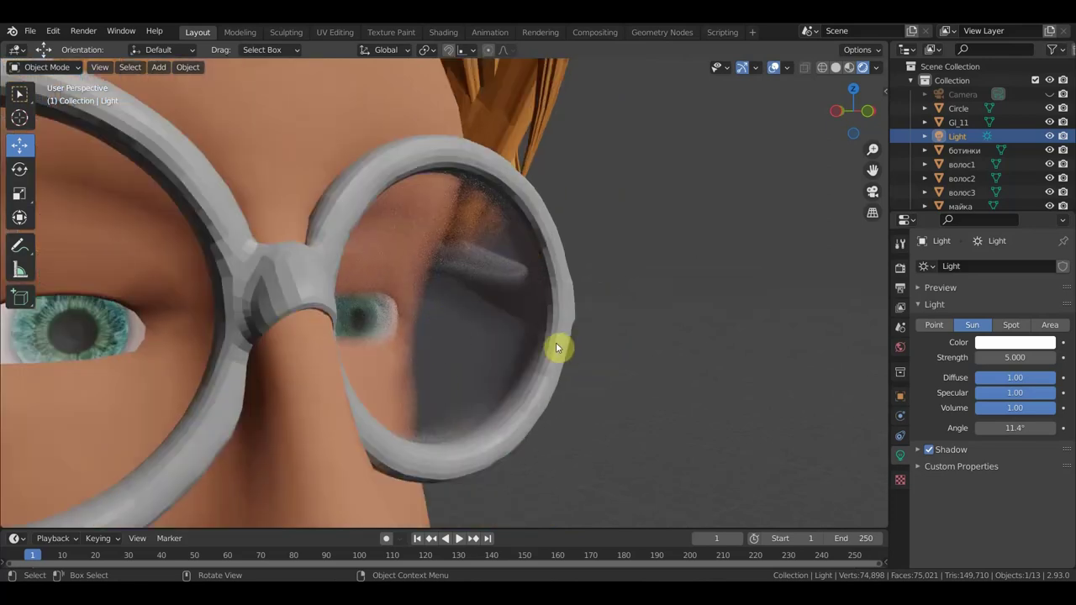
scroll(560, 346, "down", 3)
mouse_move(597, 336)
middle_mouse_down()
mouse_move(641, 332)
mouse_move(526, 338)
mouse_move(464, 313)
mouse_move(423, 332)
mouse_move(456, 342)
mouse_move(460, 371)
mouse_move(549, 337)
mouse_move(525, 336)
middle_mouse_up()
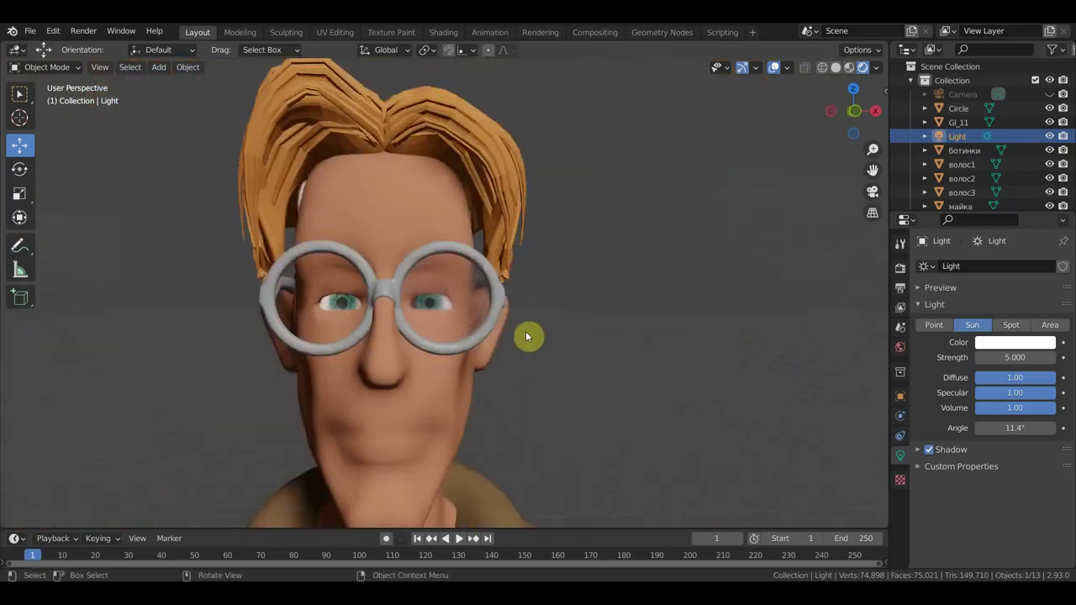
left_click(461, 306)
left_click(901, 419)
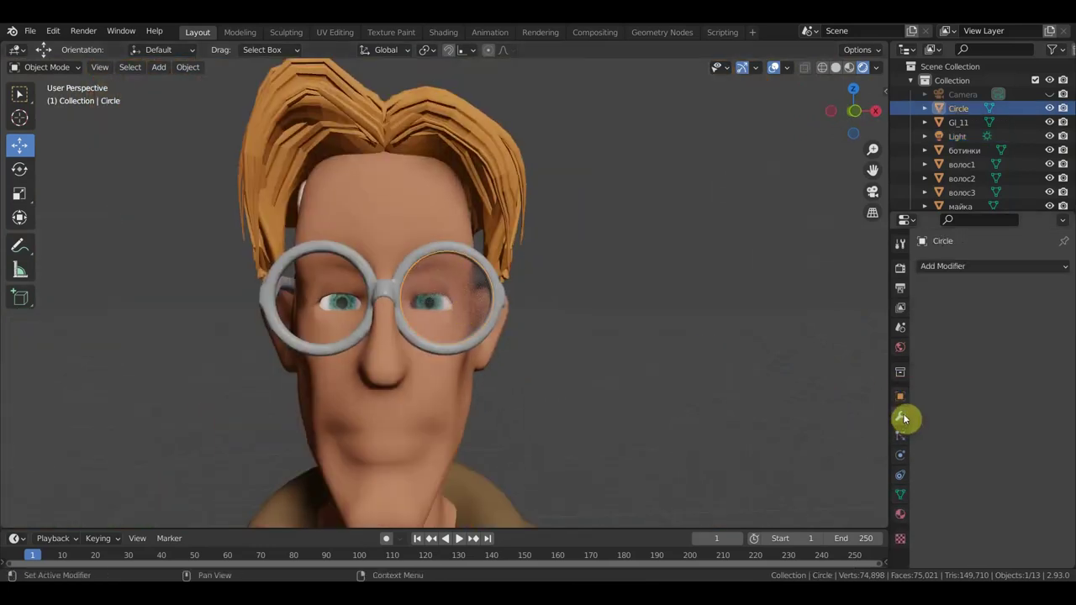
Add a Mirror modifier to Circle with тело as Mirror Object and apply it
left_click(954, 268)
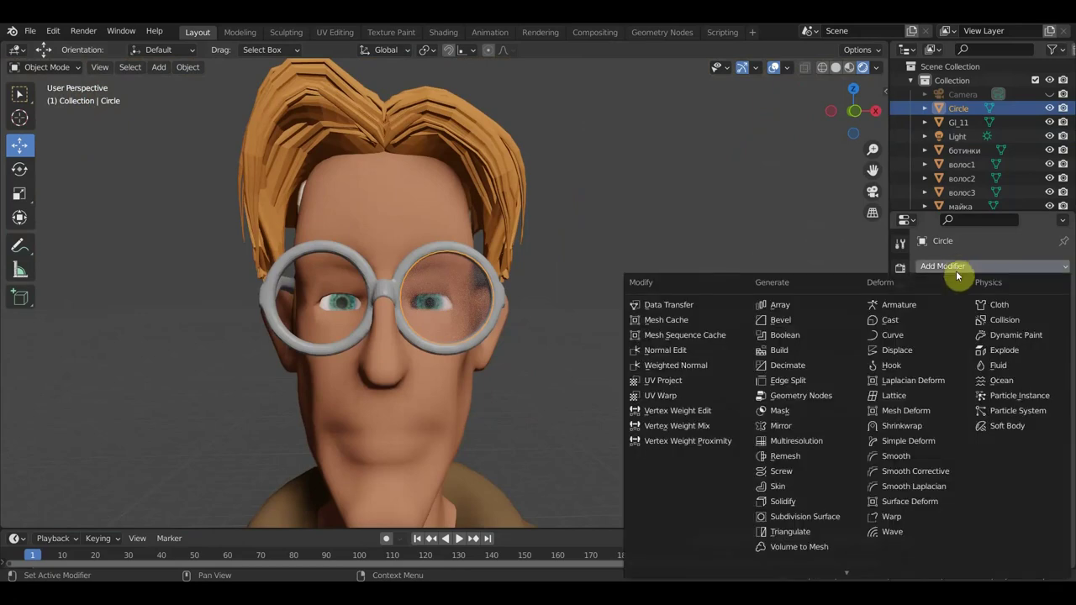
left_click(808, 432)
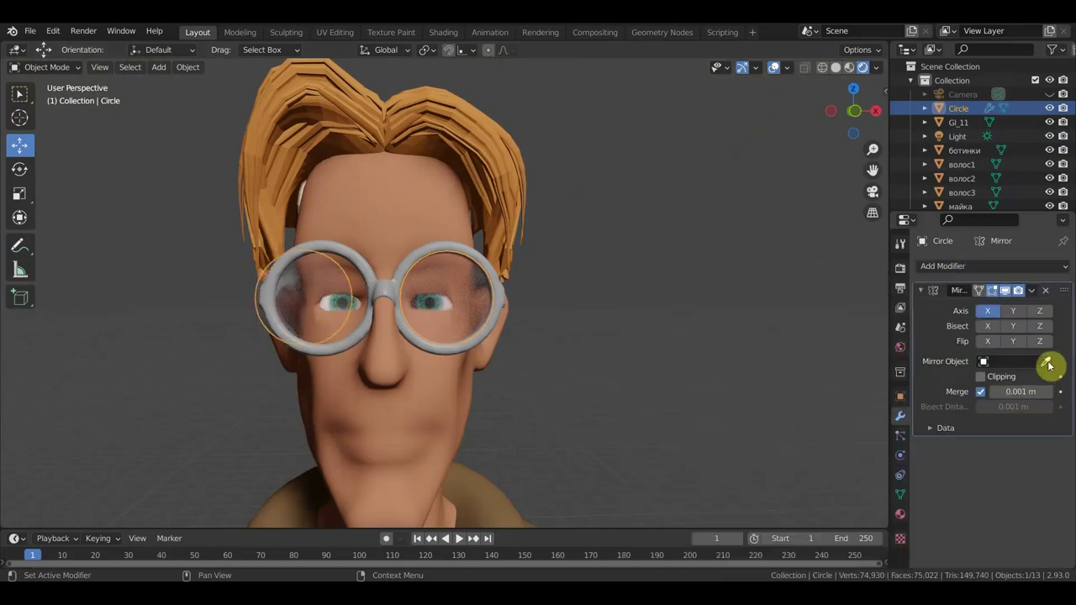
left_click(1047, 364)
left_click(437, 206)
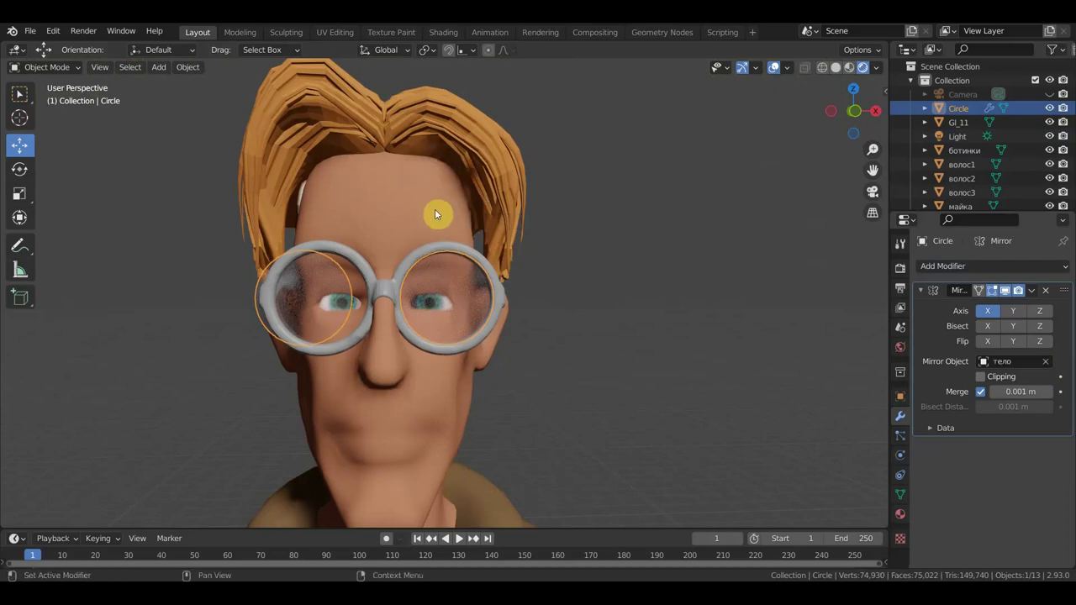
left_click(1032, 290)
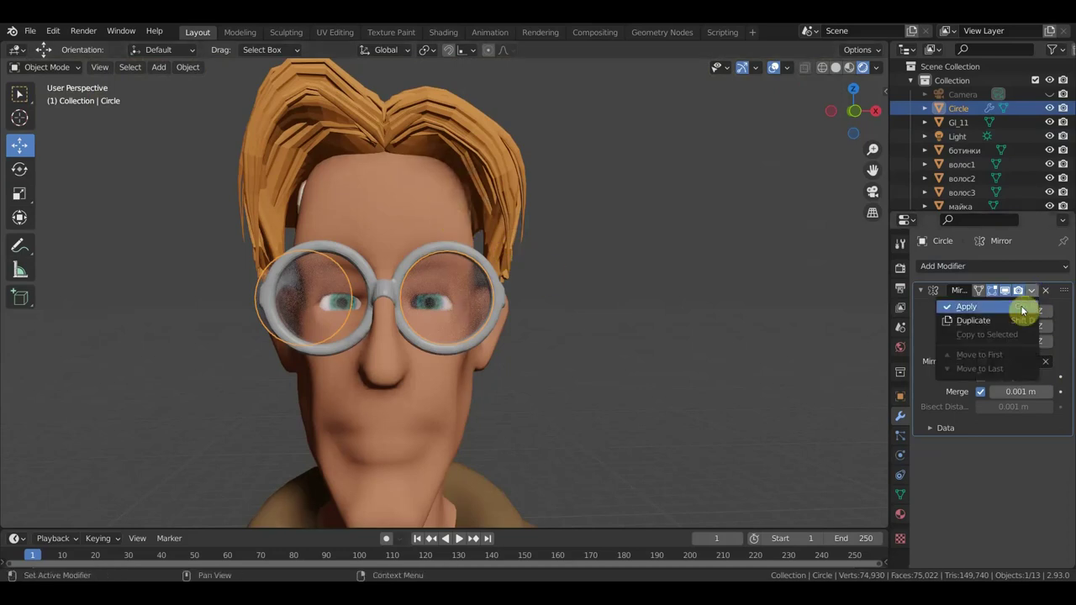
left_click(998, 305)
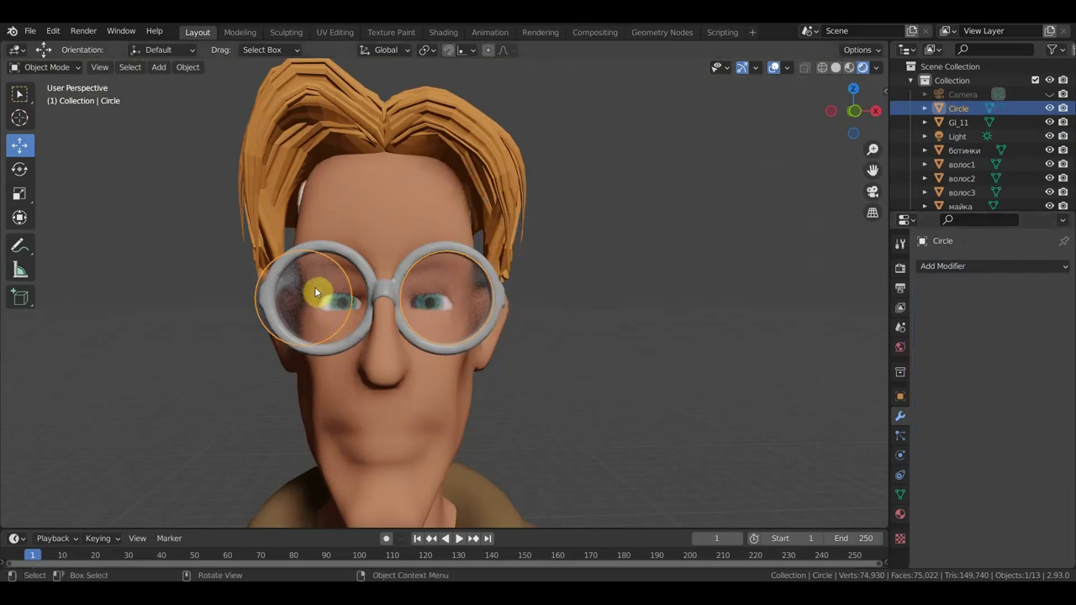
Reselect the Circle lens object and bring up the interaction mode menu
left_click(315, 287)
left_click(322, 310)
left_click(26, 71)
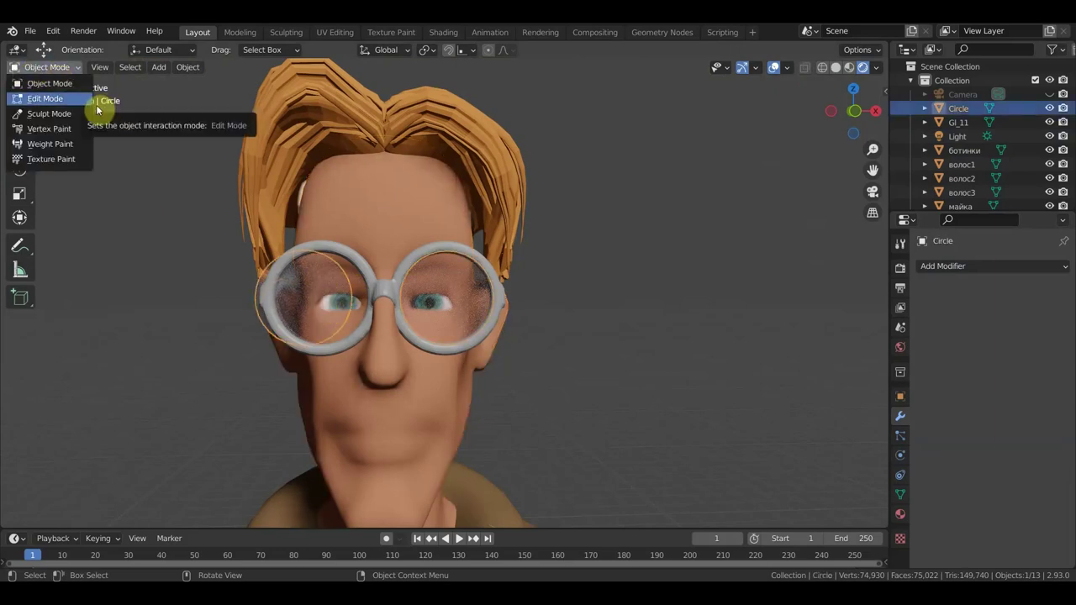
In wireframe Edit Mode, slide the left lens face about 0.019 m along X, then return to solid Object Mode
left_click(63, 67)
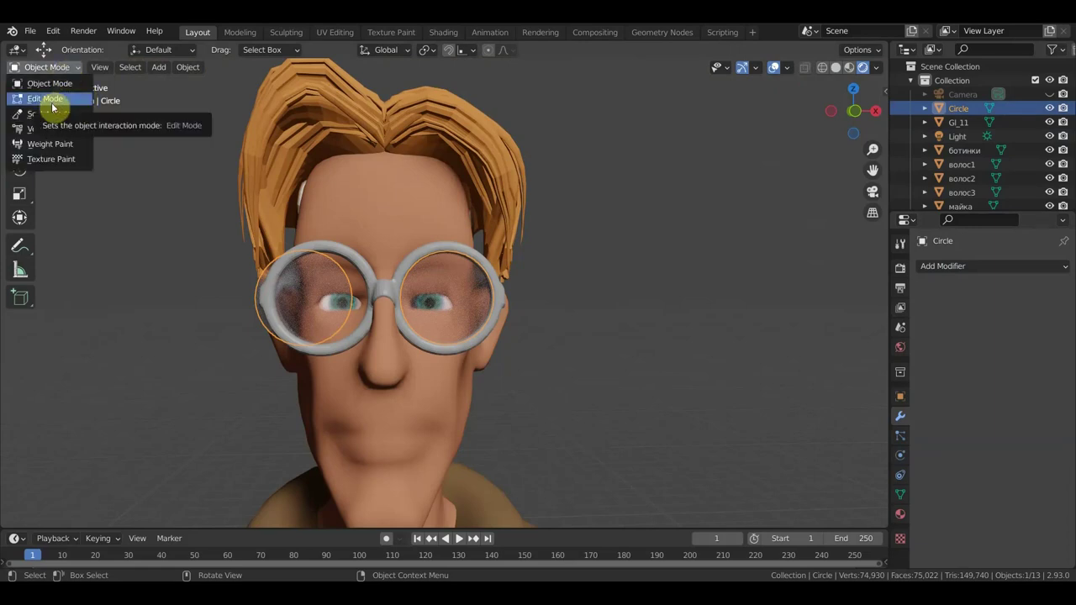
left_click(48, 107)
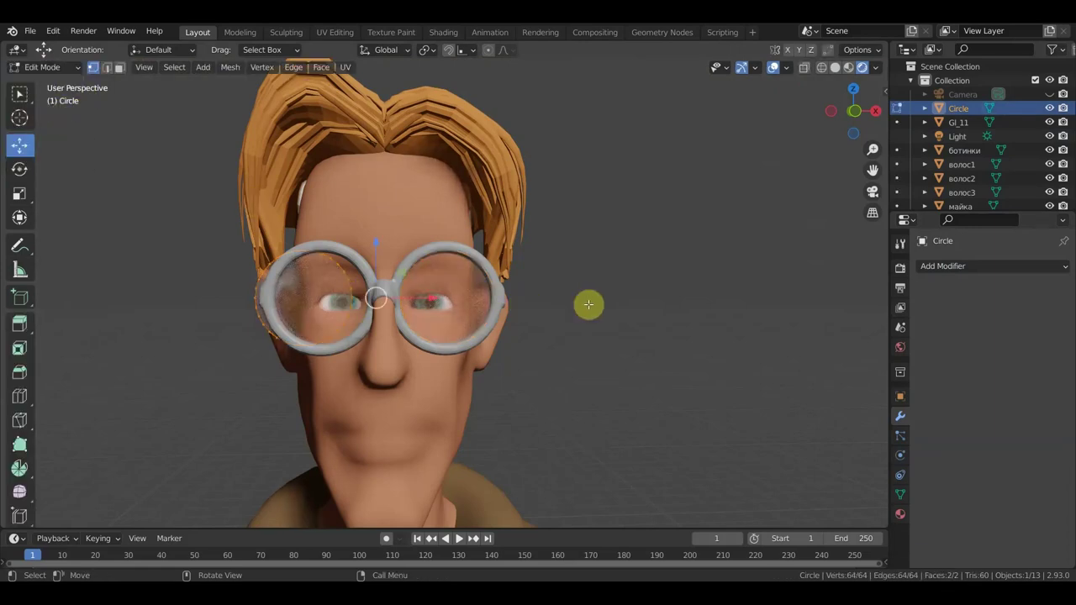
left_click(821, 69)
left_click(352, 298)
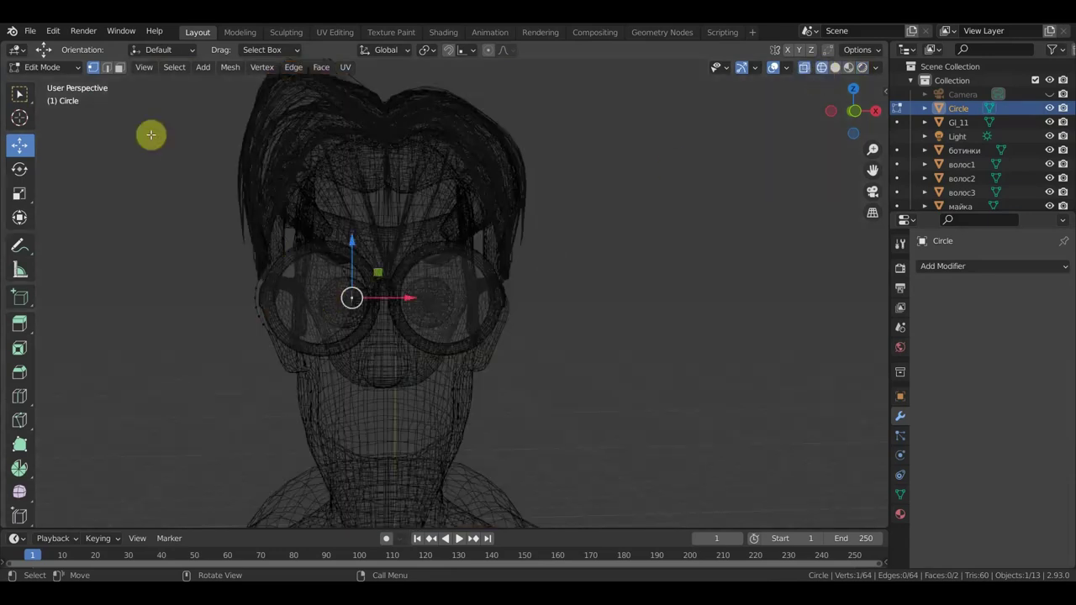
left_click(308, 288)
left_click_drag(364, 296, 384, 299)
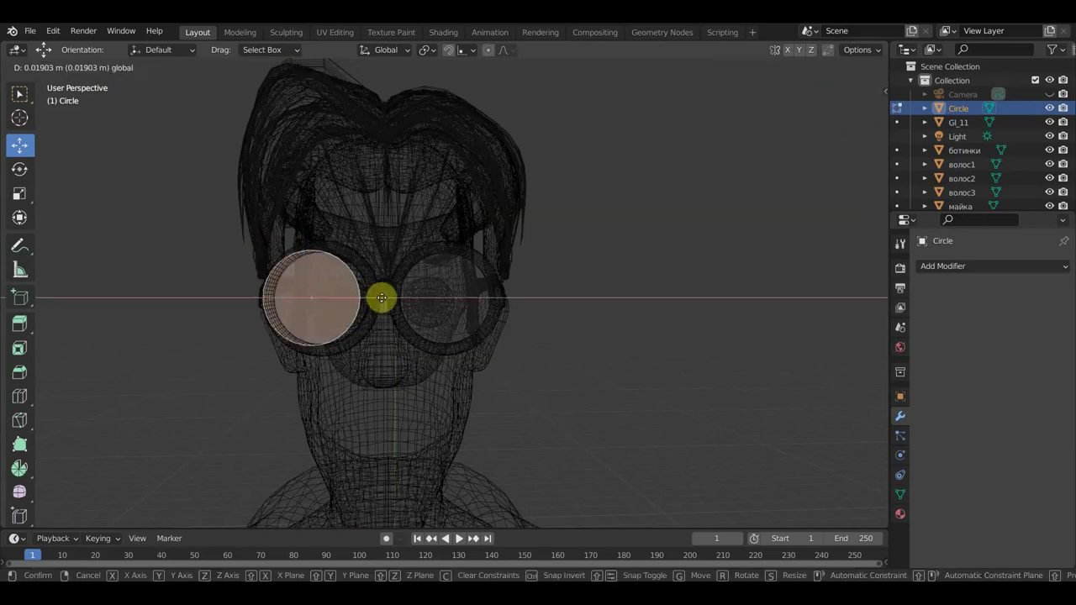
left_click(384, 299)
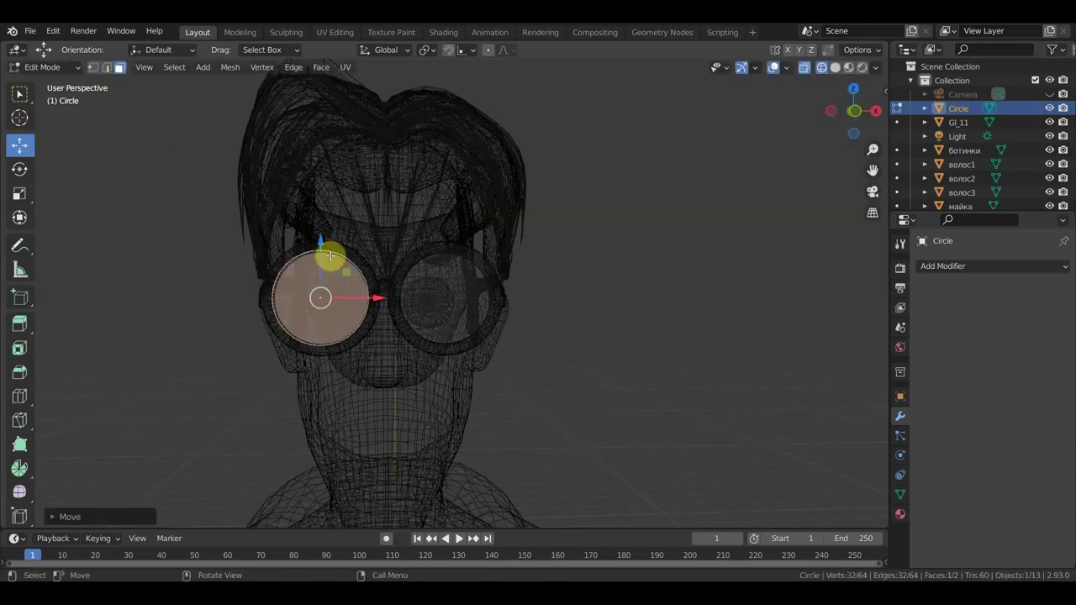
left_click(65, 68)
left_click(56, 84)
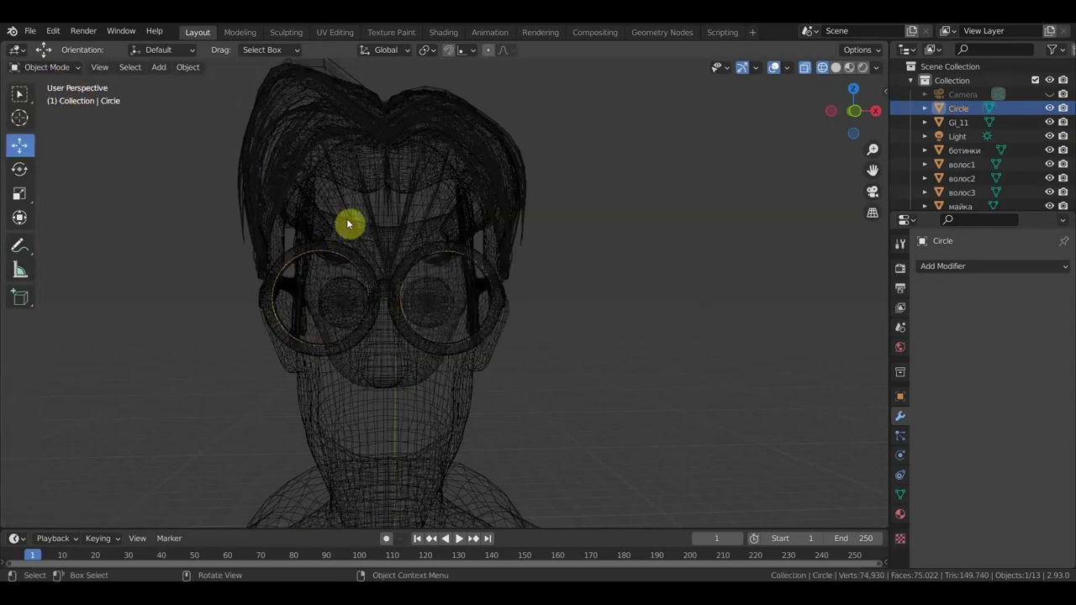
left_click(835, 67)
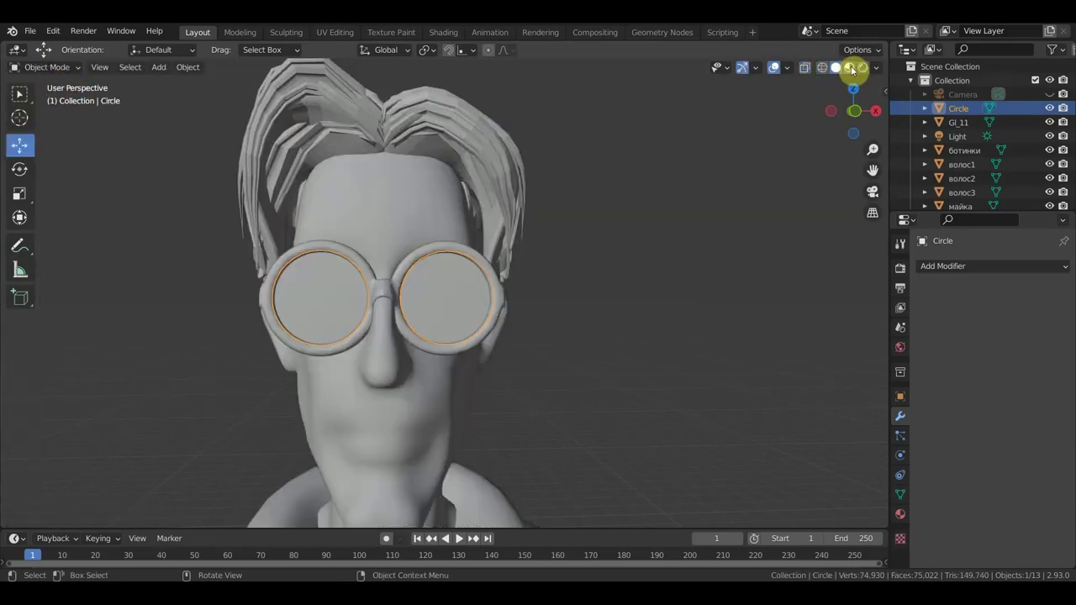
Toggle Material Preview and back to solid, orbiting around the head to check the lenses
left_click(850, 68)
left_click(835, 68)
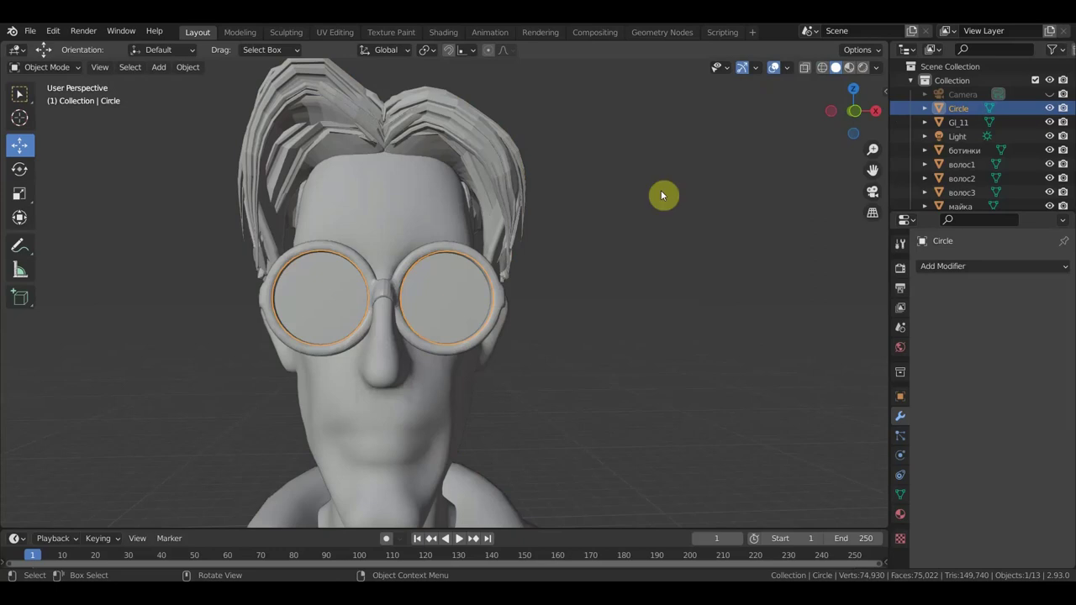
scroll(614, 219, "up", 4)
scroll(354, 357, "down", 4)
mouse_move(409, 324)
middle_mouse_down()
mouse_move(504, 317)
mouse_move(353, 336)
mouse_move(493, 272)
middle_mouse_up()
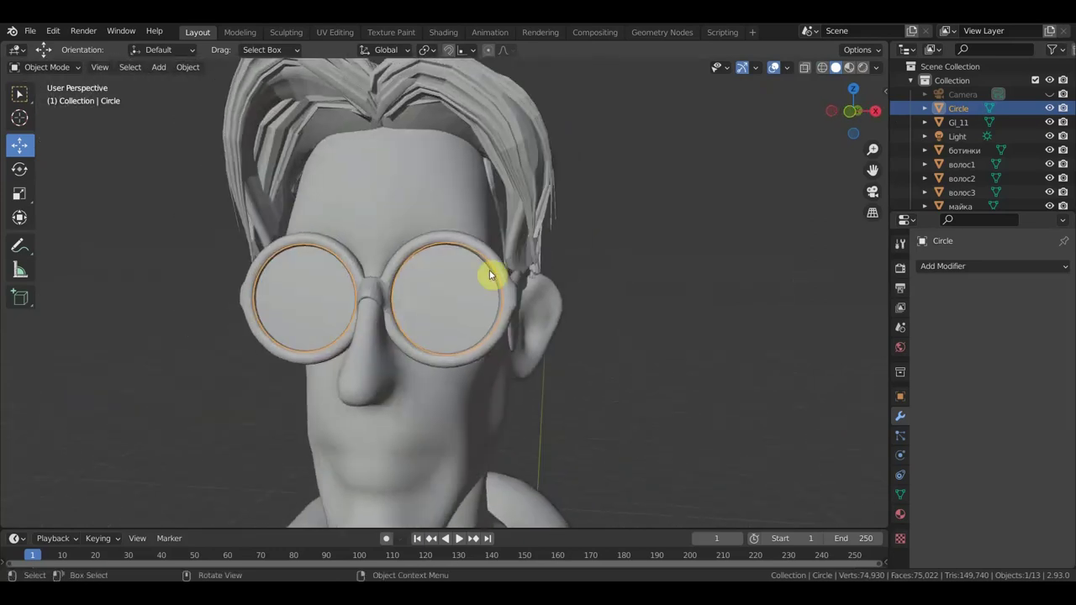
Switch to Rendered shading and orbit to a frontal view of the refracting lenses
left_click(848, 68)
scroll(618, 261, "up", 2)
mouse_move(567, 206)
middle_mouse_down()
mouse_move(713, 206)
mouse_move(589, 211)
middle_mouse_up()
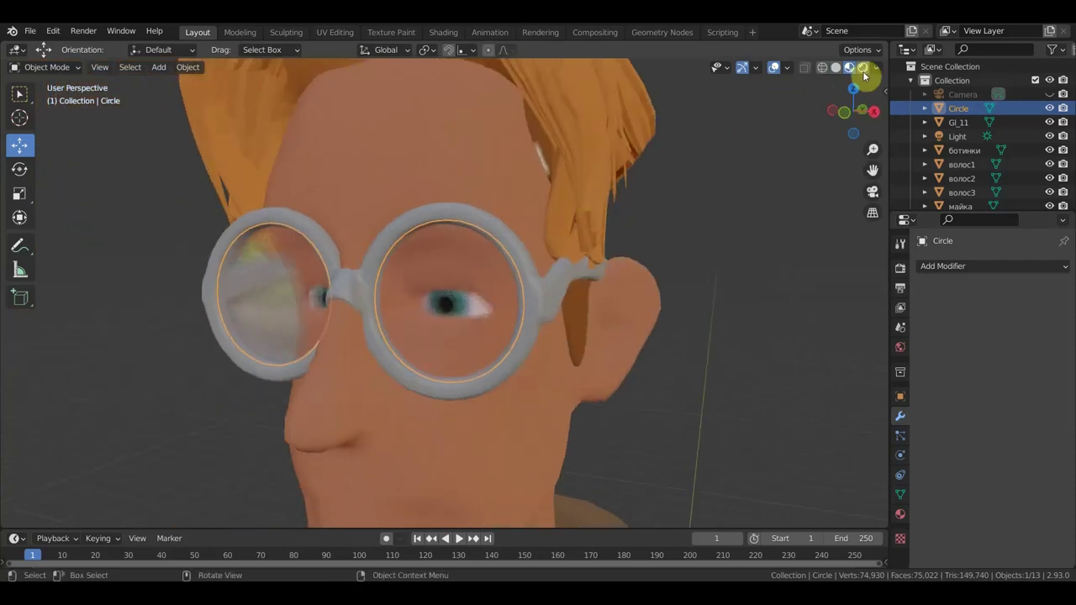
left_click(863, 69)
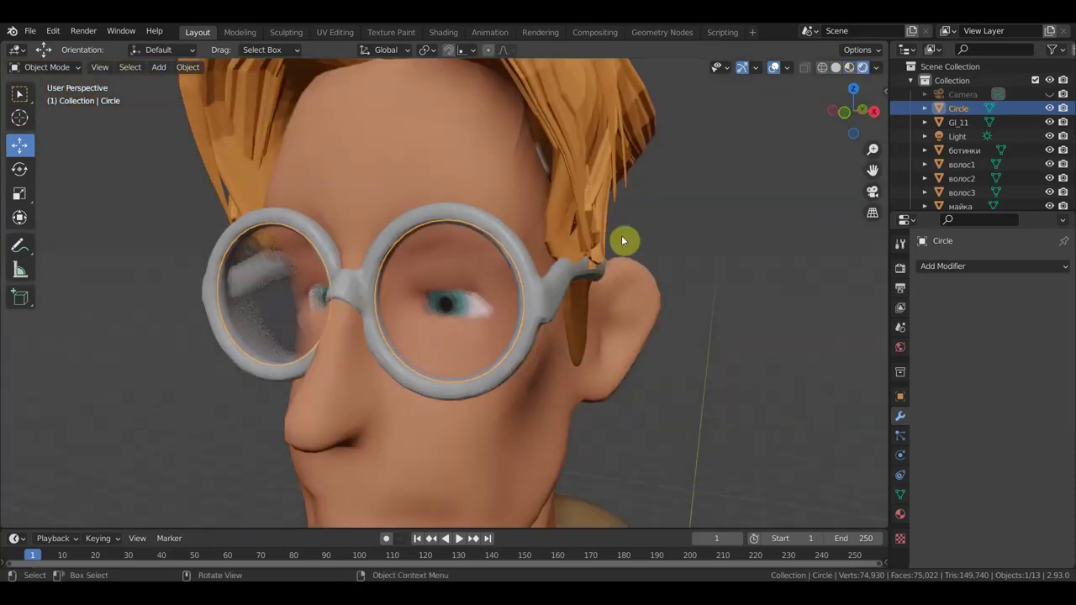
mouse_move(622, 241)
middle_mouse_down()
mouse_move(728, 224)
mouse_move(630, 286)
mouse_move(660, 275)
middle_mouse_up()
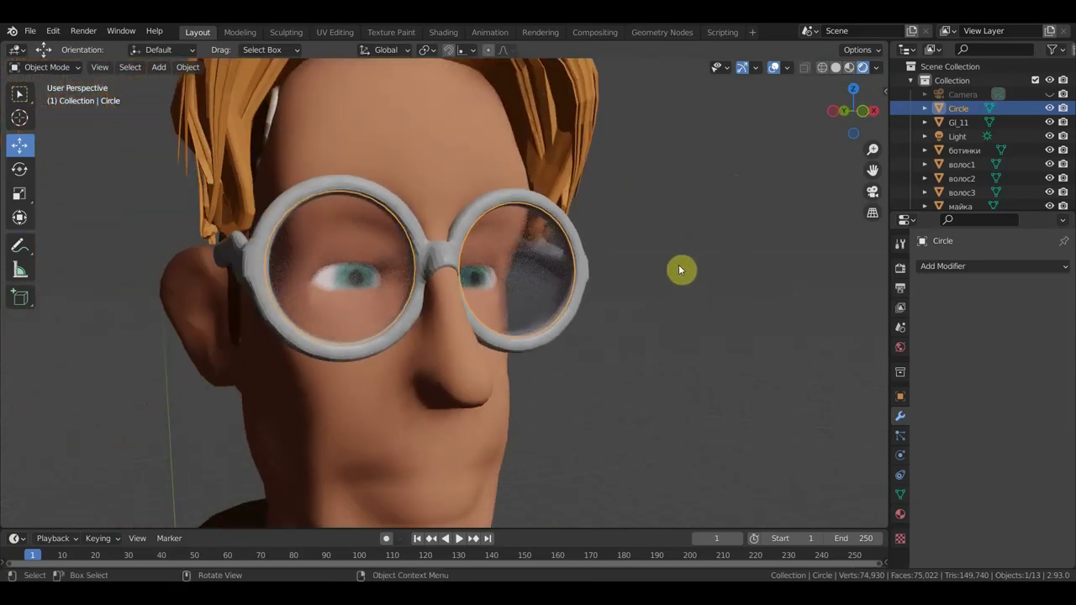
left_click(438, 32)
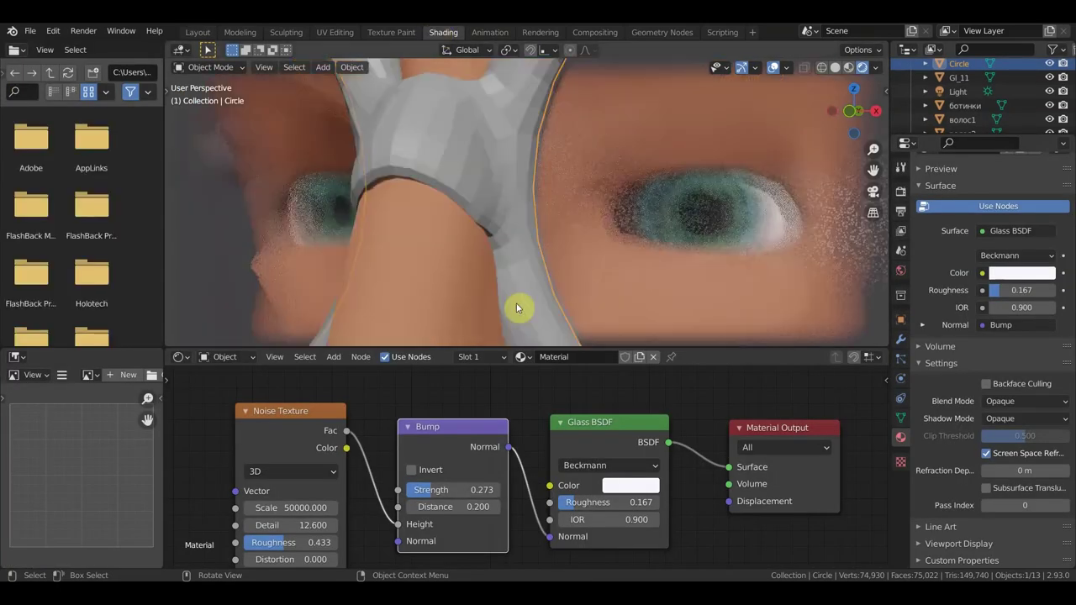
Set Bump Strength 0.207, Glass BSDF Roughness 0.241 and Bump Distance 0.900
scroll(517, 309, "down", 4)
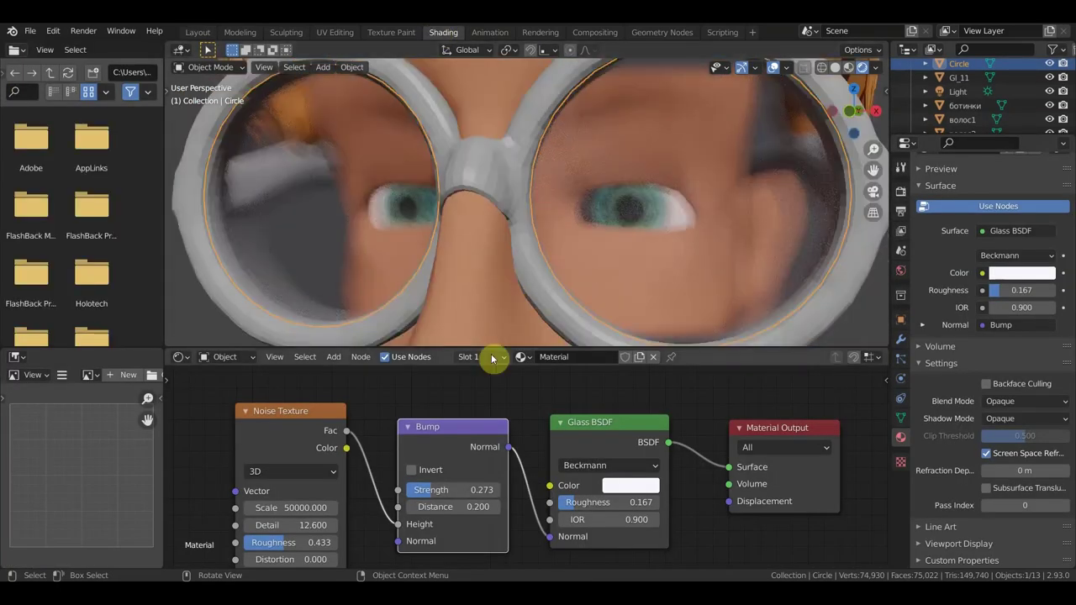
mouse_move(428, 491)
left_mouse_down()
mouse_move(588, 490)
mouse_move(397, 490)
mouse_move(446, 490)
mouse_move(422, 490)
mouse_move(432, 490)
left_mouse_up()
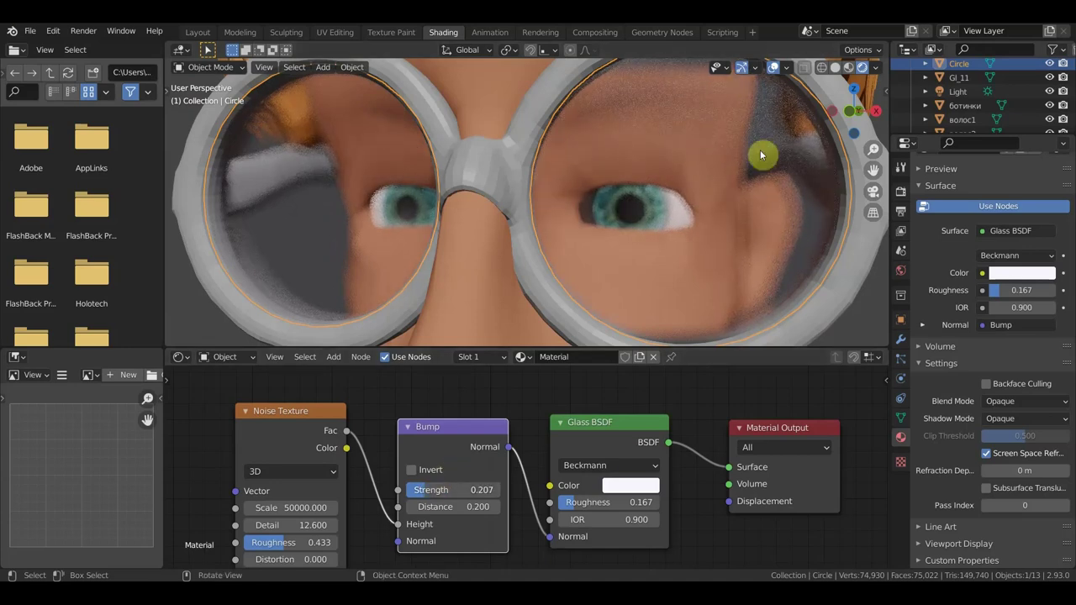
mouse_move(605, 502)
left_mouse_down()
mouse_move(595, 502)
mouse_move(639, 502)
mouse_move(618, 502)
left_mouse_up()
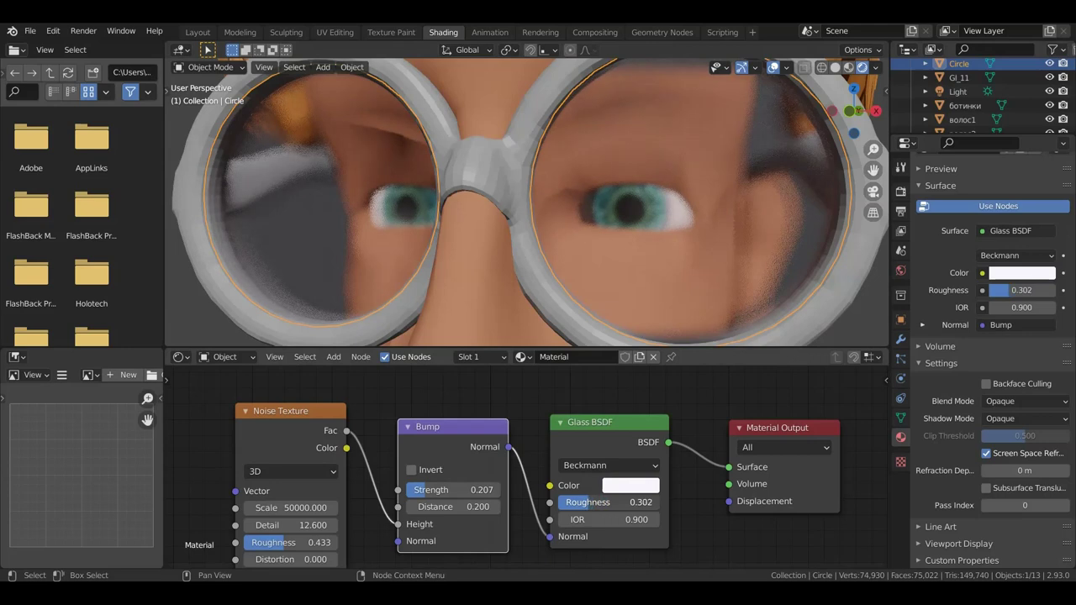
left_click_drag(618, 502, 634, 502)
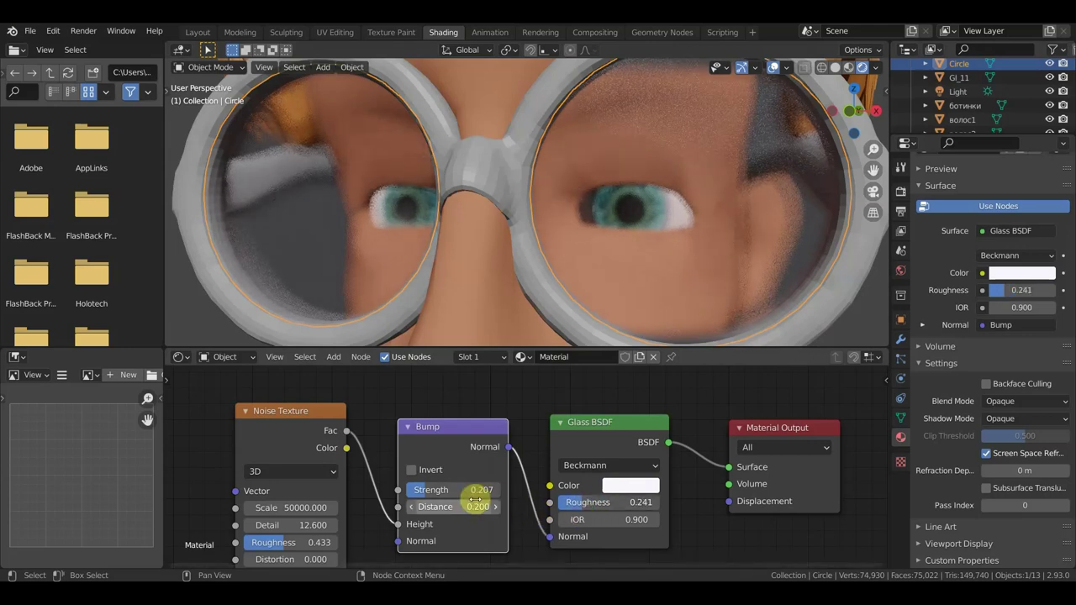
mouse_move(471, 506)
left_mouse_down()
mouse_move(428, 506)
mouse_move(496, 509)
left_mouse_up()
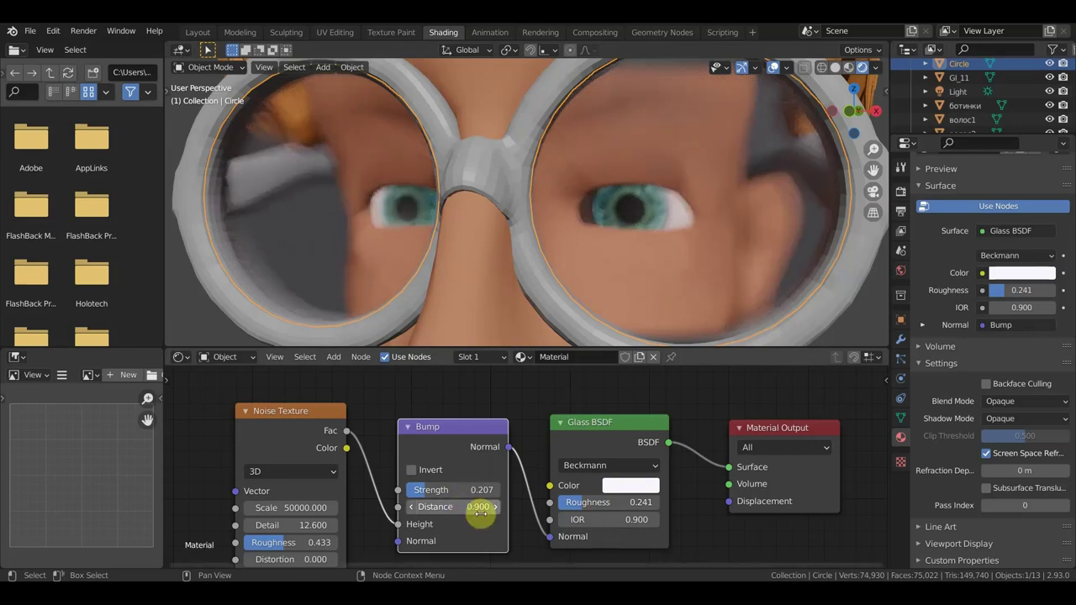
Orbit to see the whole head with glasses and return to the Layout workspace
scroll(584, 294, "down", 5)
mouse_move(603, 294)
middle_mouse_down()
mouse_move(678, 296)
mouse_move(531, 166)
middle_mouse_up()
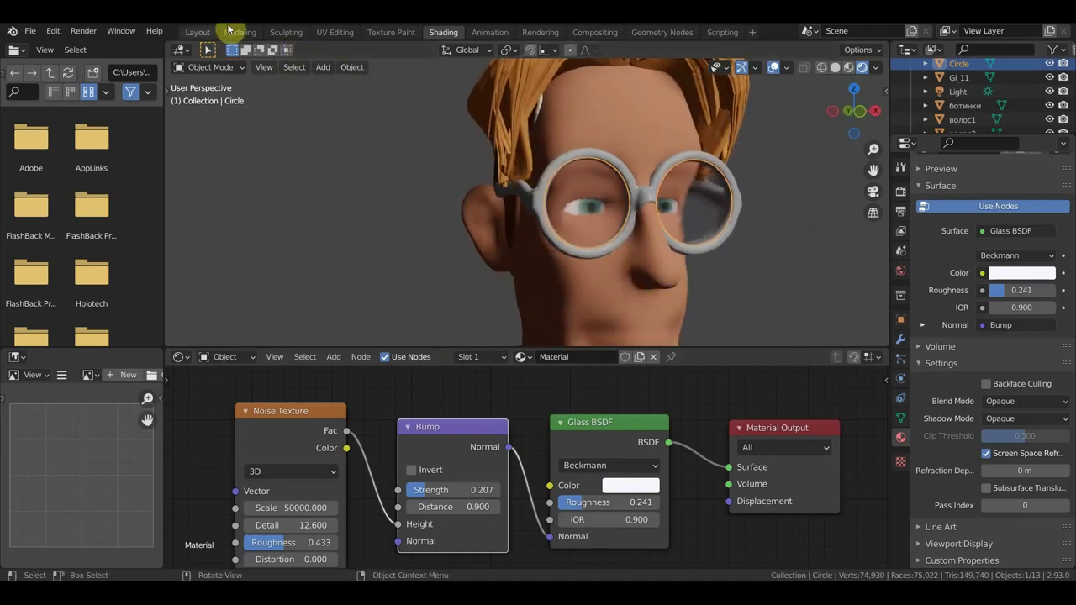
left_click(198, 32)
Orbit and zoom to a frontal view of the glasses with lenses in both frames
scroll(491, 241, "down", 3)
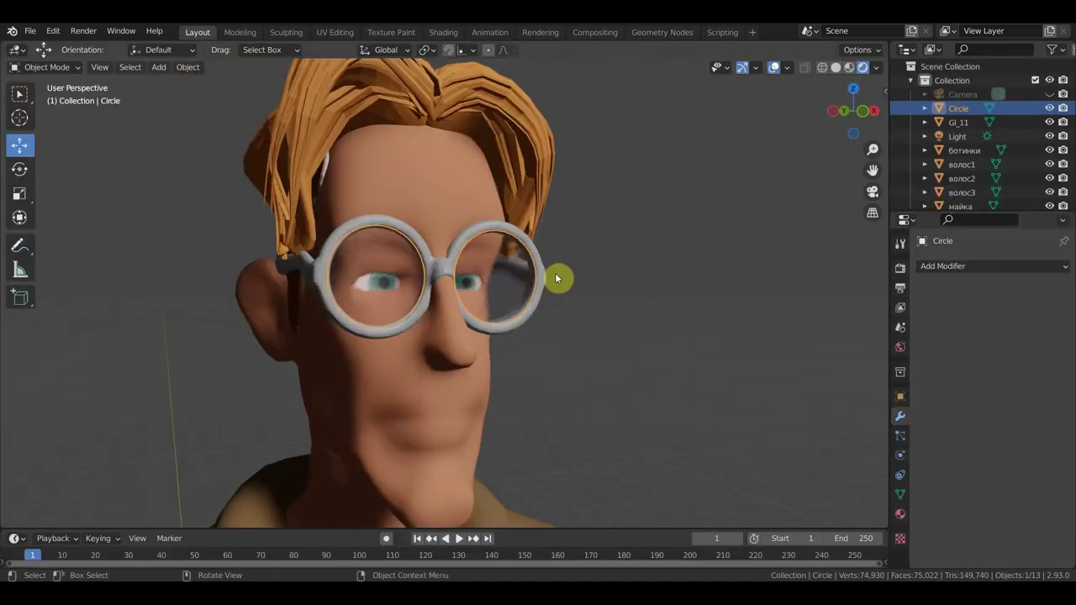
mouse_move(561, 279)
middle_mouse_down()
mouse_move(620, 297)
mouse_move(603, 288)
mouse_move(488, 296)
mouse_move(623, 294)
mouse_move(613, 294)
mouse_move(617, 271)
mouse_move(512, 274)
mouse_move(494, 276)
mouse_move(665, 286)
mouse_move(629, 283)
mouse_move(650, 284)
middle_mouse_up()
scroll(589, 290, "up", 2)
scroll(613, 294, "up", 1)
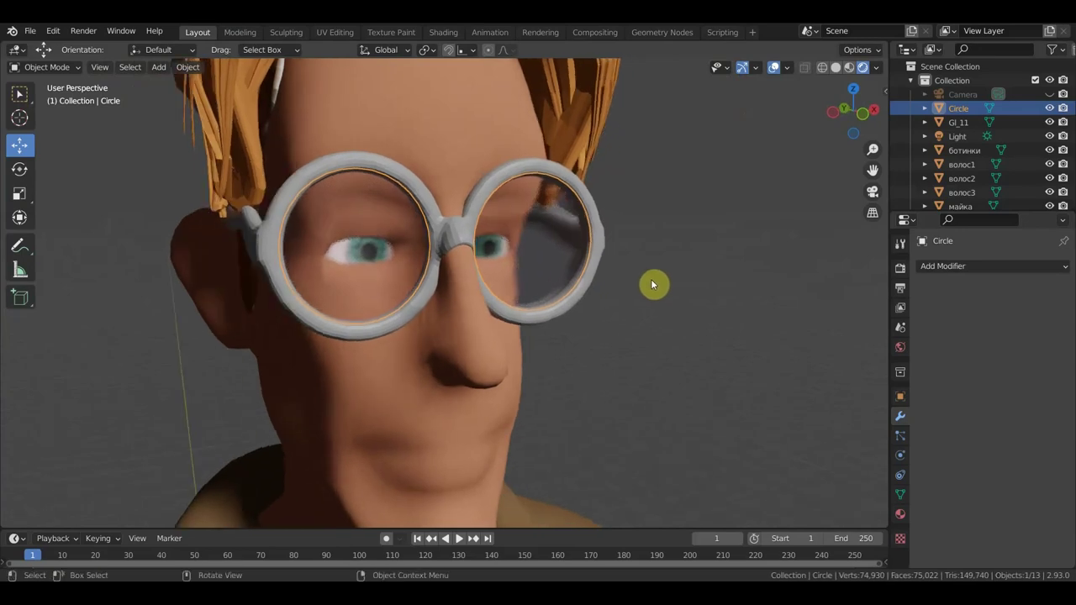